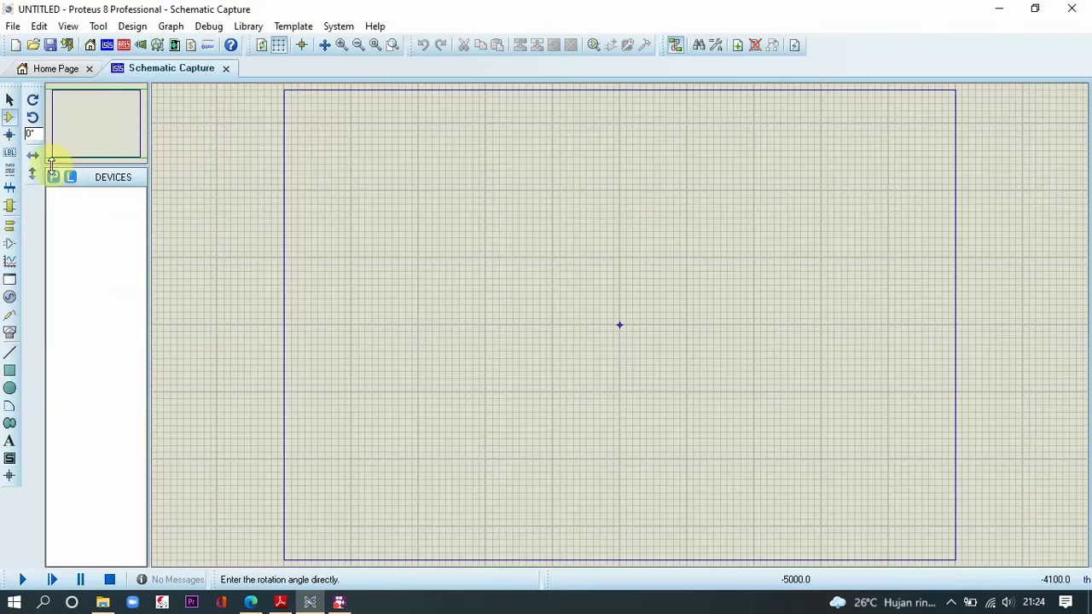
Search the device library for 1N4148 and add the small signal switching diode to the device list
left_click(53, 177)
type("1n4148")
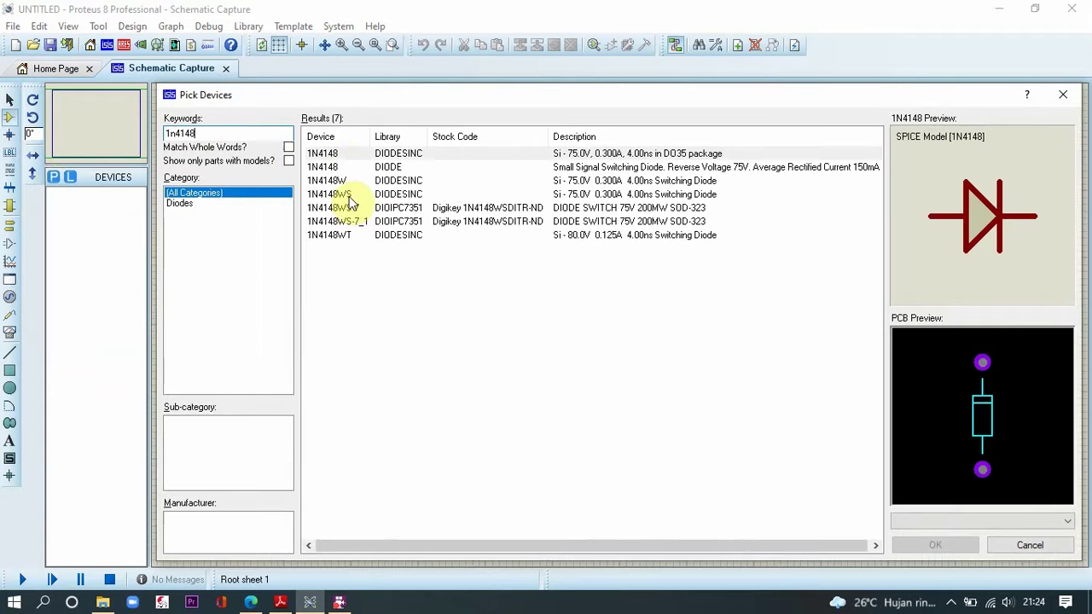
double_click(339, 155)
left_click(210, 134)
double_click(361, 168)
Search the library for HITEMP10U and add the HITEMP10U50V capacitor to the device list
left_click_drag(232, 135, 137, 145)
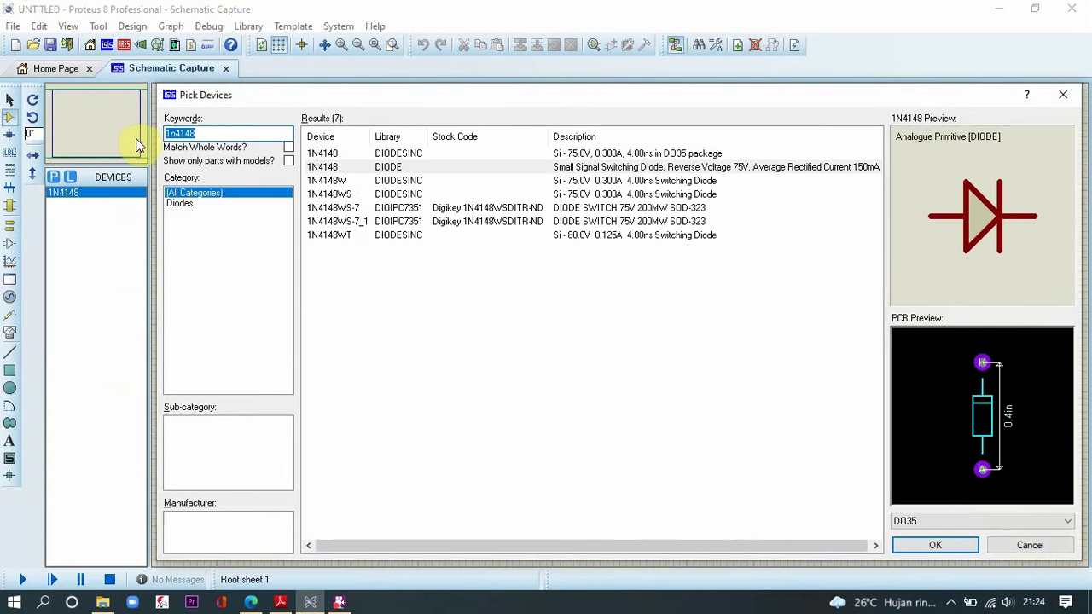
type("HITEMP")
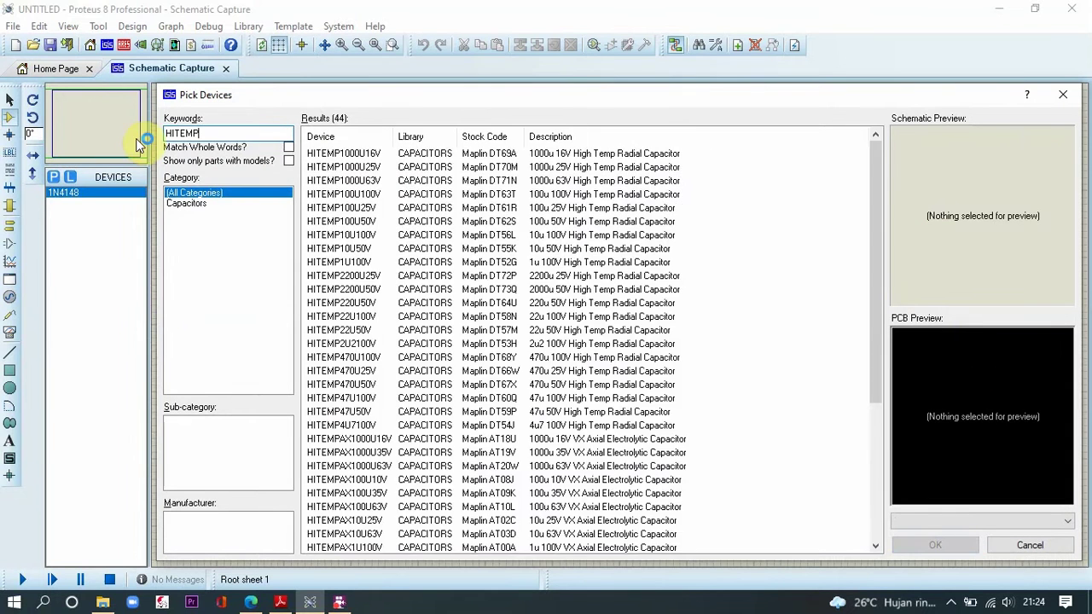
type("10U")
key("Down")
key("Down")
key("Return")
Search the library for LED and add LED-BLUE, LED-GREEN, LED-YELLOW and LED-RED to the device list
type("LED")
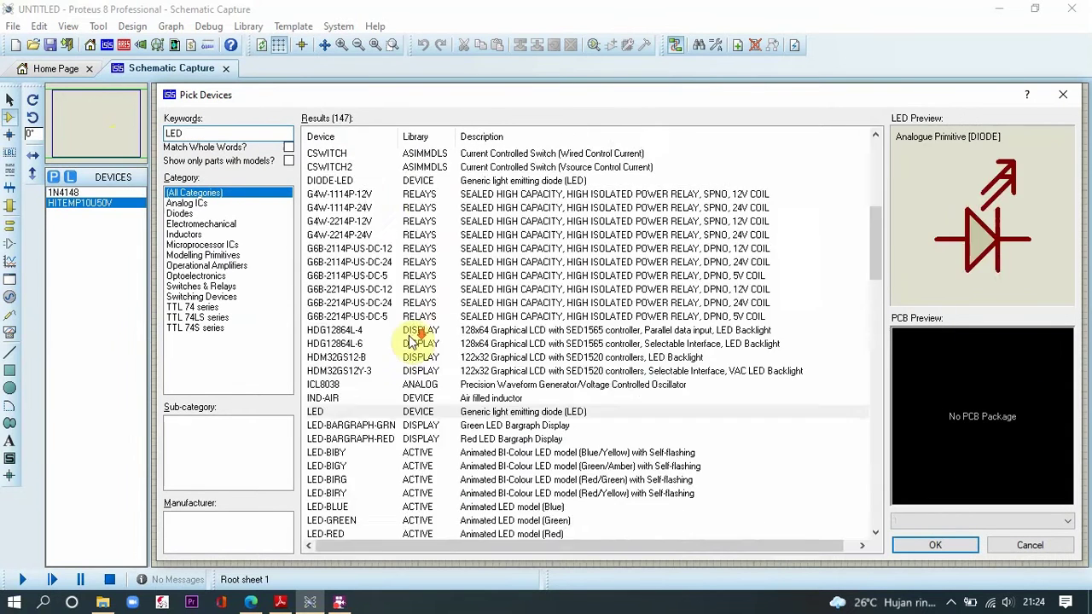
scroll(409, 342, "down", 4)
double_click(327, 343)
double_click(331, 357)
left_click(340, 397)
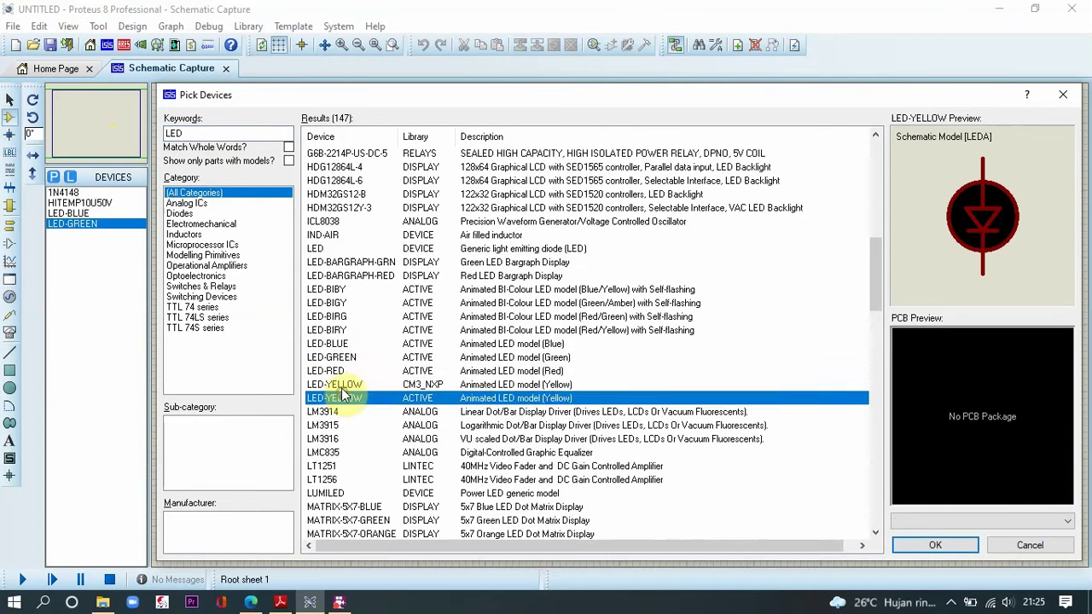
double_click(342, 386)
double_click(337, 372)
Add the PIN connector and the PN2222 transistor to the device list
left_click_drag(189, 134, 84, 146)
type("PIN")
scroll(392, 426, "down", 4)
double_click(340, 371)
type("PN222")
double_click(333, 155)
Add the POT-HG potentiometer and the RES resistor to the device list, and finish picking devices
type("POT-")
double_click(367, 154)
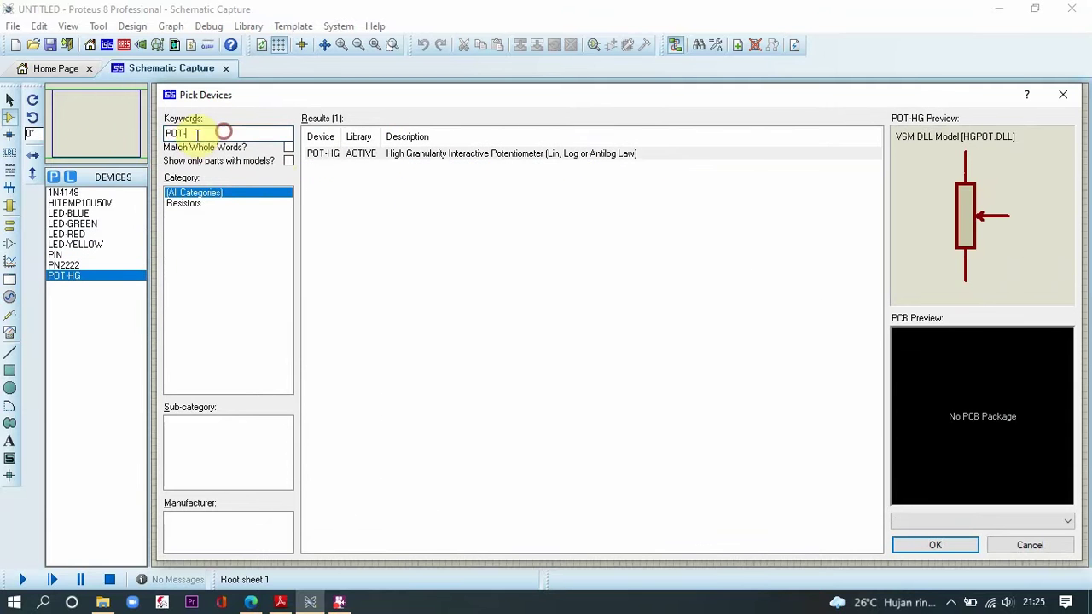
type("res")
double_click(384, 155)
left_click(916, 548)
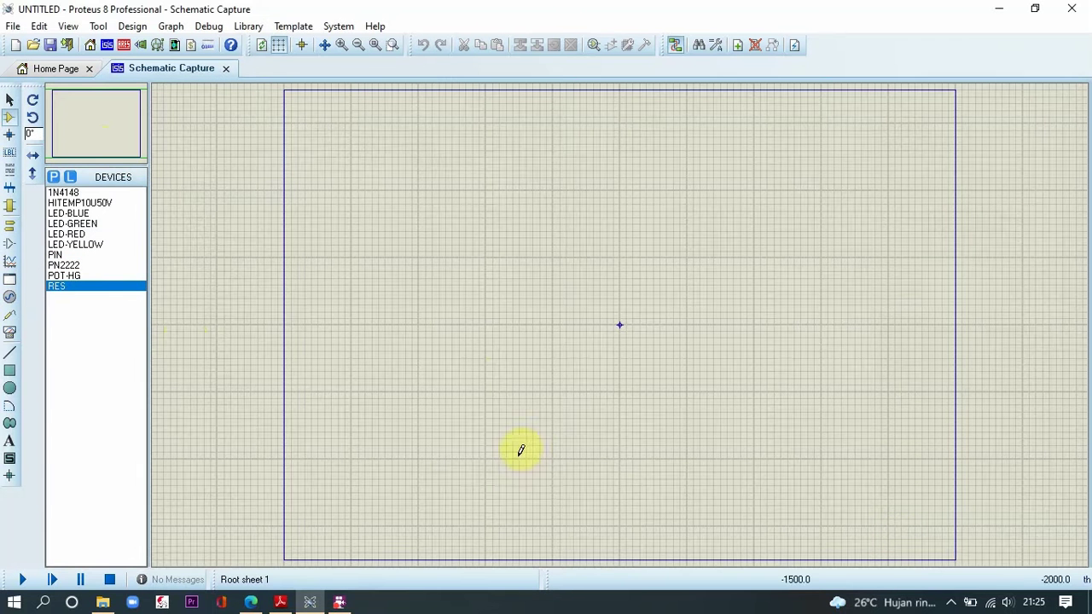
Place a PIN with a POT-HG potentiometer below it in the sheet's lower left area, and shift both slightly up and right
left_click(64, 255)
left_click(324, 400)
left_click(64, 276)
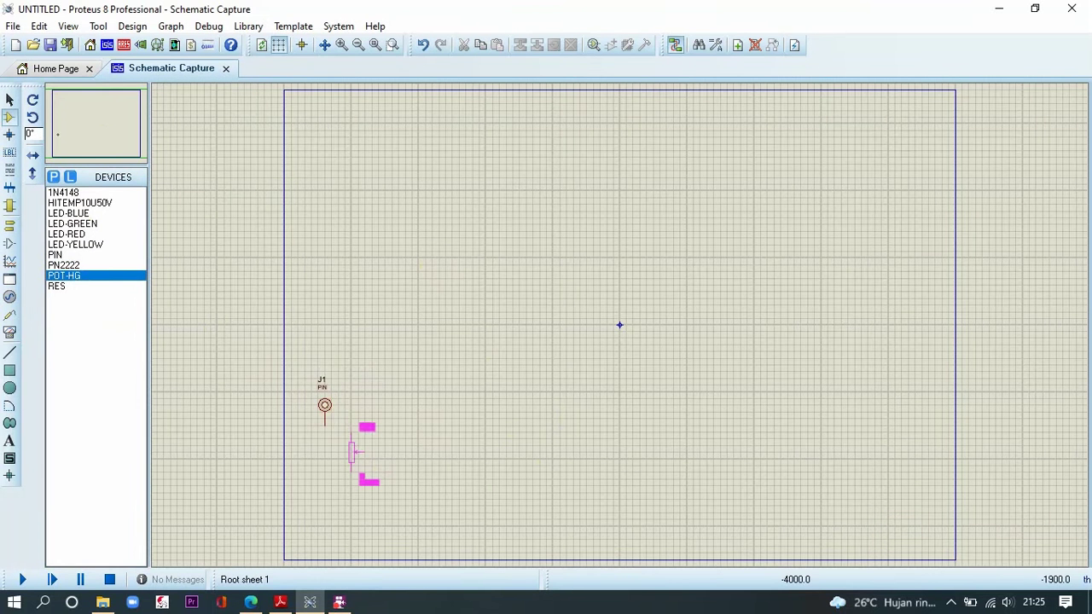
right_click_drag(297, 343, 378, 506)
left_click_drag(353, 453, 380, 419)
left_click(214, 415)
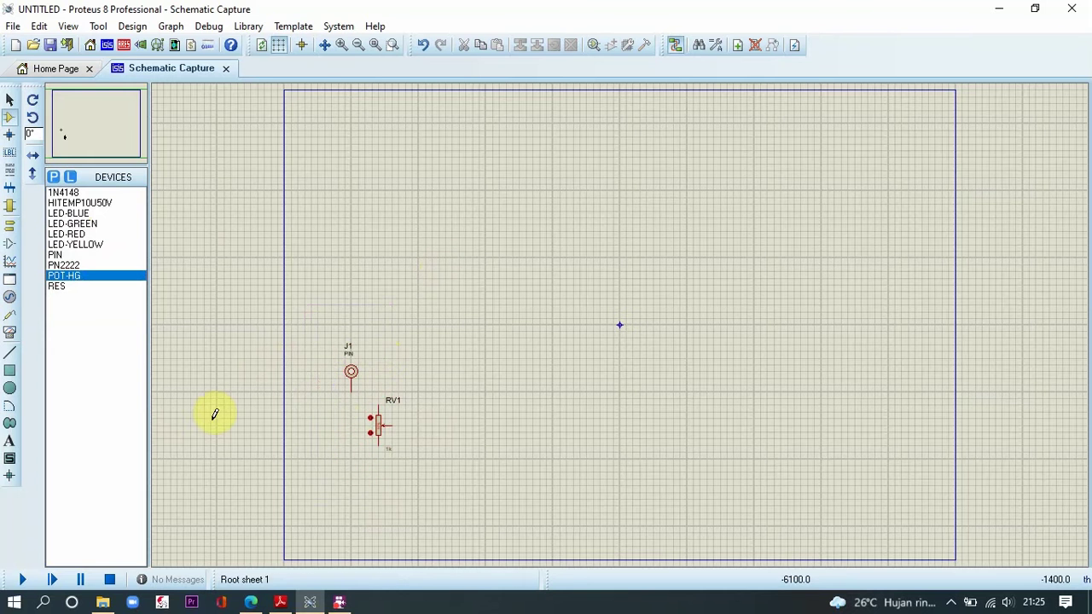
Place a horizontal HITEMP10U50V capacitor beside the potentiometer's wiper and an upward-pointing 1N4148 diode below and right of it
left_click(79, 203)
left_click(418, 425)
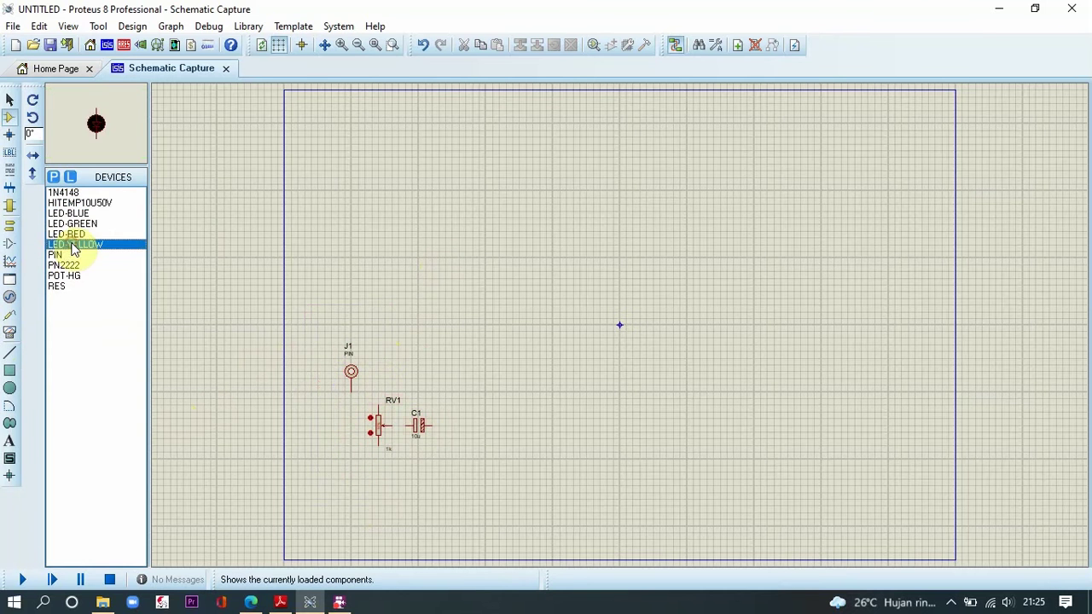
left_click(70, 177)
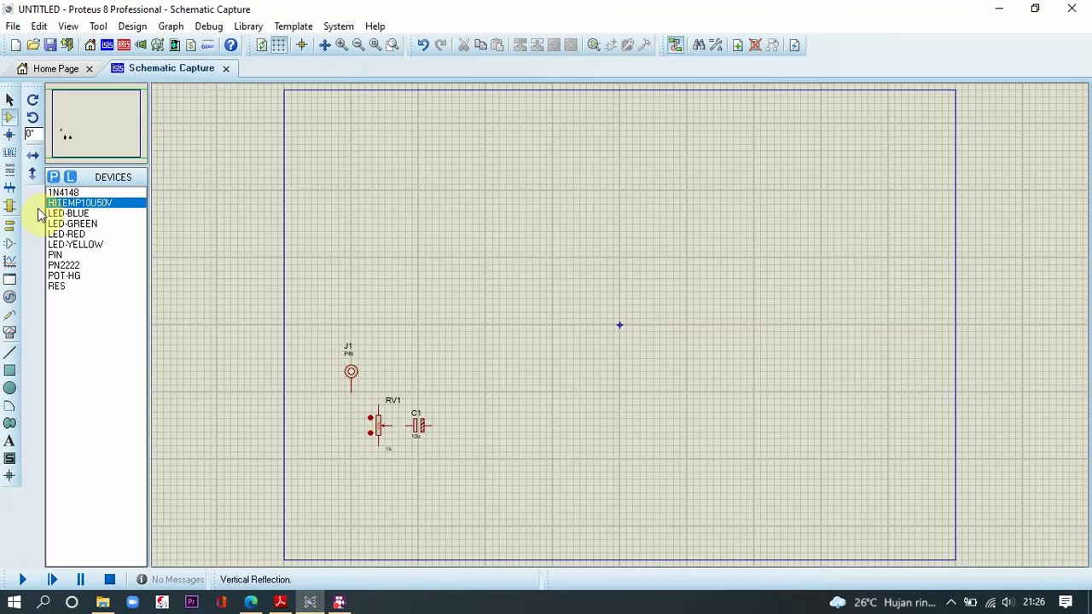
left_click(60, 193)
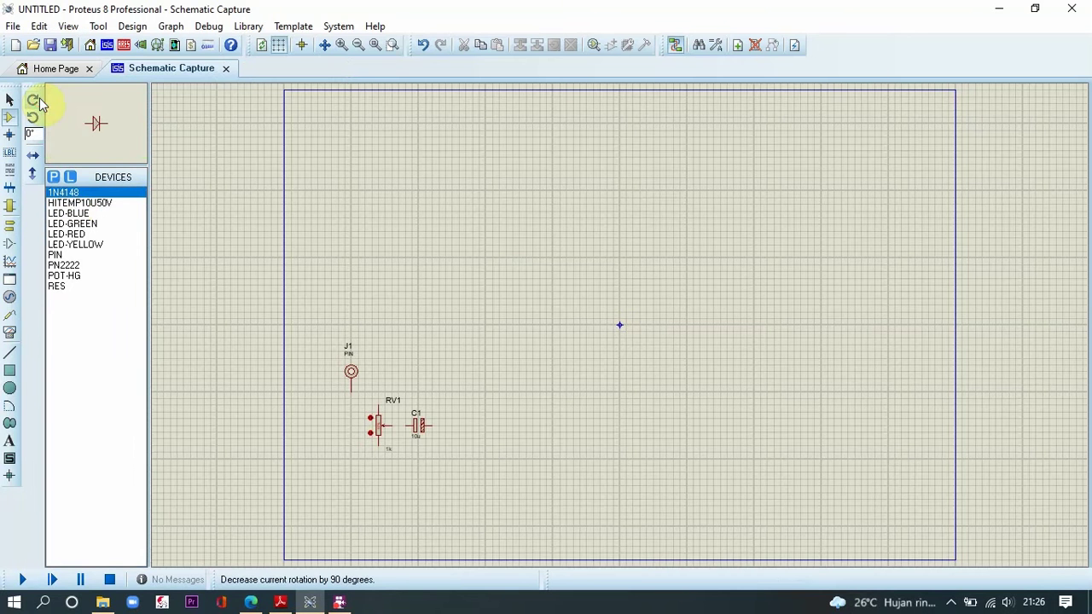
left_click(445, 463)
Place four right-pointing 1N4148 diodes in a horizontal row to the right of the capacitor
left_click(33, 116)
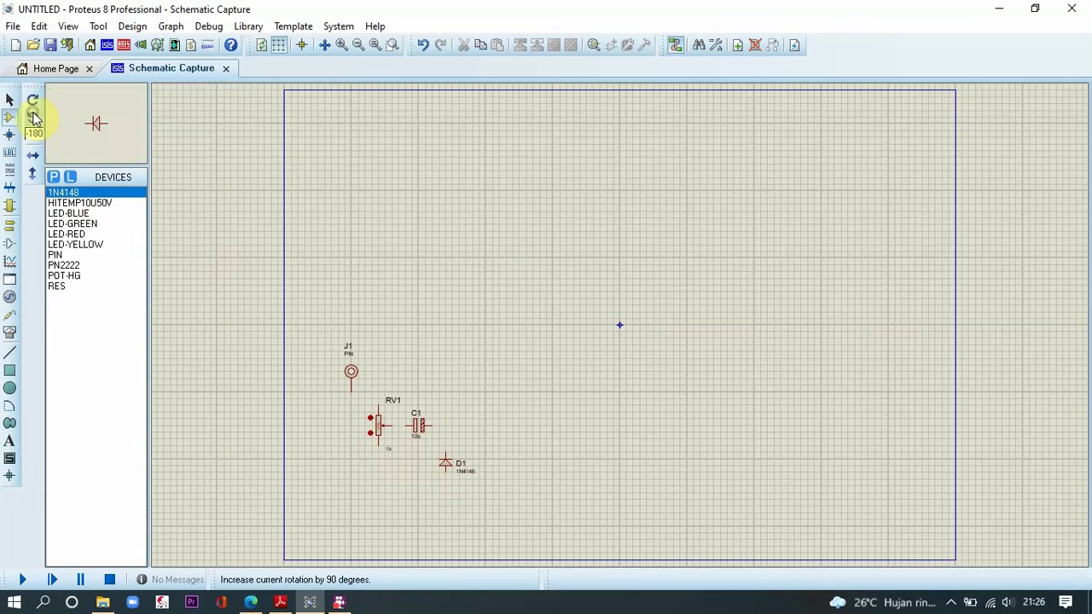
left_click(32, 116)
left_click(32, 116)
left_click(469, 419)
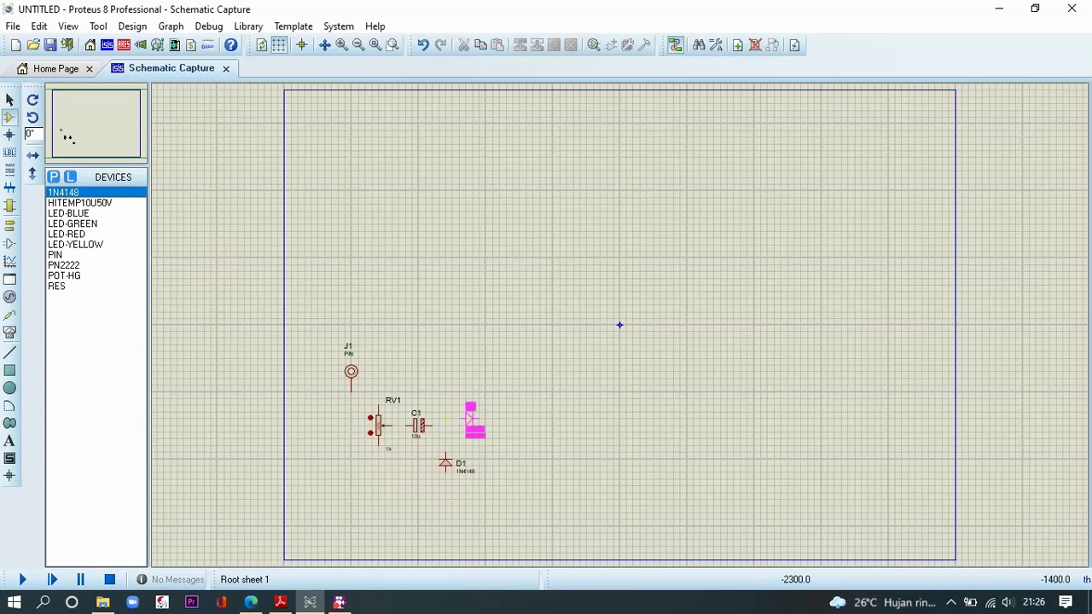
left_click(599, 427)
left_click(663, 426)
Place a vertical HITEMP10U50V capacitor below the gap between D2 and D3, and wire the pin, potentiometer, capacitors and diodes together
left_click(80, 203)
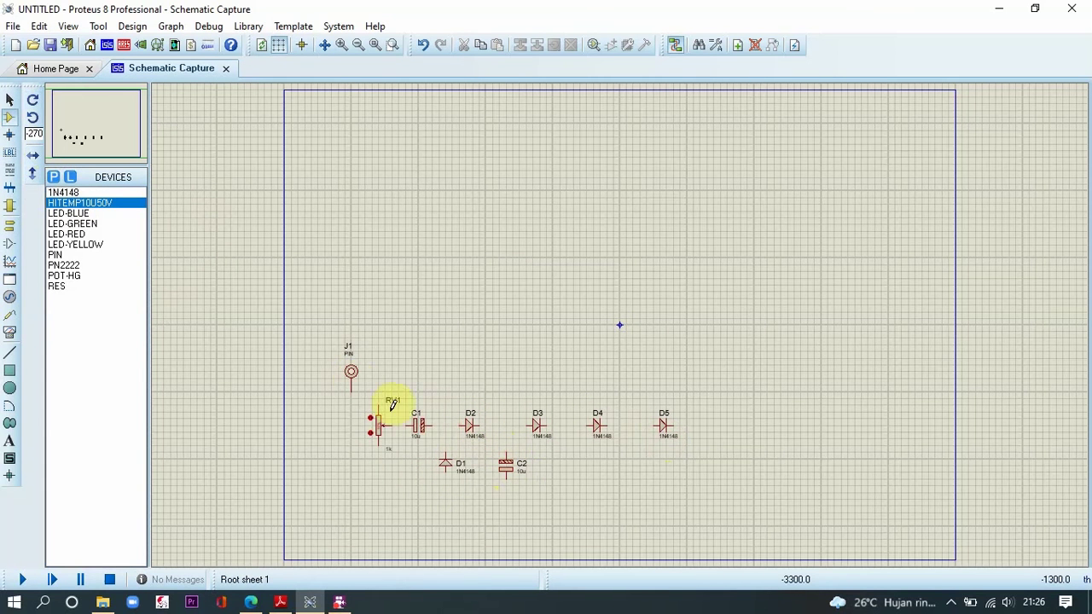
left_click(414, 419)
left_click(424, 425)
left_click(527, 426)
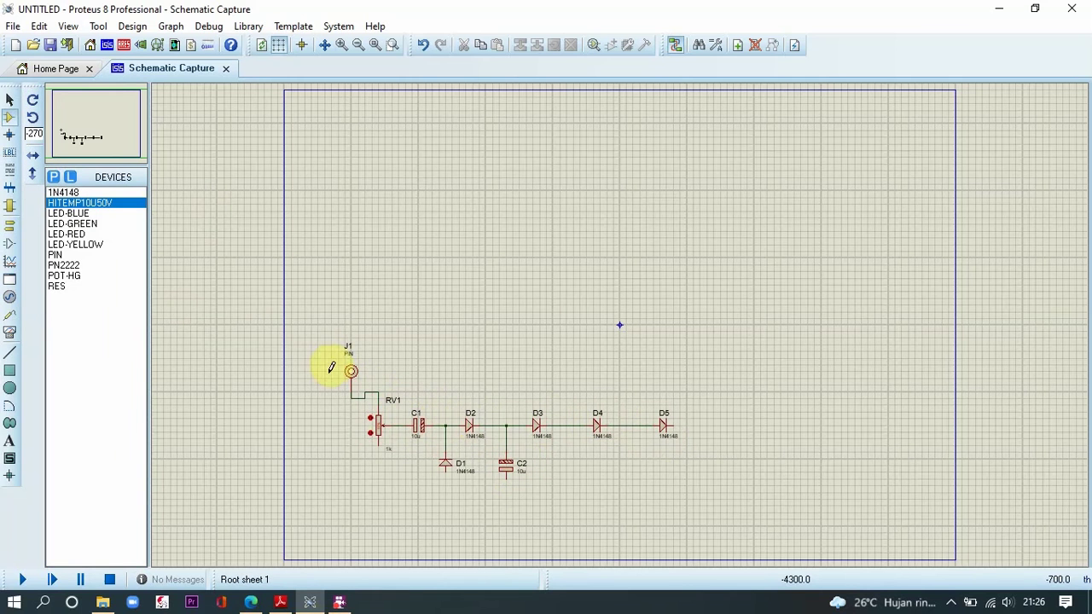
Place four vertical RES resistors above the diode row and wire their lower ends to the cathodes of D2 through D5
left_click(83, 286)
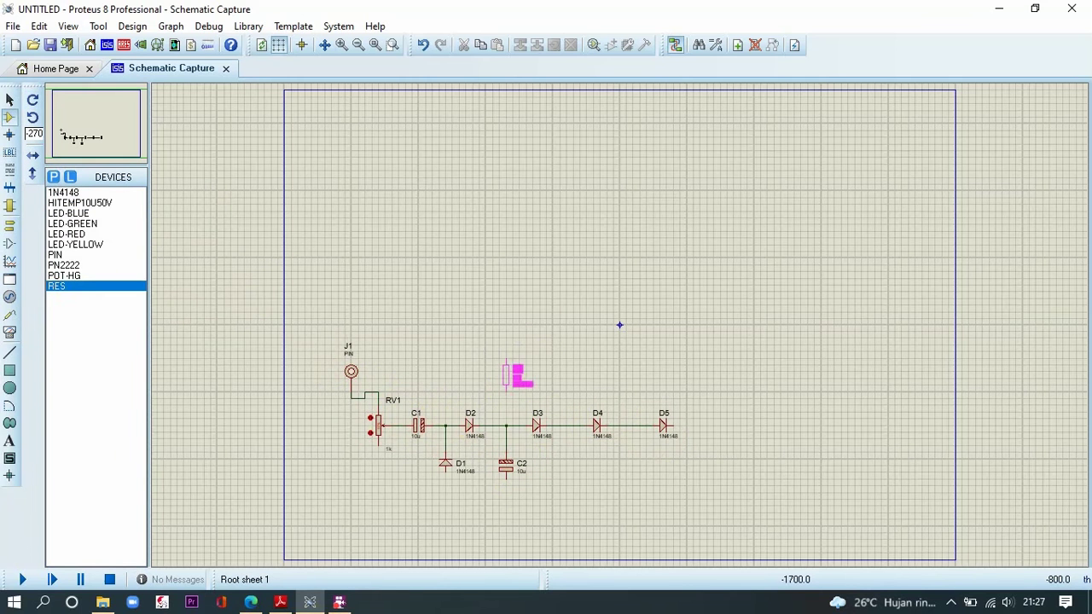
left_click(646, 376)
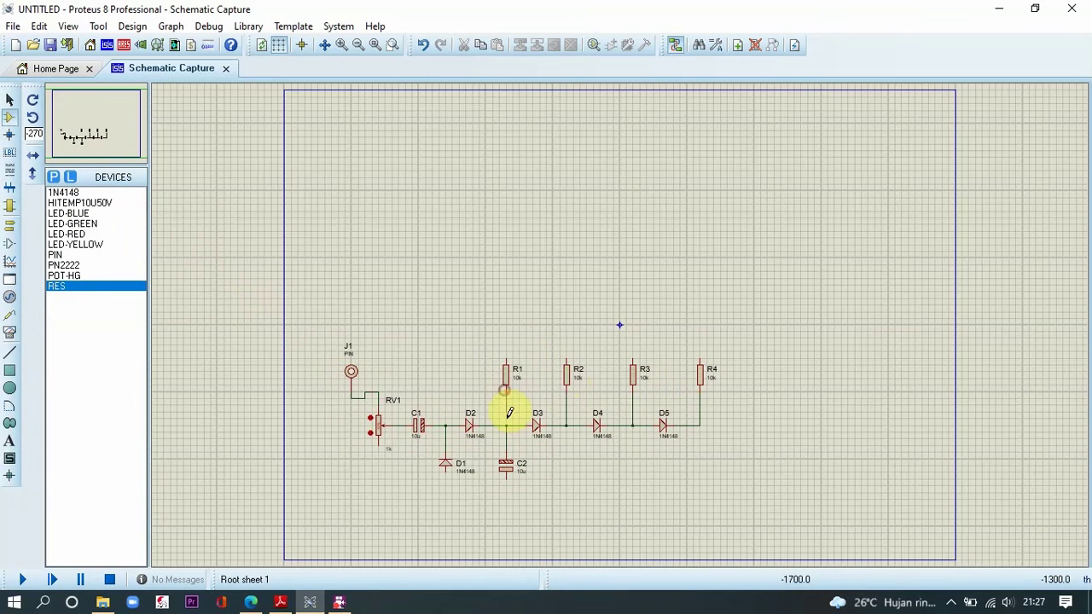
Place four PN2222 transistors in a row above the resistors and wire each base to its resistor's upper end
left_click(54, 254)
left_click(64, 265)
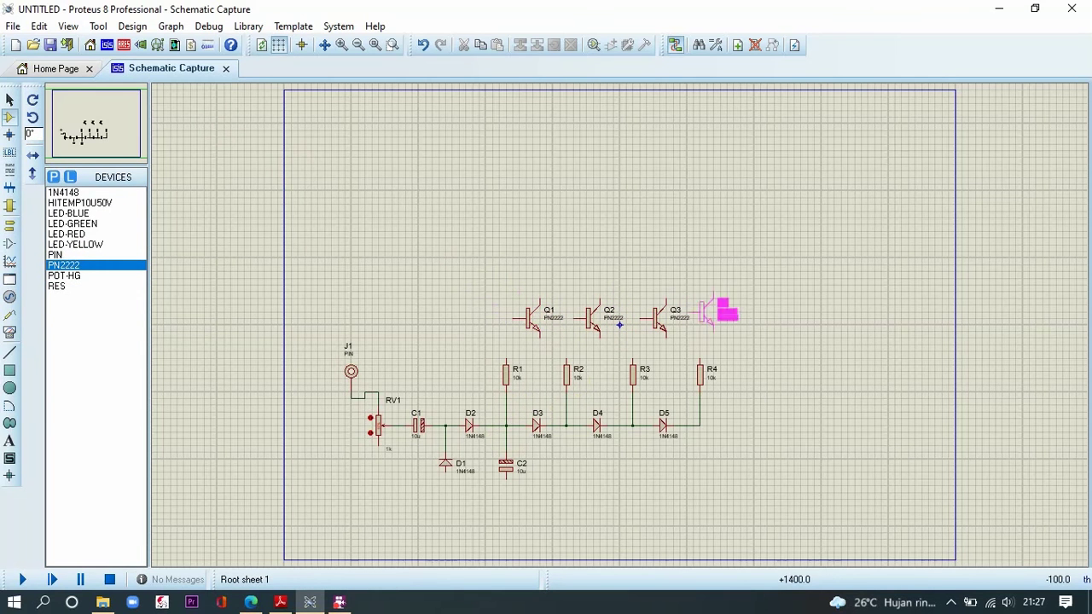
left_click(648, 317)
left_click(632, 360)
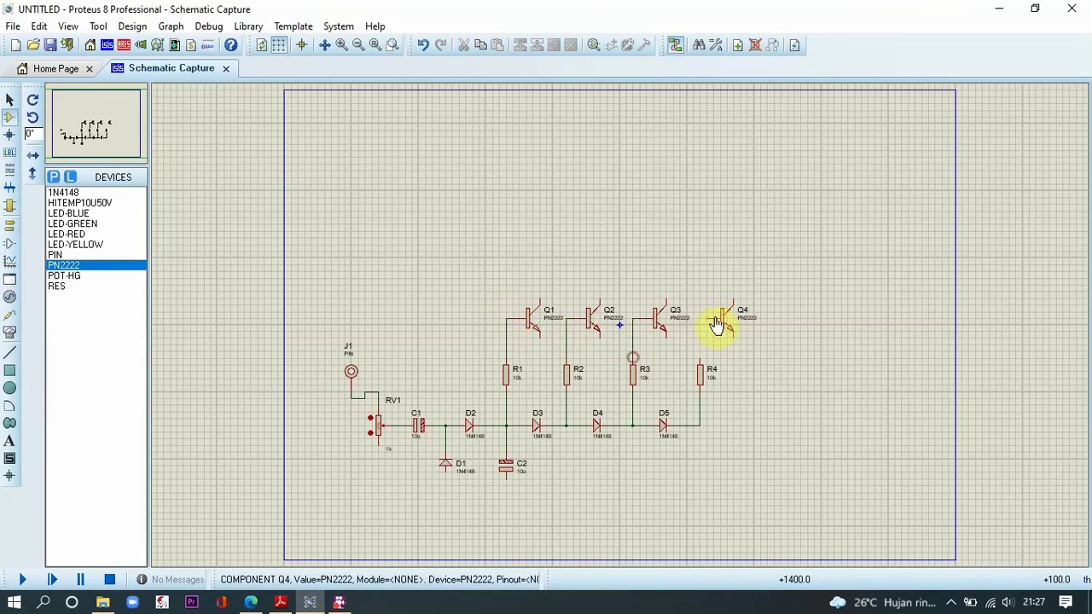
left_click(715, 318)
left_click(699, 360)
Place a ground terminal below Q4 and wire the emitters, C2, D1, the potentiometer's lower end and the input pin to it
left_click(9, 226)
left_click(69, 244)
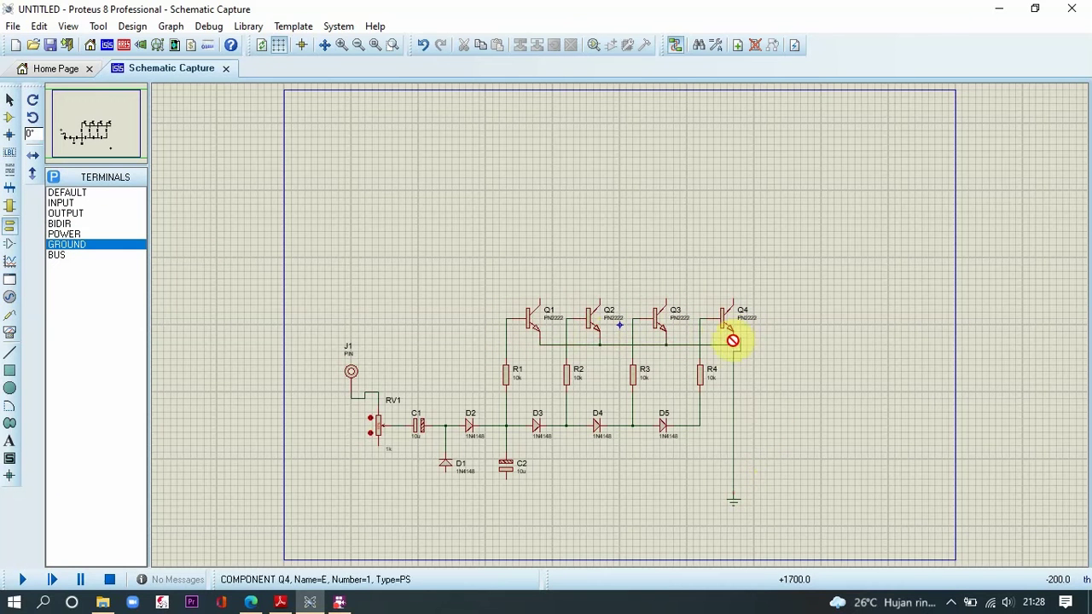
left_click(506, 478)
left_click(732, 493)
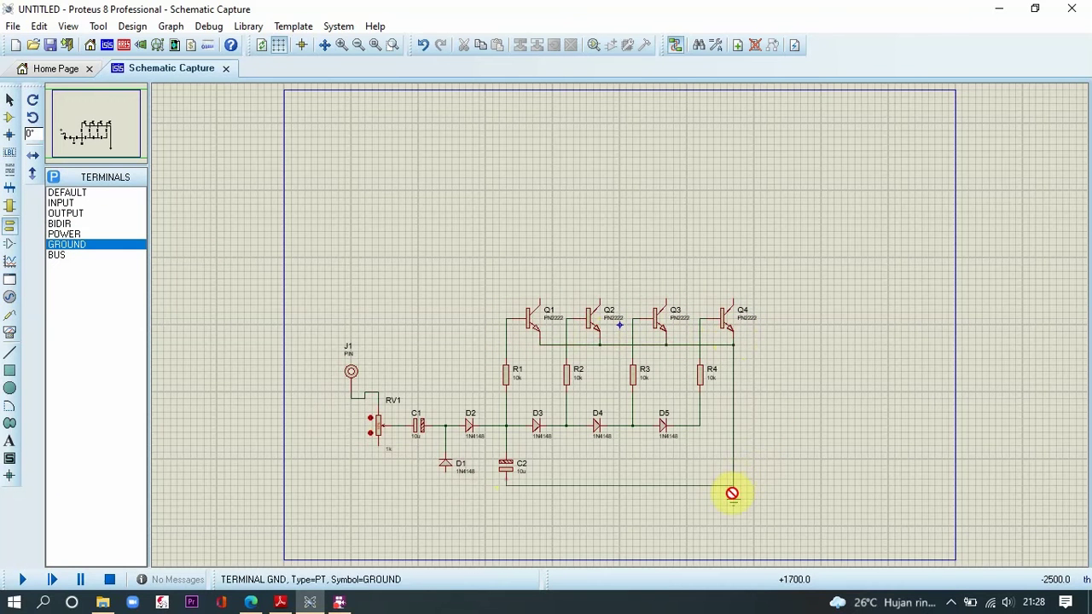
left_click(445, 473)
left_click(505, 484)
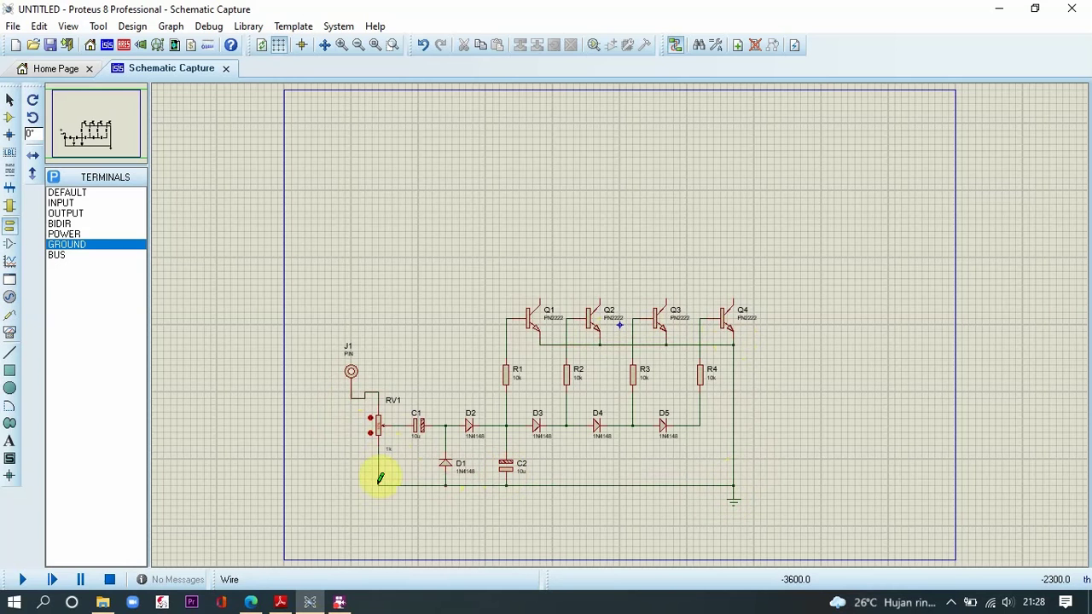
Place a vertical column of five LED-BLUE devices above Q1
left_click(9, 117)
left_click(67, 214)
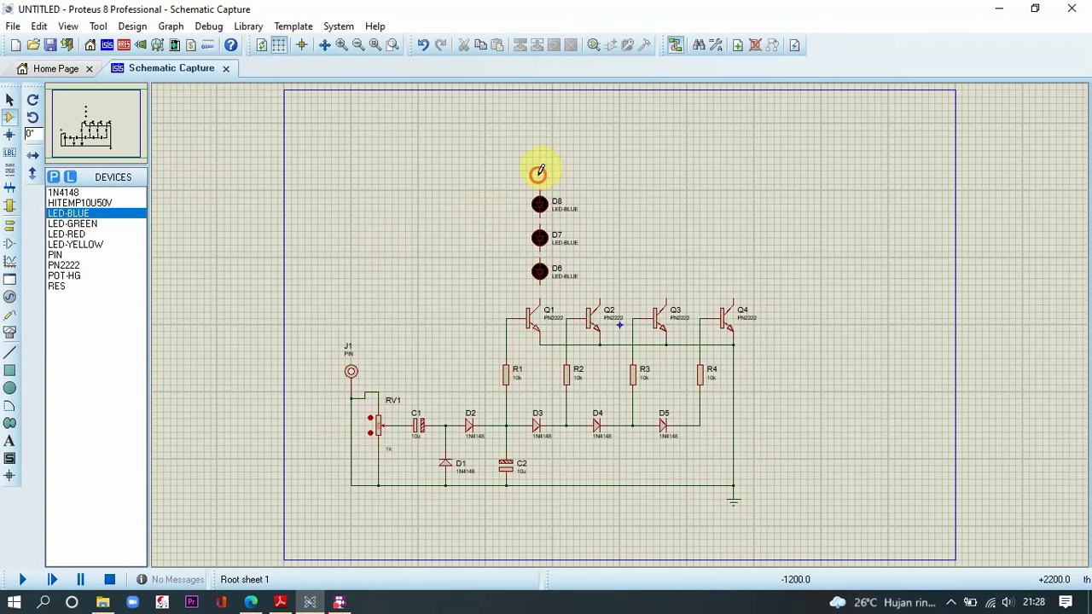
left_click(538, 172)
left_click(539, 137)
Place a vertical column of five LED-GREEN devices above Q2, level with the blue LEDs
left_click(63, 225)
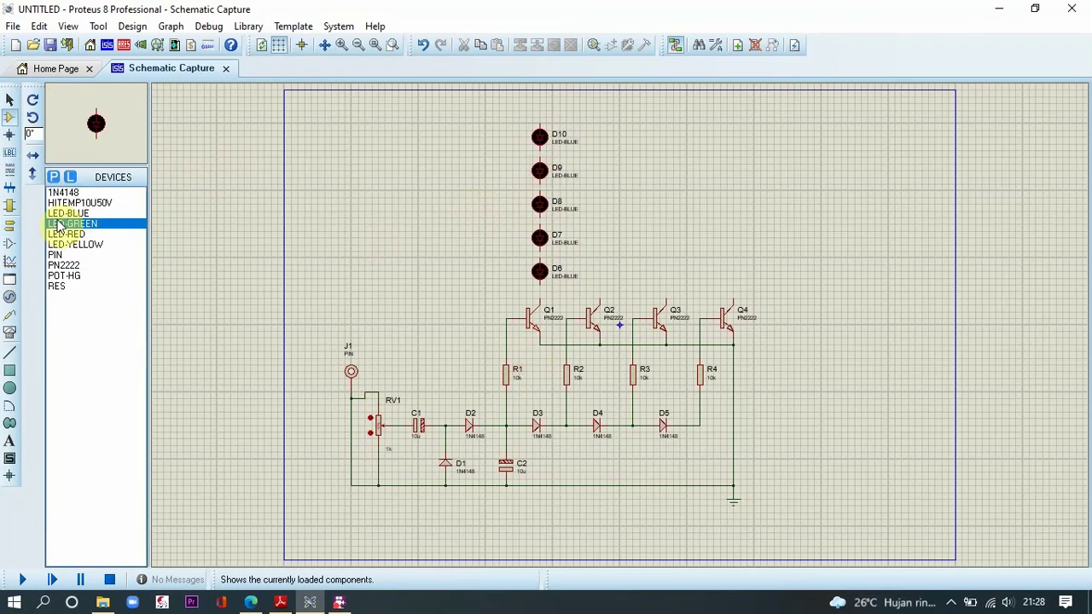
left_click(599, 271)
left_click(600, 237)
left_click(599, 171)
left_click(600, 138)
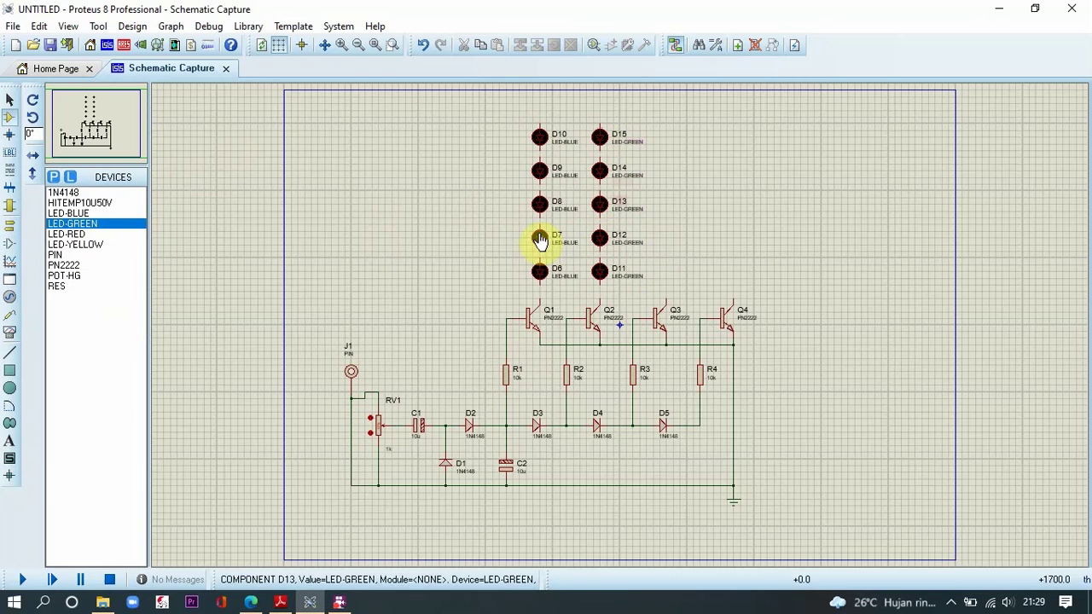
Place a vertical column of five LED-YELLOW devices above Q3, level with the green LEDs
left_click(67, 234)
left_click(75, 244)
left_click(665, 272)
left_click(665, 237)
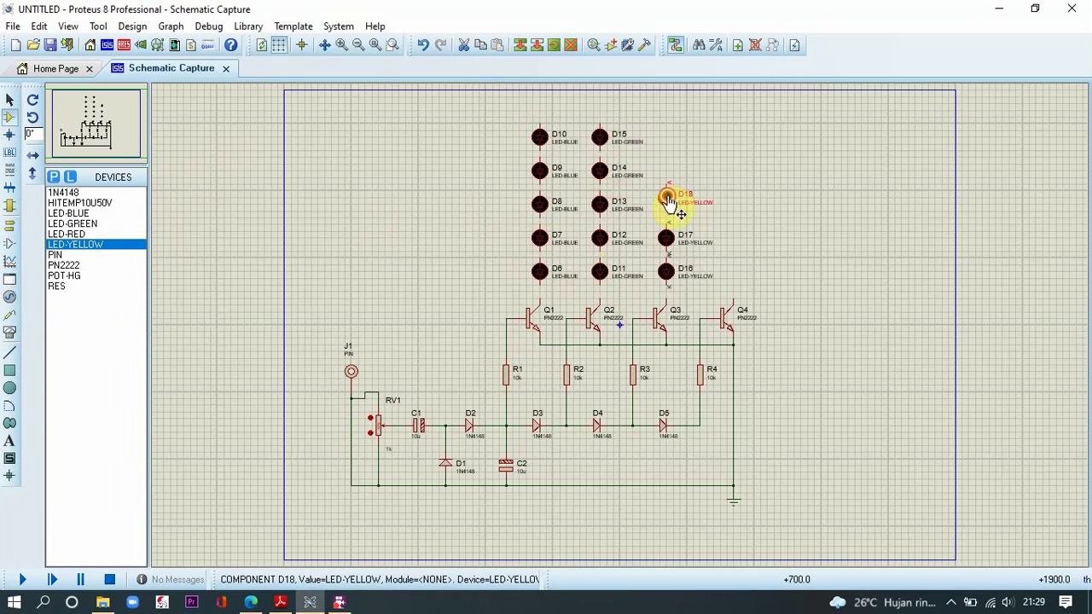
left_click(665, 204)
left_click(665, 137)
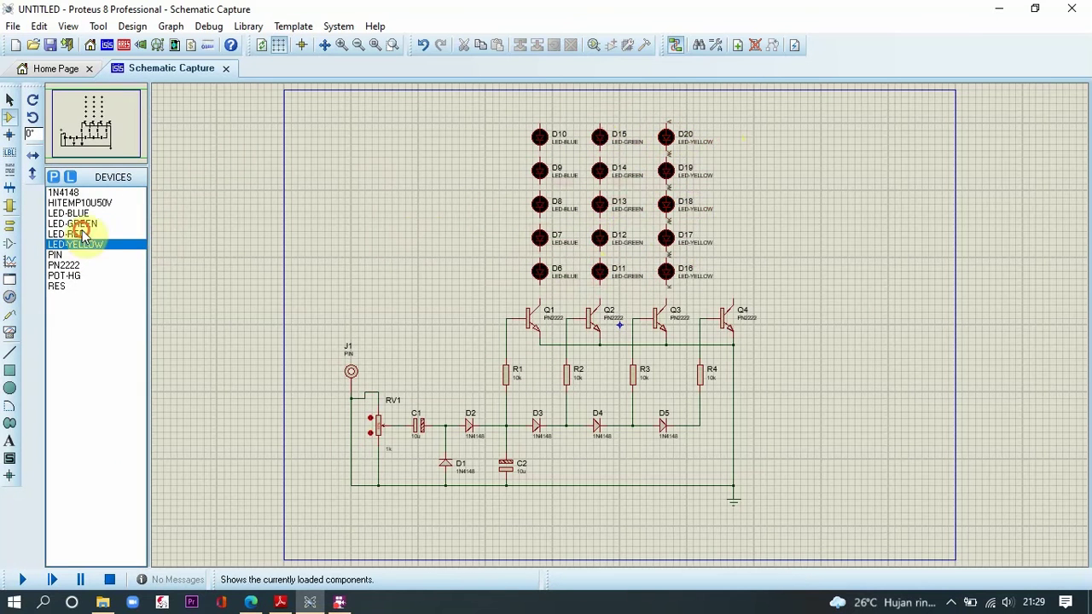
Place a vertical column of five LED-RED devices above Q4, level with the yellow LEDs
left_click(66, 234)
left_click(734, 137)
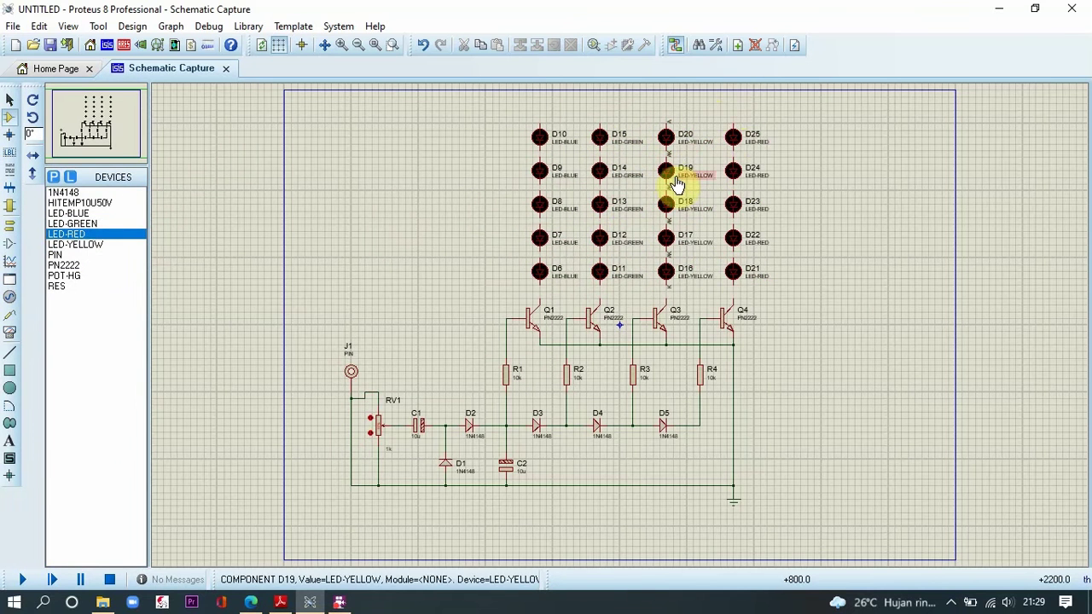
Place two PIN connectors rotated to -90° to the right of Q4, and rename the pin above the potentiometer to INPUT
left_click(54, 254)
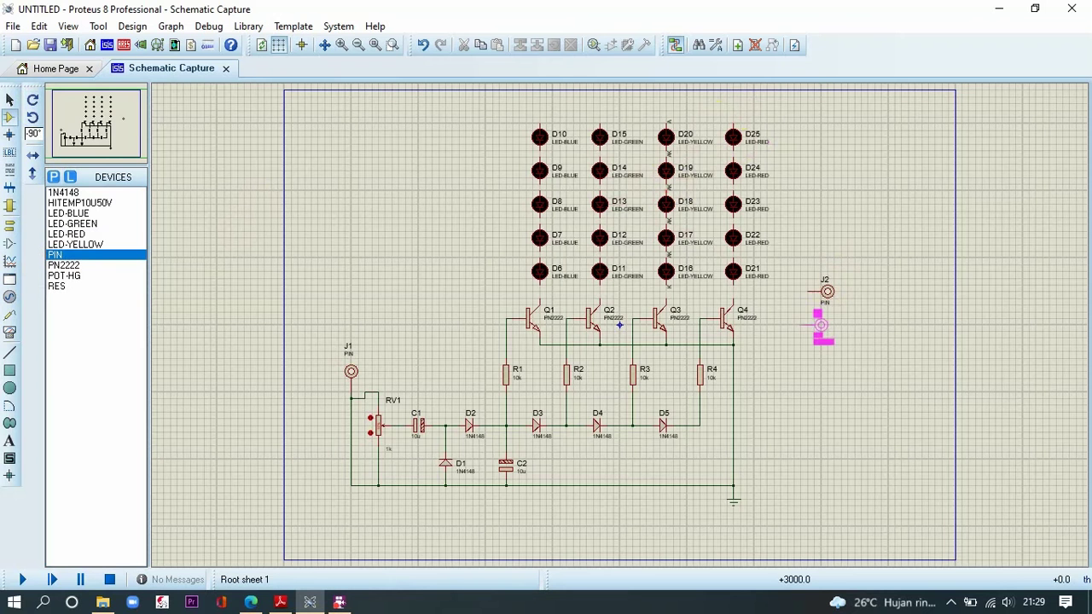
double_click(352, 376)
type("INPUT")
key("Return")
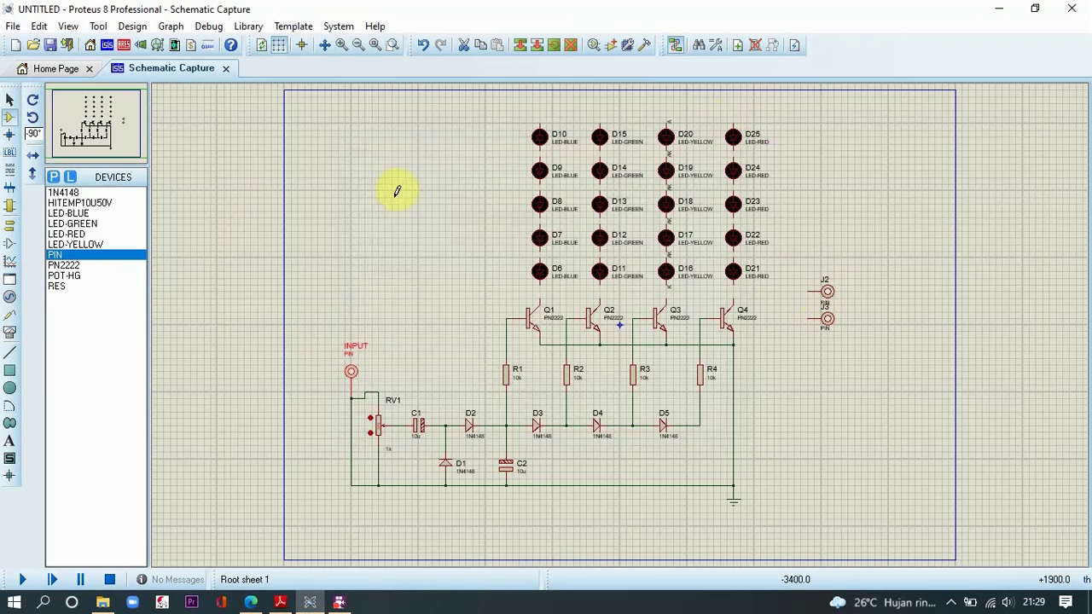
Rename the upper of the two pins beside Q4 to + and the lower one to -
double_click(826, 292)
type("+")
key("Return")
double_click(826, 327)
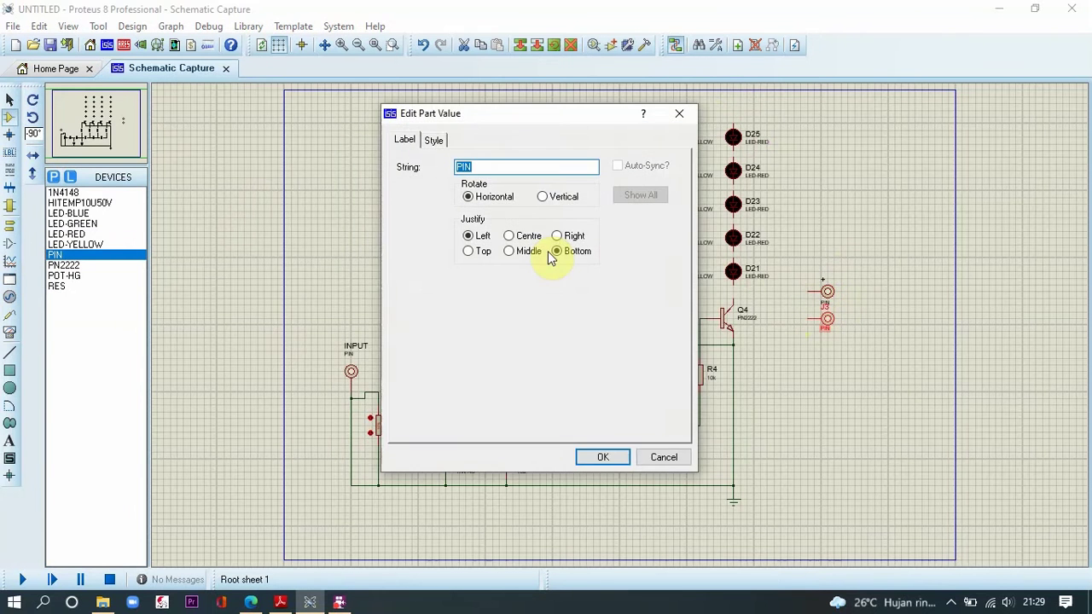
type("-")
key("Return")
double_click(831, 324)
type("-\\")
key("Return")
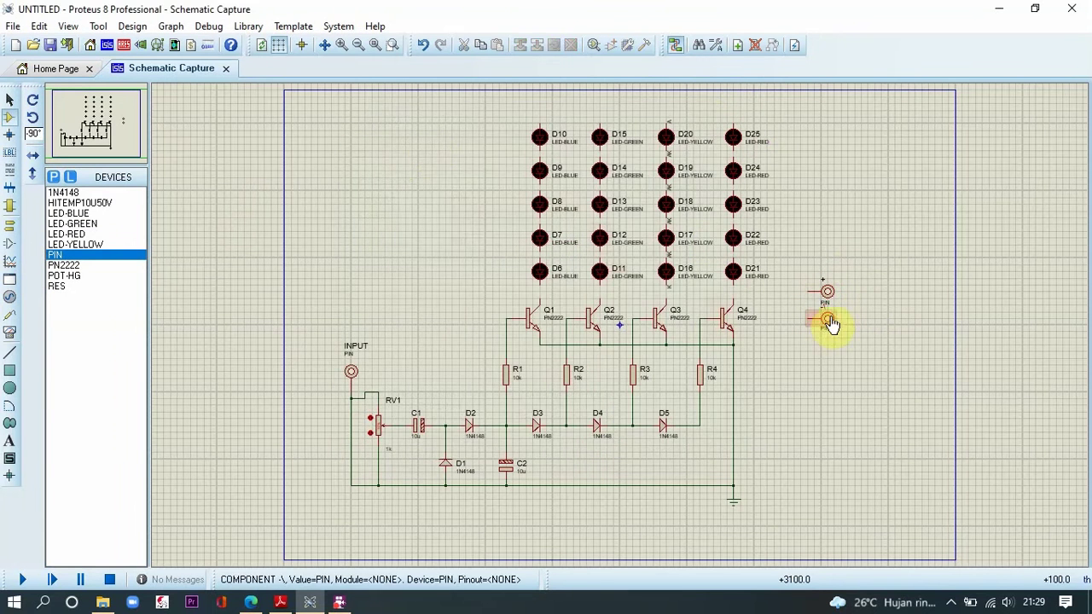
double_click(831, 324)
left_click(504, 180)
key("BackSpace")
key("Return")
Place a RES resistor above each of the four LED columns and wire it to the column's topmost LED
scroll(763, 334, "up", 4)
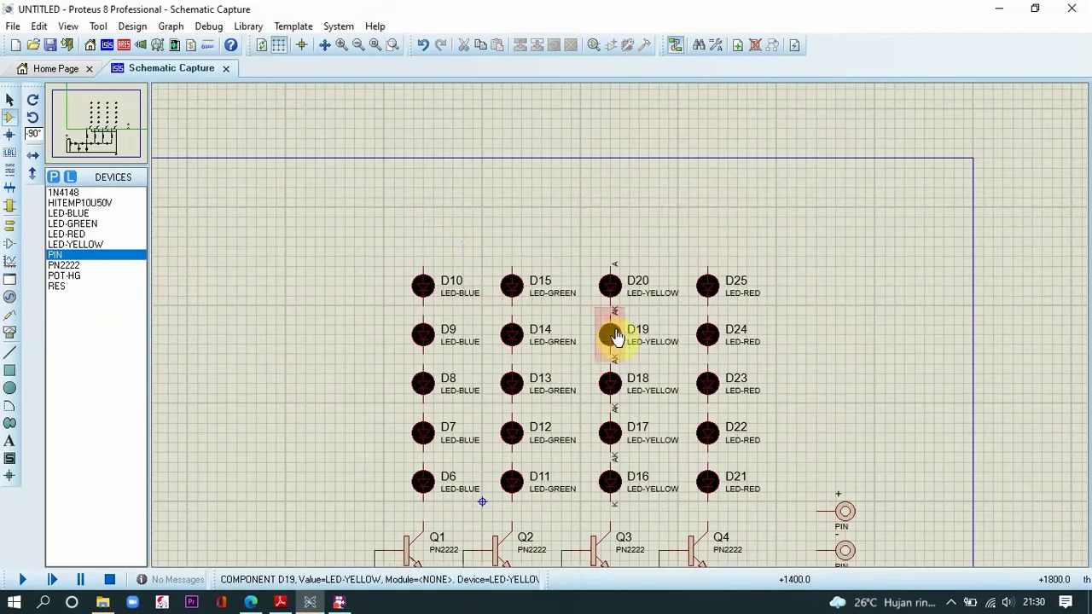
left_click(56, 286)
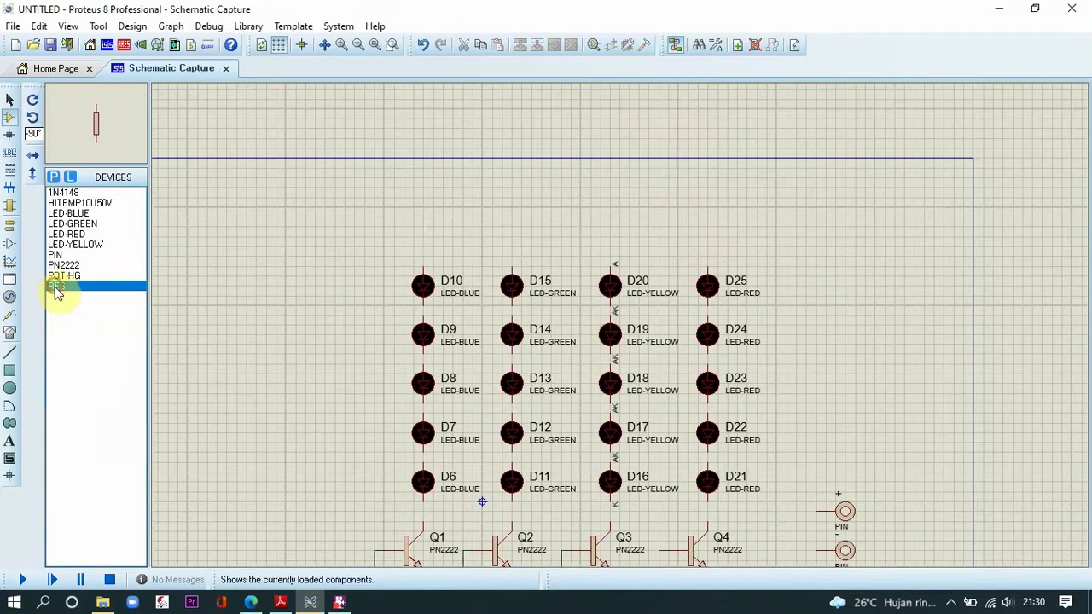
left_click(424, 232)
left_click(610, 230)
left_click(707, 231)
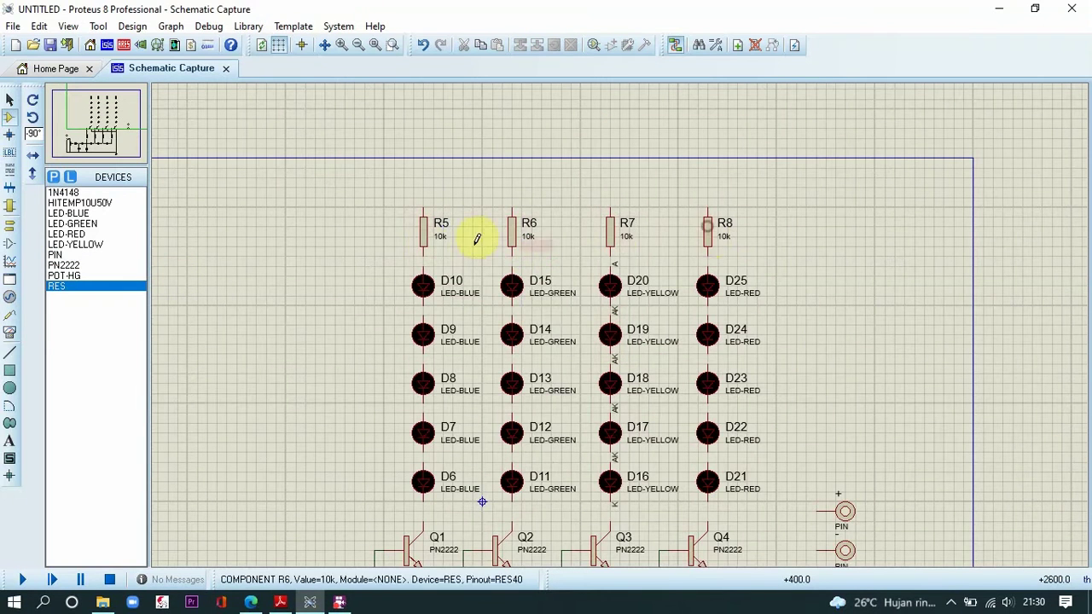
left_click(707, 256)
left_click(707, 267)
Set the values of resistors R8 and R7, above the red and yellow LED columns, to 100
double_click(719, 238)
double_click(523, 170)
type("100")
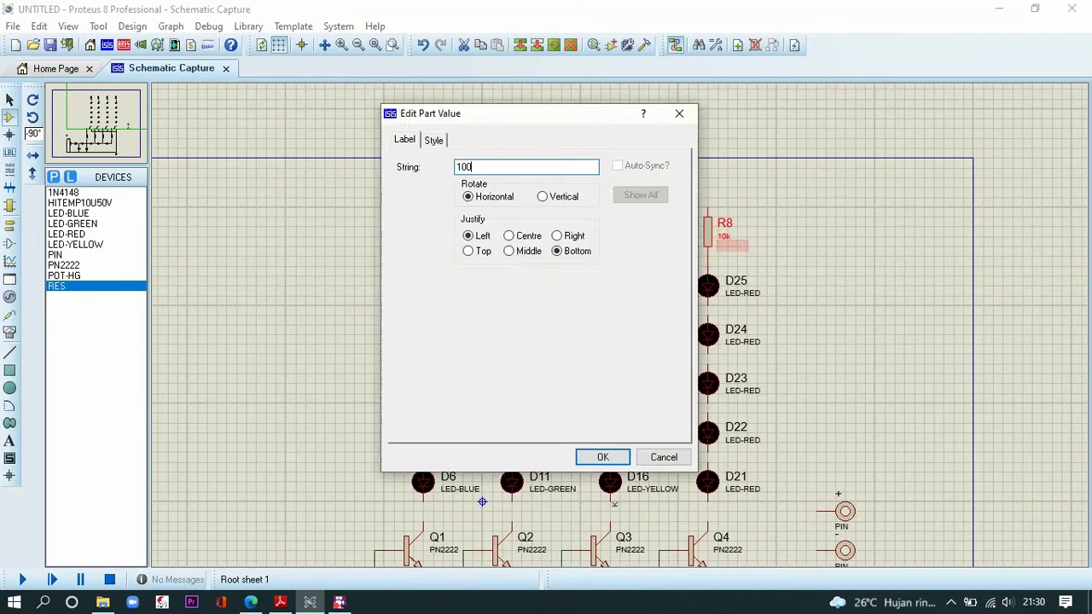
key("Return")
double_click(611, 237)
left_click(523, 194)
key("BackSpace")
type("0")
key("Return")
Set the values of resistors R6 and R5, above the green and blue LED columns, to 100
double_click(524, 242)
type("100")
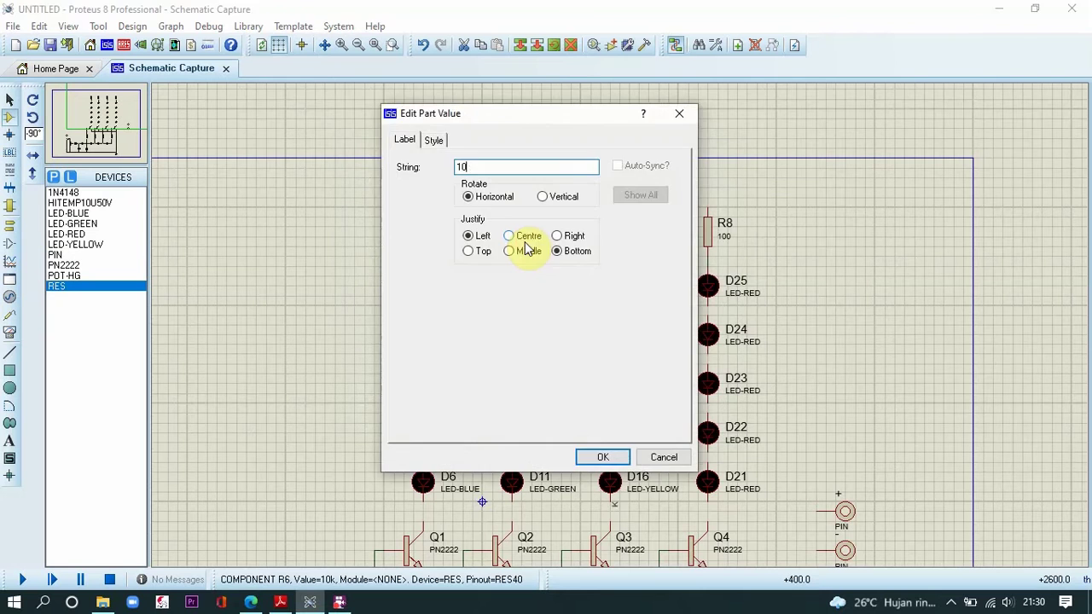
key("Return")
double_click(440, 242)
type("100")
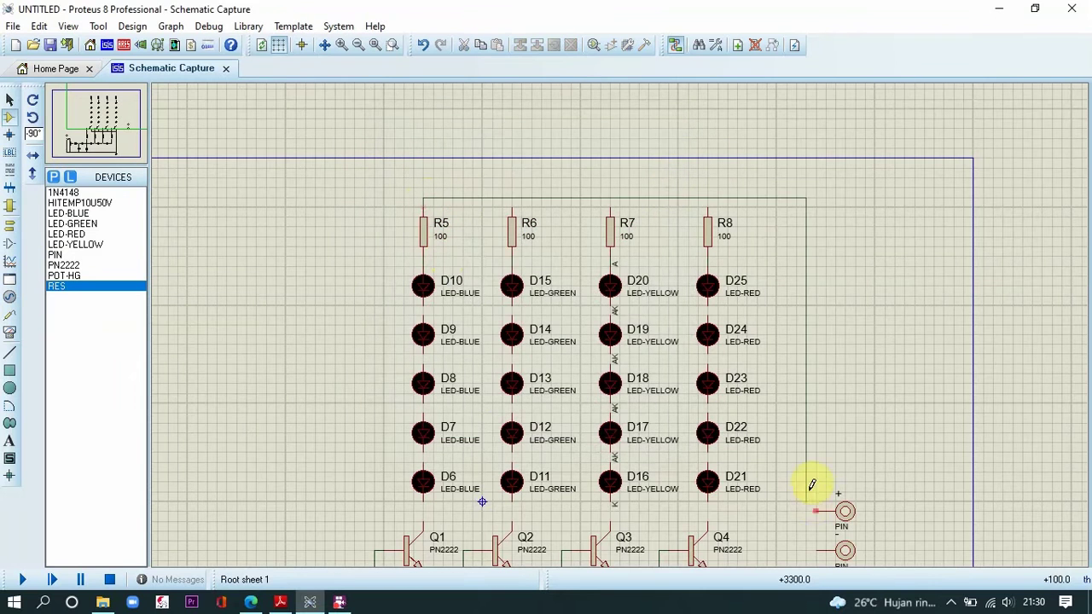
Wire the upper end of R5 across the tops of the LED columns and down to the + pin
left_click(816, 510)
scroll(639, 434, "down", 3)
scroll(706, 249, "up", 3)
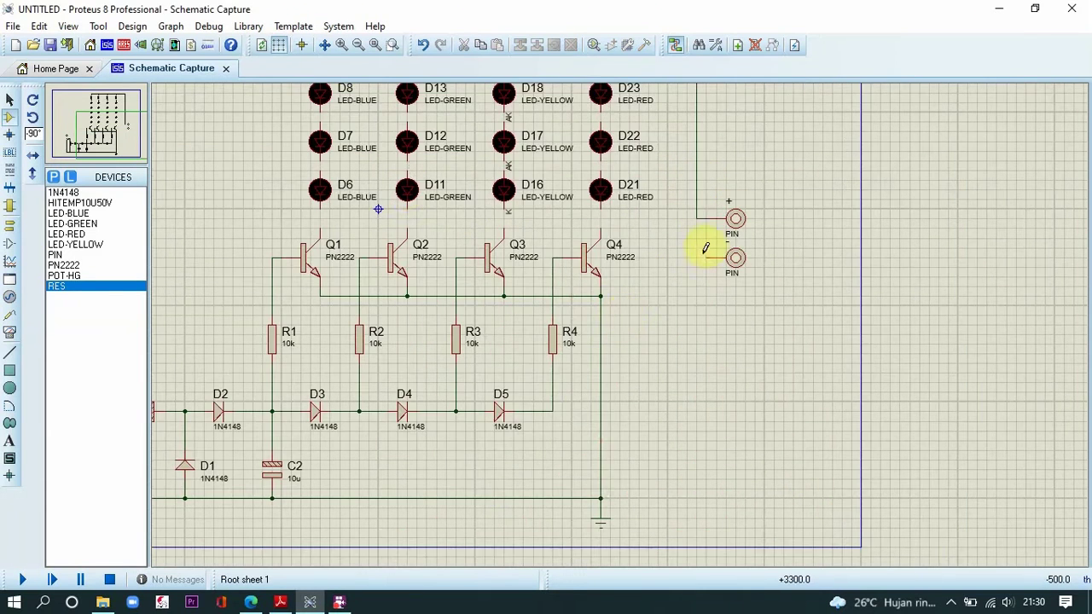
Wire the - pin to the ground line and complete the series connections of the LED columns down to the transistors
left_click(603, 478)
scroll(512, 333, "down", 2)
scroll(432, 293, "up", 2)
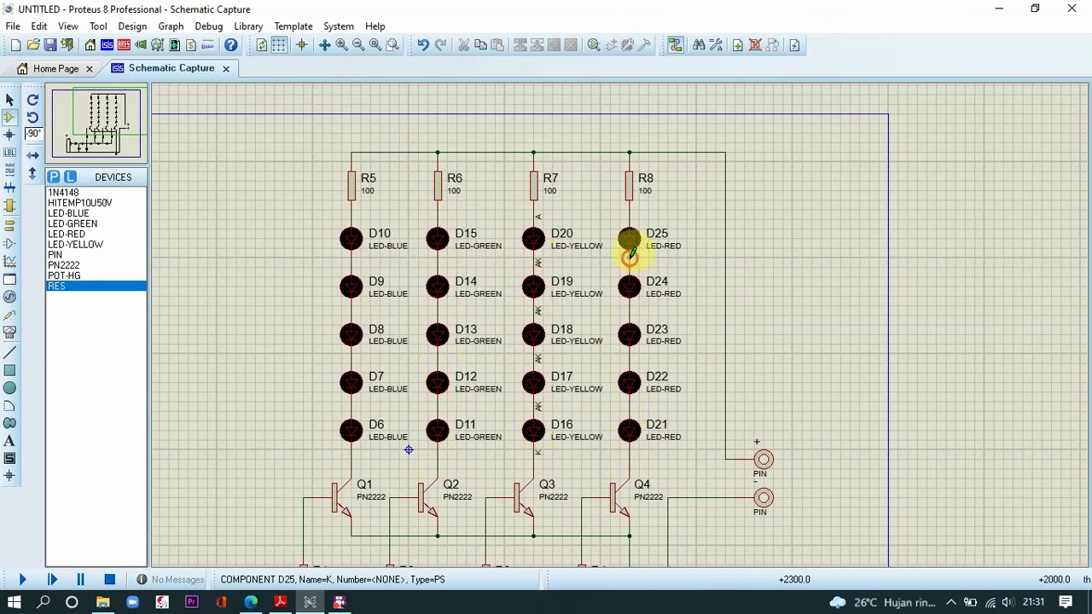
scroll(629, 248, "down", 1)
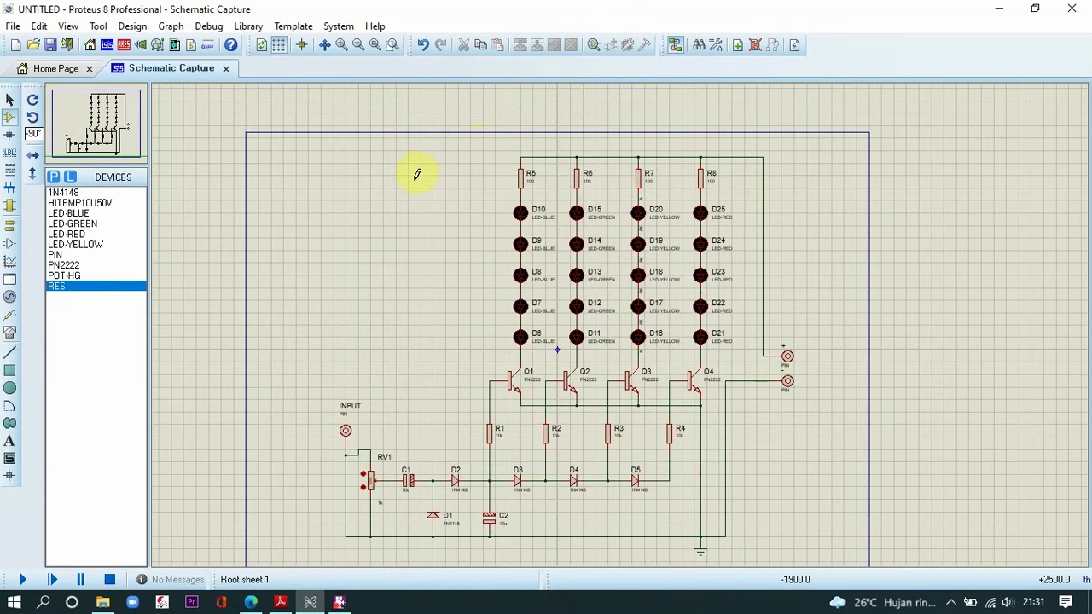
Switch to the PCB layout and place D6 with the LED footprint from the PACKAGE library, rotated by 180°
left_click(124, 46)
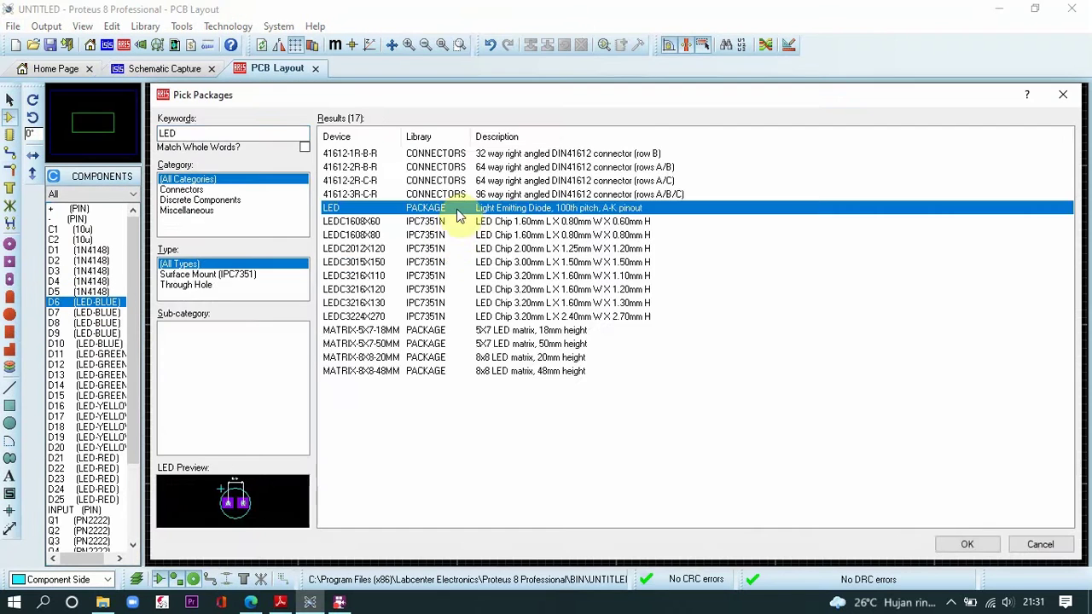
double_click(456, 210)
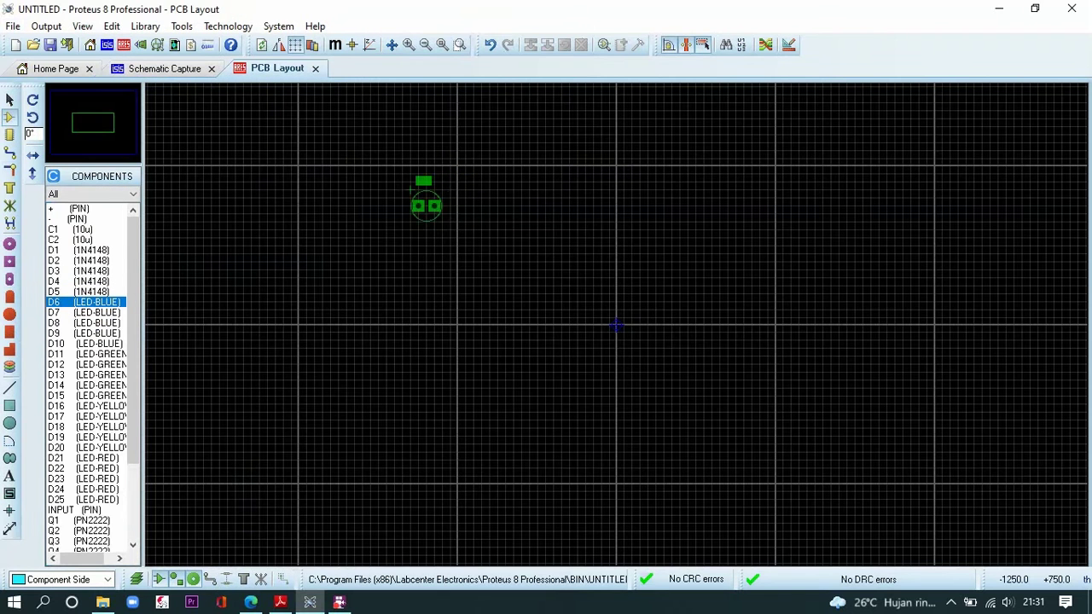
left_click(432, 208)
right_click(438, 210)
left_click(485, 262)
right_click(419, 217)
left_click(474, 268)
Assign the LED footprint to D7 and place it rotated 180° beside D6
left_click(521, 198)
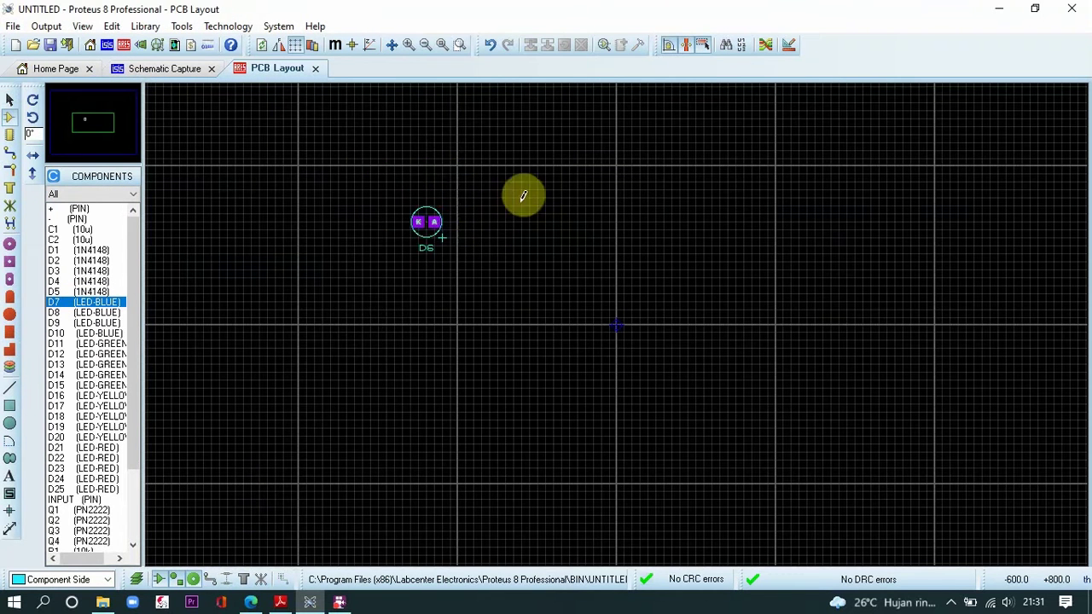
left_click(492, 205)
double_click(456, 208)
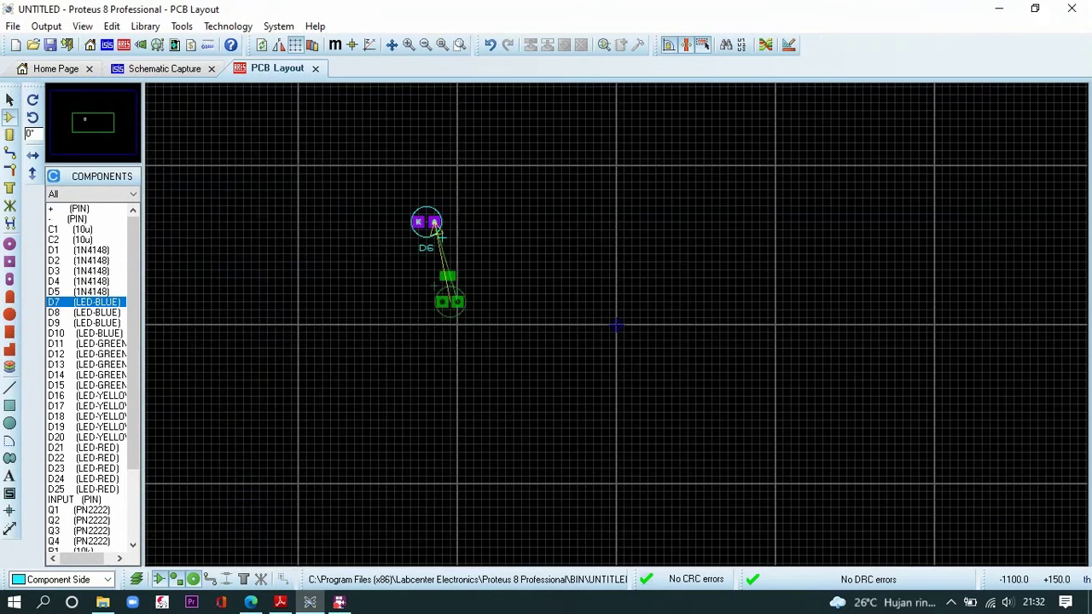
double_click(29, 113)
left_click(476, 207)
left_click(479, 220)
Assign the LED footprint to D8 and place it in line to the right of D7
left_click(516, 225)
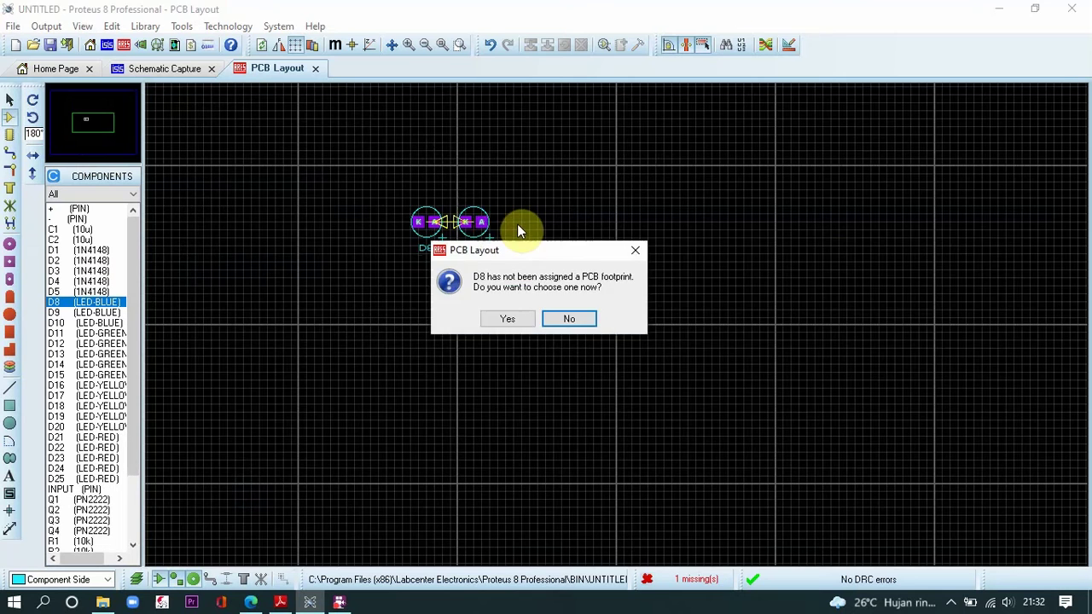
left_click(507, 318)
left_click(249, 134)
type("LED")
double_click(362, 207)
left_click(517, 223)
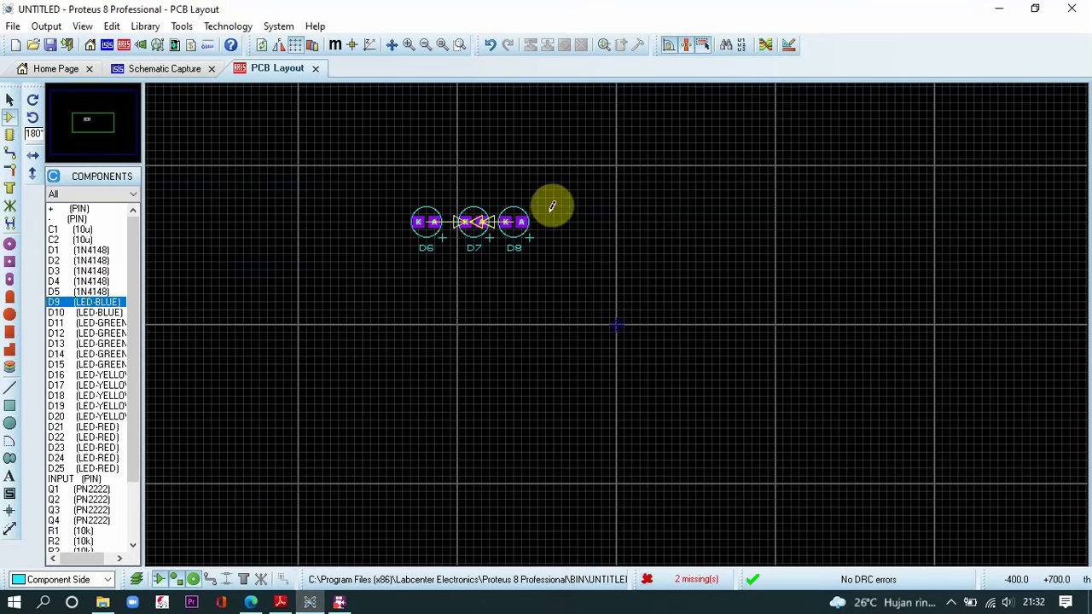
Assign the LED footprint to D9 and place it in line to the right of D8
left_click(550, 209)
left_click(507, 318)
left_click(210, 135)
type("LED")
double_click(337, 209)
left_click(559, 220)
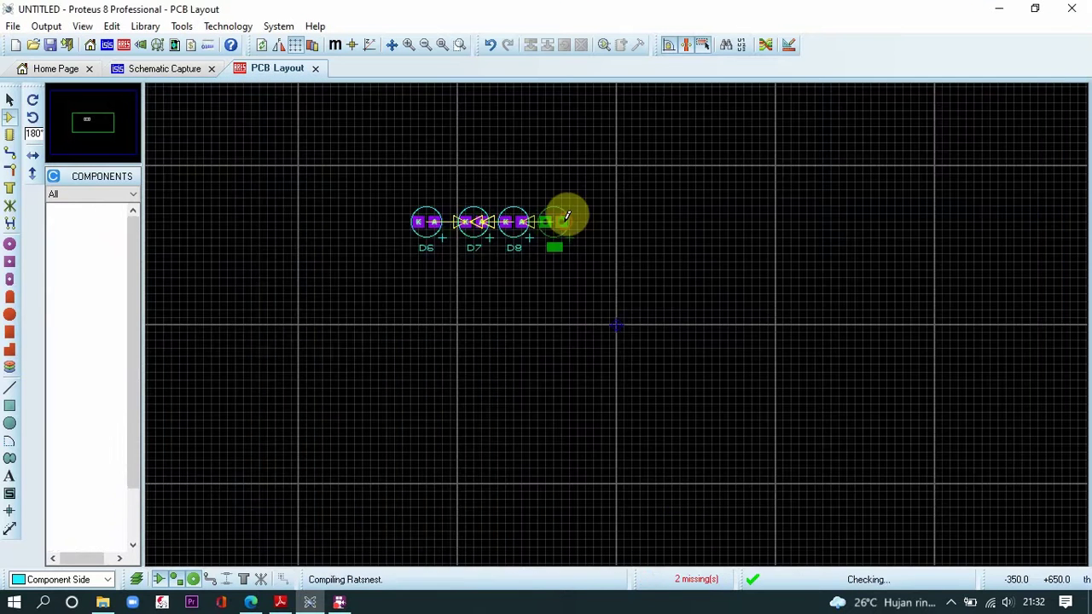
Assign the LED footprint to D10 and place it at the right end of the row
left_click(592, 213)
left_click(507, 318)
type("LED")
double_click(324, 207)
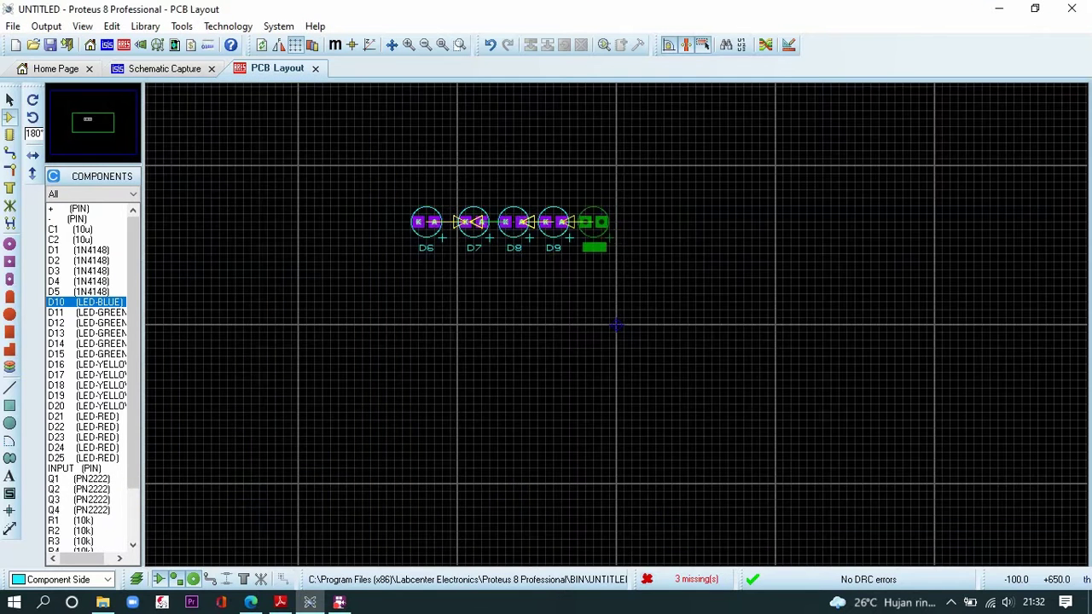
left_click(601, 222)
Shift D8, D9 and D10 together to the right to widen the gap after D7, keeping D7 near D6
right_click_drag(434, 180, 655, 252)
left_click_drag(549, 224, 557, 224)
left_click(517, 159)
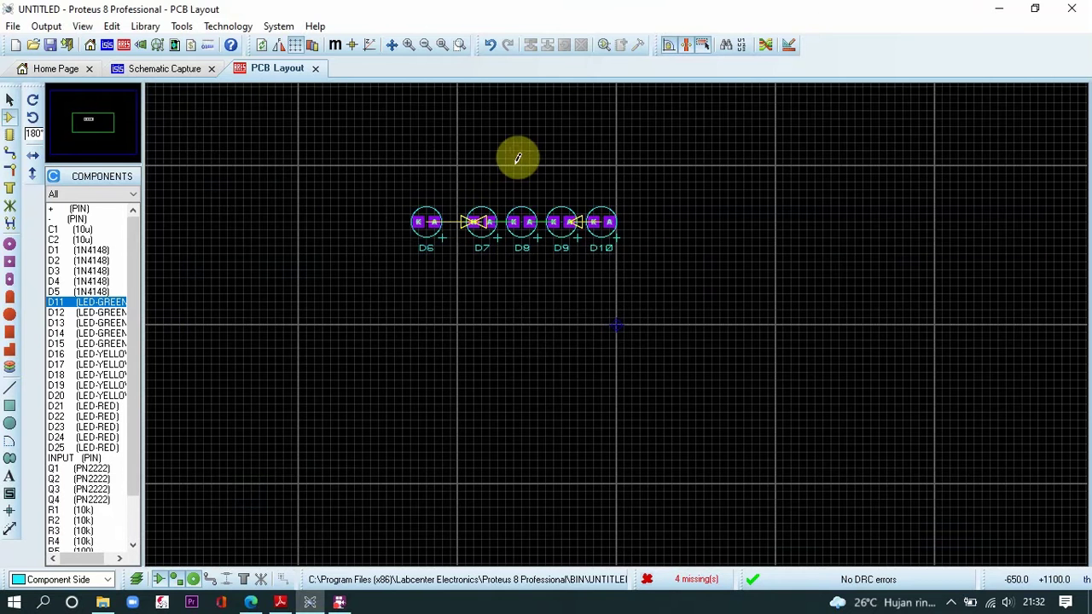
right_click_drag(497, 180, 631, 252)
left_click_drag(589, 228, 605, 228)
left_click(560, 180)
right_click_drag(441, 180, 632, 259)
left_click_drag(563, 227, 555, 228)
left_click(517, 176)
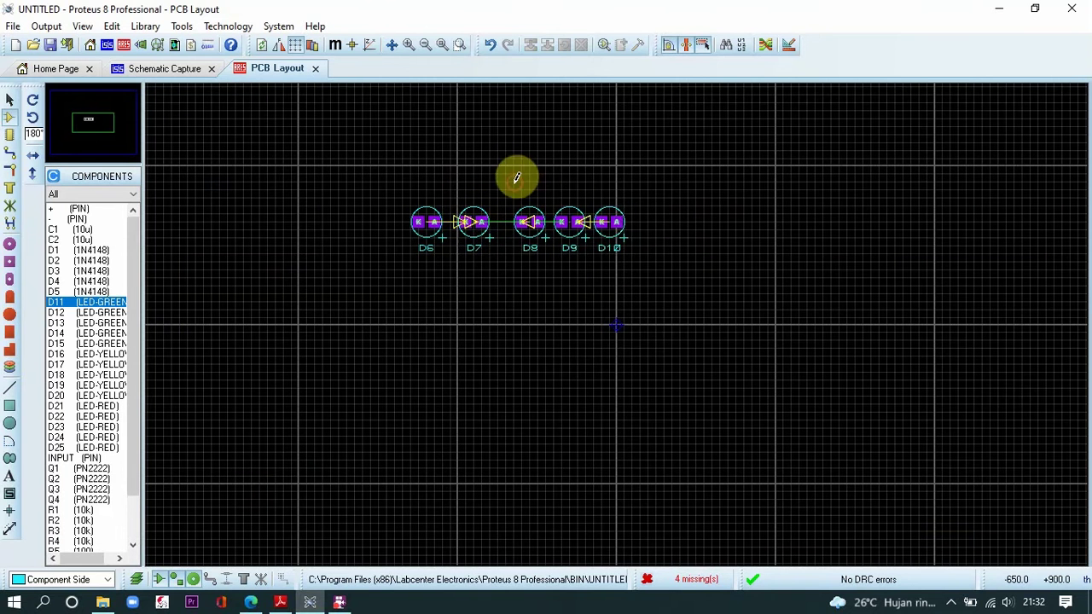
Move D8, D9 and D10 back toward D7 so D8's spacing matches the gap between D6 and D7
right_click_drag(514, 180, 645, 258)
left_click_drag(567, 227, 551, 227)
left_click(680, 202)
right_click_drag(497, 180, 649, 254)
left_click_drag(578, 224, 570, 224)
left_click(551, 179)
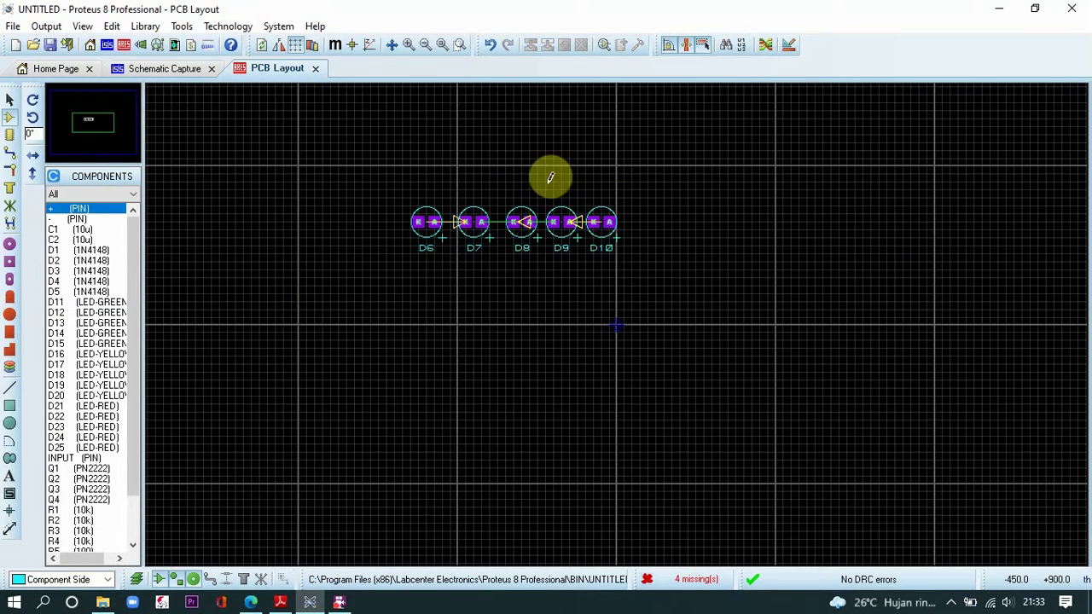
Move D9 and D10 to the right so that D6 to D10 are evenly spaced
right_click_drag(546, 180, 631, 253)
left_click_drag(603, 225, 610, 226)
left_click(679, 209)
right_click_drag(537, 182, 641, 255)
left_click_drag(600, 225, 608, 225)
left_click(697, 208)
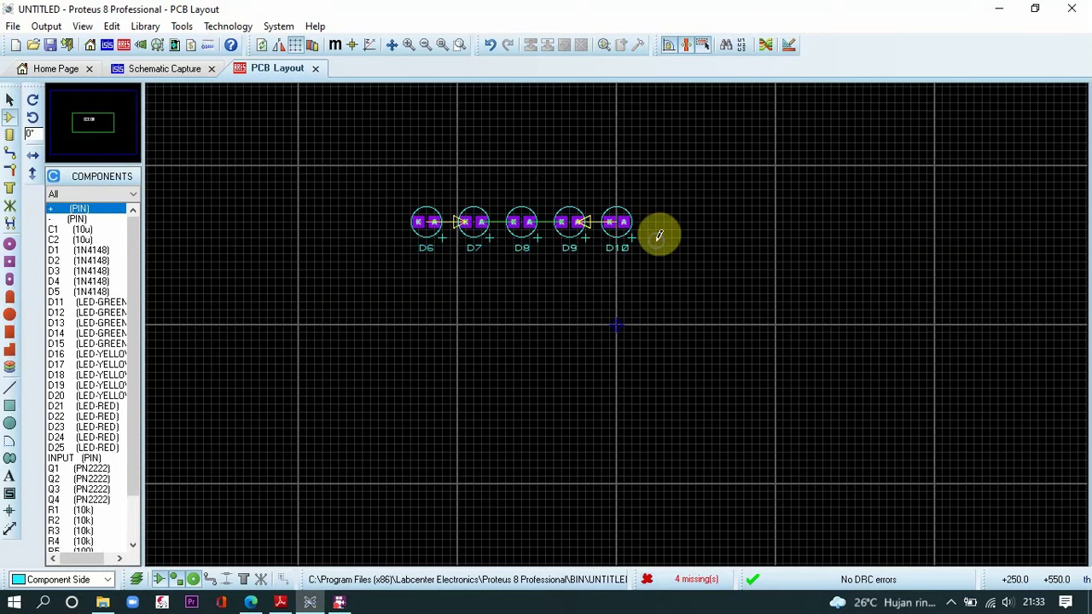
Assign the LED footprint to D11 and place it rotated 180° to the right of D10 at the same spacing
left_click(80, 301)
left_click(675, 210)
type("led")
double_click(401, 205)
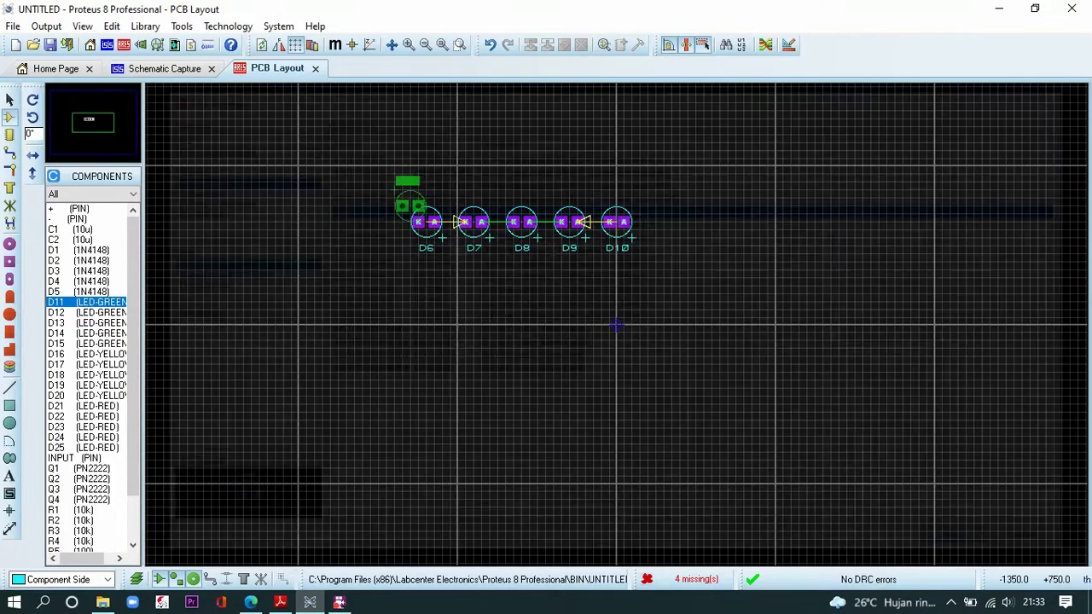
right_click(649, 222)
left_click(32, 117)
left_click(32, 116)
left_click(496, 187)
left_click(671, 222)
Assign the LED footprint to D12 and D13 and place them in the row after D11
left_click(683, 247)
left_click(506, 318)
type("led")
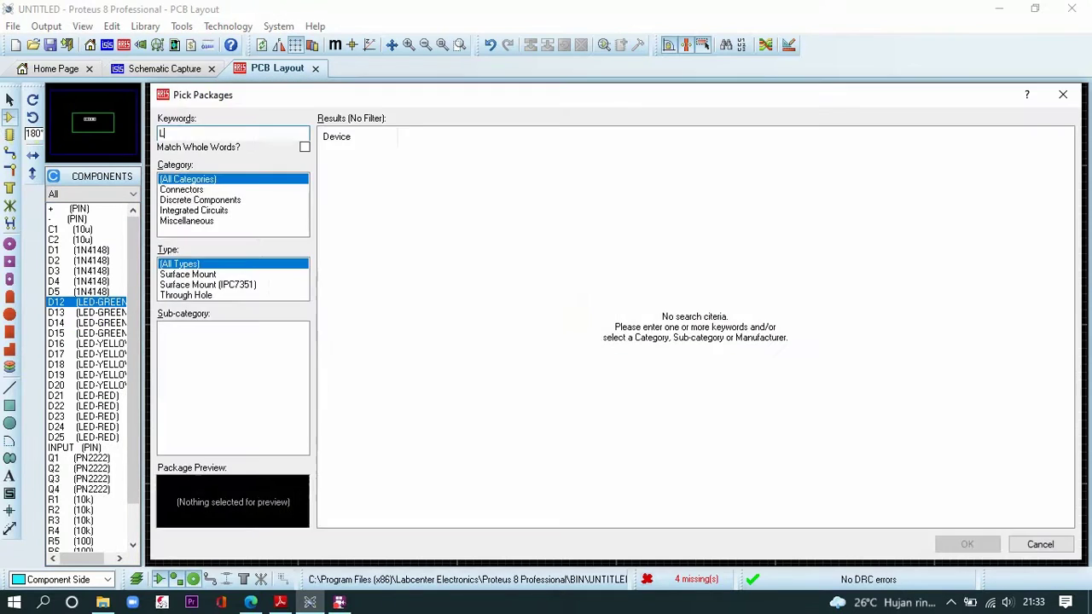
double_click(503, 209)
left_click(718, 224)
left_click(757, 222)
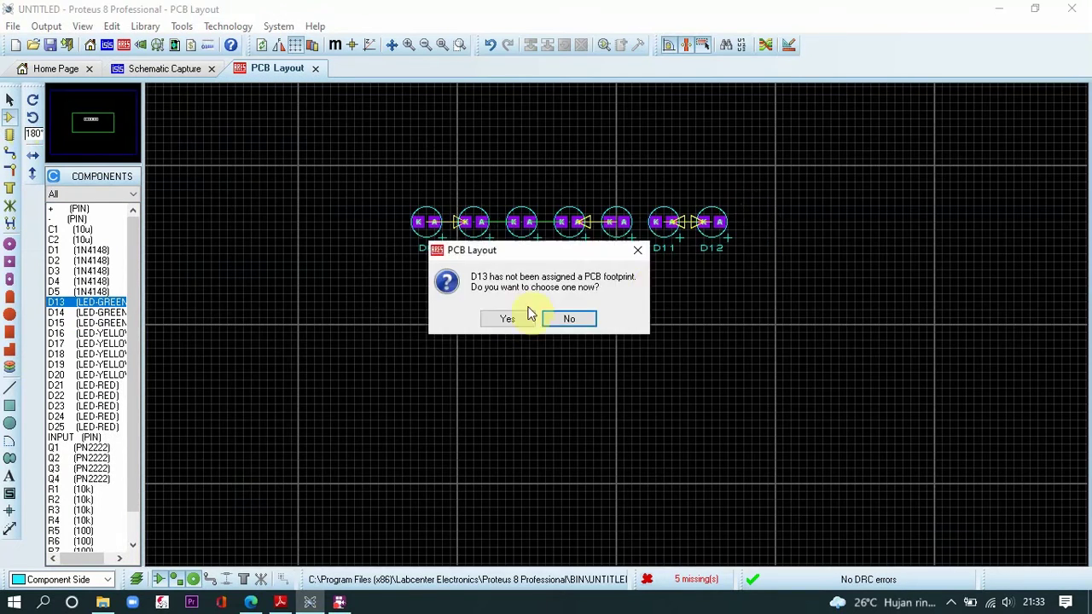
left_click(520, 316)
type("led")
key("Return")
left_click(766, 219)
Assign the LED footprint to D14 and D15 and place them in the row after D13
left_click(765, 221)
left_click(507, 318)
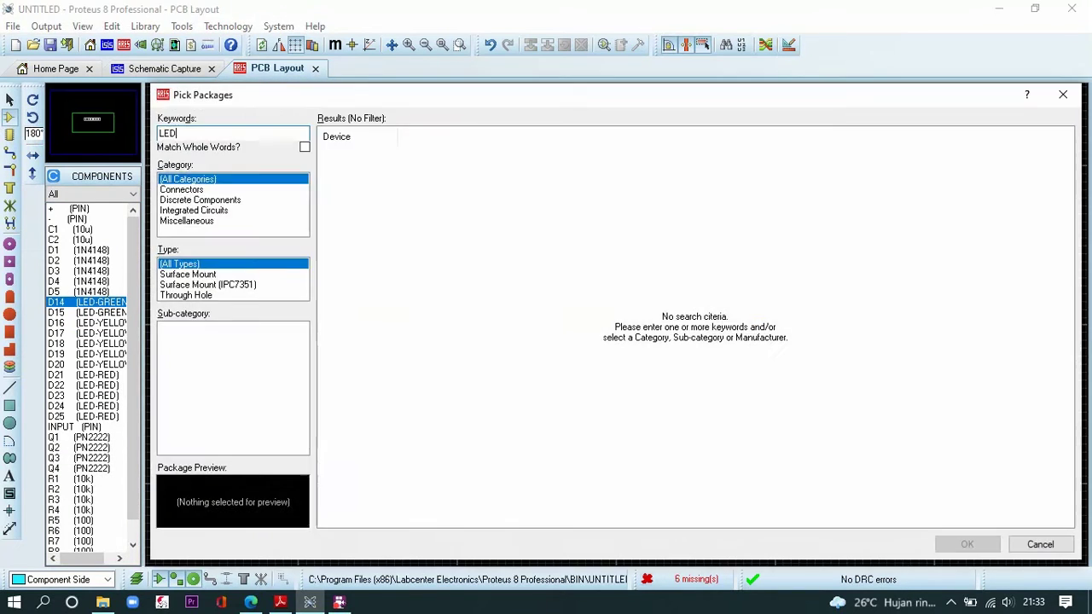
type("led")
key("Return")
left_click(806, 224)
left_click(507, 318)
type("led")
key("Return")
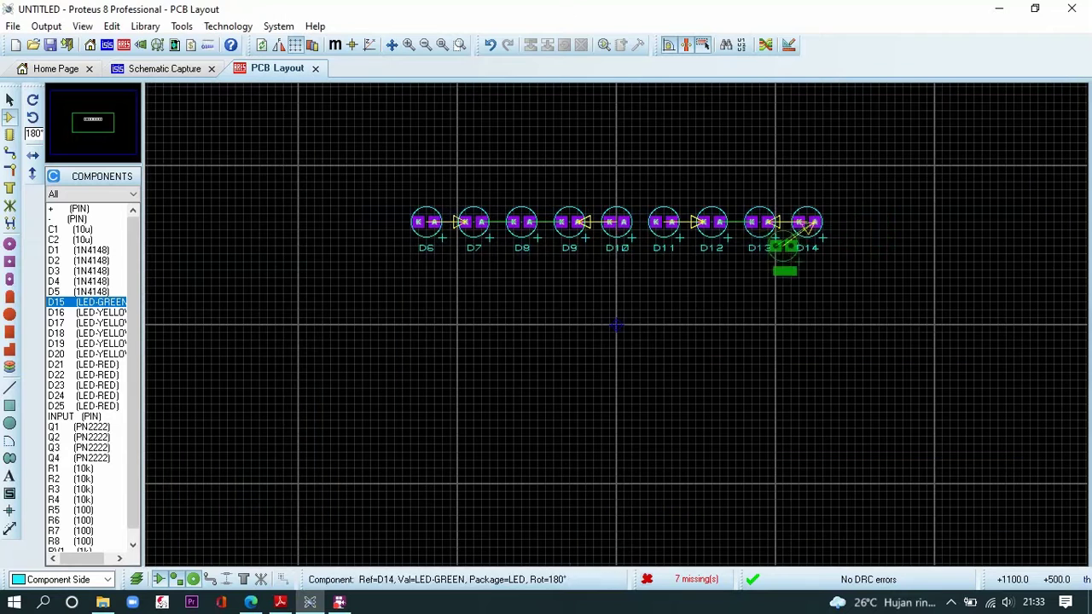
left_click(857, 220)
Place the yellow LEDs D16 to D20 with the LED footprint, evenly spaced in the row after D15
scroll(949, 221, "down", 1)
scroll(619, 318, "up", 1)
left_click(569, 325)
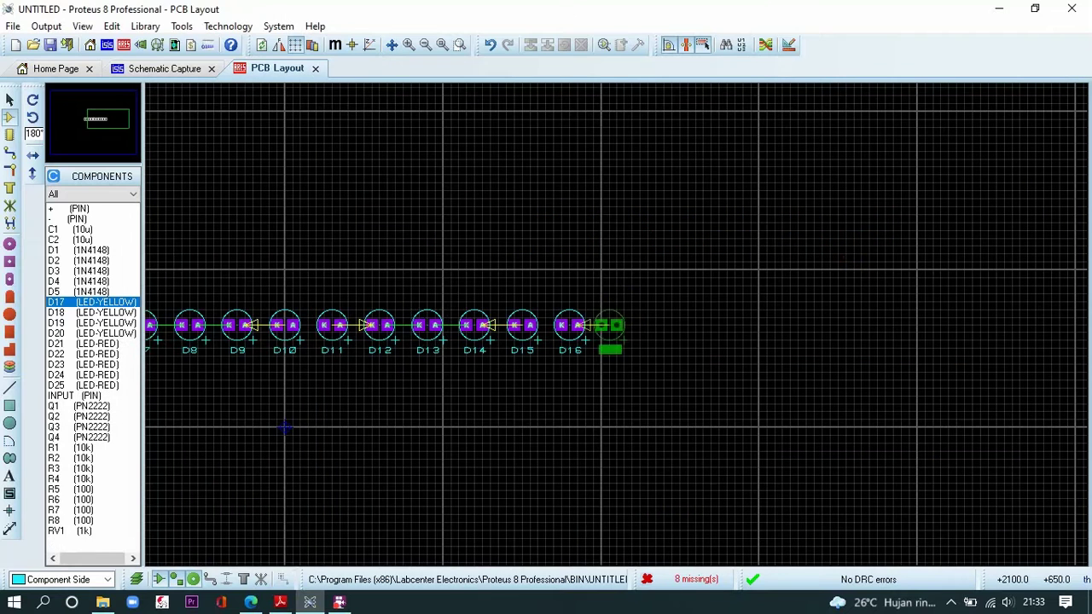
left_click(617, 325)
left_click(665, 325)
left_click(711, 325)
left_click(759, 325)
Assign the LED footprint to D21 and place it to the right of D20
left_click(504, 317)
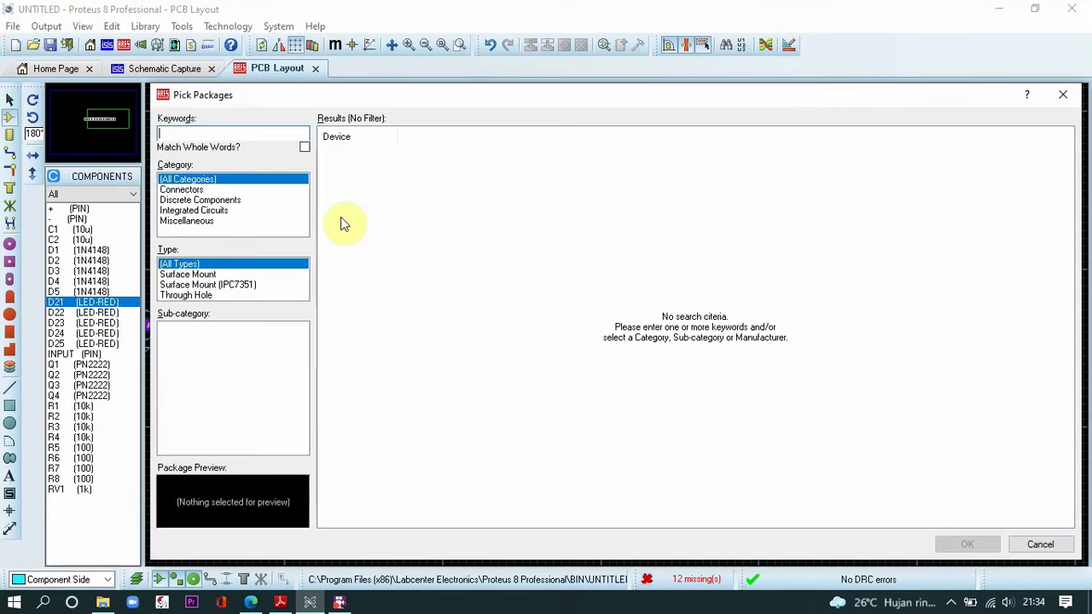
type("led")
key("Return")
left_click(806, 325)
left_click(509, 319)
type("led")
key("Return")
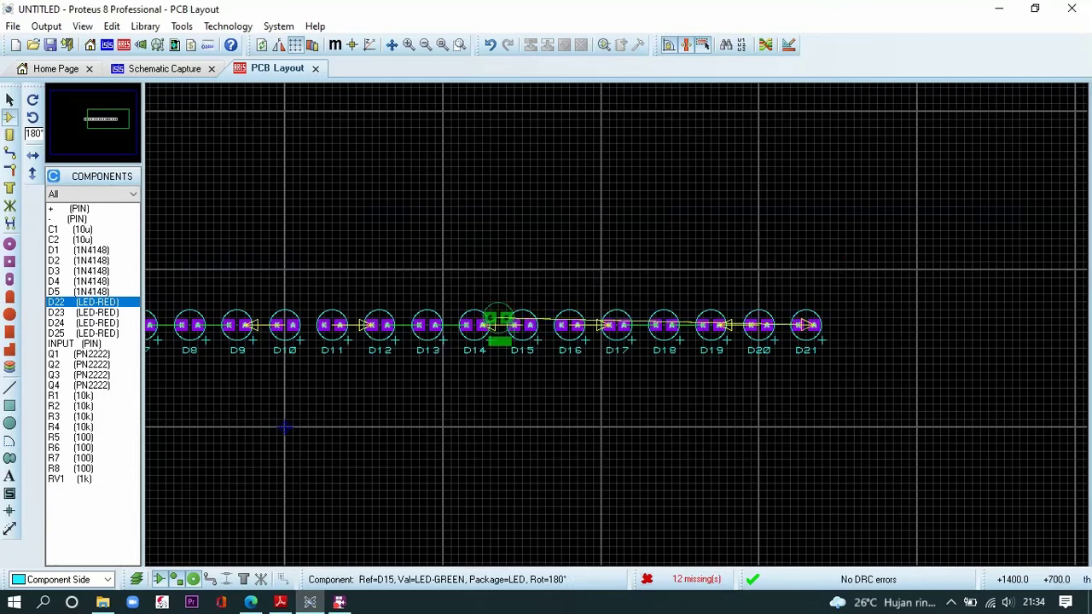
left_click(498, 321)
key("ctrl+z")
Assign the LED footprint to D22 and D23 and place them at 0° in the row after D21
left_click(104, 302)
left_click(854, 318)
left_click(507, 318)
type("led")
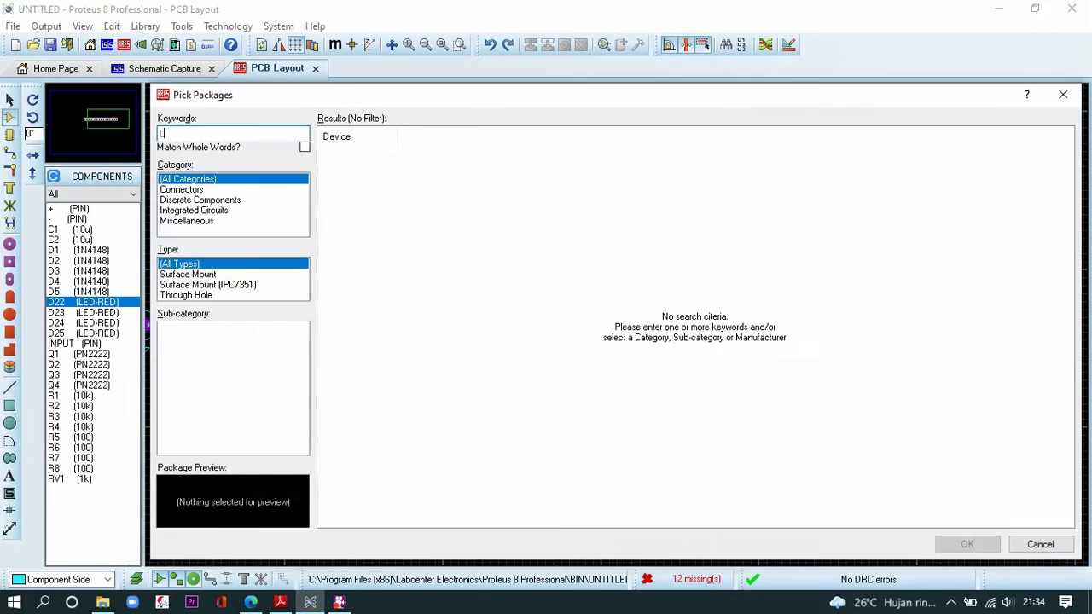
key("Return")
left_click(847, 324)
left_click(510, 318)
type("led")
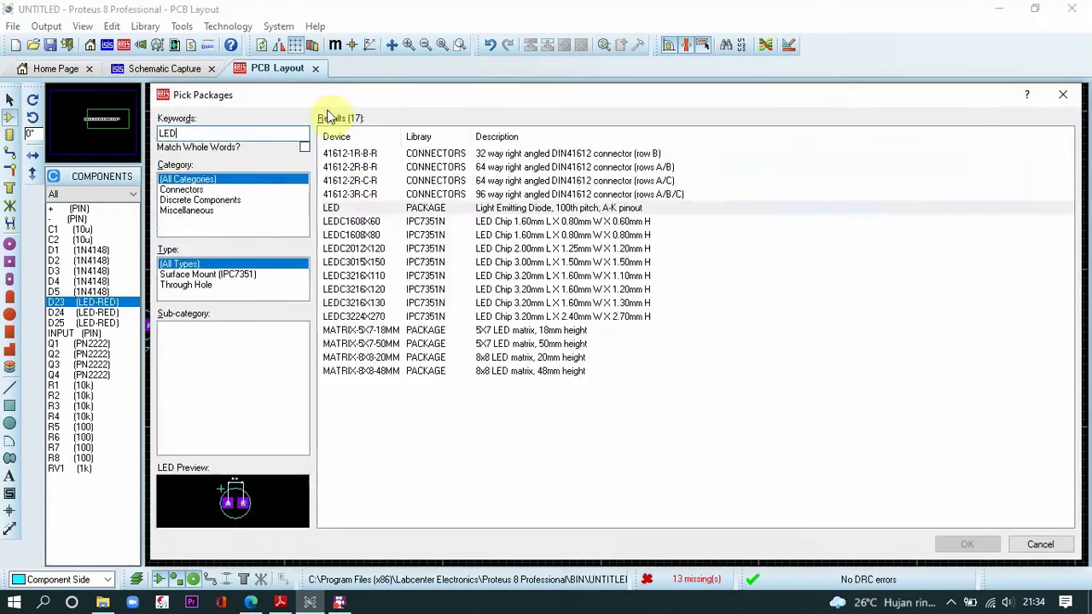
key("Return")
left_click(900, 325)
Assign the LED footprint to D24 and D25 and place them at the right end of the row
left_click(507, 318)
type("led")
key("Return")
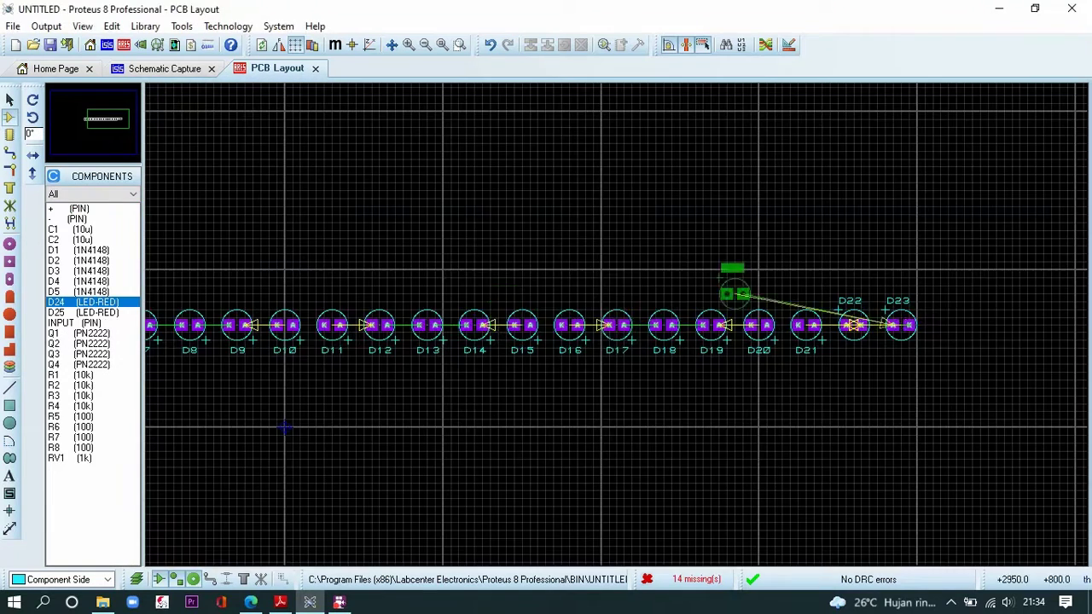
left_click(945, 325)
left_click(507, 318)
key("Return")
left_click(992, 325)
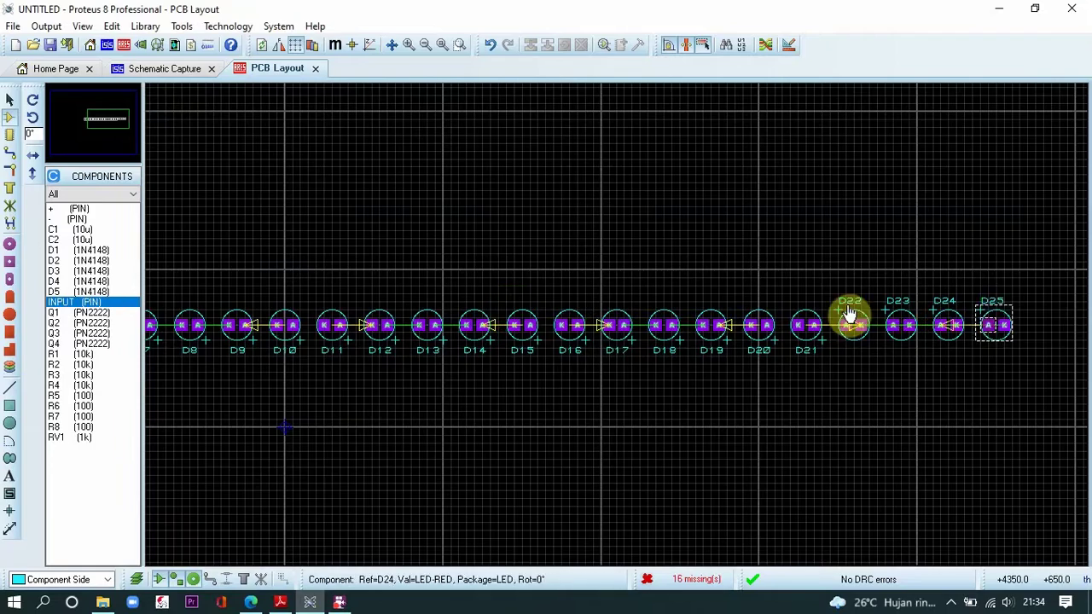
Move the whole row of LEDs D6 to D25 as one block so it is centred horizontally above the origin
scroll(618, 326, "down", 2)
right_click_drag(897, 253, 329, 387)
left_click_drag(640, 333, 552, 307)
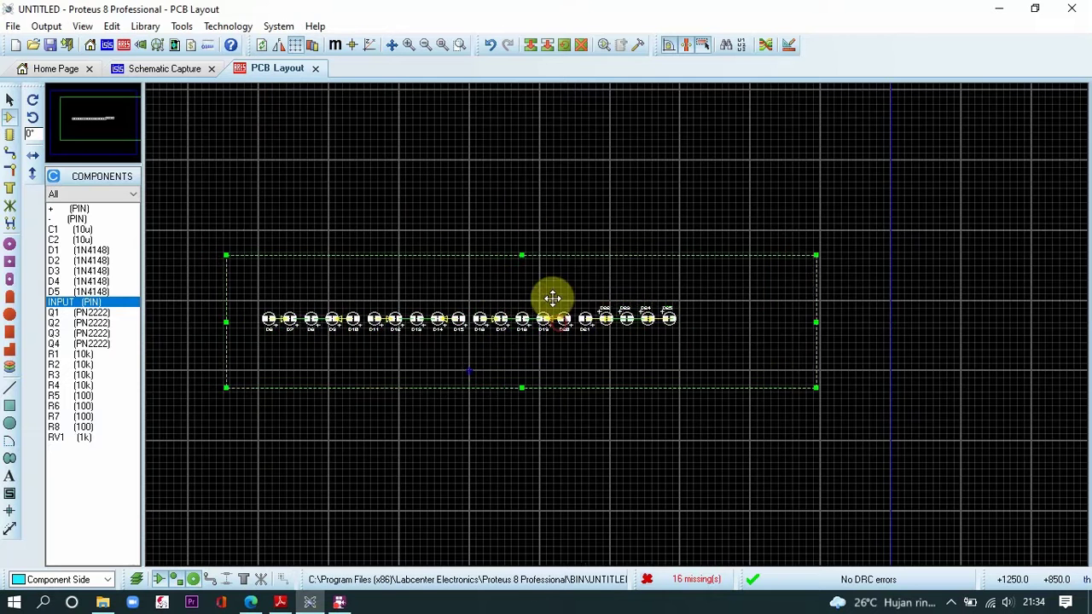
left_click(383, 361)
scroll(376, 359, "up", 2)
scroll(620, 319, "down", 1)
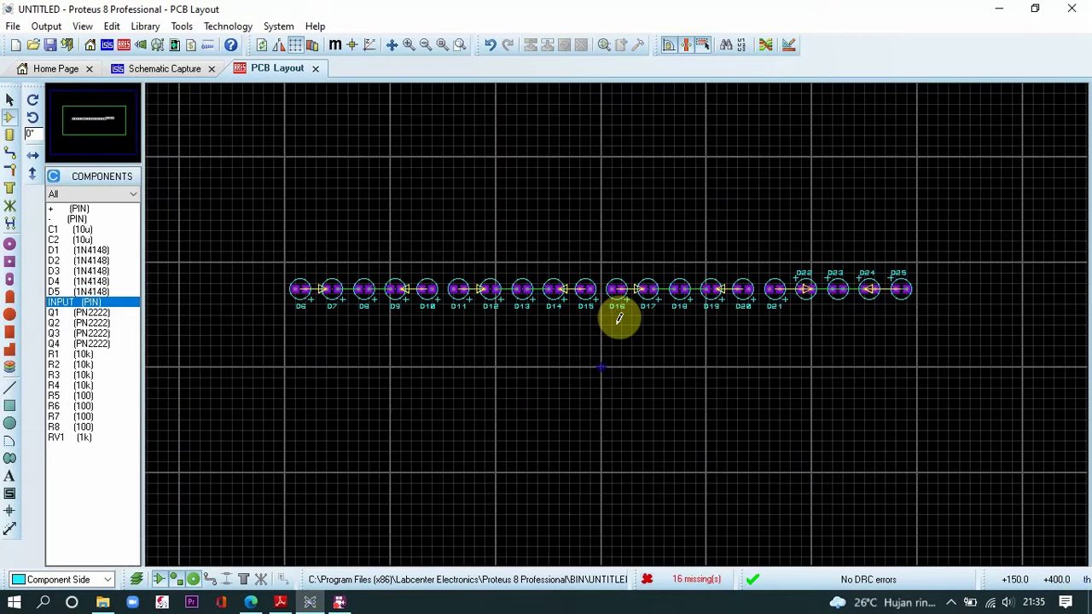
Place transistors Q1 to Q4 rotated to -270° in a row below LEDs D6, D11, D16 and D21
left_click(73, 312)
left_click(32, 99)
left_click(33, 99)
left_click(33, 99)
left_click(301, 334)
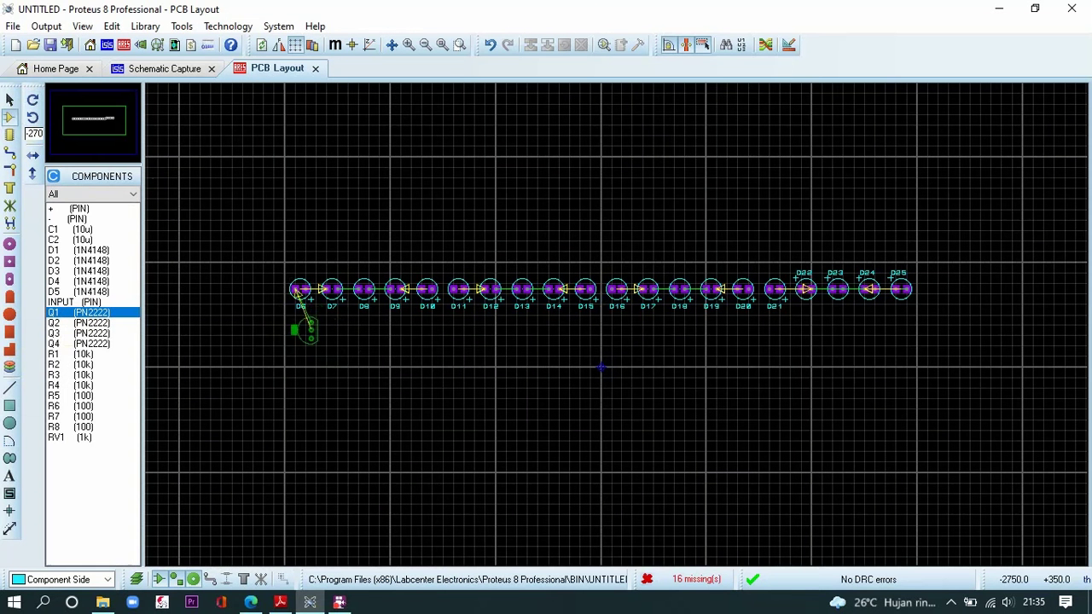
left_click(305, 332)
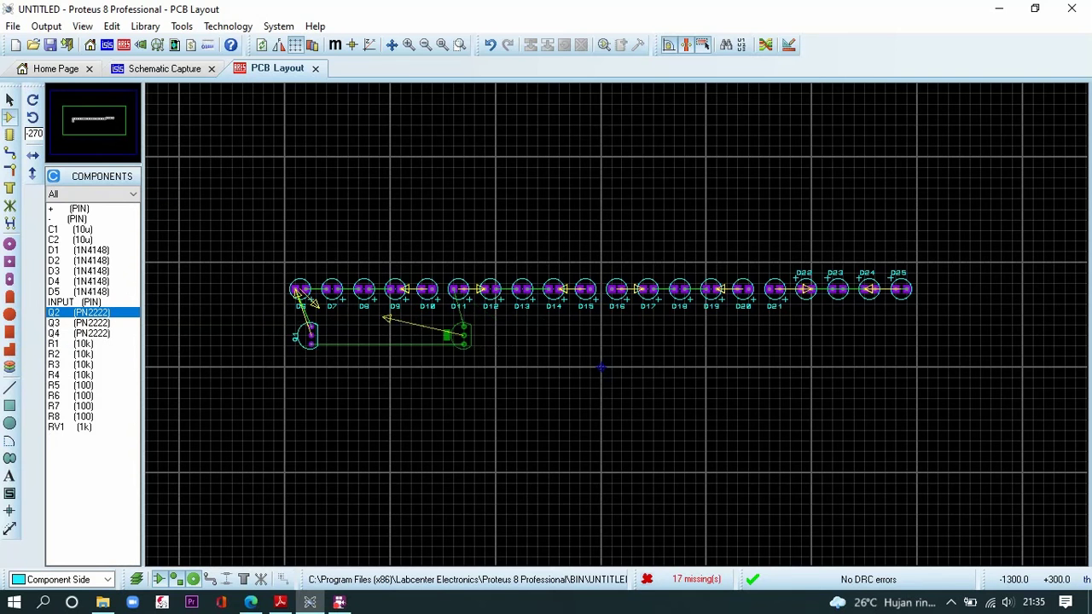
left_click(467, 335)
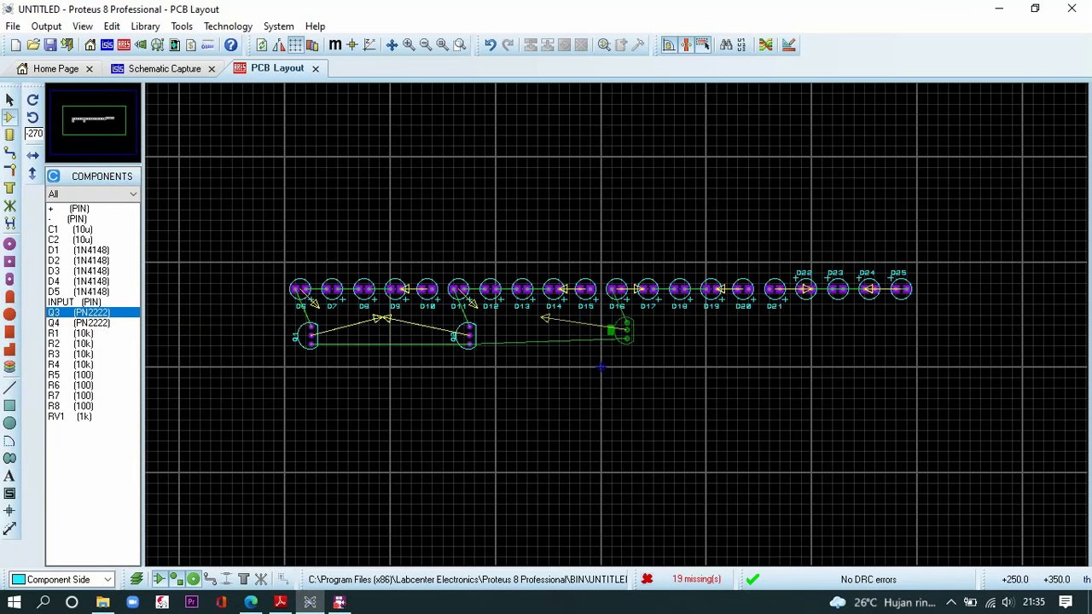
left_click(625, 335)
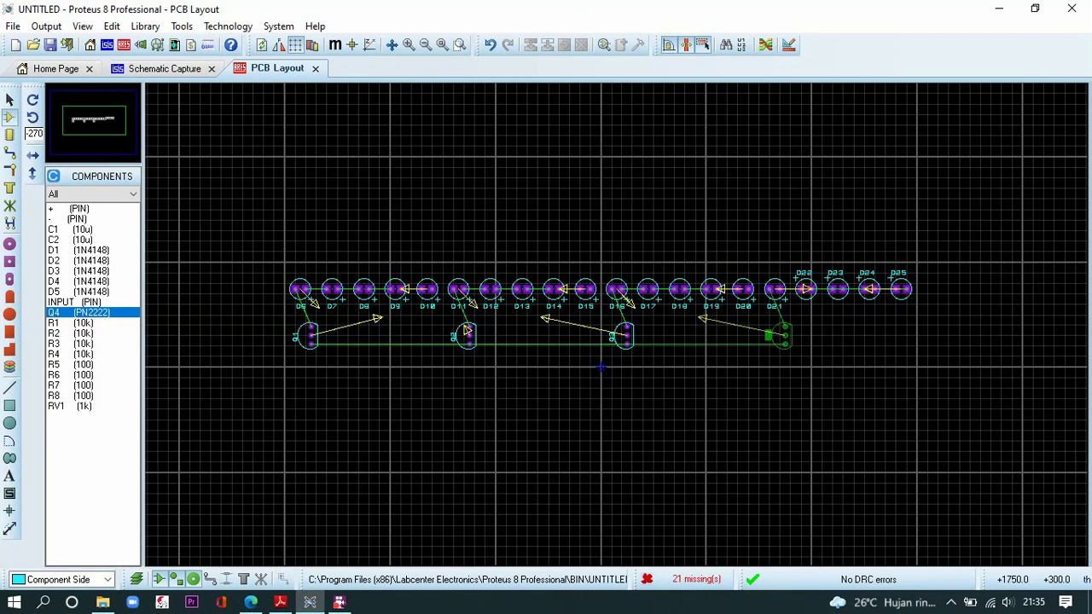
left_click(783, 336)
Place resistors R5 to R8 vertically at -270° below LEDs D10, D15, D20 and the last LED of the row
left_click(73, 354)
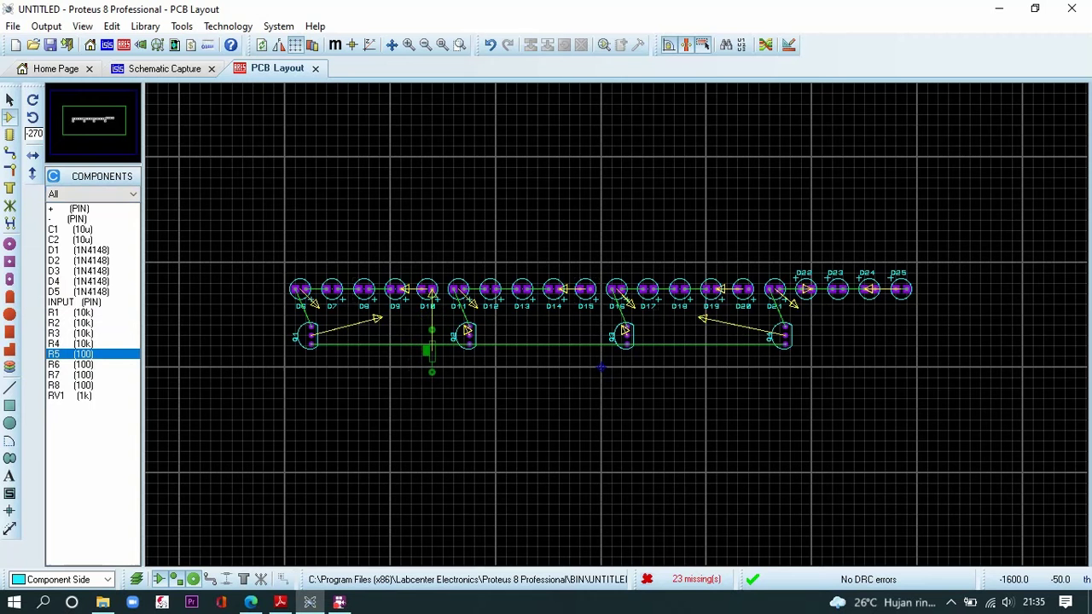
left_click(430, 350)
left_click(590, 356)
left_click(747, 352)
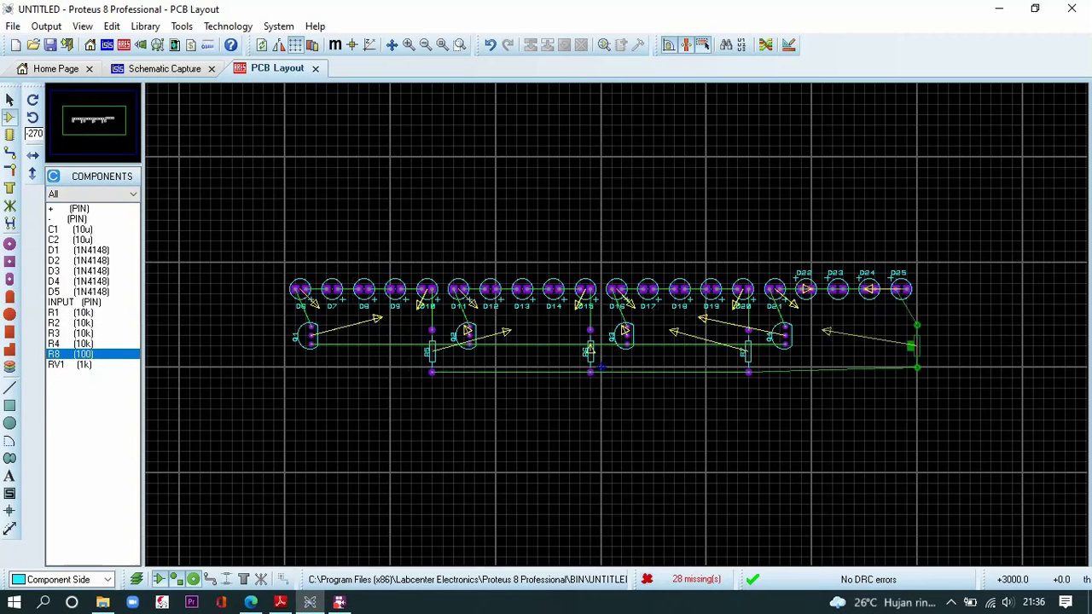
left_click(896, 372)
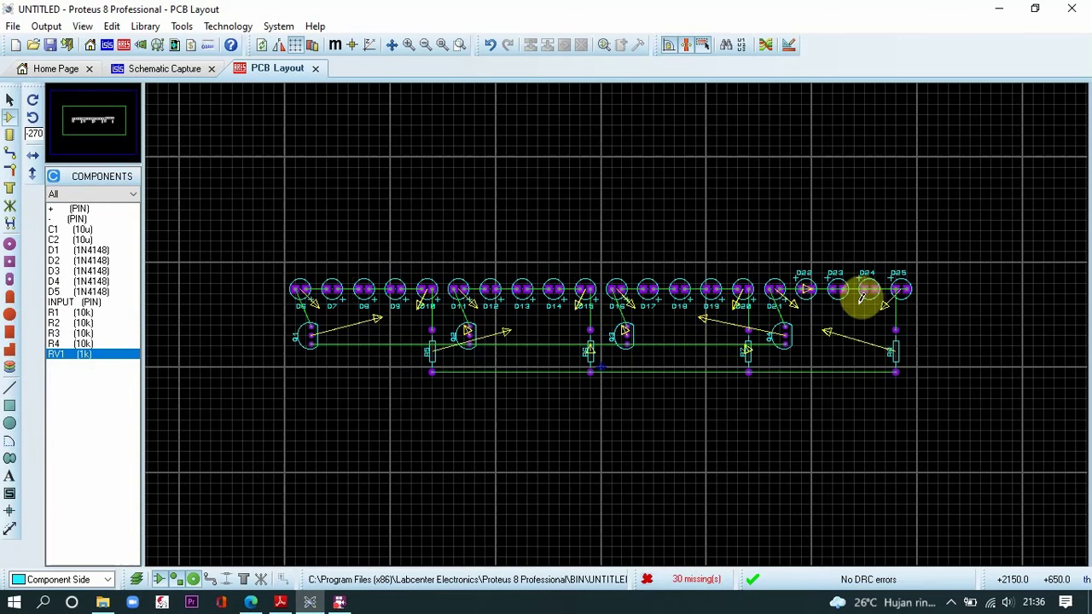
Try to turn the LEDs D22 to D25 around as one block
scroll(862, 301, "up", 2)
right_click_drag(463, 219, 746, 336)
right_click(618, 252)
left_click(658, 313)
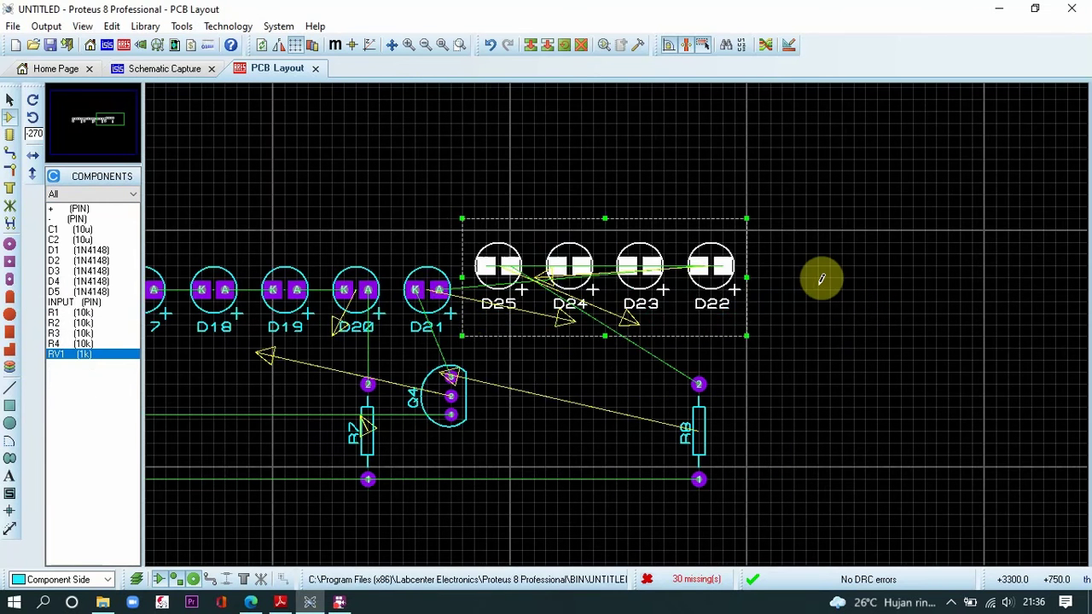
Delete the LEDs D25, D24, D23 and D22 from the board one by one
right_click(509, 273)
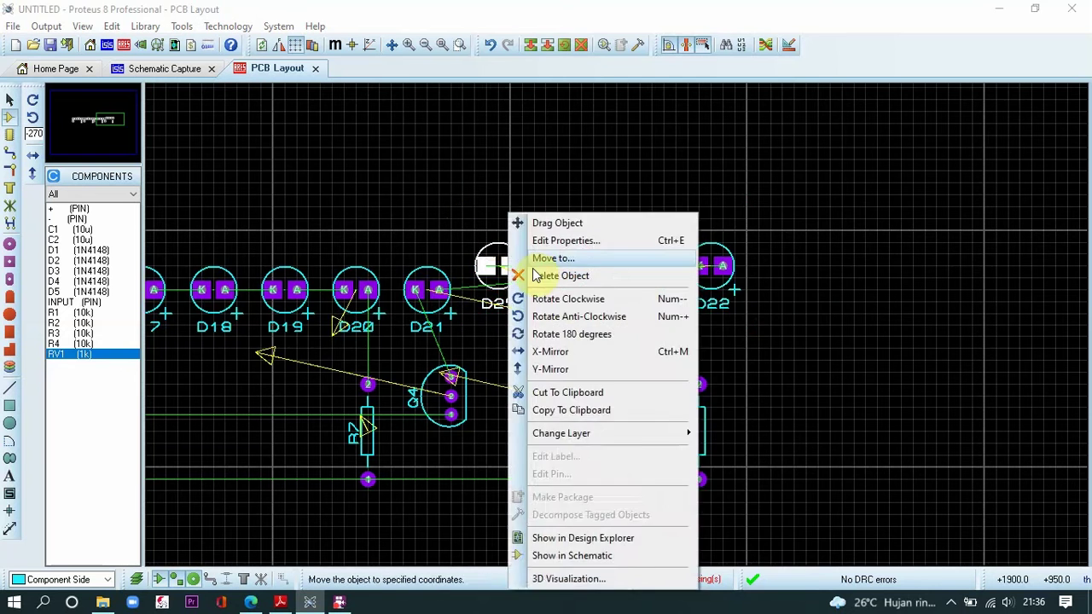
left_click(536, 273)
right_click(569, 260)
left_click(593, 275)
right_click(638, 254)
left_click(661, 275)
right_click(714, 252)
right_click(711, 266)
Place LEDs D22 to D25 at -180° in order after D21, and shift R8 into line with D25
left_click(73, 302)
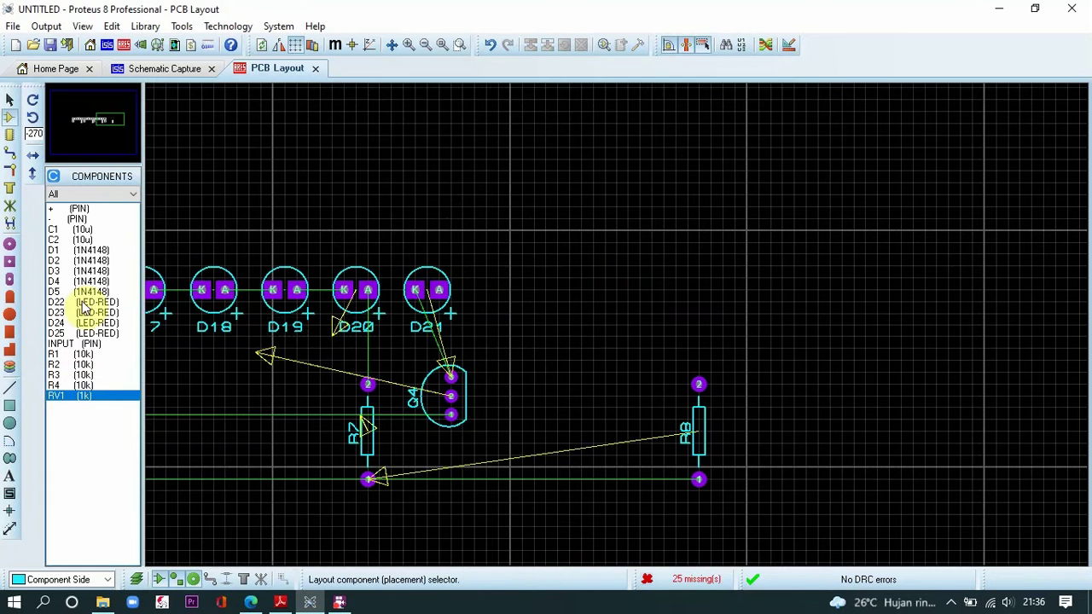
left_click(33, 101)
left_click(500, 284)
left_click(578, 283)
left_click(570, 284)
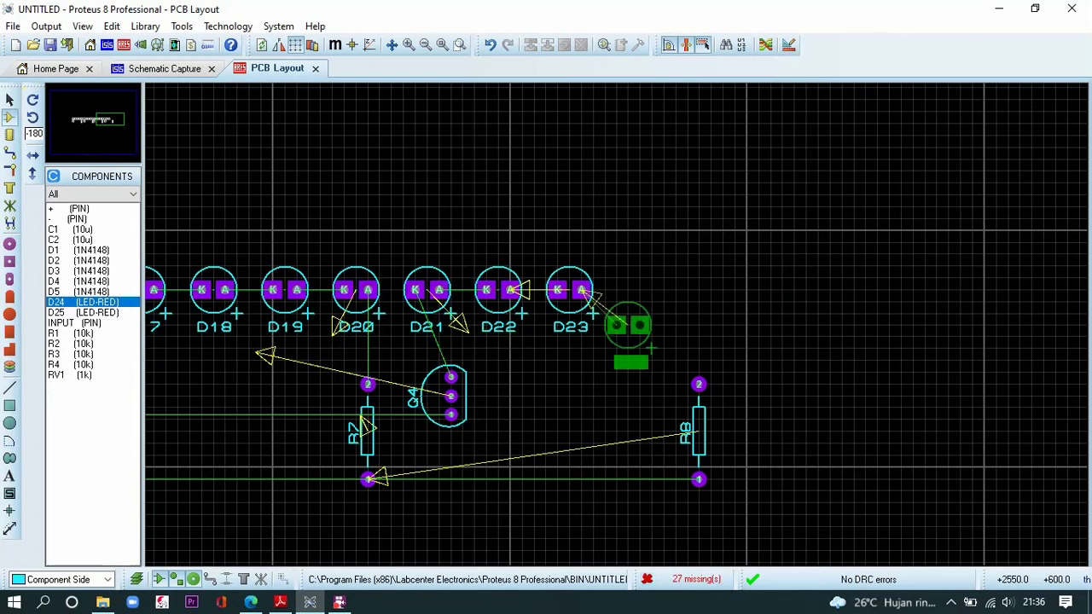
left_click(641, 284)
left_click(711, 284)
left_click_drag(701, 437, 724, 435)
Place resistors R1 to R4 vertically at -270° just to the right of transistors Q1 to Q4
scroll(617, 333, "down", 3)
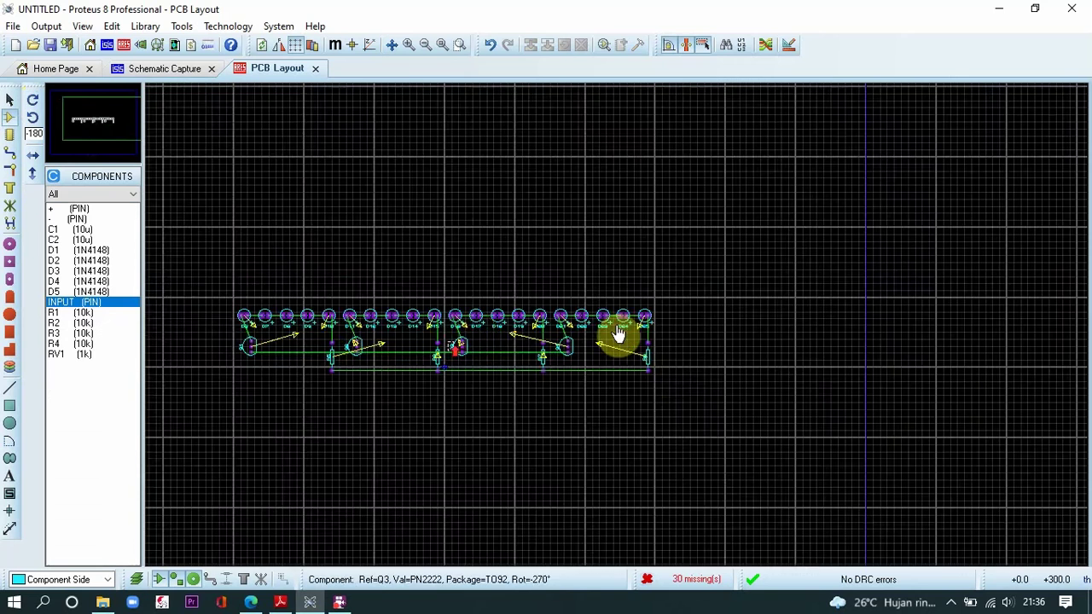
scroll(628, 324, "up", 2)
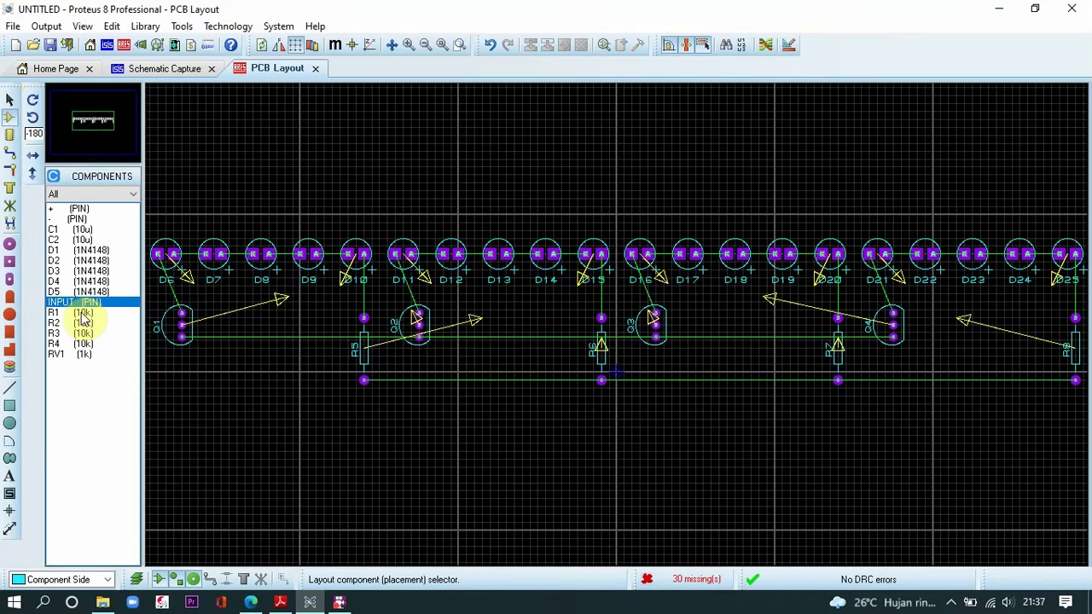
left_click(82, 317)
left_click(33, 99)
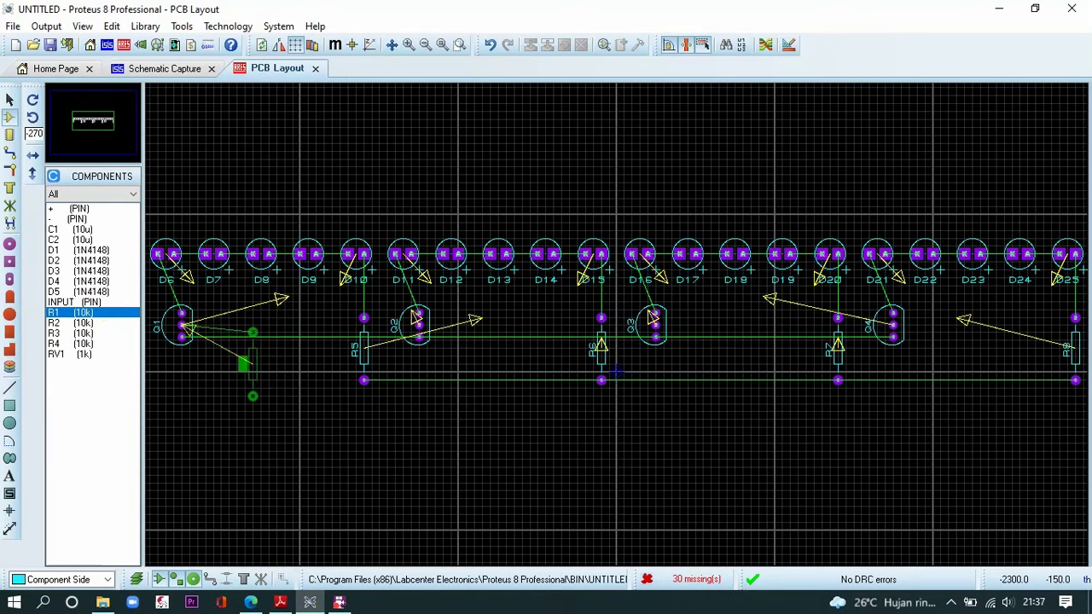
left_click(213, 357)
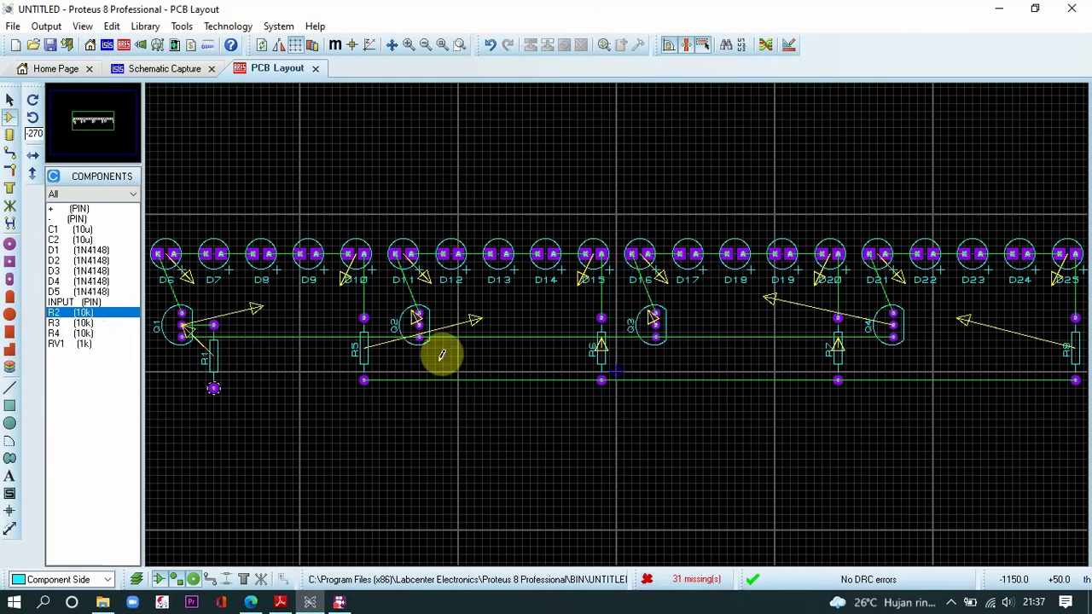
left_click(450, 357)
left_click(687, 356)
left_click(925, 357)
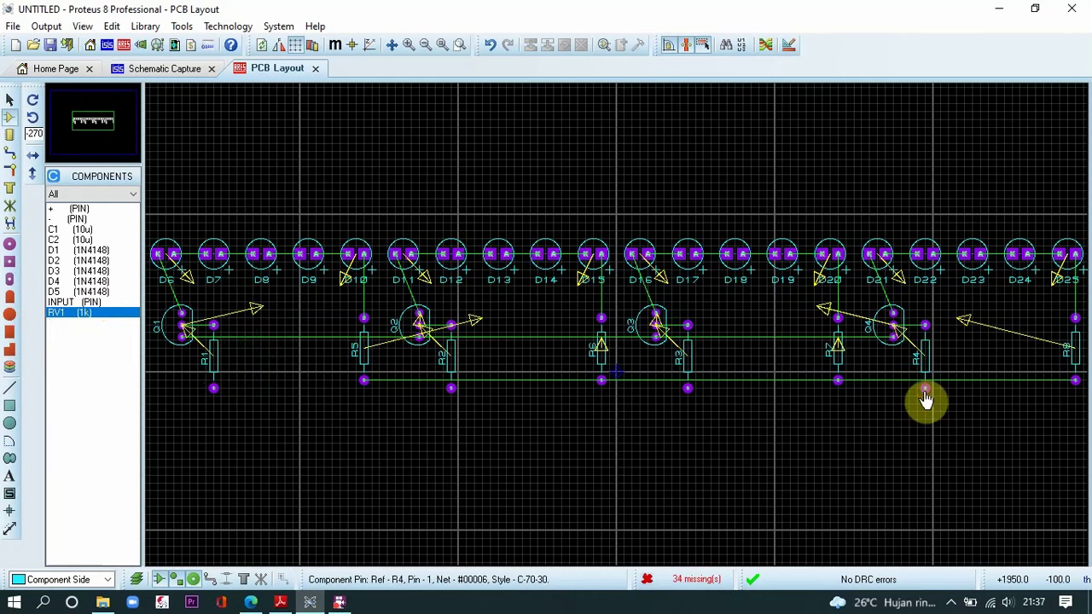
Move resistors R2, R3 and R4 down by one grid step
left_click_drag(451, 357, 450, 363)
left_click_drag(688, 357, 687, 364)
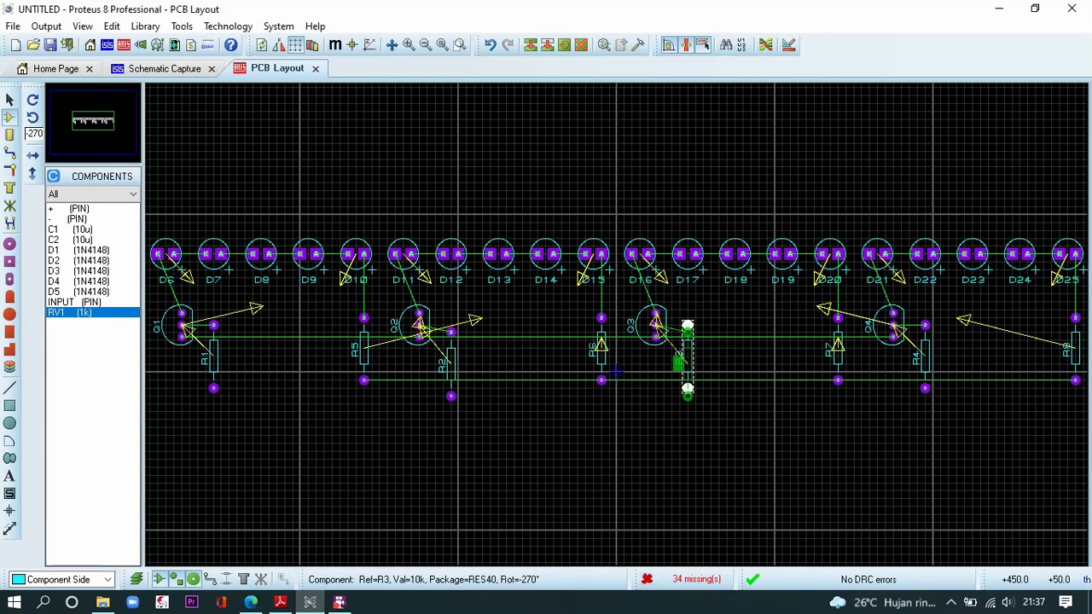
left_click_drag(924, 356, 928, 362)
scroll(751, 340, "down", 1)
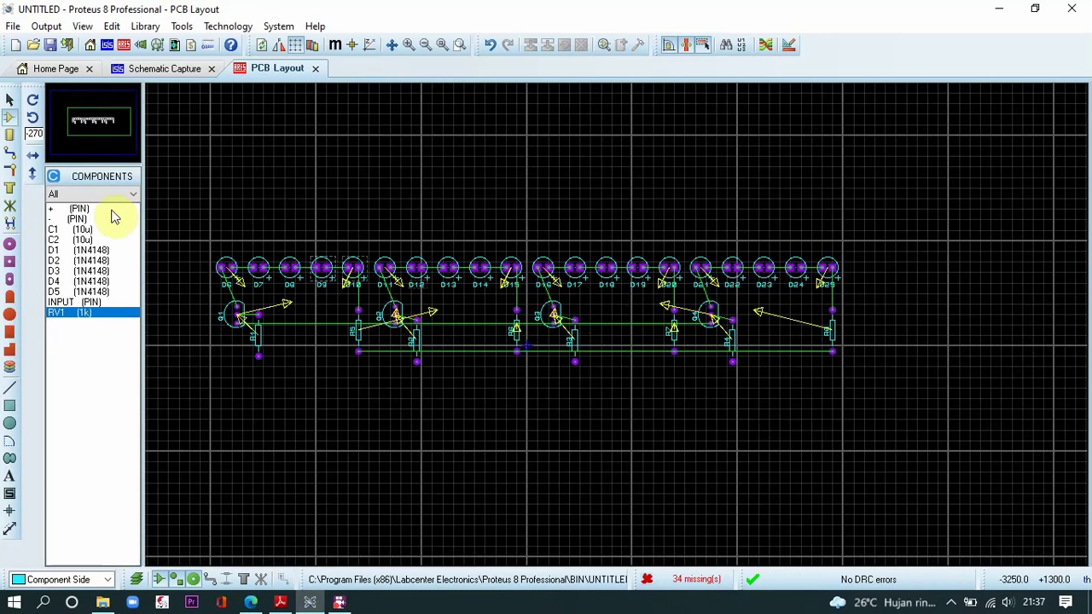
left_click(55, 230)
left_click(66, 251)
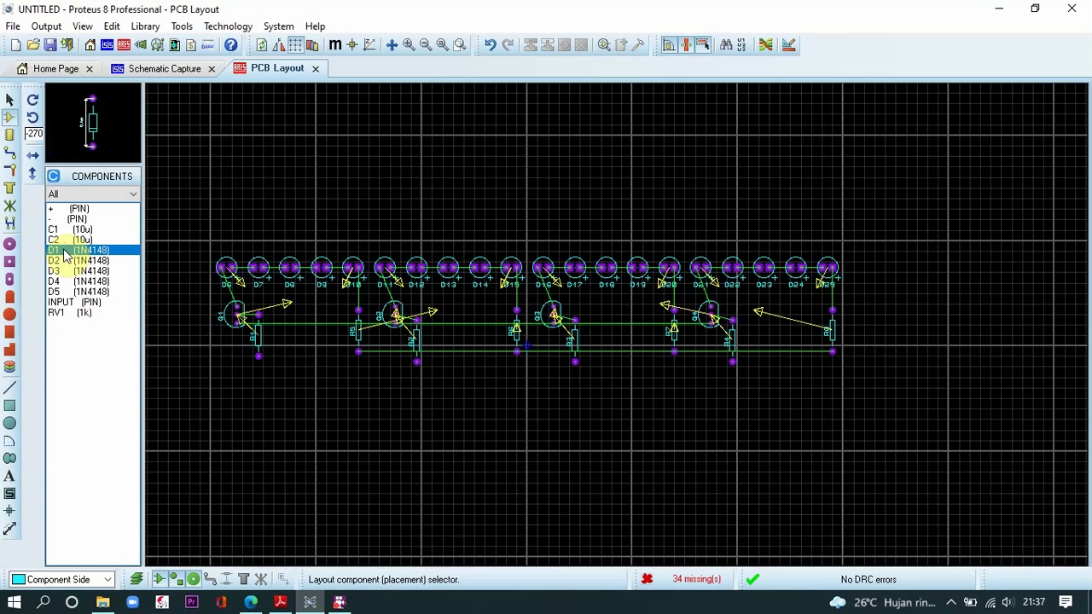
left_click(66, 259)
left_click(537, 388)
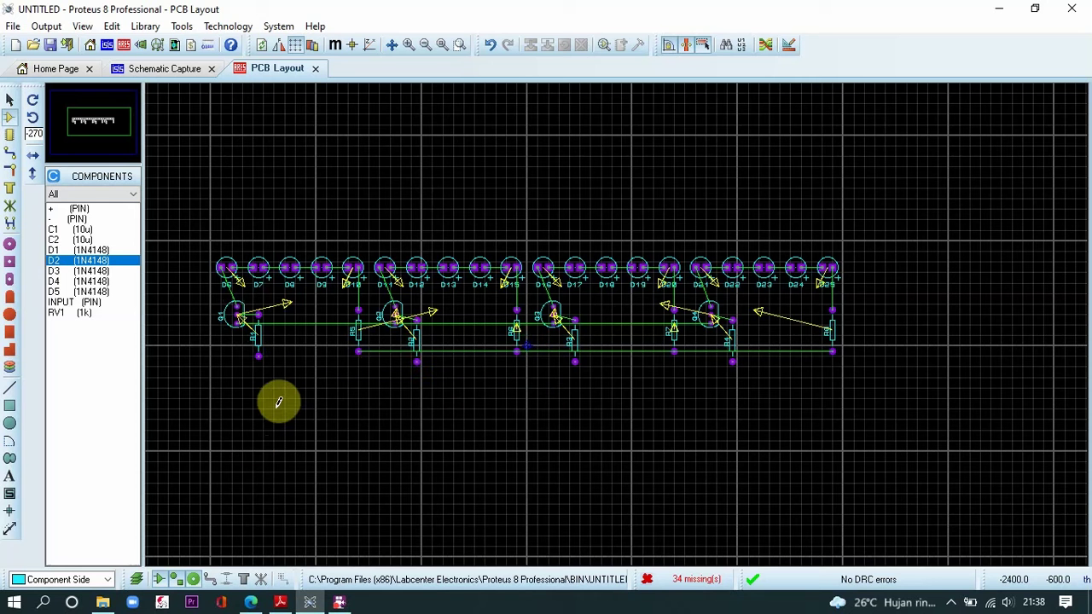
Find a trimmer footprint for RV1 and place it at -180° centred below the origin
left_click(59, 312)
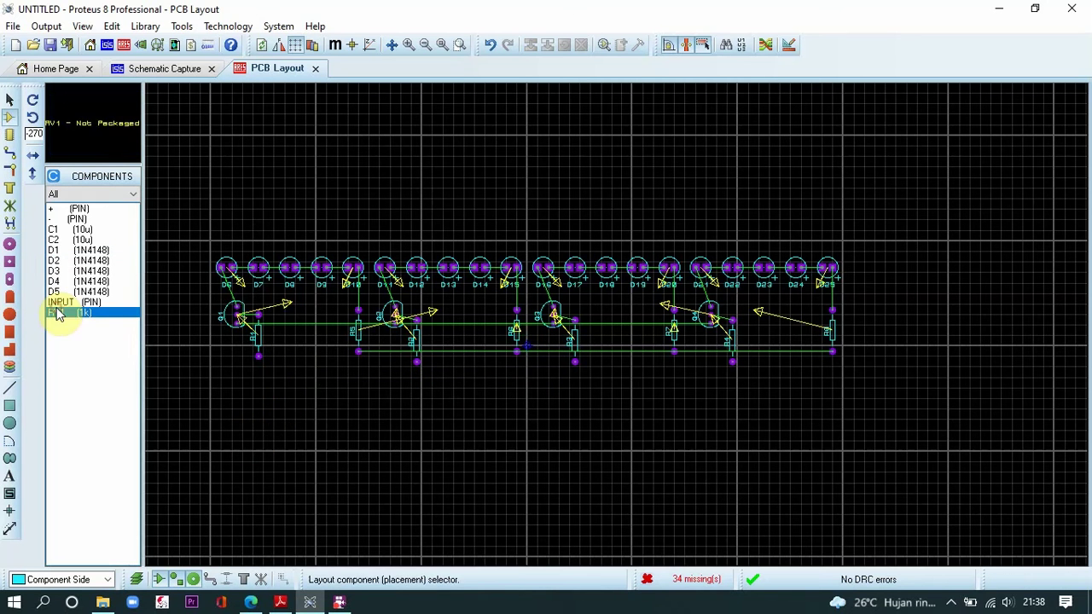
left_click(529, 407)
left_click(505, 317)
type("trimmer")
double_click(427, 262)
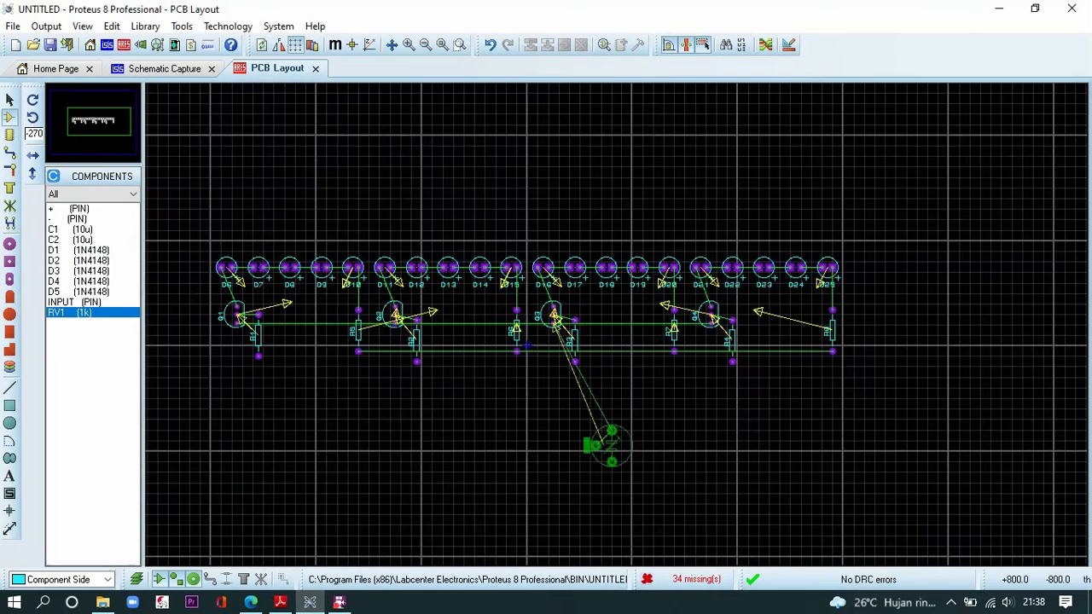
left_click(32, 101)
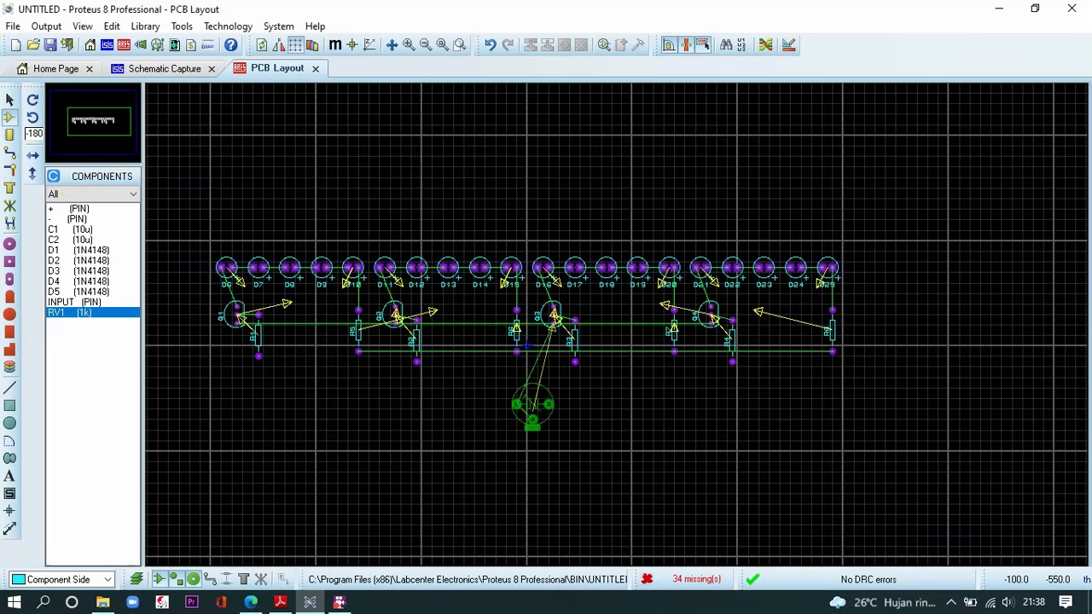
left_click(527, 427)
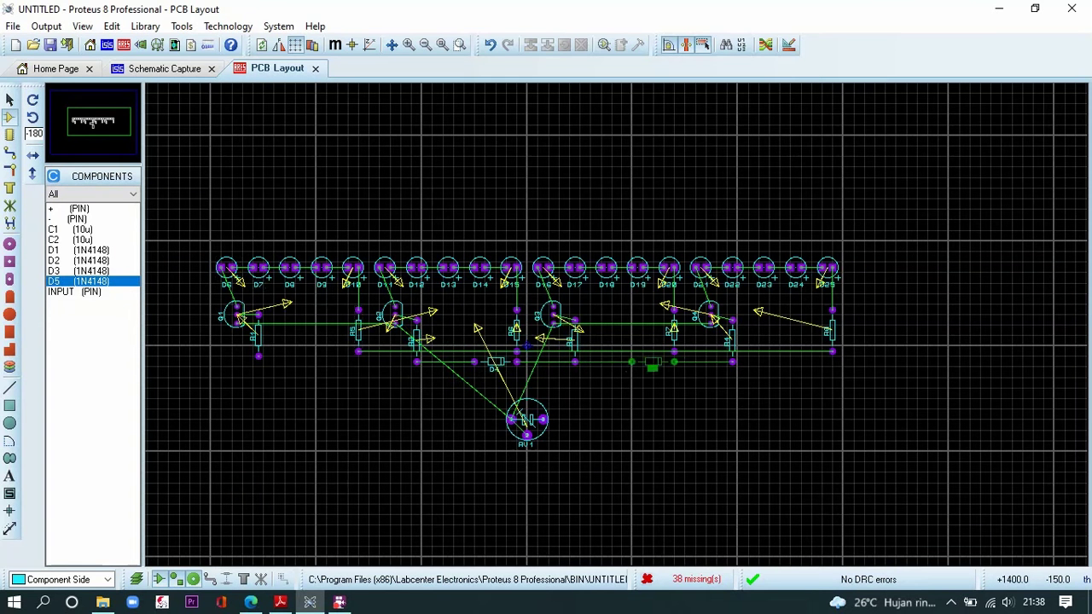
Place diodes D4, D5 and D3 horizontally at -180° between the lower ends of the base resistors
left_click(652, 365)
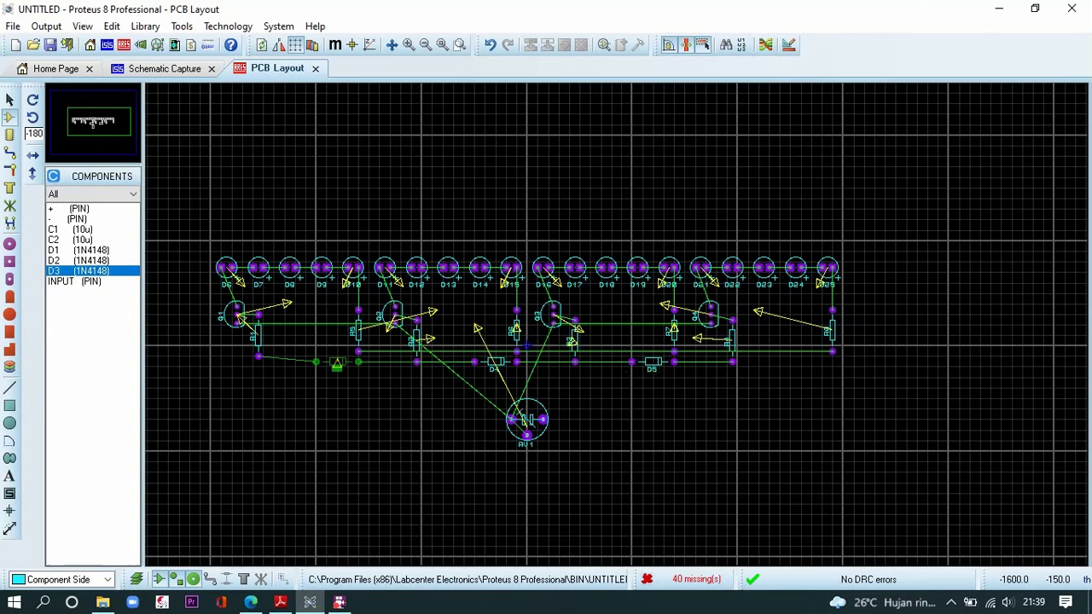
left_click(337, 365)
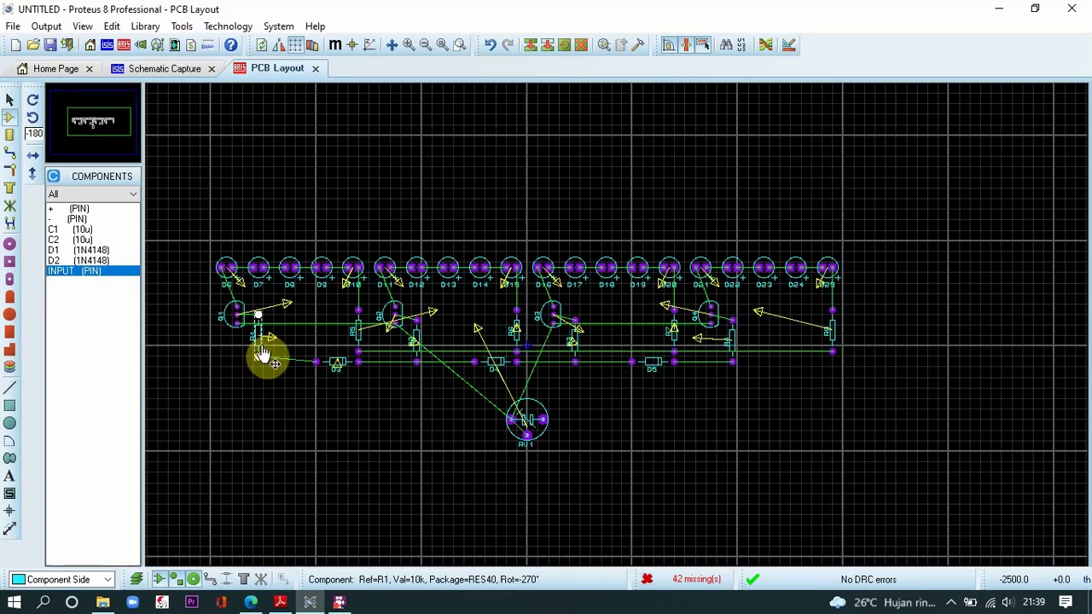
Place diode D2 horizontally below D3 and diode D1 vertically below Q2
left_click(94, 261)
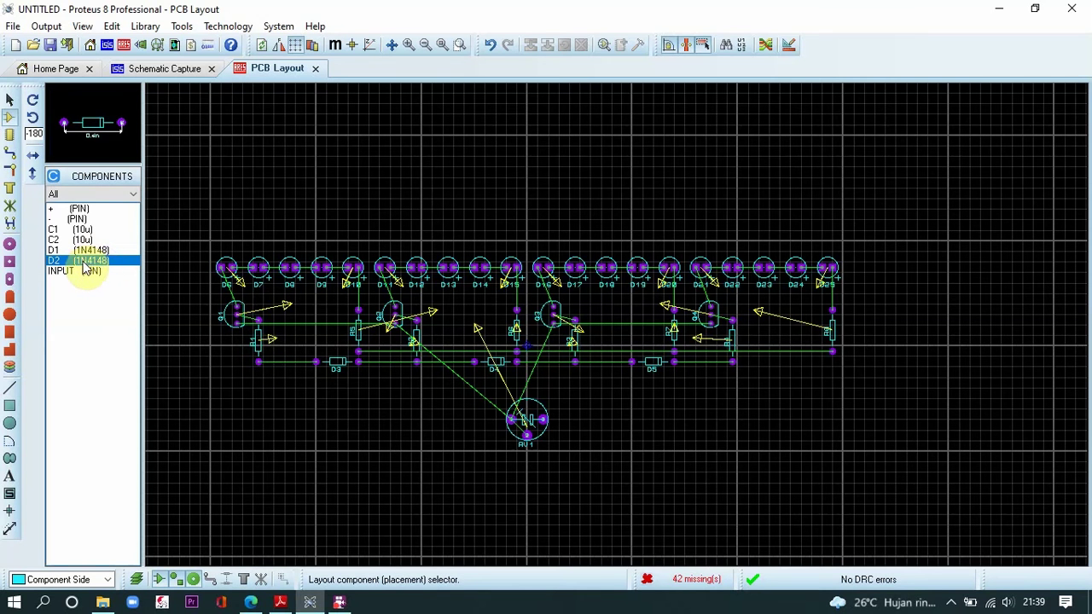
left_click(33, 100)
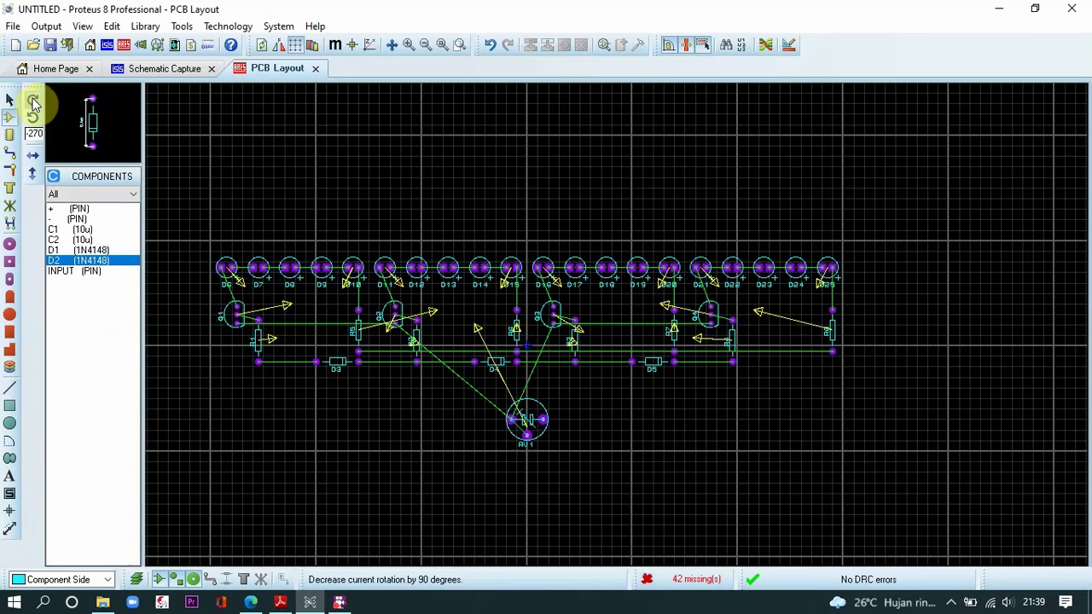
left_click(33, 100)
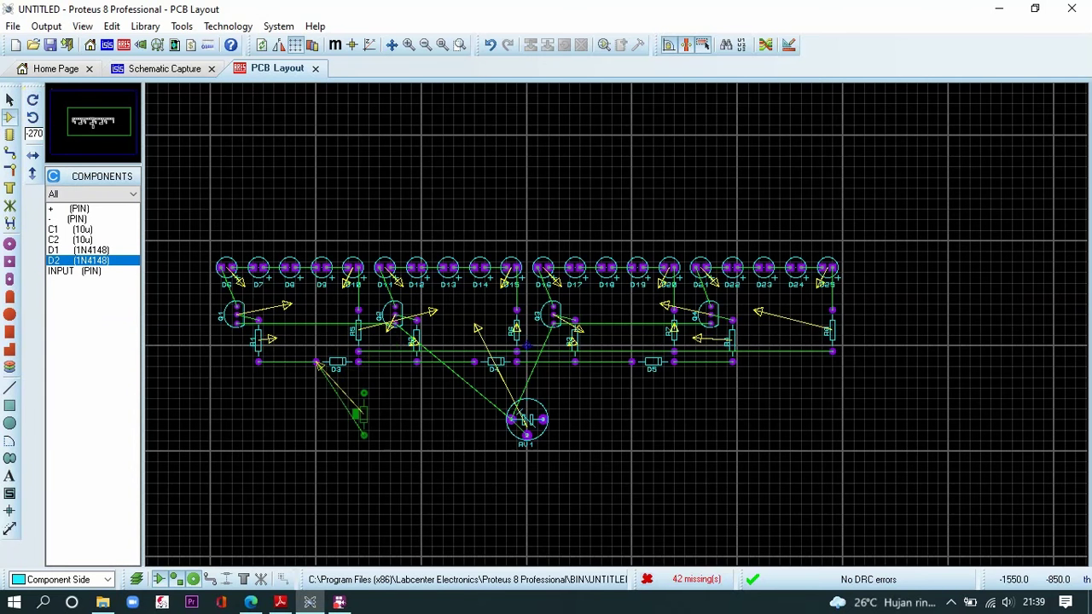
left_click(78, 250)
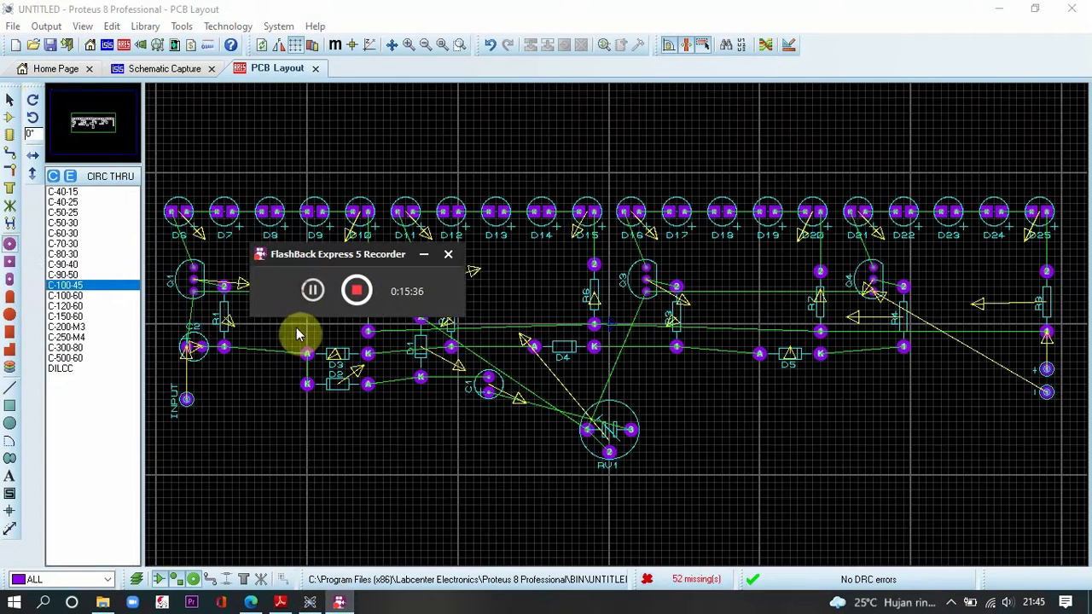
Edit the DEFAULT trace style for routing tracks on Bottom Copper
left_click(10, 170)
left_click(9, 152)
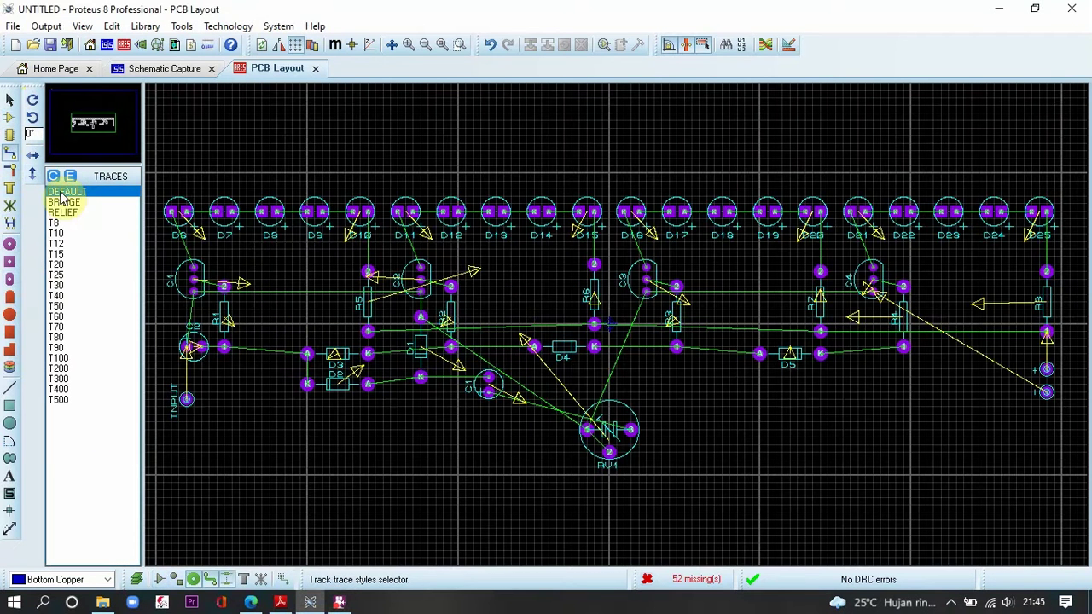
left_click(70, 176)
key("Return")
Route bottom copper tracks linking LEDs D6 to D10 in series and on to pin 2 of R5
left_click(219, 211)
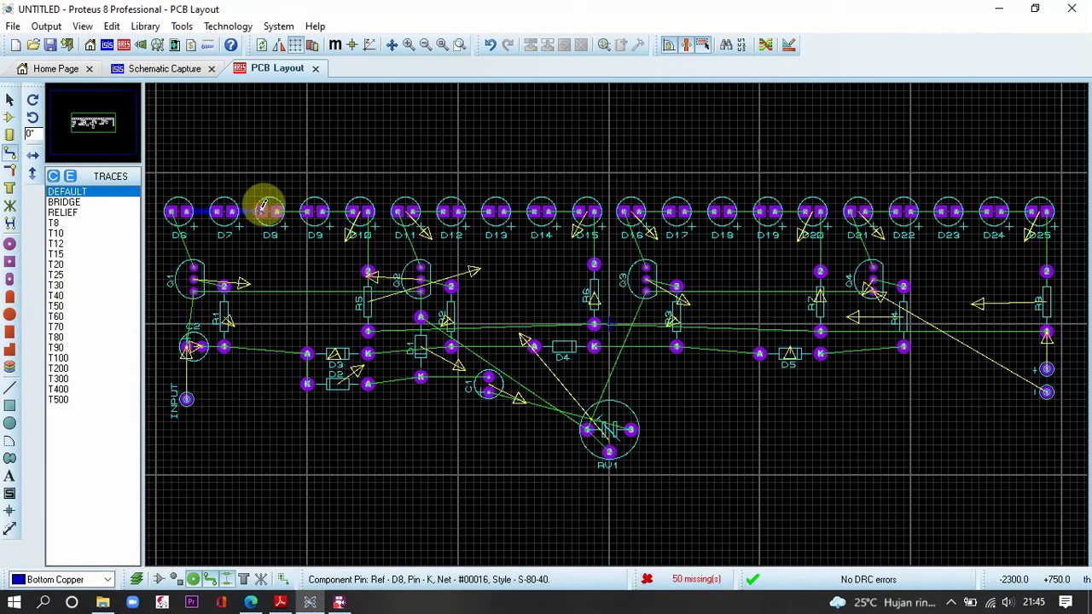
left_click(276, 210)
left_click(307, 210)
left_click(321, 210)
left_click(352, 211)
left_click(368, 211)
left_click(367, 271)
Route bottom copper tracks linking LEDs D11 to D15 in series and on to pin 2 of R6
left_click(413, 211)
left_click(443, 211)
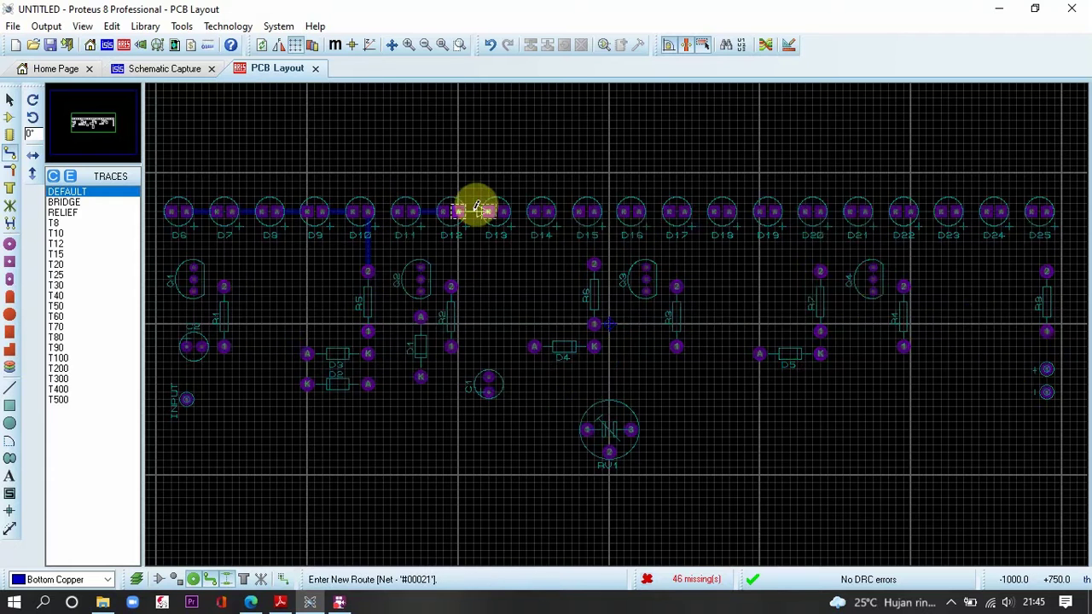
left_click(489, 211)
left_click(549, 211)
left_click(579, 210)
left_click(504, 211)
left_click(535, 211)
left_click(594, 211)
left_click(594, 264)
Route bottom copper tracks linking LEDs D16 to D20 in series and on to pin 2 of R7
left_click(674, 211)
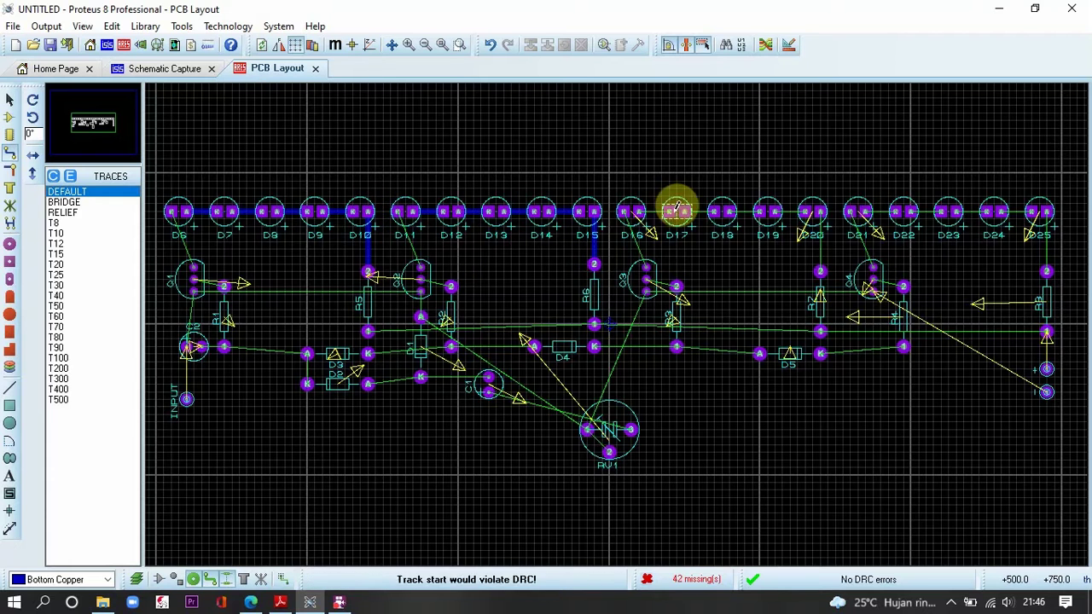
left_click(639, 211)
left_click(669, 211)
left_click(684, 210)
left_click(714, 210)
left_click(729, 211)
left_click(760, 211)
left_click(775, 211)
left_click(805, 210)
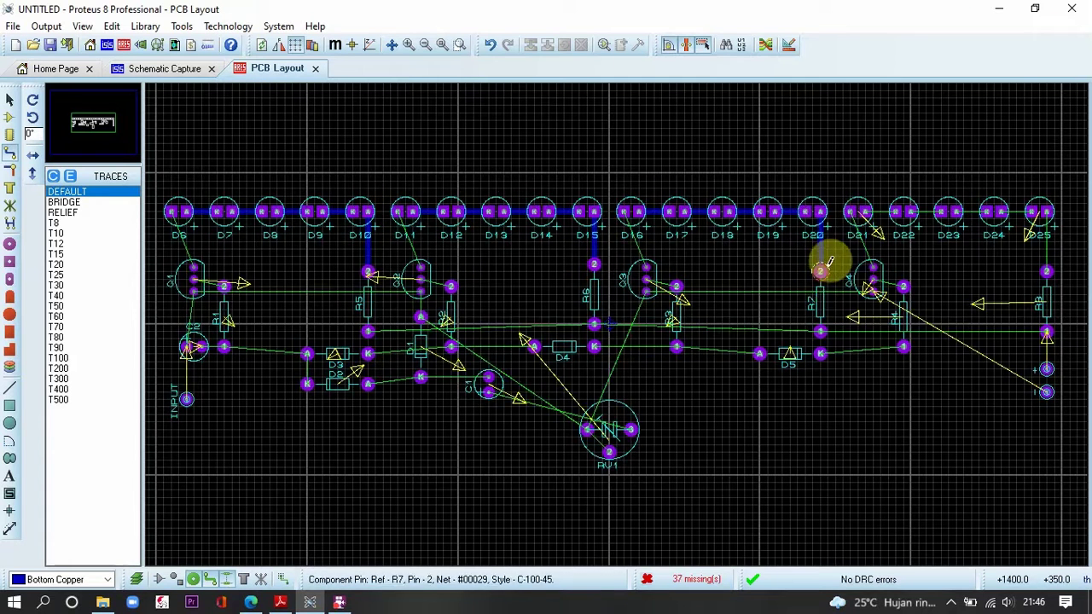
Route bottom copper tracks linking LEDs D21 to D25 in series and on to pin 2 of R8
left_click(865, 210)
left_click(895, 211)
left_click(910, 210)
left_click(941, 211)
left_click(955, 211)
left_click(986, 210)
left_click(1001, 210)
left_click(1031, 210)
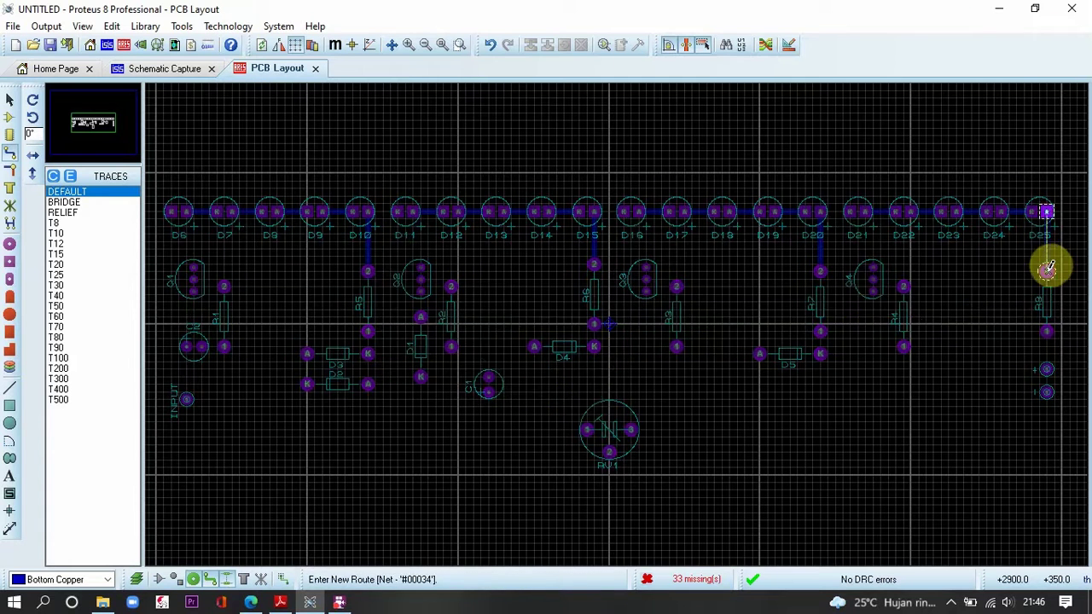
left_click(1047, 271)
Route bottom copper tracks from D6's cathode to pin 3 of Q1 and from D11's cathode to pin 3 of Q2
scroll(211, 247, "up", 1)
scroll(718, 391, "up", 1)
left_click(381, 138)
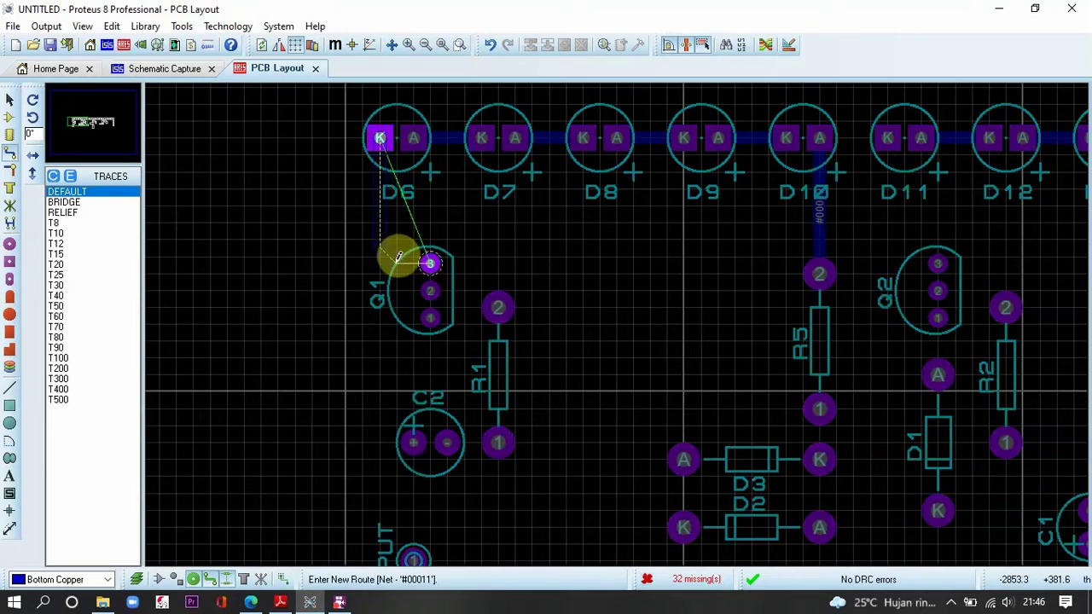
left_click(430, 264)
scroll(492, 285, "down", 1)
scroll(546, 256, "up", 1)
left_click(550, 189)
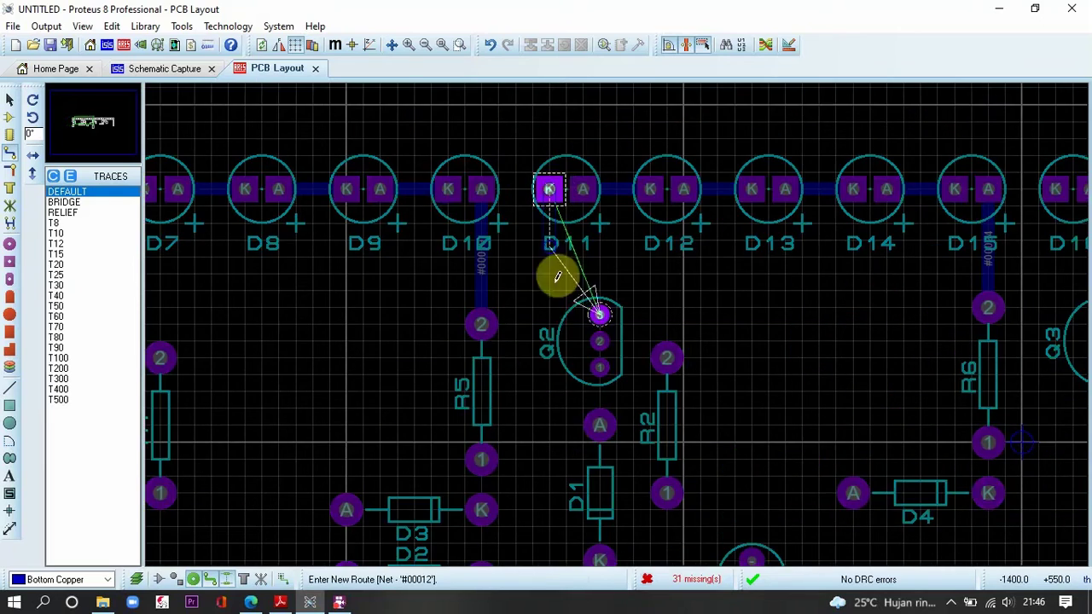
left_click(601, 313)
Route bottom copper tracks from D16's cathode to pin 3 of Q3 and from D21's cathode to pin 3 of Q4
scroll(601, 312, "down", 1)
scroll(585, 183, "up", 1)
left_click(588, 204)
left_click(637, 327)
scroll(637, 326, "down", 1)
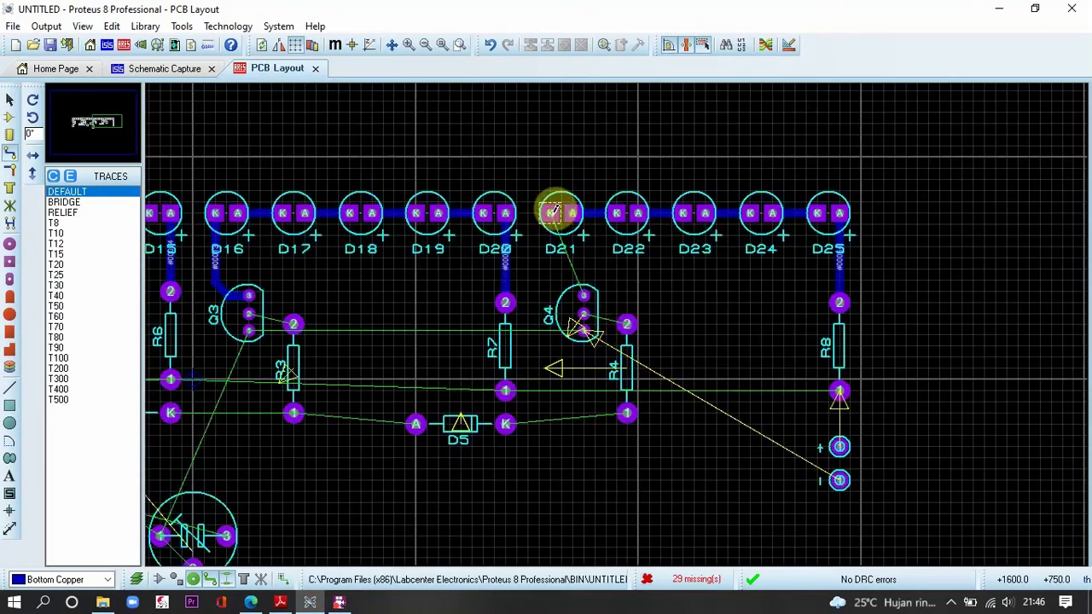
scroll(555, 214, "up", 1)
left_click(592, 195)
left_click(628, 312)
Route bottom copper tracks from pin 2 of Q1 to pin 2 of R1 and from pin 2 of Q2 to pin 2 of R2
scroll(628, 312, "down", 3)
scroll(434, 232, "up", 2)
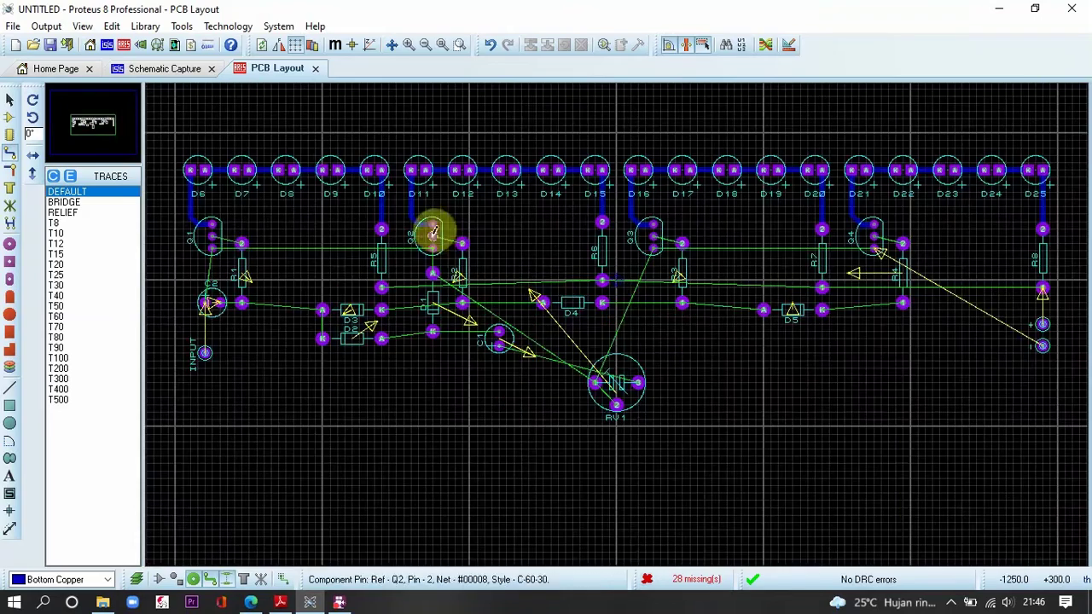
scroll(555, 312, "up", 1)
left_click(385, 275)
left_click(457, 275)
left_click(880, 275)
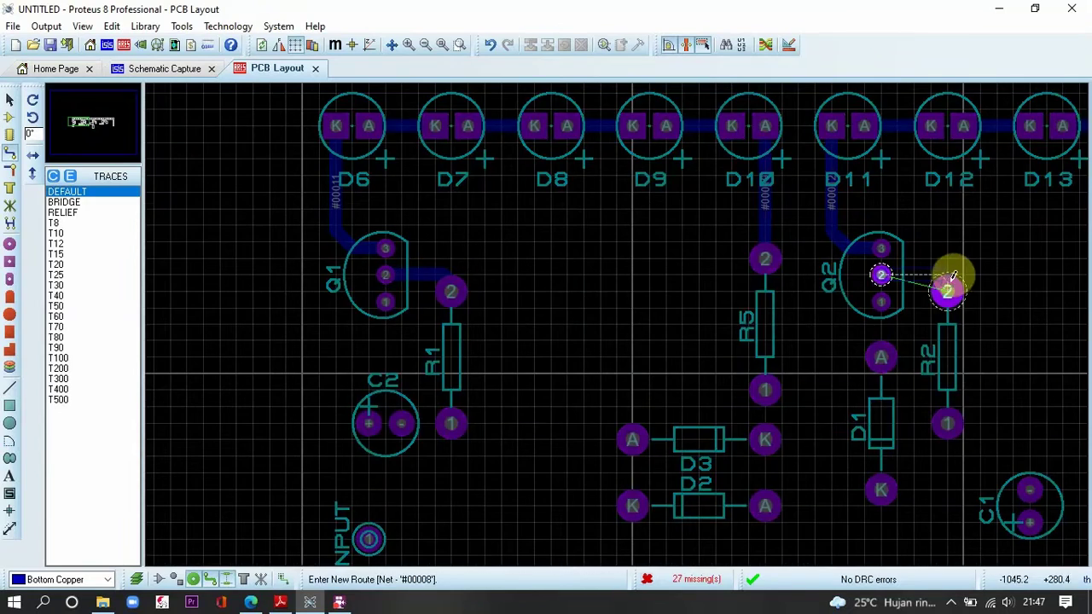
left_click(947, 290)
Route bottom copper tracks from pin 2 of Q3 to pin 2 of R3 and from pin 2 of Q4 to pin 2 of R4
scroll(848, 333, "down", 3)
scroll(433, 185, "up", 3)
left_click(435, 193)
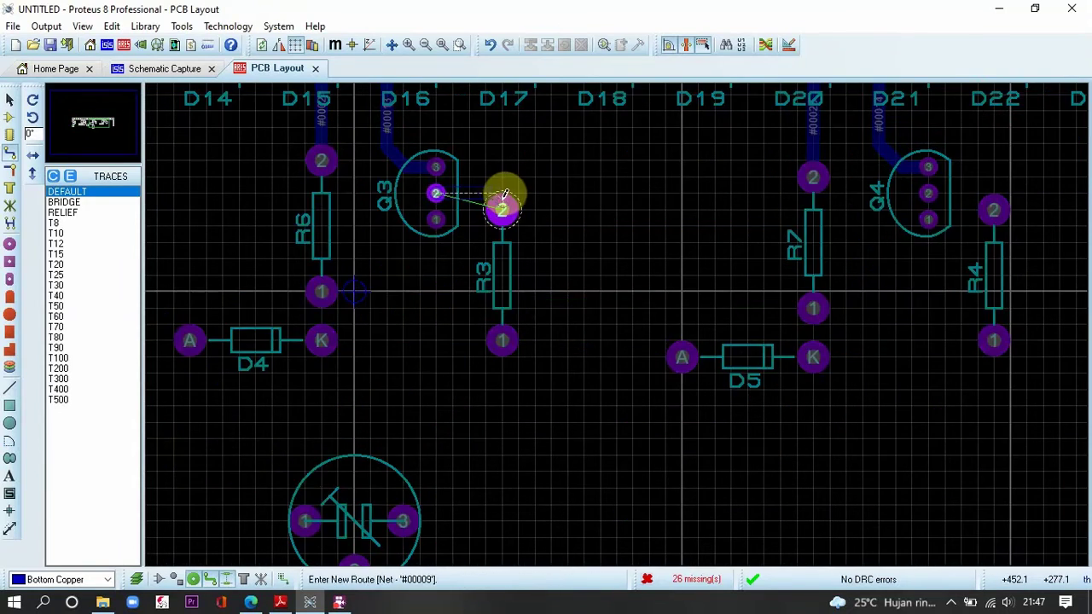
left_click(502, 209)
left_click(926, 193)
left_click(994, 205)
Route bottom copper GND tracks from pin 1 of Q2 and pin 1 of Q1 to D1's anode
scroll(487, 312, "down", 3)
scroll(603, 317, "up", 2)
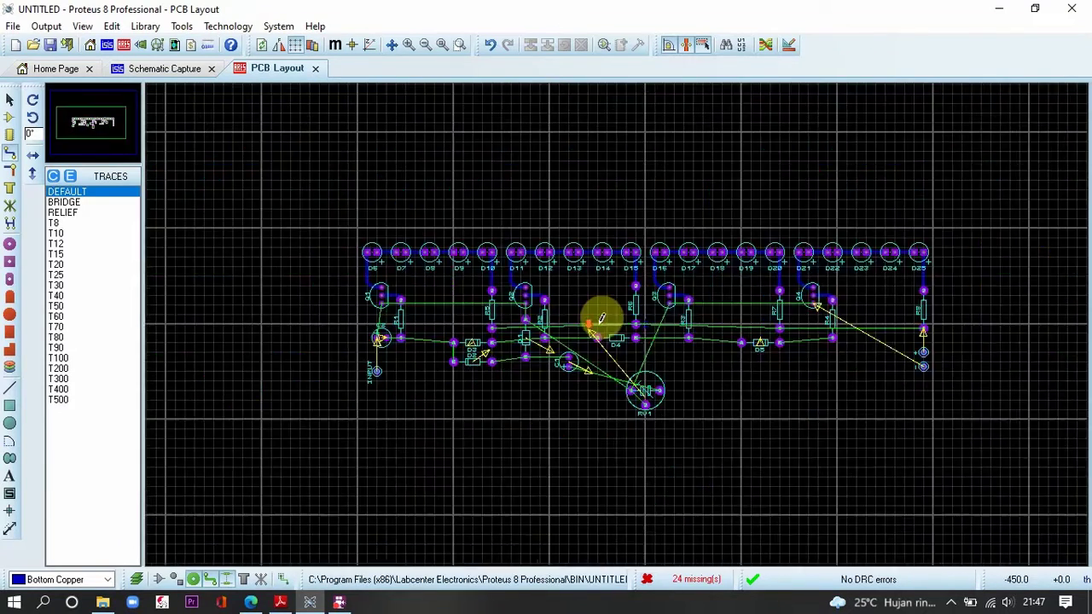
left_click(767, 264)
left_click(767, 303)
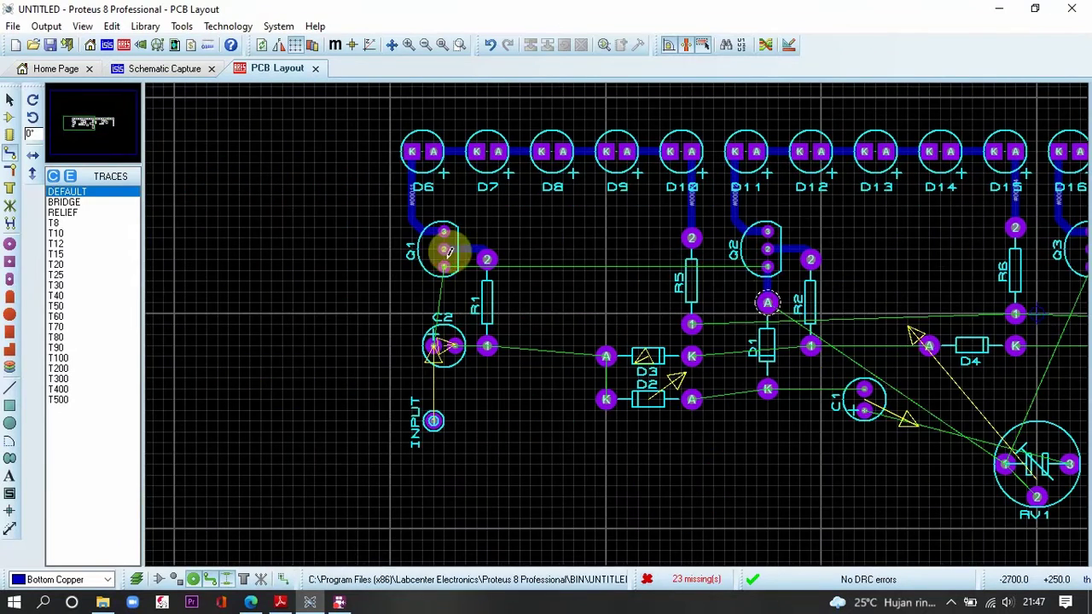
left_click(444, 268)
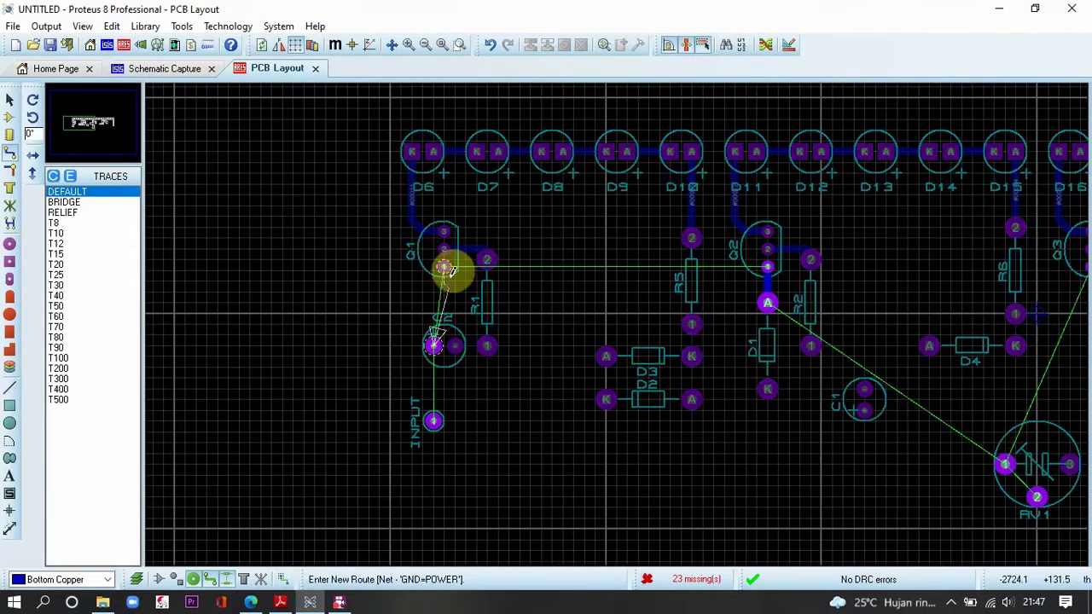
left_click(767, 303)
Extend the GND track from D1's anode beneath R2 and R6 to pin 1 of Q3
scroll(616, 316, "down", 1)
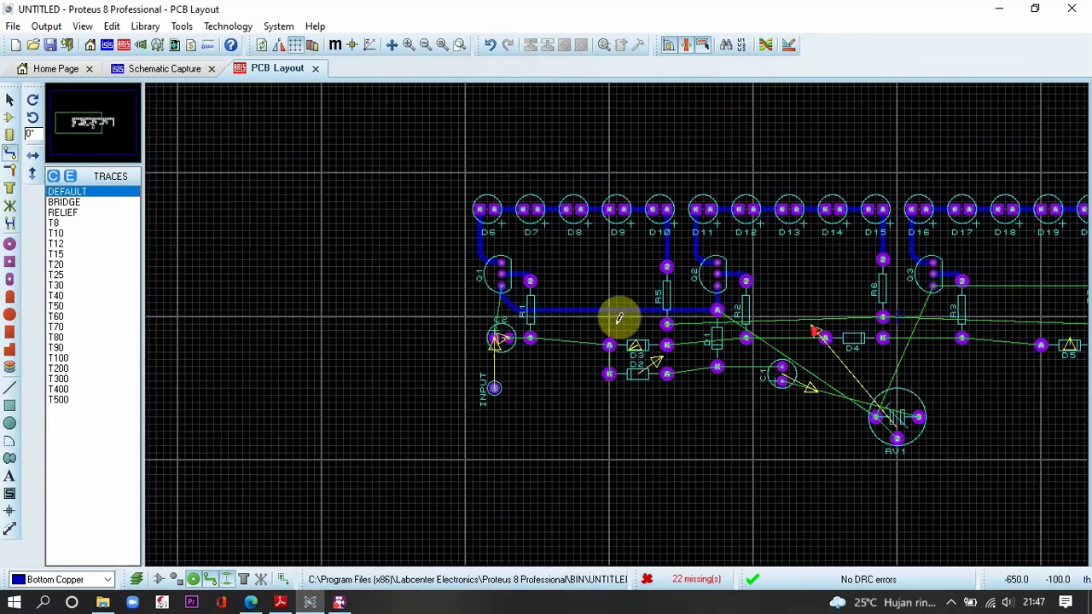
scroll(673, 290, "up", 1)
scroll(673, 290, "up", 1)
left_click(228, 308)
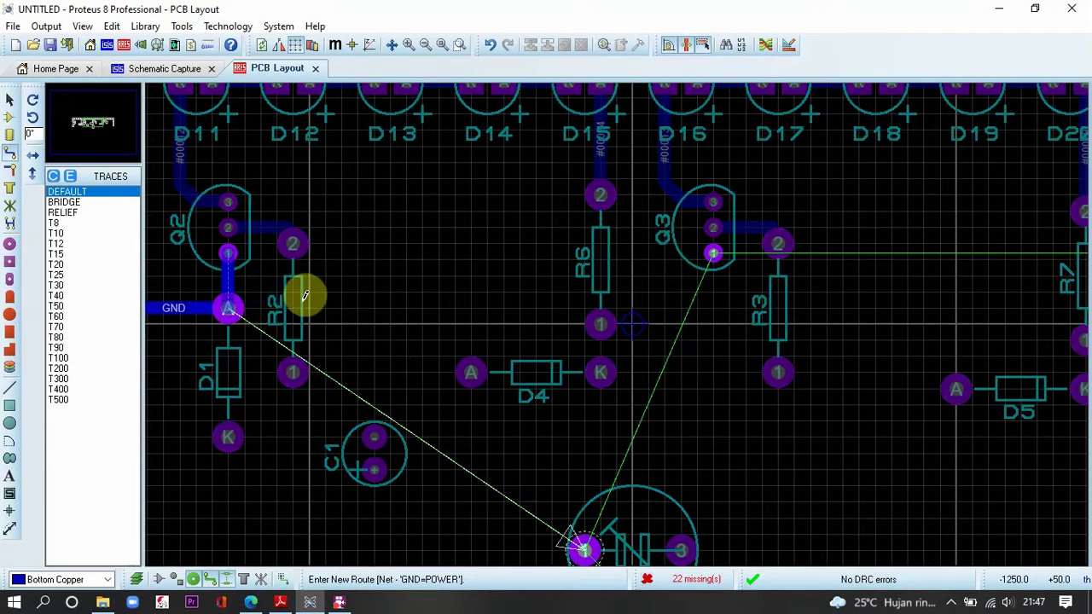
left_click(551, 288)
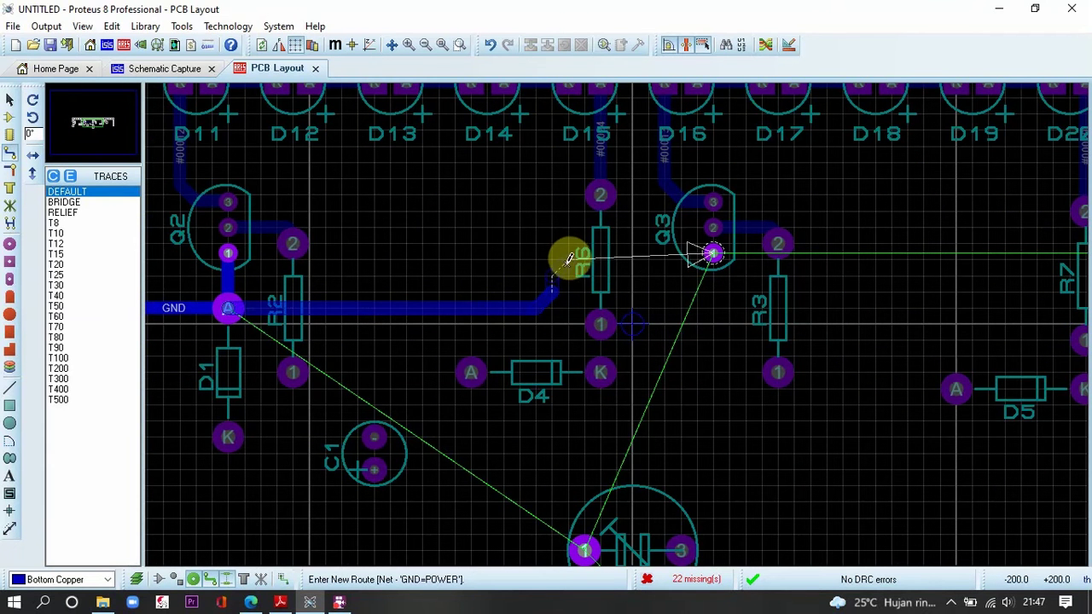
left_click(712, 252)
Route a bottom copper GND track from pin 1 of Q3 beneath R3 and R7 to pin 1 of Q4
scroll(712, 253, "down", 1)
scroll(700, 293, "up", 1)
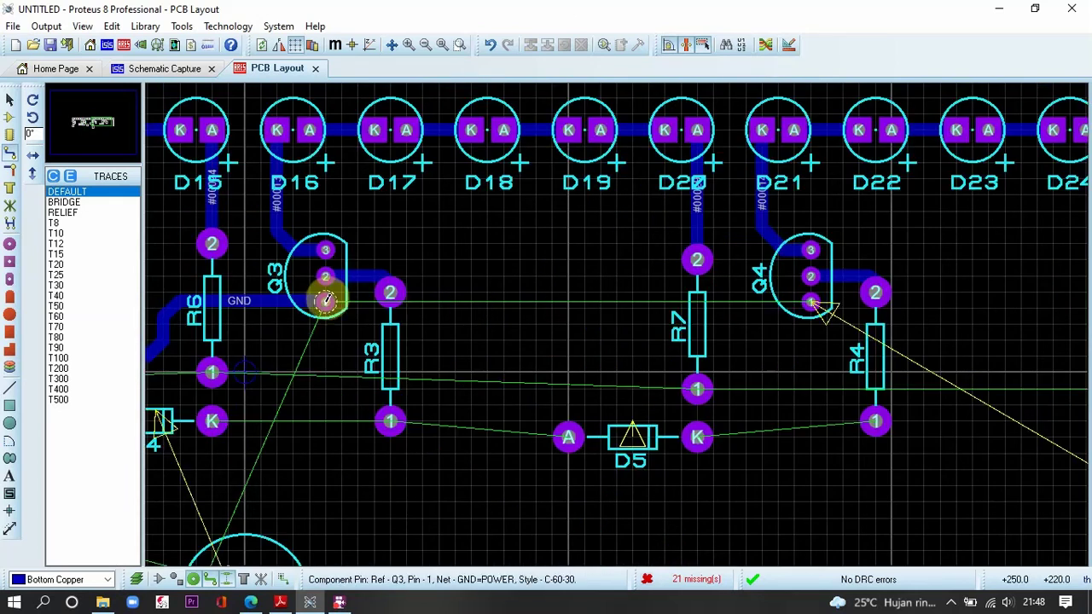
left_click(712, 253)
left_click(809, 302)
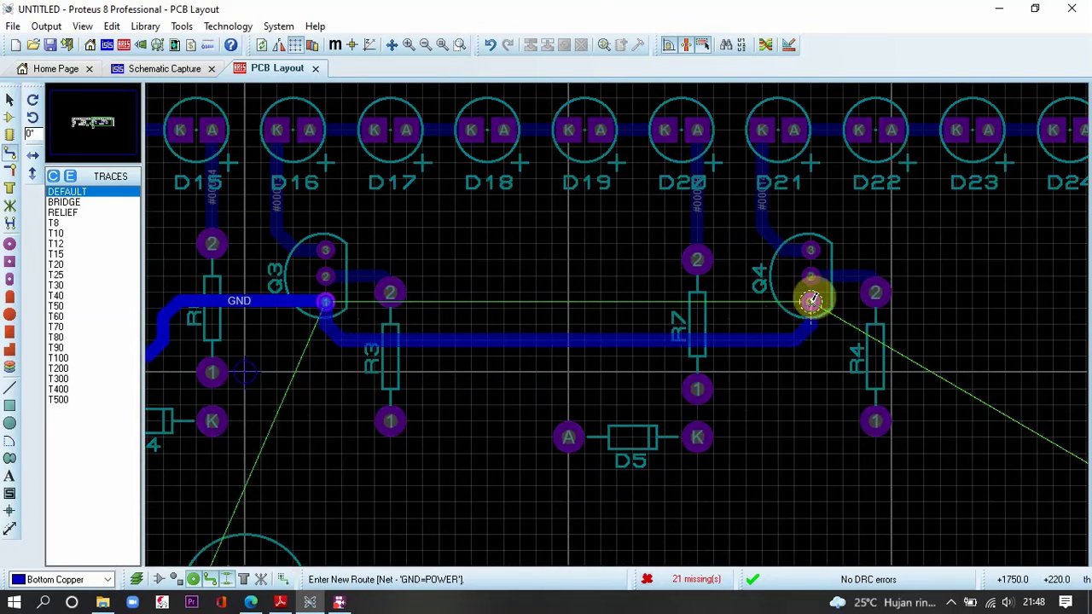
scroll(811, 299, "down", 3)
scroll(318, 303, "up", 2)
left_click(292, 303)
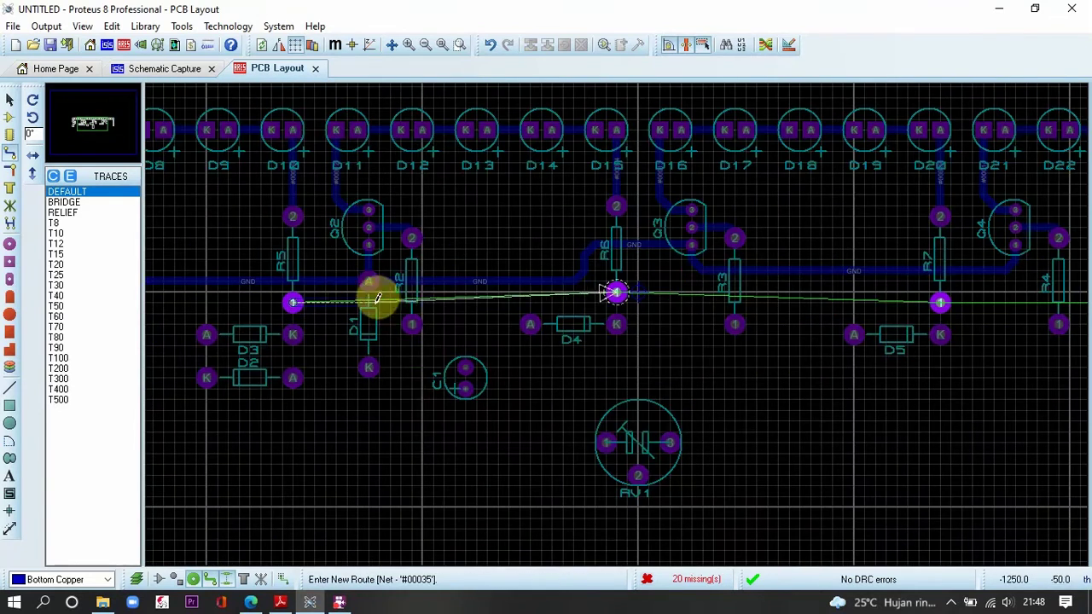
key("Escape")
Move R2 slightly downwards and delete the old track between pin 2 of Q2 and R2
left_click(7, 101)
left_click(413, 308)
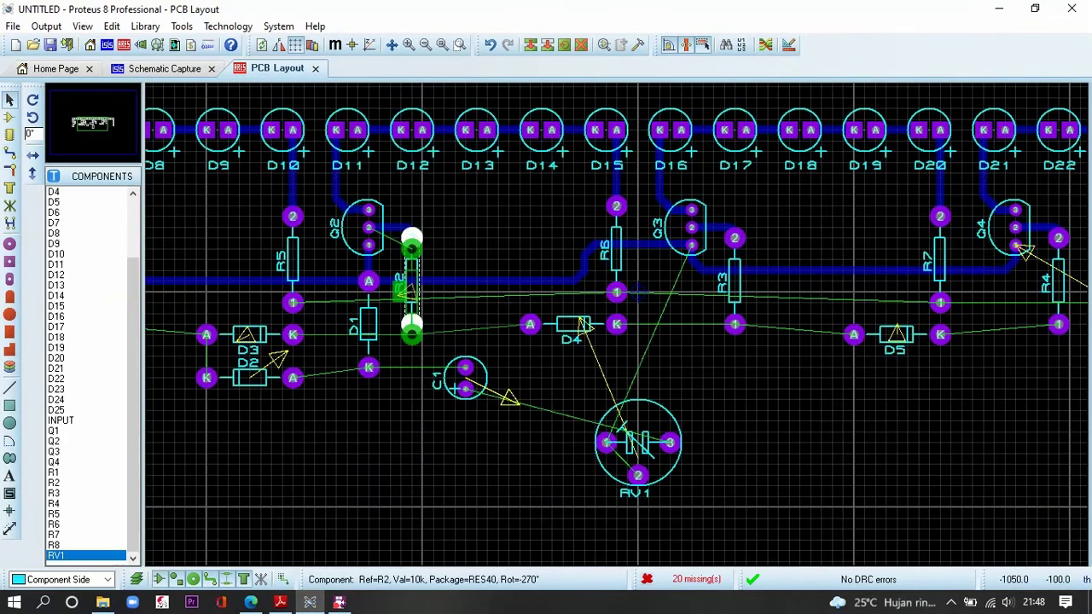
left_click_drag(413, 313, 413, 315)
left_click(538, 335)
right_click(394, 228)
left_click(435, 256)
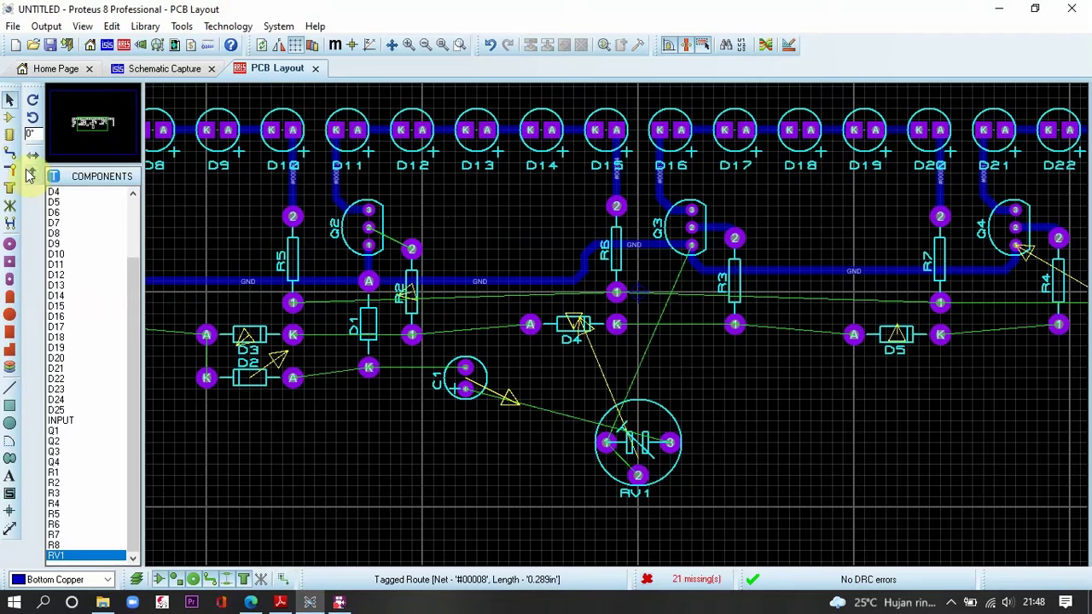
Reroute the bottom copper track from pin 2 of Q2 to pin 2 of the moved R2
left_click(9, 154)
left_click(368, 226)
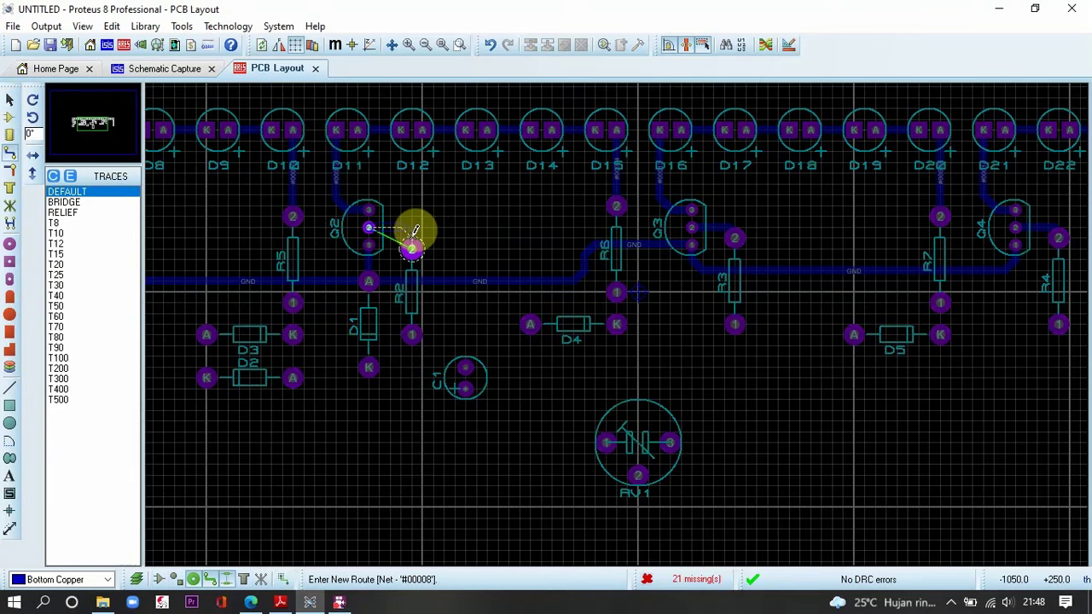
left_click(411, 247)
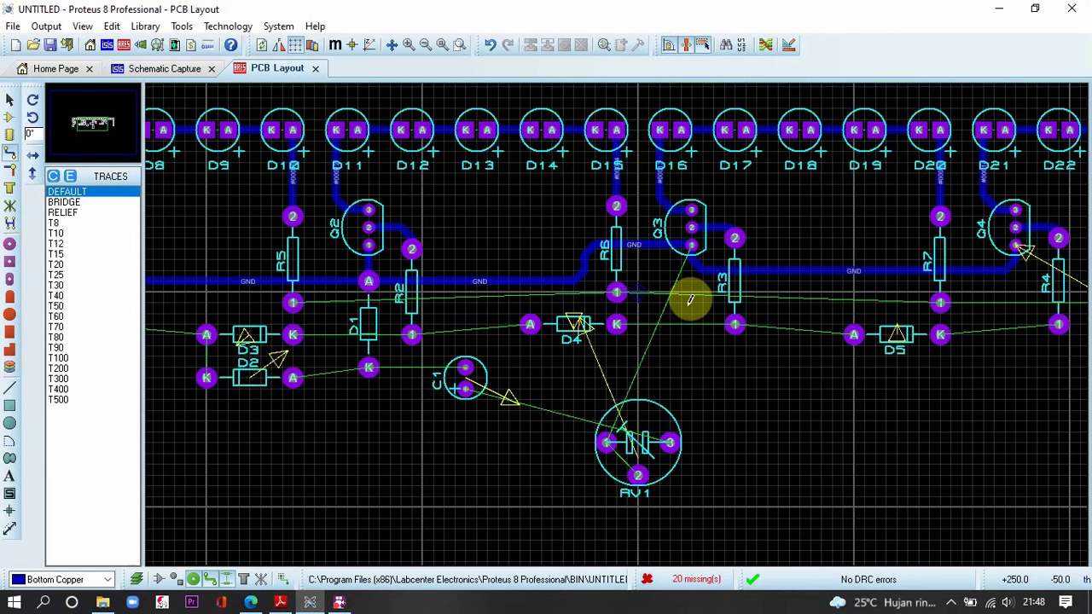
Route bottom copper tracks from pin 1 of R5 to pin 1 of R6 and on to pin 1 of R7
left_click(293, 302)
left_click(616, 293)
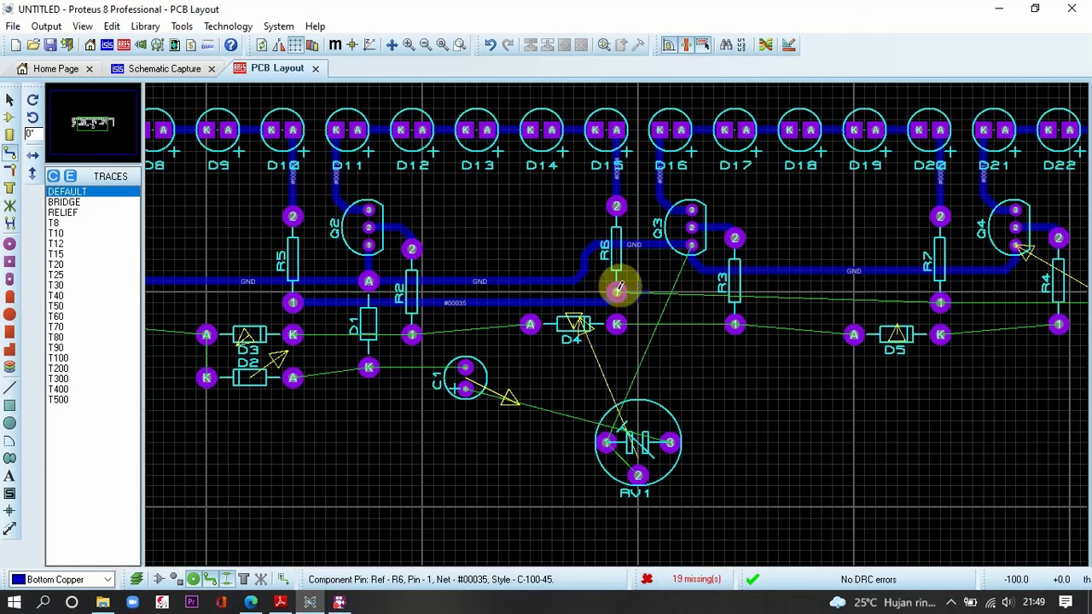
left_click(939, 302)
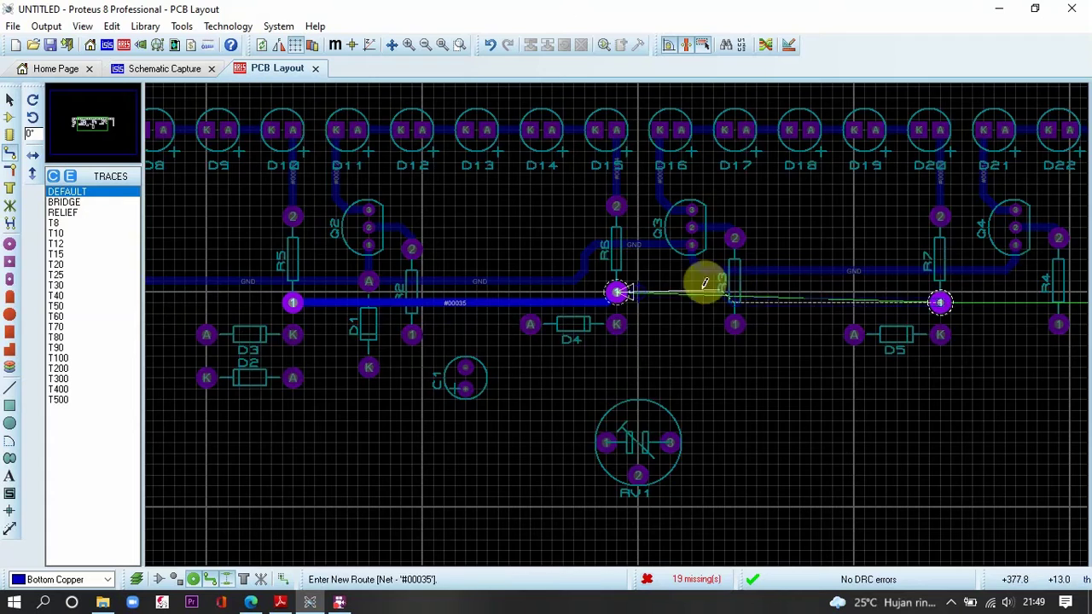
left_click(616, 292)
Route a bottom copper track between pin 1 of R8 and pin 1 of R7, passing beneath R4
scroll(617, 284, "down", 2)
scroll(685, 303, "up", 2)
left_click(844, 312)
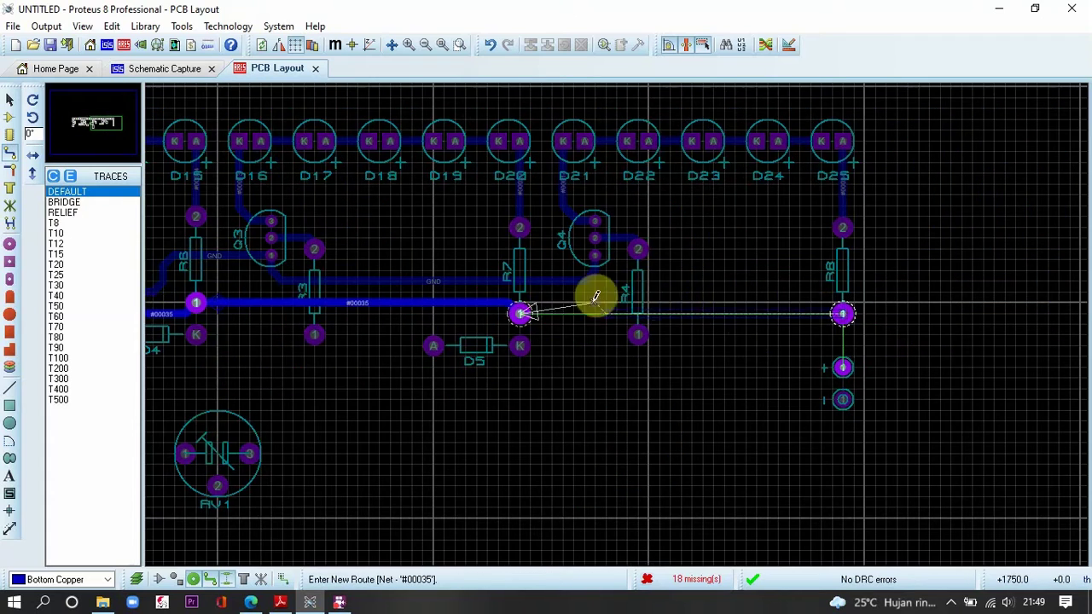
scroll(527, 297, "up", 2)
left_click(521, 312)
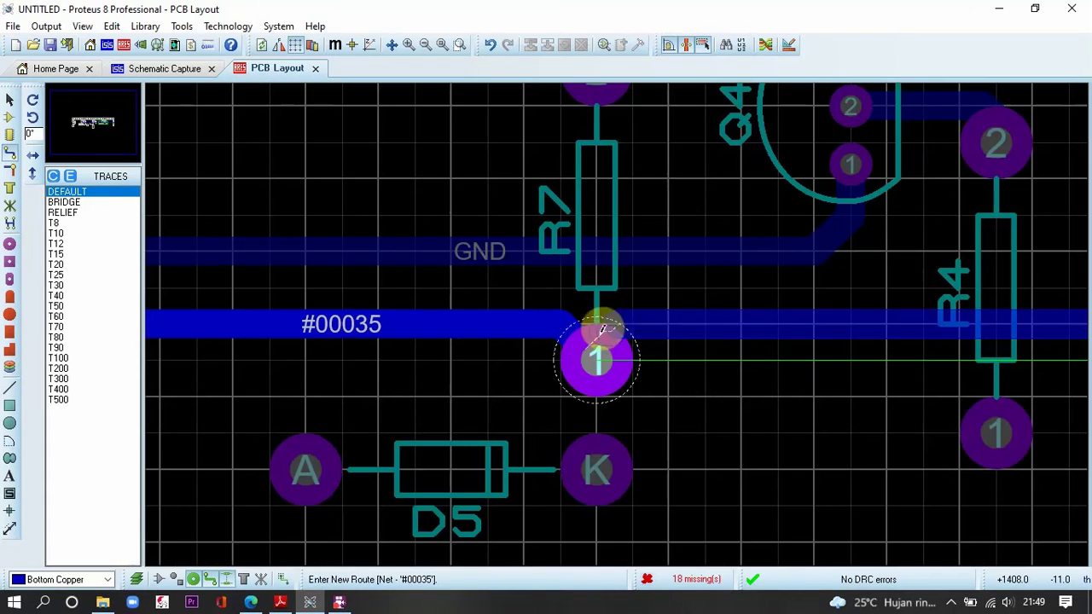
Connect C2's positive pin to the GND track at pin 1 of Q1 and fill the junction corner with extra copper
scroll(597, 316, "down", 3)
scroll(629, 330, "down", 1)
scroll(505, 350, "up", 1)
scroll(439, 309, "up", 1)
left_click(265, 213)
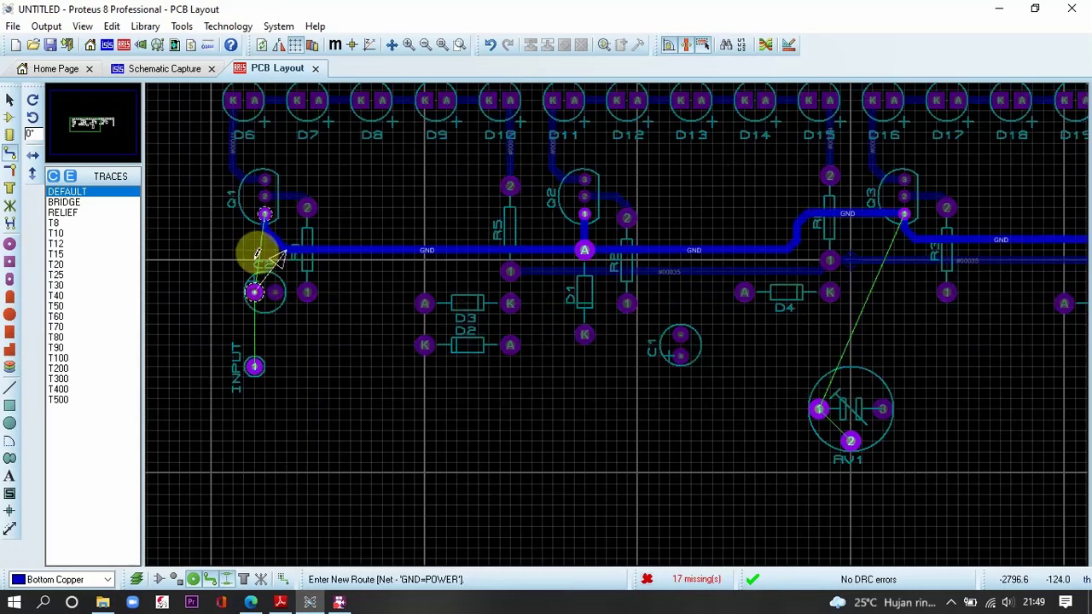
scroll(289, 250, "up", 2)
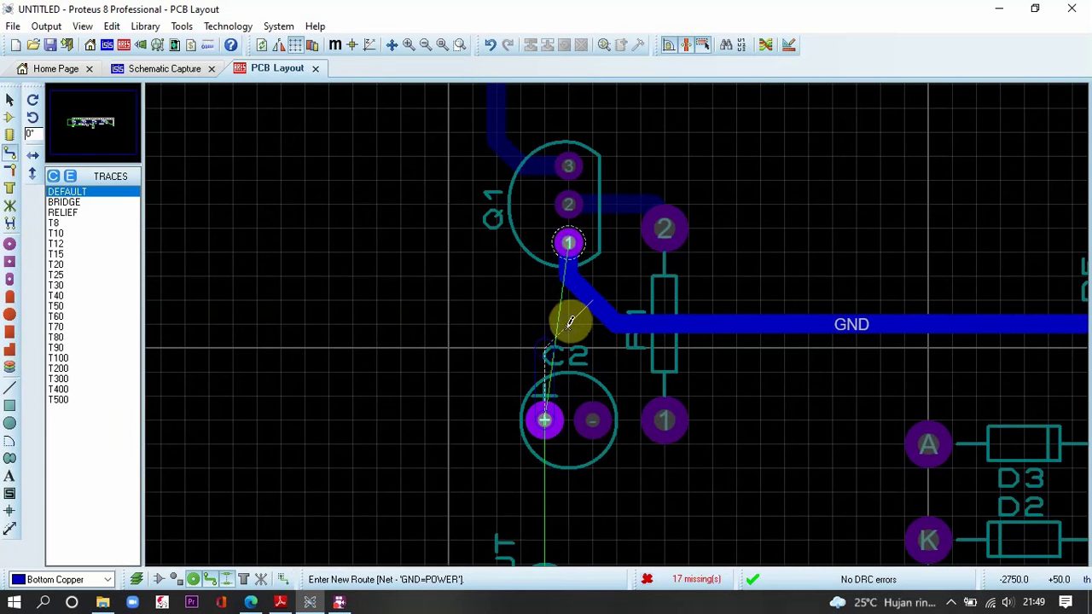
left_click(569, 239)
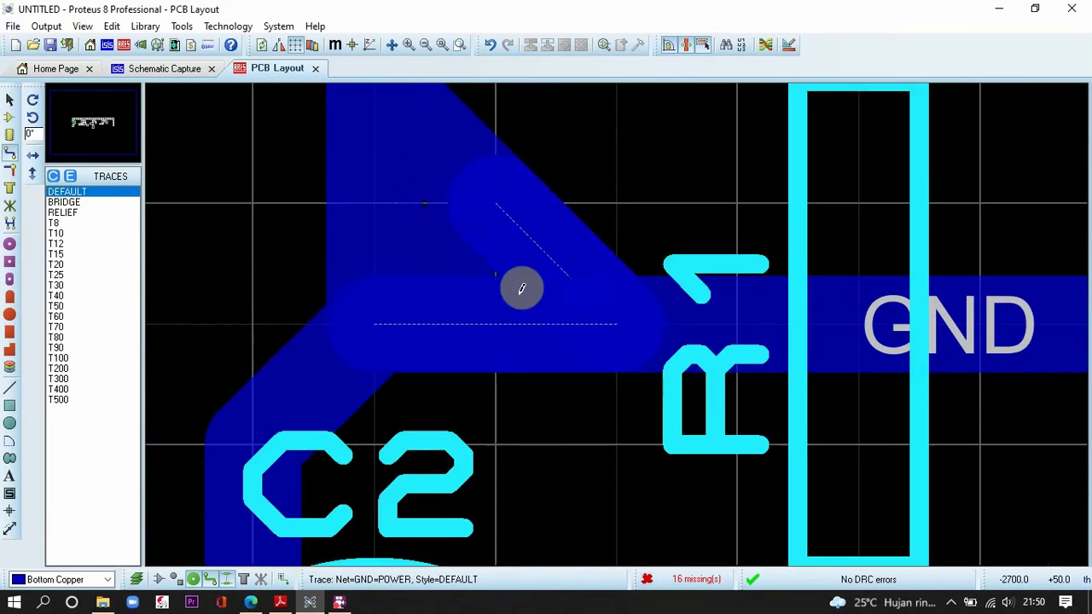
scroll(587, 295, "up", 3)
scroll(494, 200, "down", 4)
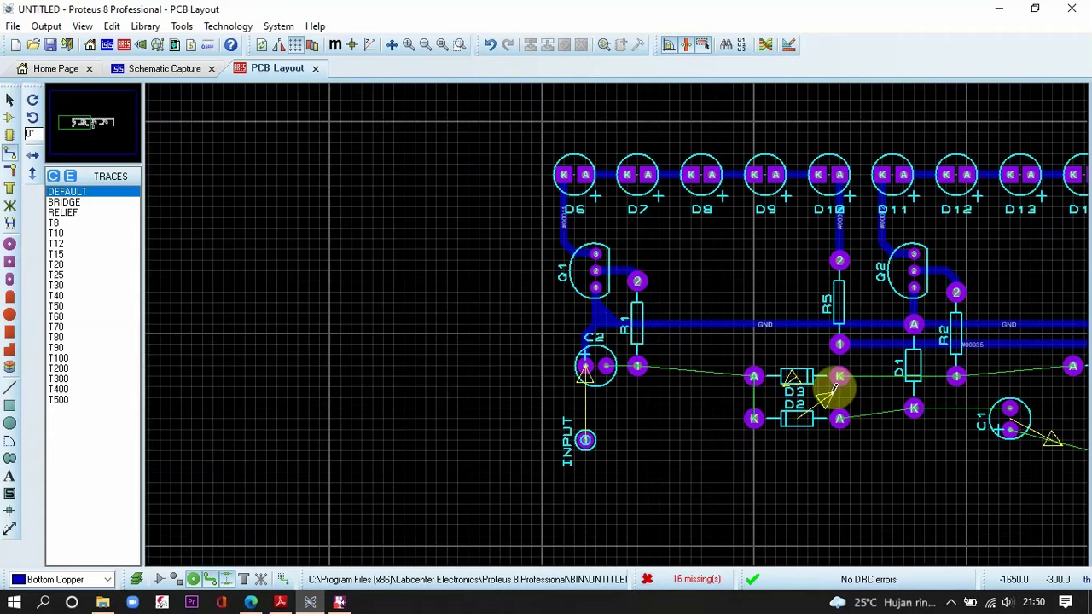
Route tracks from C2's negative pin via R1 pin 1 to D3's anode and D2's cathode, and from D2's anode to D1's cathode
scroll(231, 256, "up", 2)
left_click(292, 258)
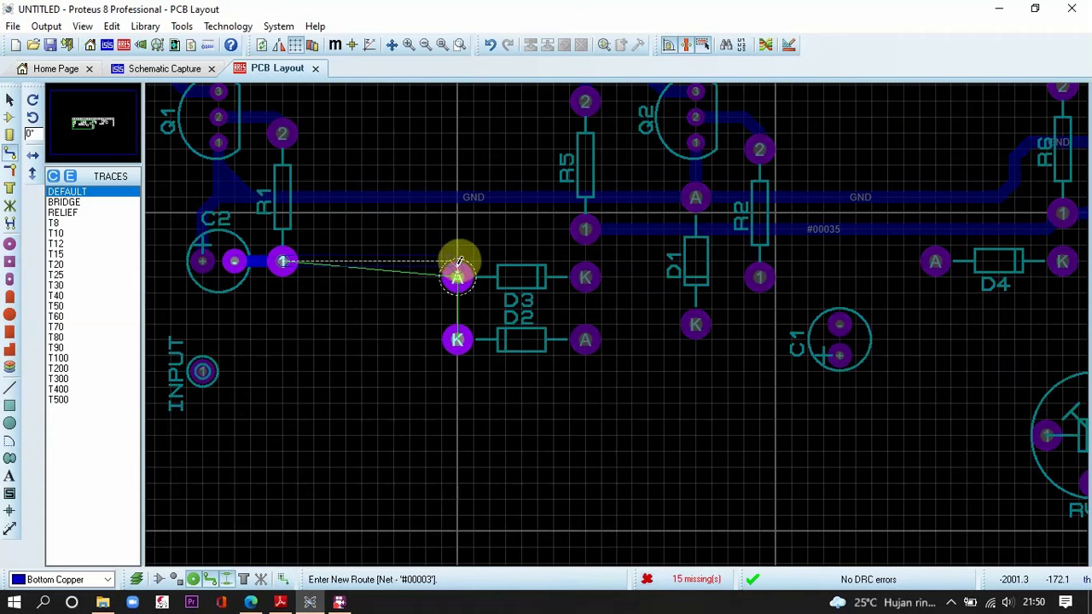
left_click(458, 272)
left_click(587, 340)
left_click(696, 325)
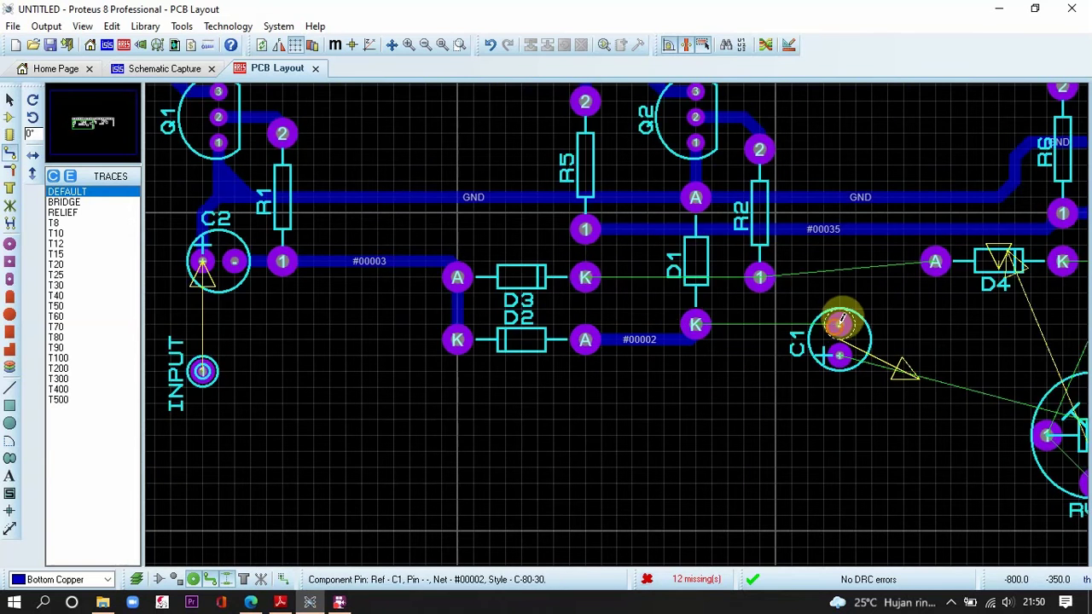
Route tracks from D1's cathode to C1's negative pin, and from D3's cathode via R2 pin 1 to D4's anode
left_click(585, 278)
left_click(760, 277)
left_click(759, 277)
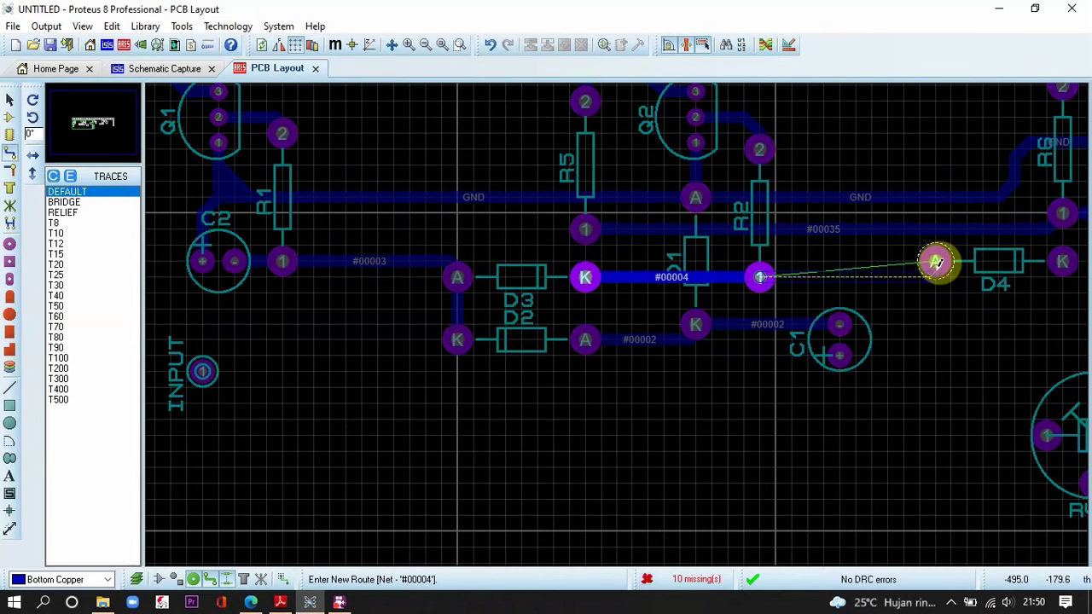
left_click(936, 261)
Route bottom copper tracks from D4's cathode to pin 1 of R3 and on to D5's anode
scroll(761, 329, "down", 3)
scroll(761, 332, "up", 2)
left_click(596, 261)
left_click(713, 261)
left_click(712, 261)
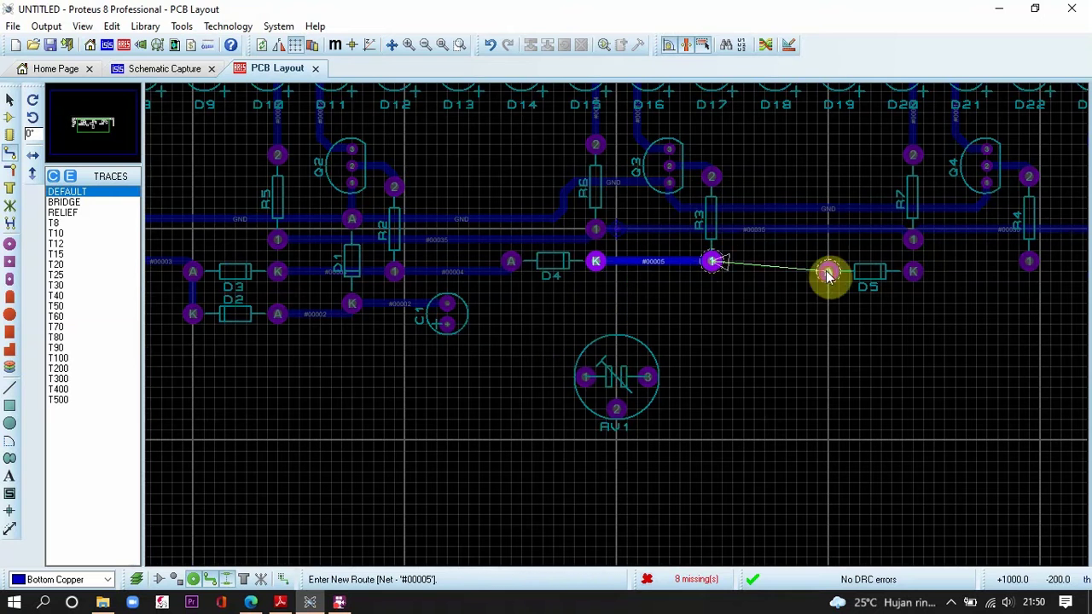
left_click(712, 260)
Route a bottom copper track from D5's cathode to pin 1 of R4
scroll(714, 259, "down", 3)
scroll(766, 319, "up", 3)
left_click(376, 302)
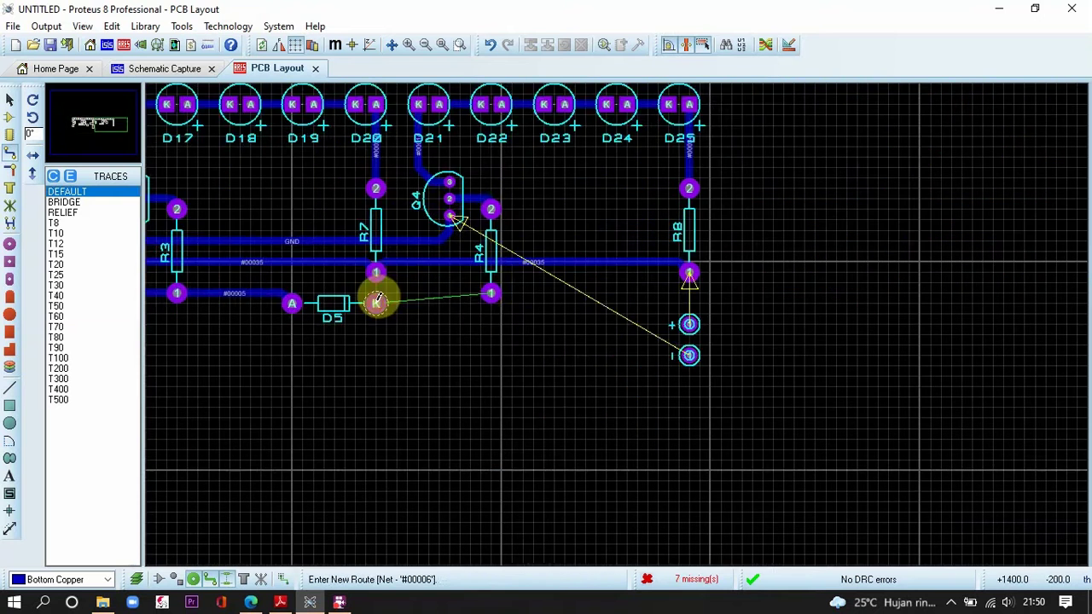
left_click(375, 303)
Route bottom copper tracks from pin 1 to pin 2 of RV1 and from C1's positive pin to pin 3 of RV1
scroll(571, 309, "down", 3)
scroll(469, 331, "up", 2)
scroll(619, 318, "up", 2)
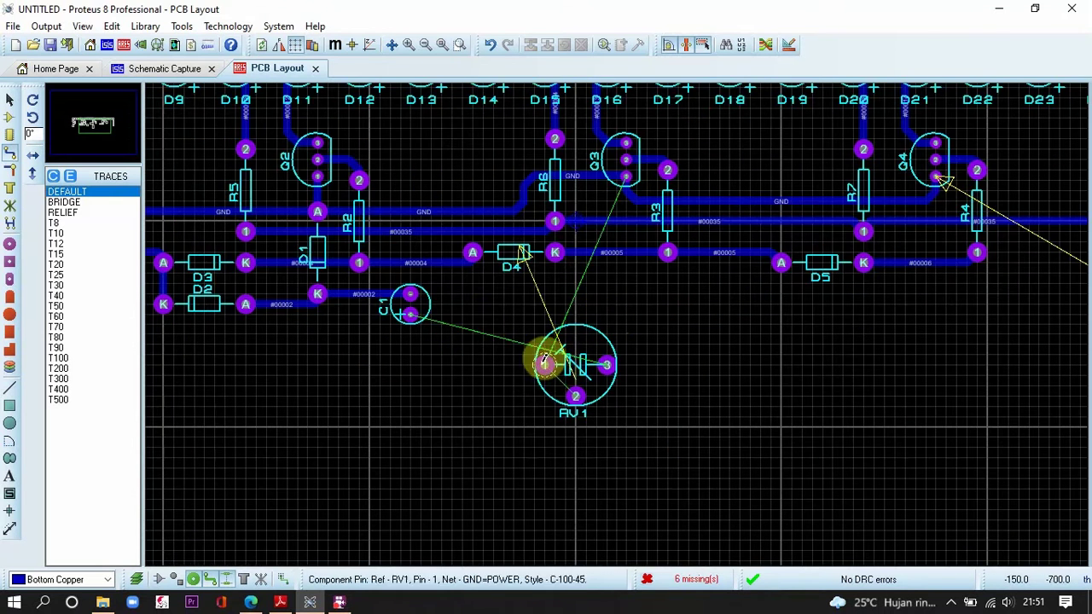
left_click(568, 351)
left_click(609, 352)
left_click(605, 364)
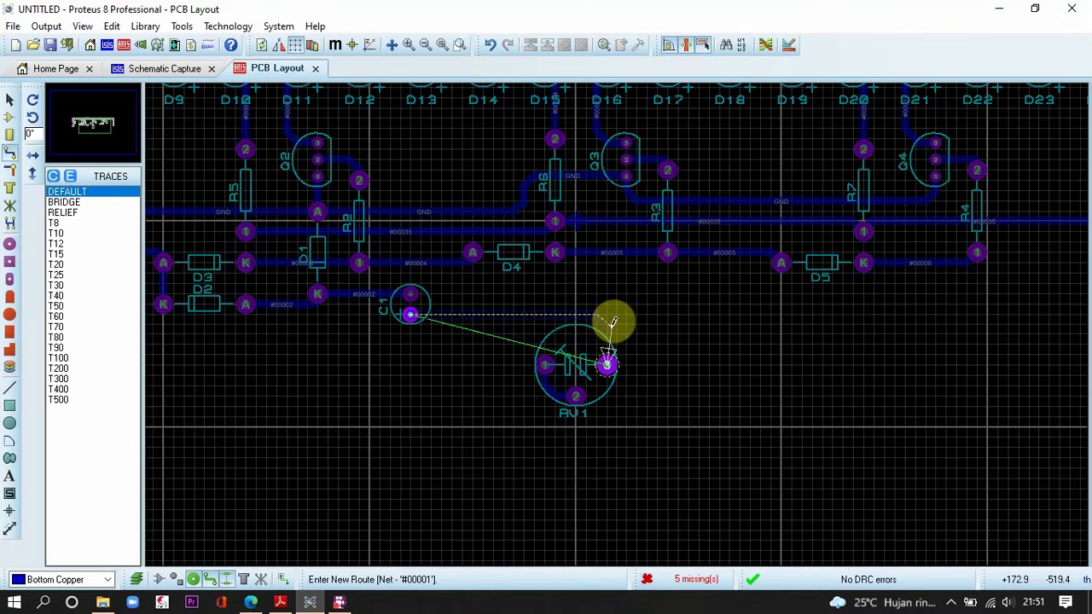
left_click(610, 360)
Route a bottom copper track from the positive supply pad to pin 1 of R8
scroll(612, 343, "down", 2)
scroll(827, 302, "up", 1)
left_click(674, 325)
left_click(674, 285)
scroll(623, 317, "down", 1)
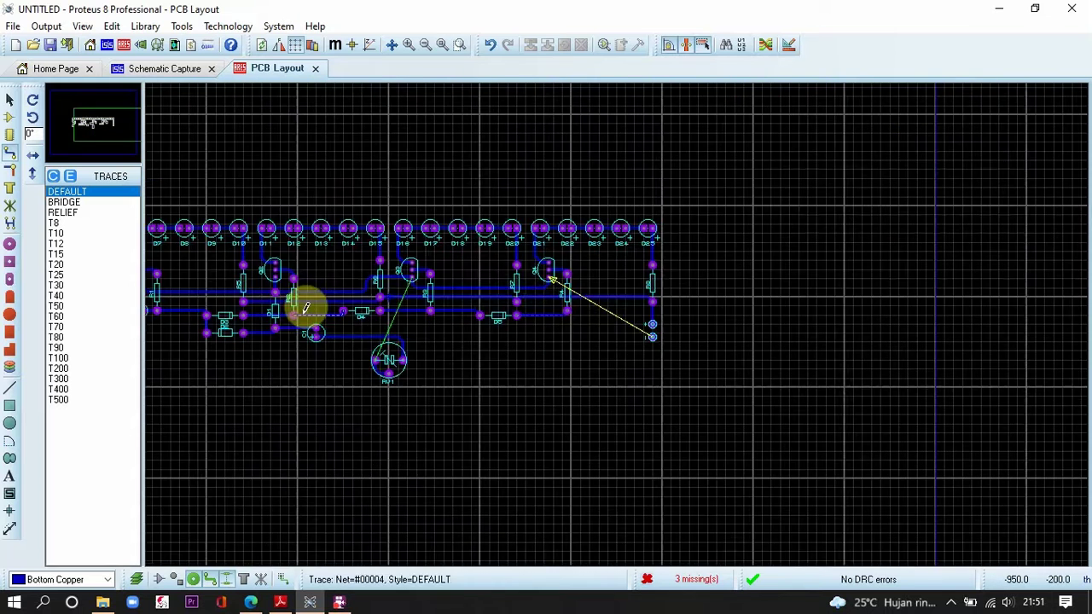
Route the GND track from C2's ground pin through the INPUT pad to pin 1 of RV1
scroll(394, 320, "up", 1)
left_click(206, 297)
left_click(206, 344)
left_click(206, 345)
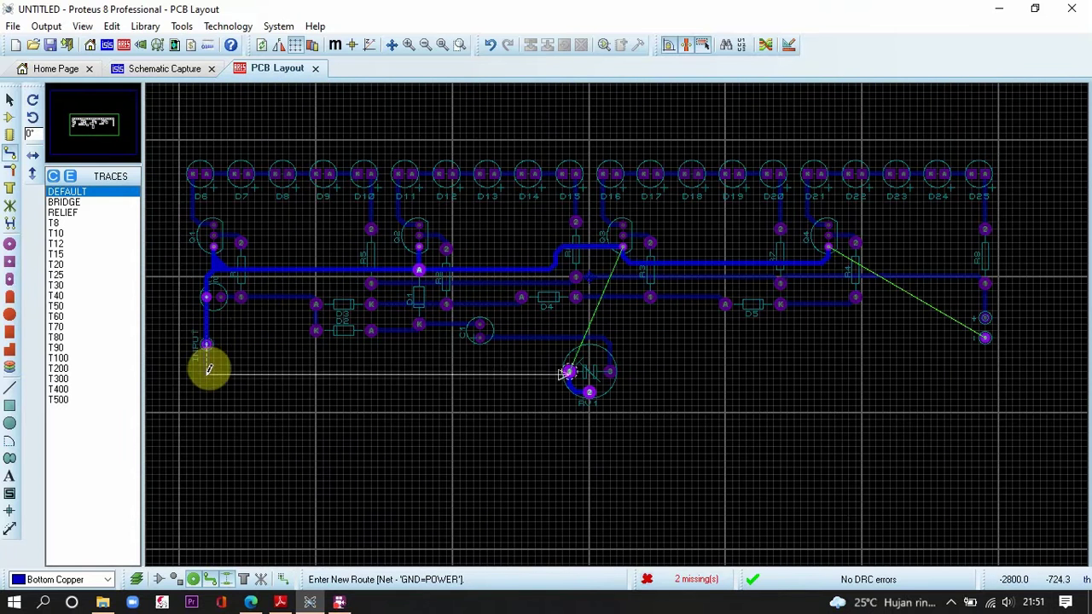
left_click(569, 370)
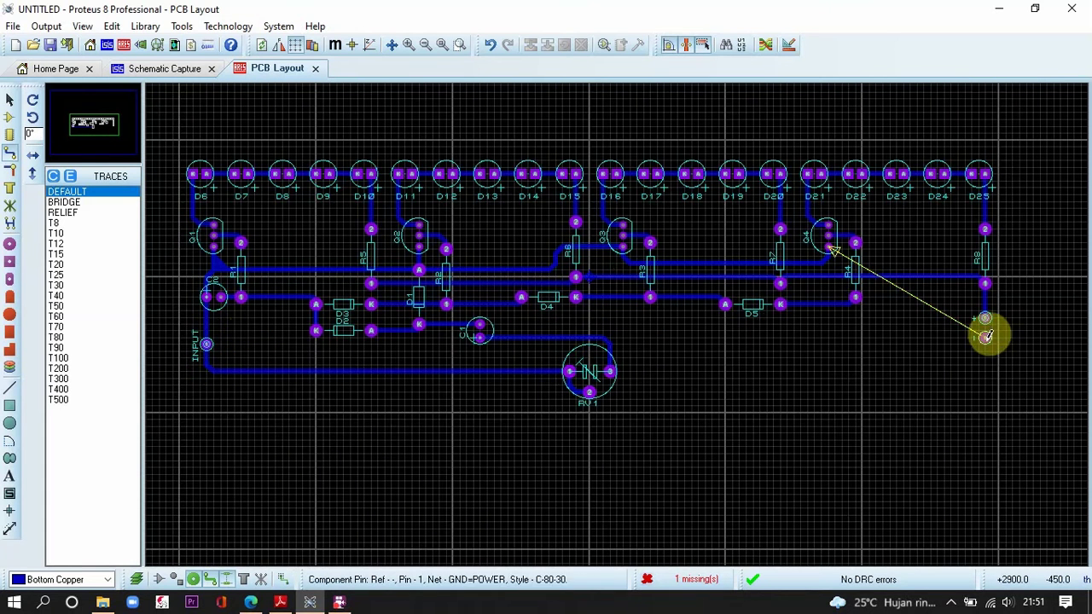
Route a GND track from the negative supply pad to pin 2 of RV1 and open the board's 3D view
left_click(986, 336)
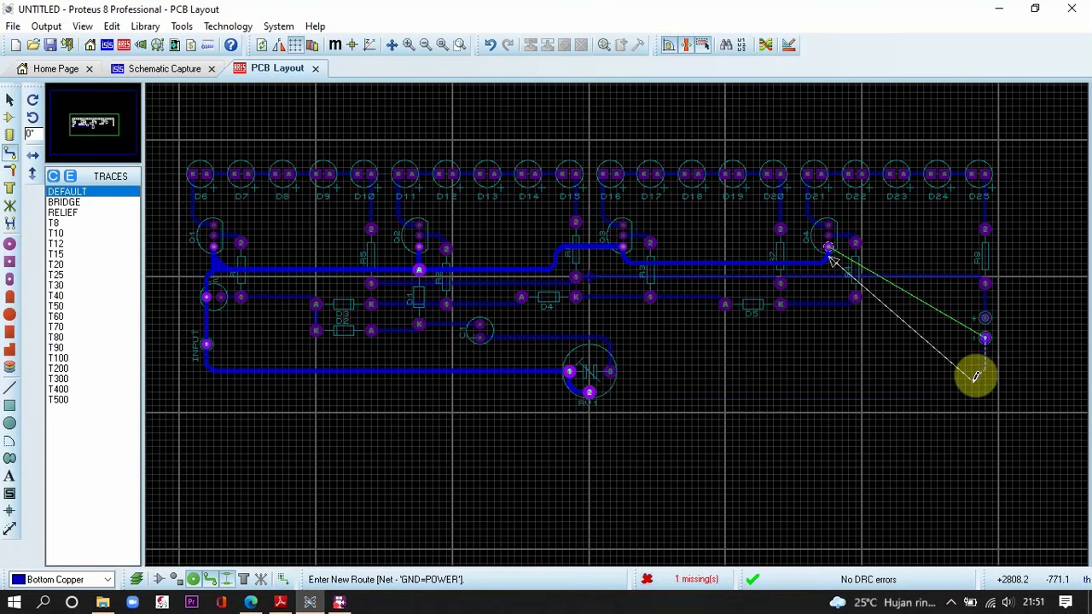
left_click(591, 392)
scroll(665, 317, "down", 1)
scroll(636, 281, "up", 1)
left_click(140, 45)
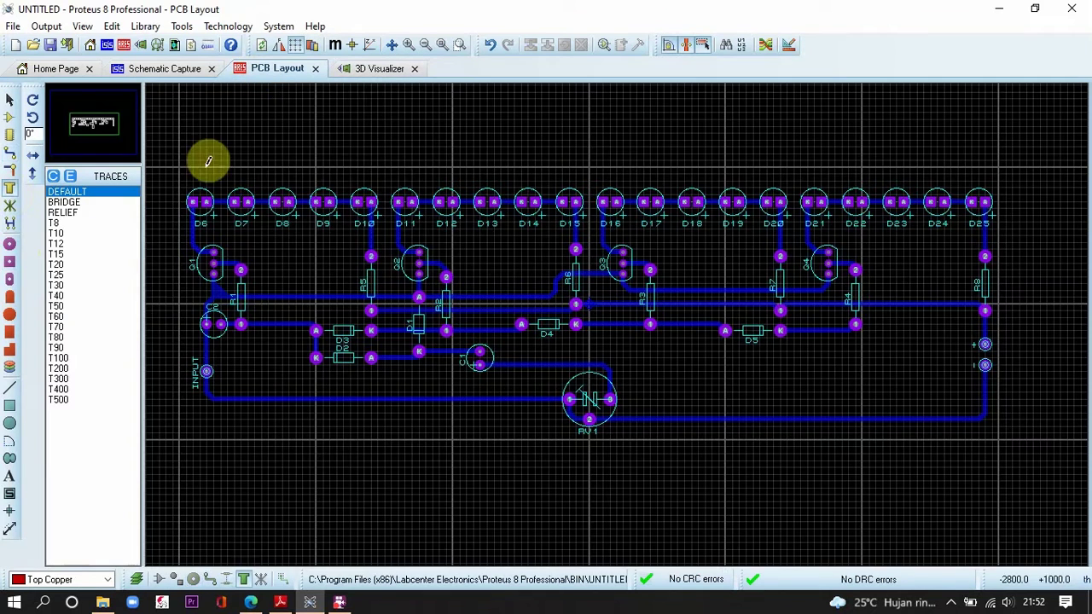
Try a solid Bottom Copper zone with chamfered corners around all components, using the DEFAULT boundary and 20th clearance, and undo it
scroll(664, 341, "down", 1)
scroll(664, 340, "up", 1)
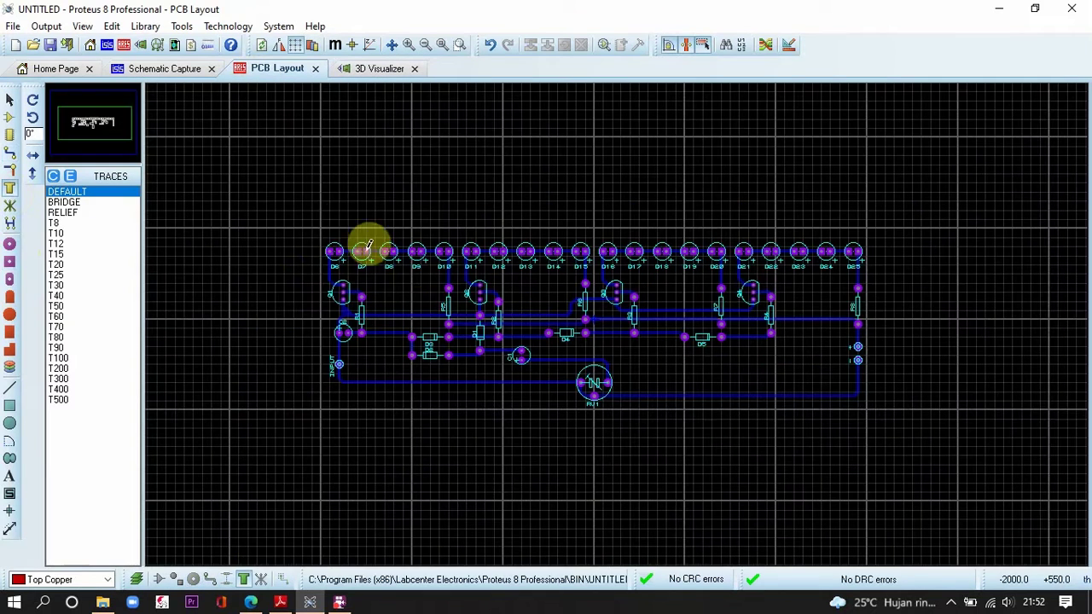
left_click(314, 242)
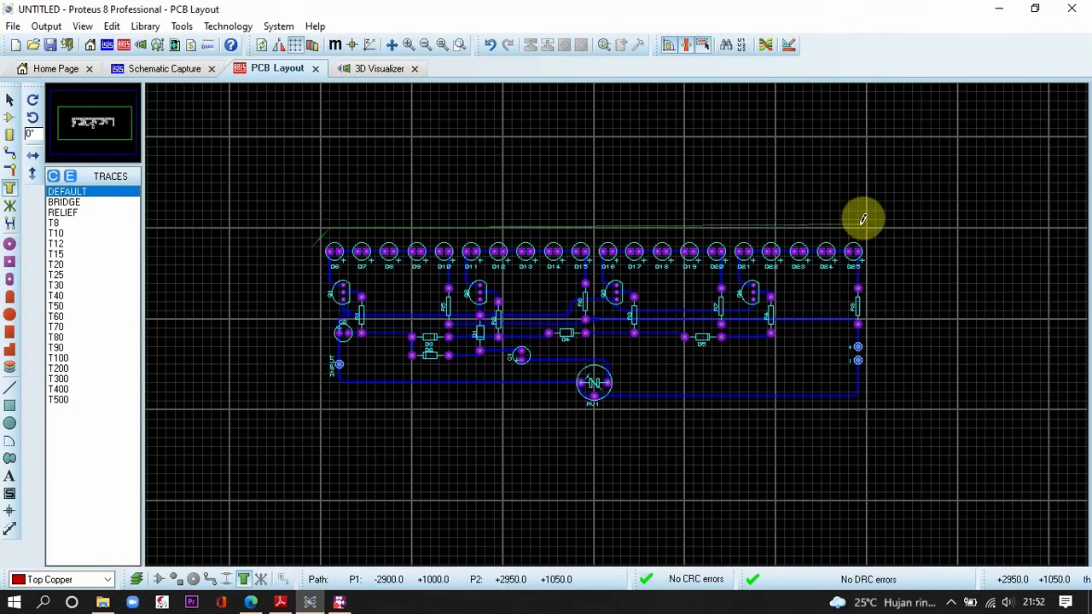
left_click(878, 242)
left_click(863, 406)
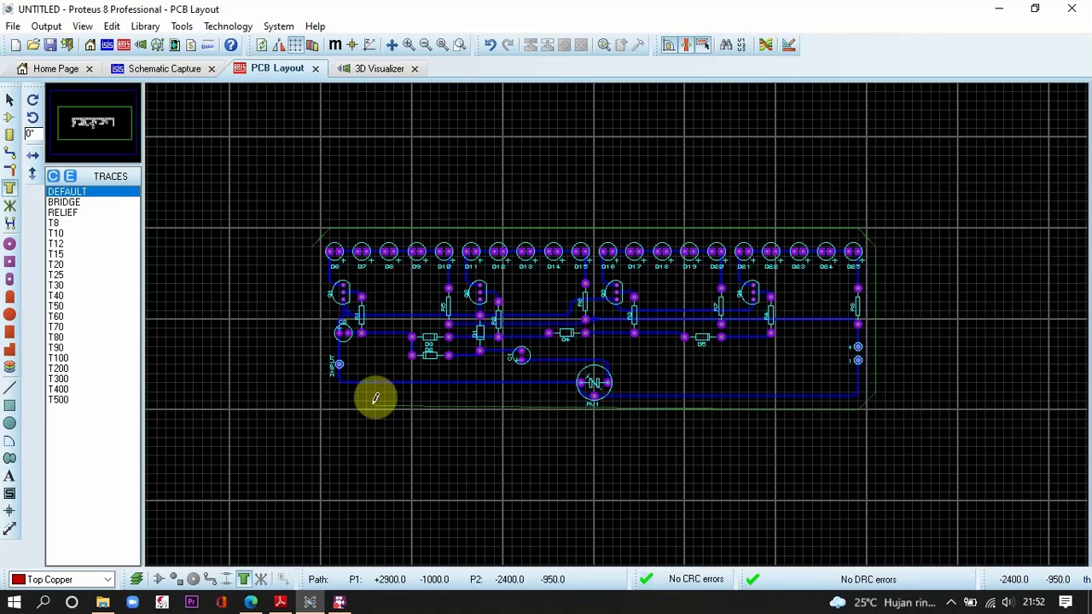
left_click(333, 406)
left_click(312, 240)
left_click(595, 248)
left_click(529, 441)
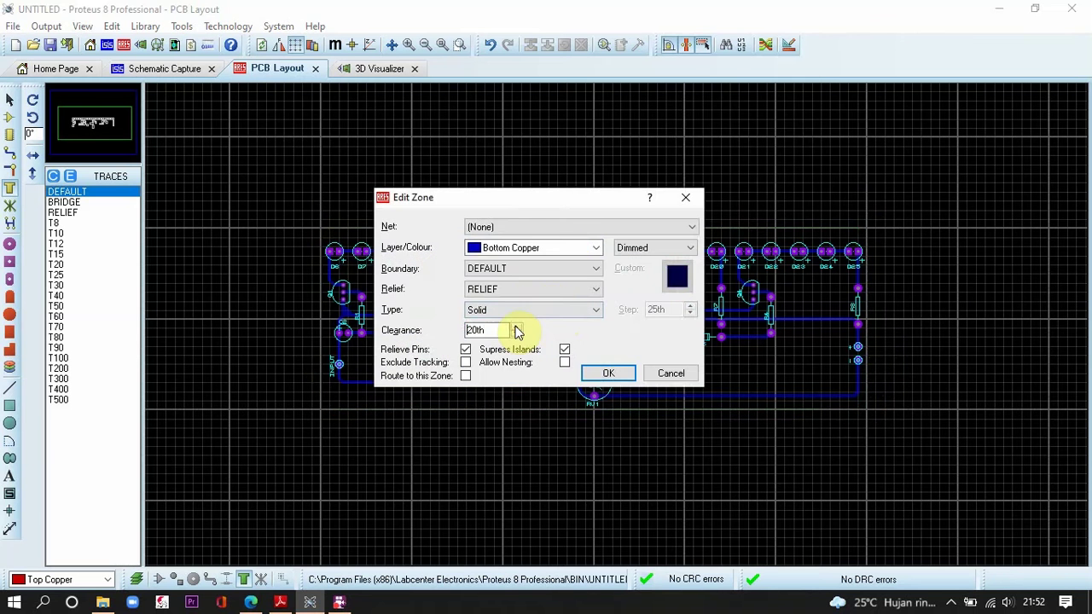
left_click(610, 373)
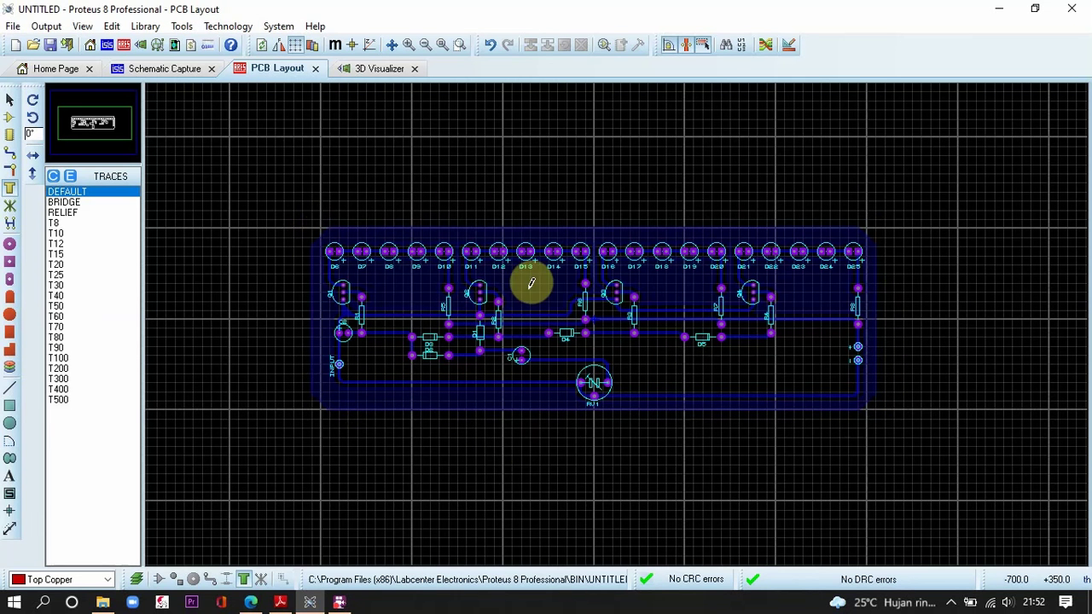
key("ctrl+z")
left_click(315, 239)
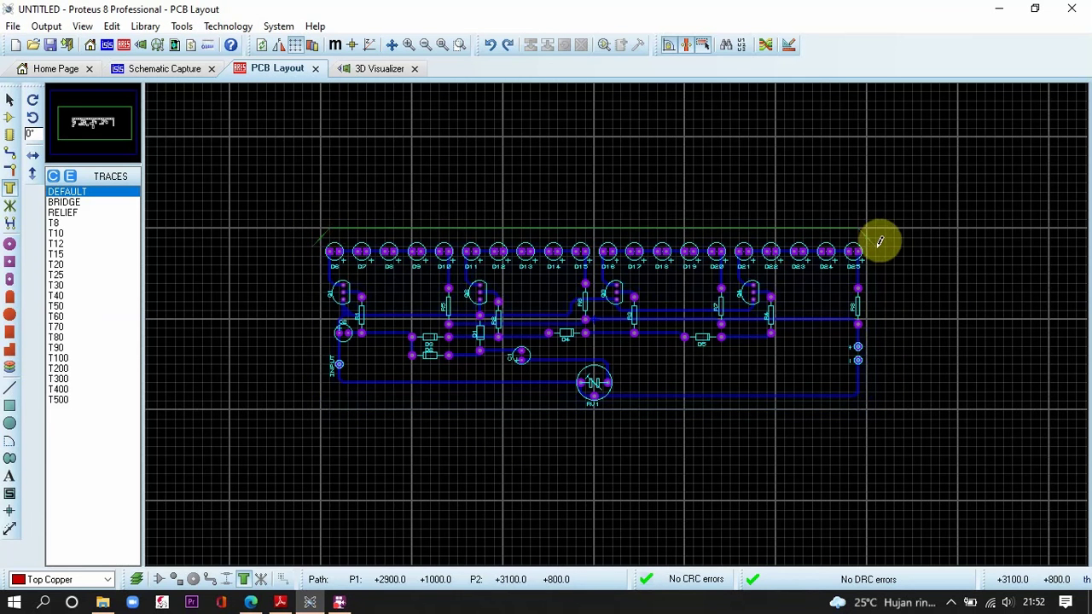
left_click(862, 407)
left_click(331, 407)
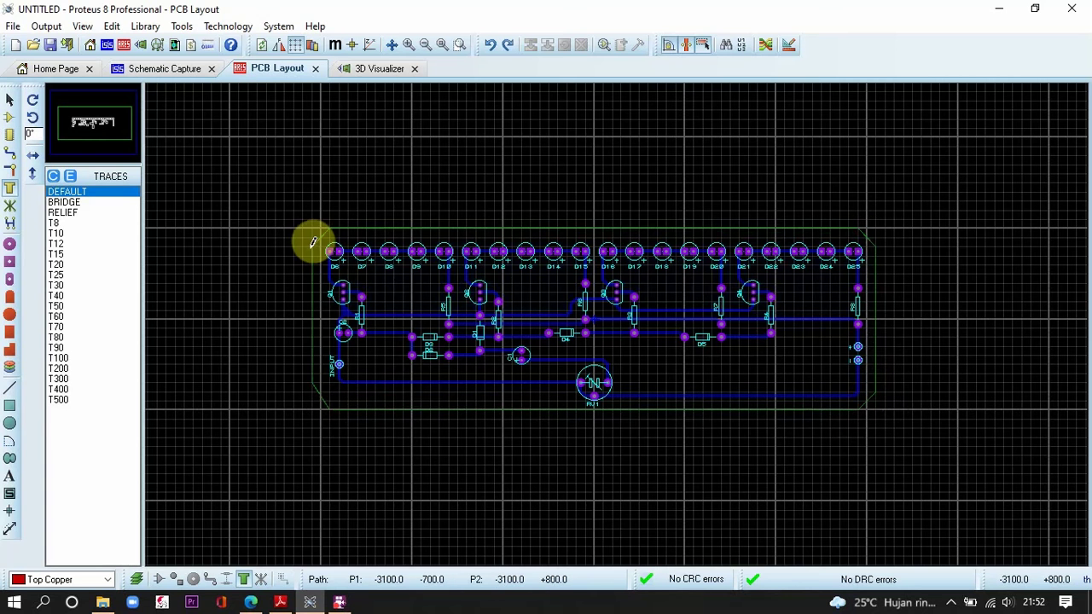
key("Escape")
Outline a copper zone with chamfered corners around all components of the board
left_click(312, 245)
left_click(330, 228)
left_click(858, 228)
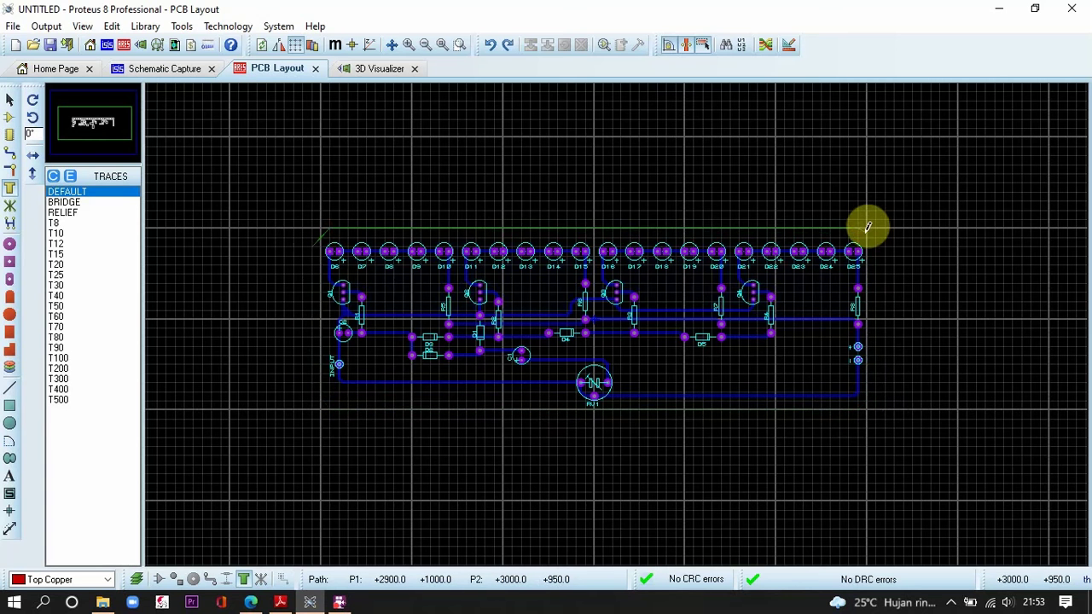
left_click(876, 246)
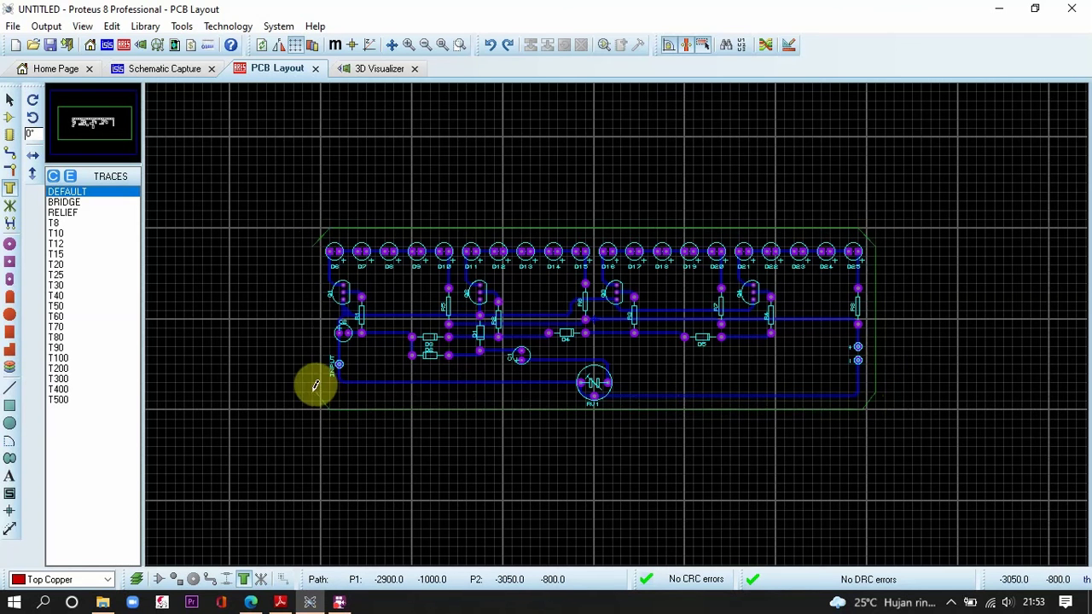
left_click(315, 391)
left_click(313, 245)
Create the zone as a solid fill on Bottom Copper with a T30 boundary
left_click(519, 249)
left_click(489, 271)
left_click(489, 270)
left_click(484, 365)
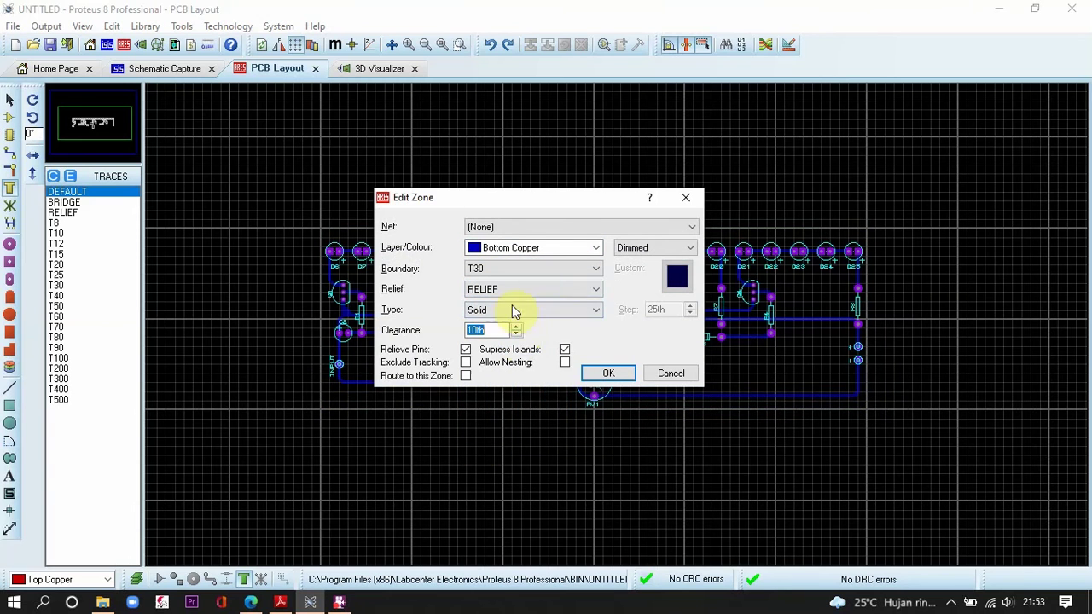
left_click(512, 306)
left_click(512, 306)
left_click(609, 369)
Check the board with its copper zone in the 3D view and return to the PCB layout
middle_click(687, 317)
left_click(380, 68)
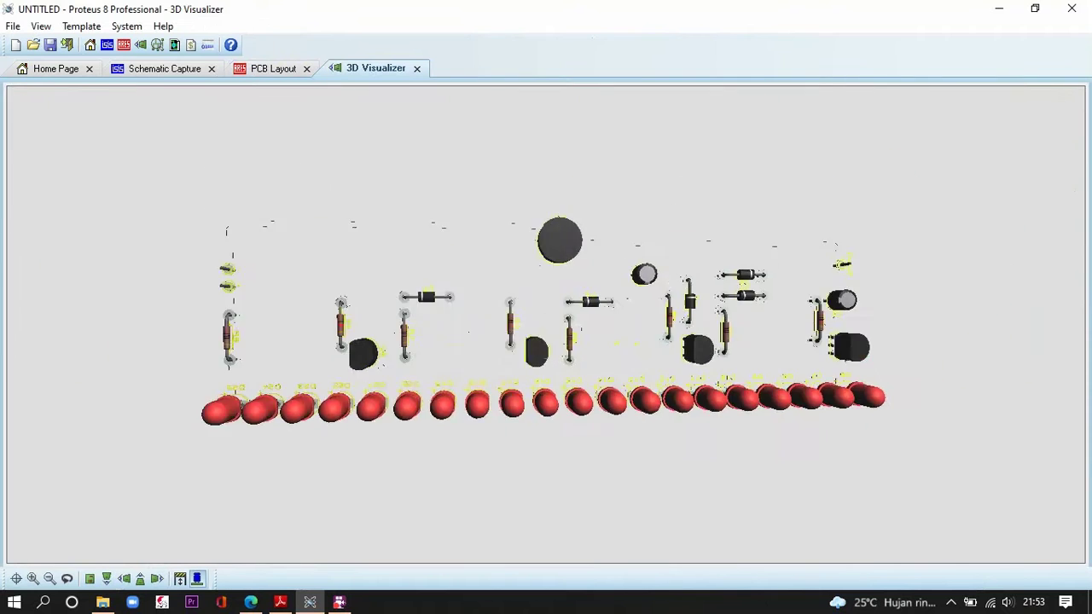
left_click(275, 68)
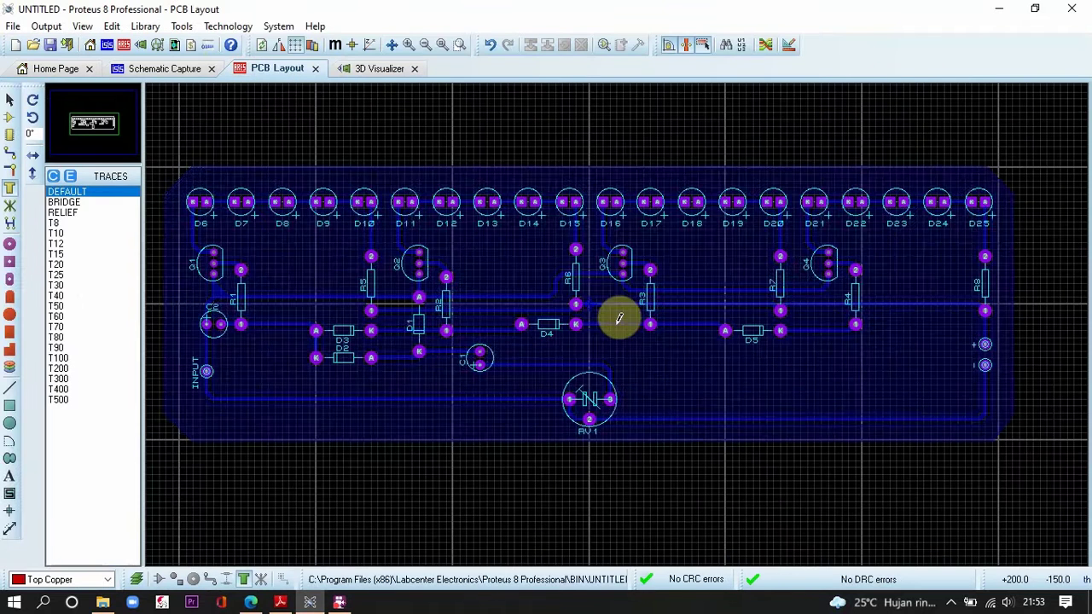
Add a horizontal dimension above the LED row spanning the straight part of the zone's upper edge, with format string %m
scroll(619, 319, "down", 1)
left_click(10, 529)
left_click(336, 210)
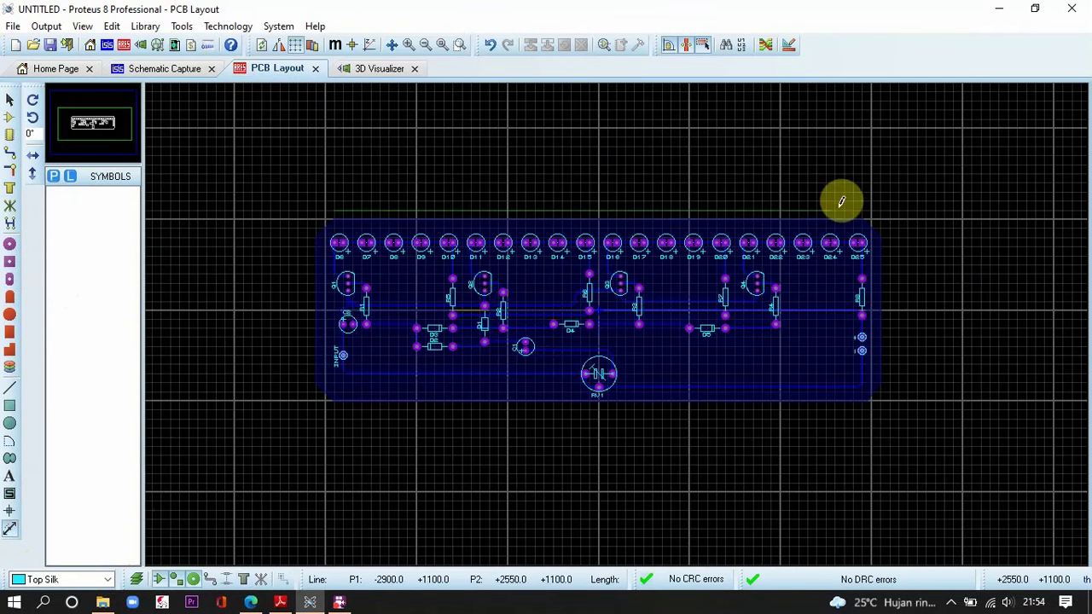
left_click(863, 208)
right_click(607, 208)
left_click(609, 216)
type("%m")
key("Return")
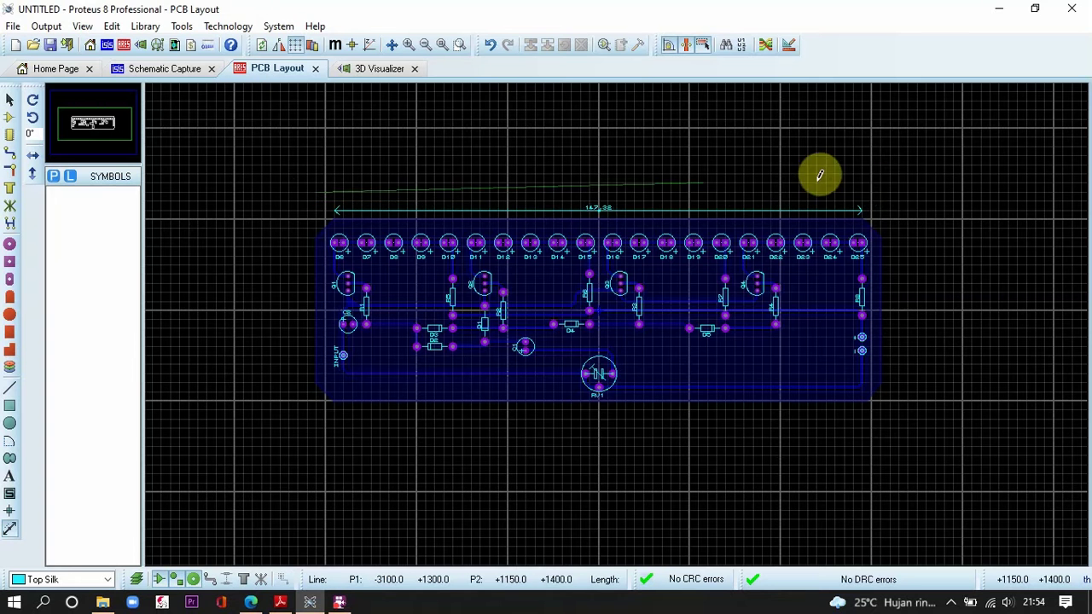
Add a second horizontal dimension above the first across the zone's full width, with format string %m
double_click(619, 197)
type("%m")
key("Return")
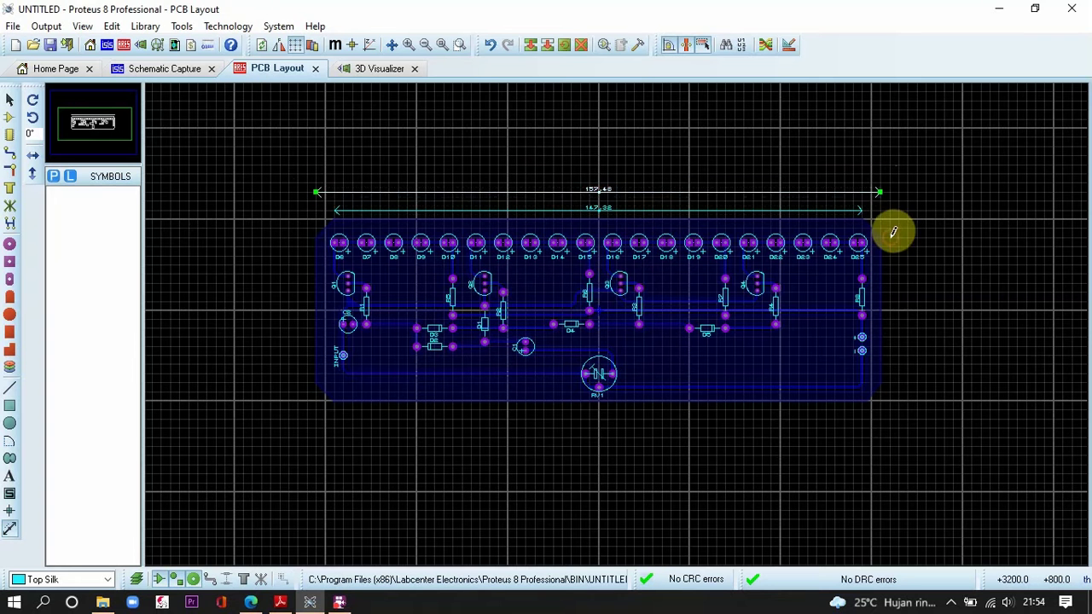
left_click_drag(893, 225, 891, 237)
scroll(898, 285, "up", 1)
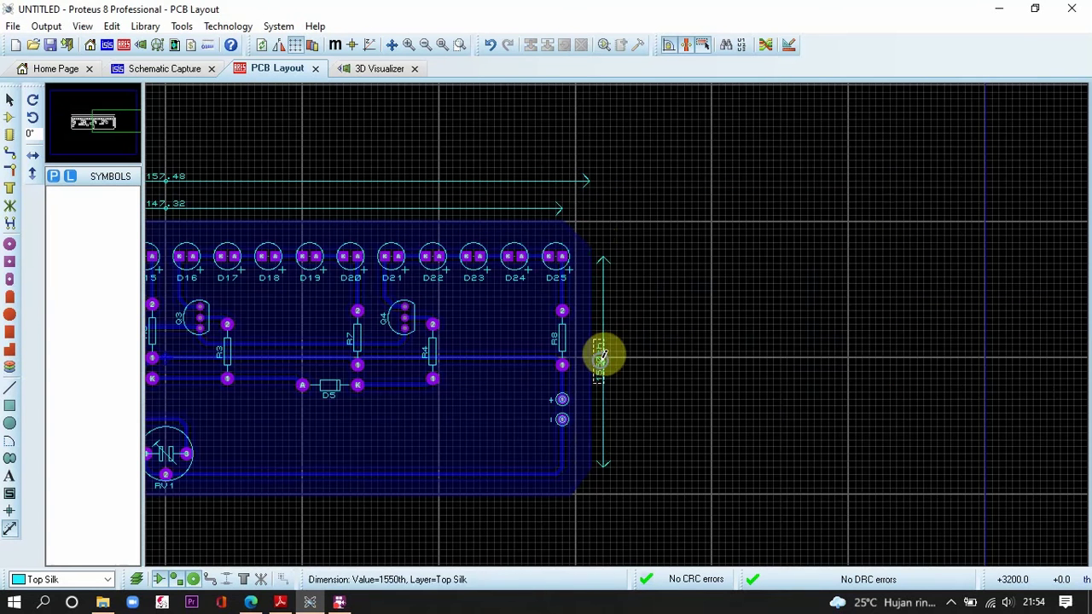
right_click(604, 355)
right_click(604, 355)
Add a vertical dimension along the straight part of the zone's edge beside R8, with format string %m
left_click_drag(590, 247, 592, 463)
double_click(595, 350)
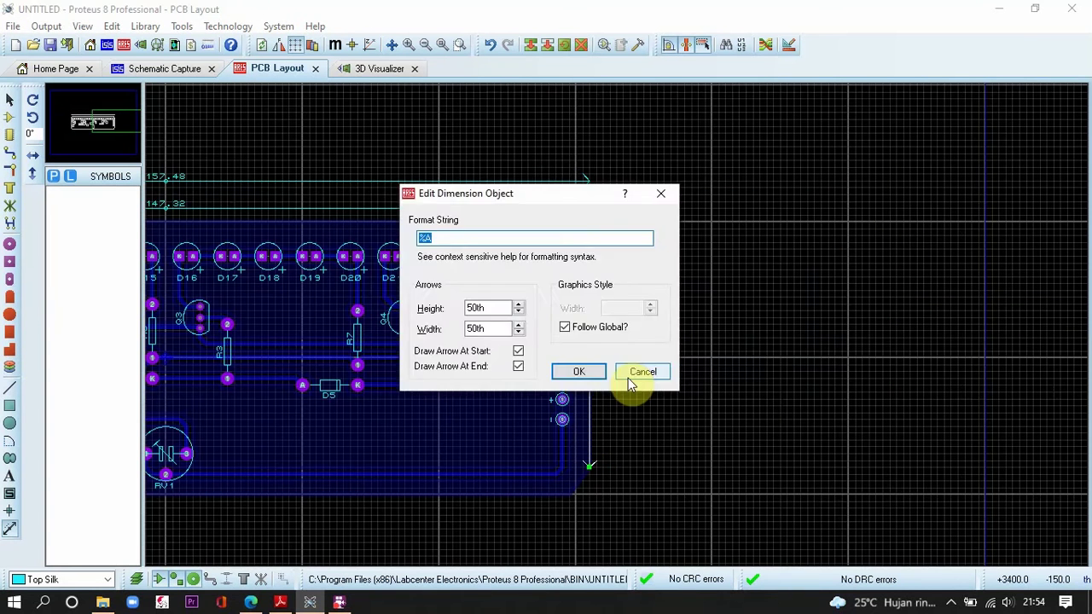
type("%m")
key("Return")
Add a vertical dimension spanning the zone's full height outside the previous vertical one, with format string %m
left_click(613, 219)
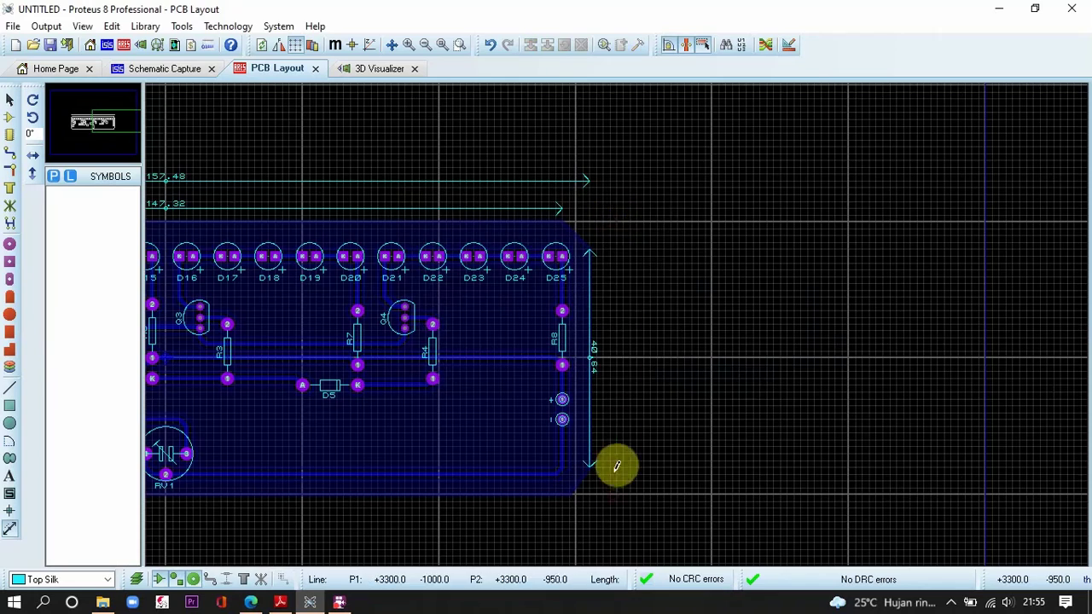
left_click(619, 219)
right_click(627, 346)
left_click(646, 373)
type("%m")
key("Return")
scroll(616, 327, "down", 2)
scroll(494, 325, "up", 1)
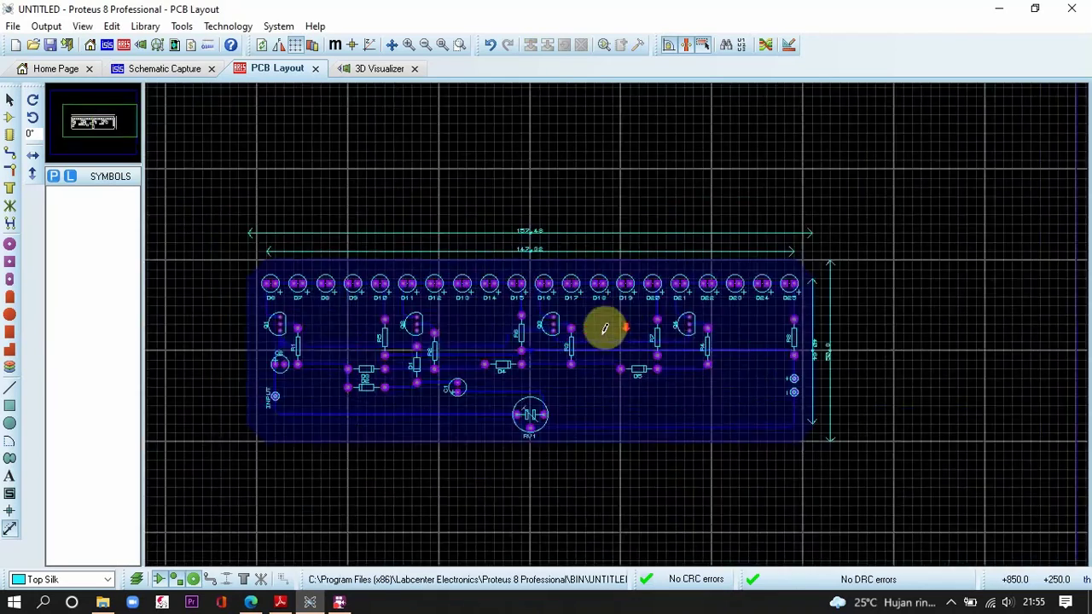
Inspect the dimensioned board in the 3D view from different angles, including the back, front and top views
left_click(378, 68)
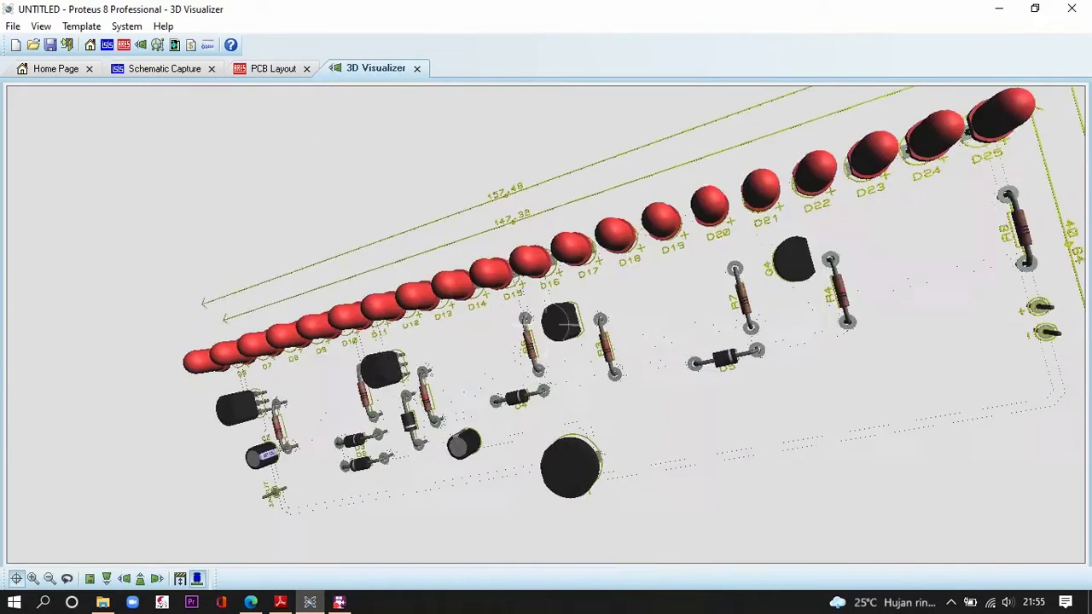
mouse_move(561, 324)
left_mouse_down()
mouse_move(549, 332)
mouse_move(558, 319)
mouse_move(546, 310)
mouse_move(546, 324)
left_mouse_up()
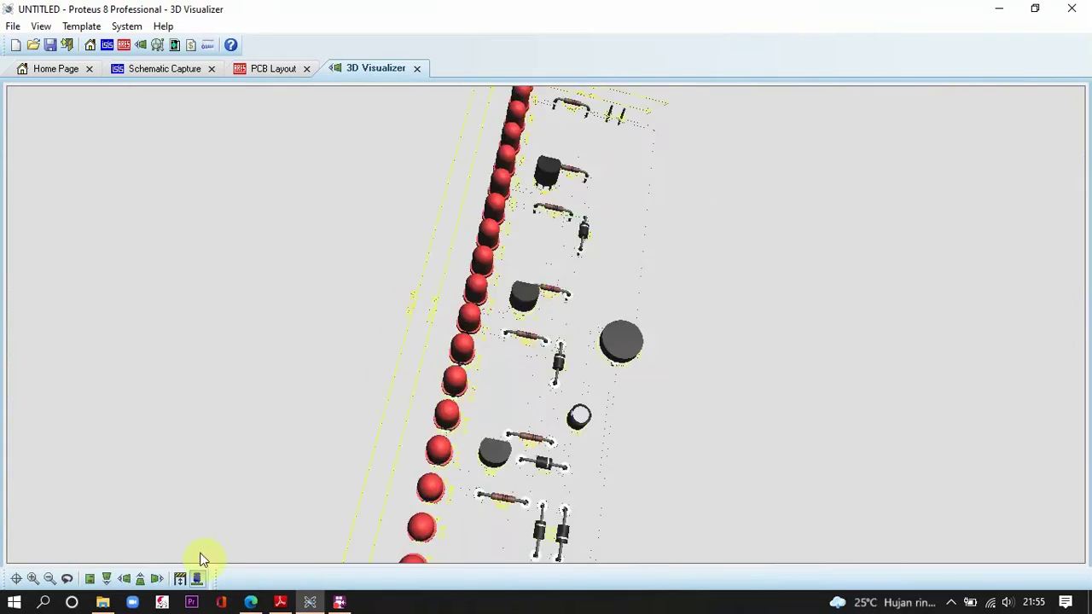
left_click(140, 579)
left_click(111, 580)
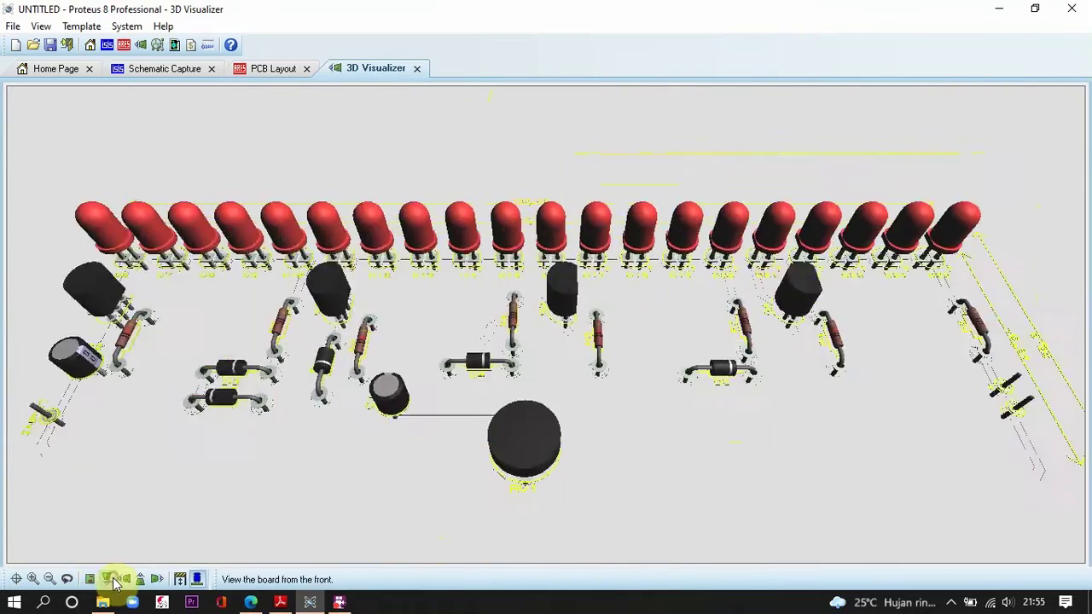
left_click(90, 580)
left_click(275, 70)
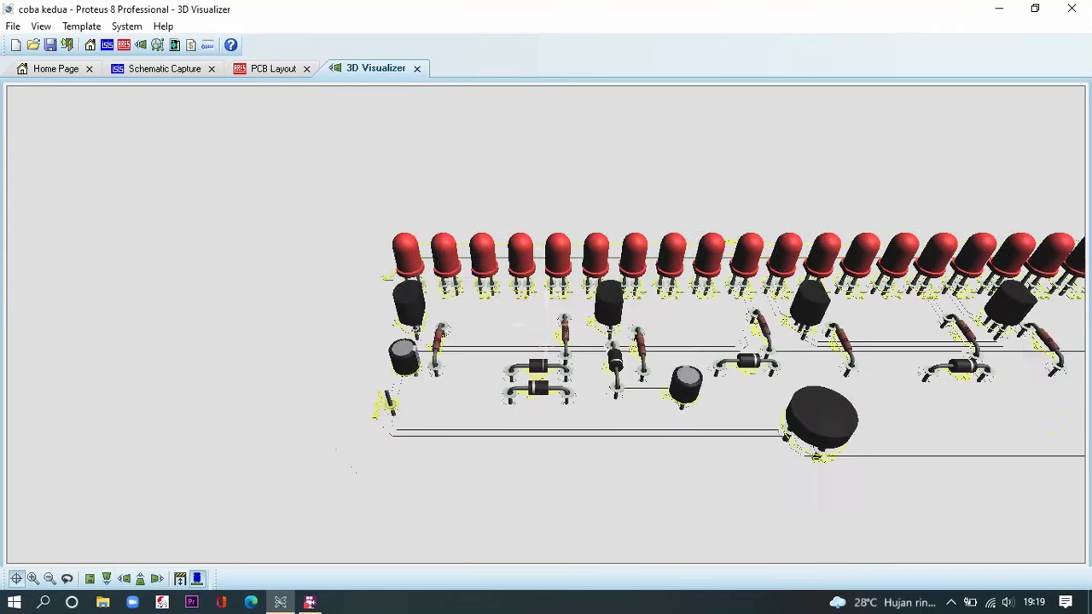
left_click(12, 26)
left_click(53, 132)
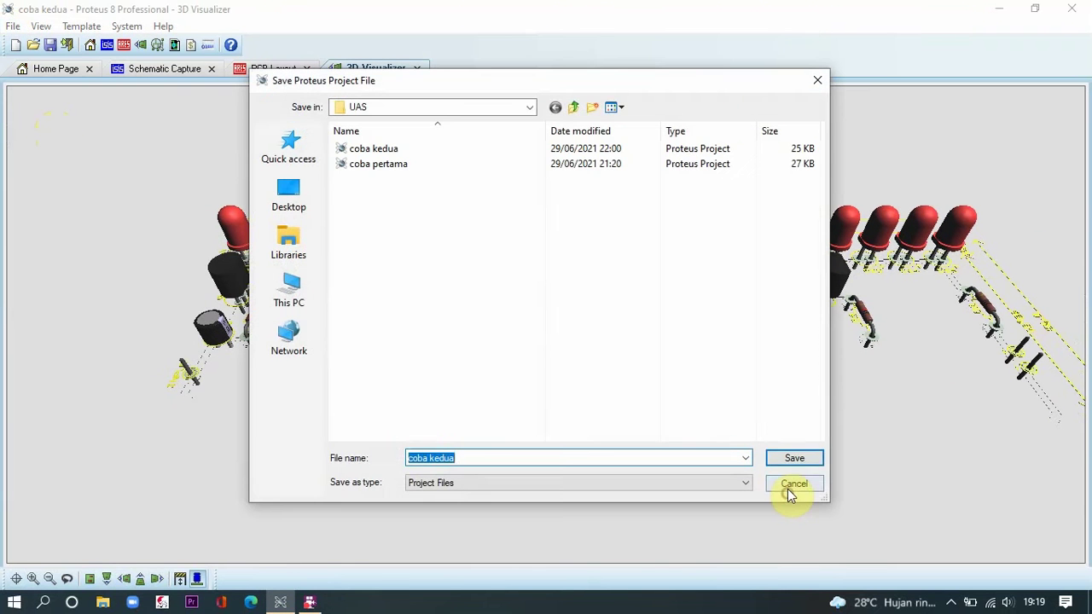
left_click(789, 486)
Export the 3D board model as an STL file named "skema 2" in the UAS folder
left_click(13, 26)
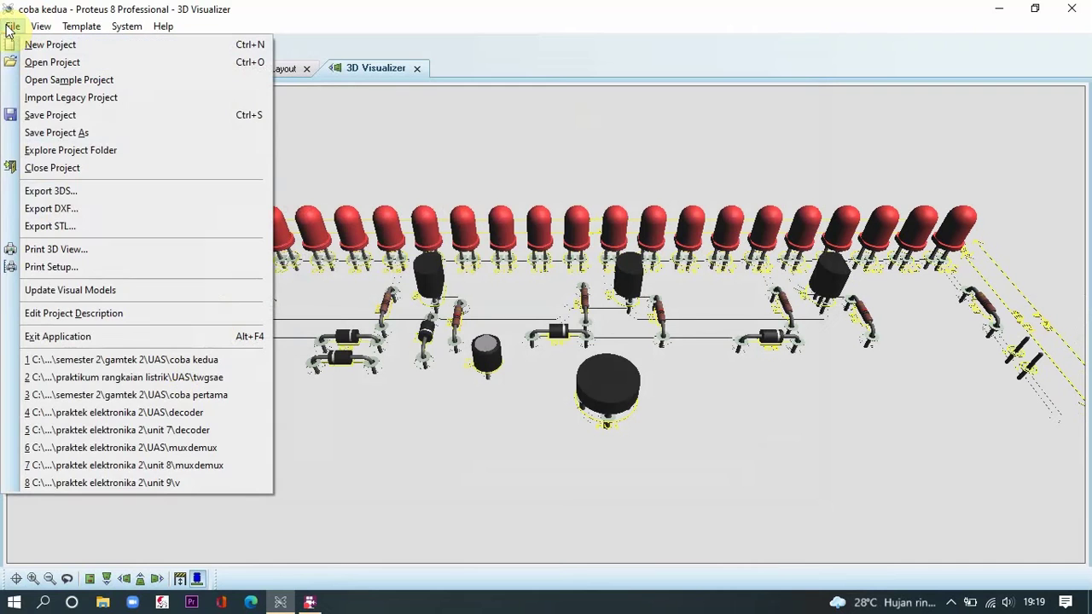
left_click(68, 226)
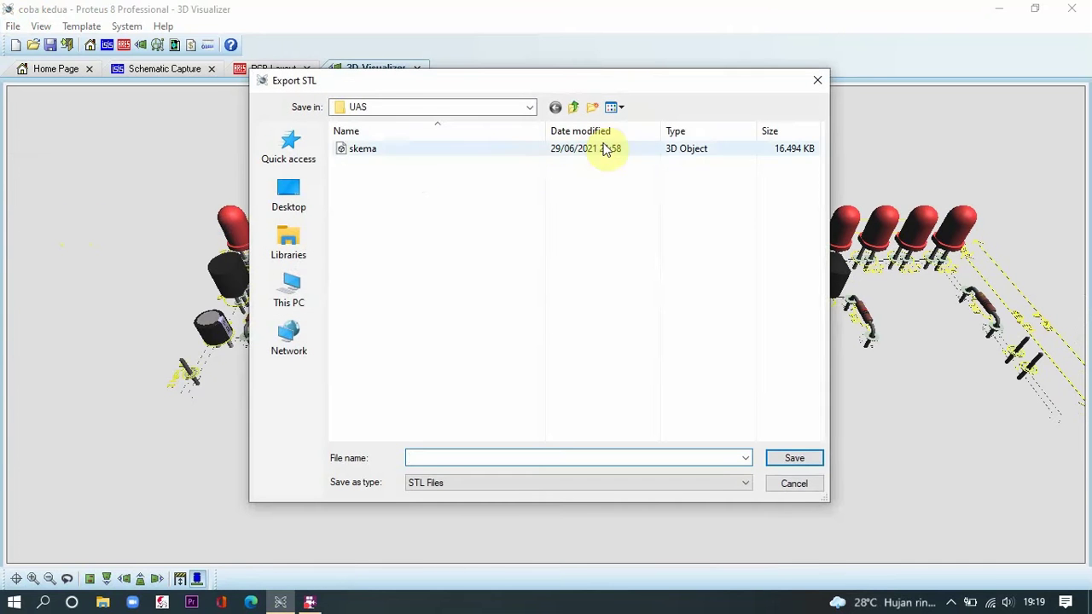
left_click(458, 149)
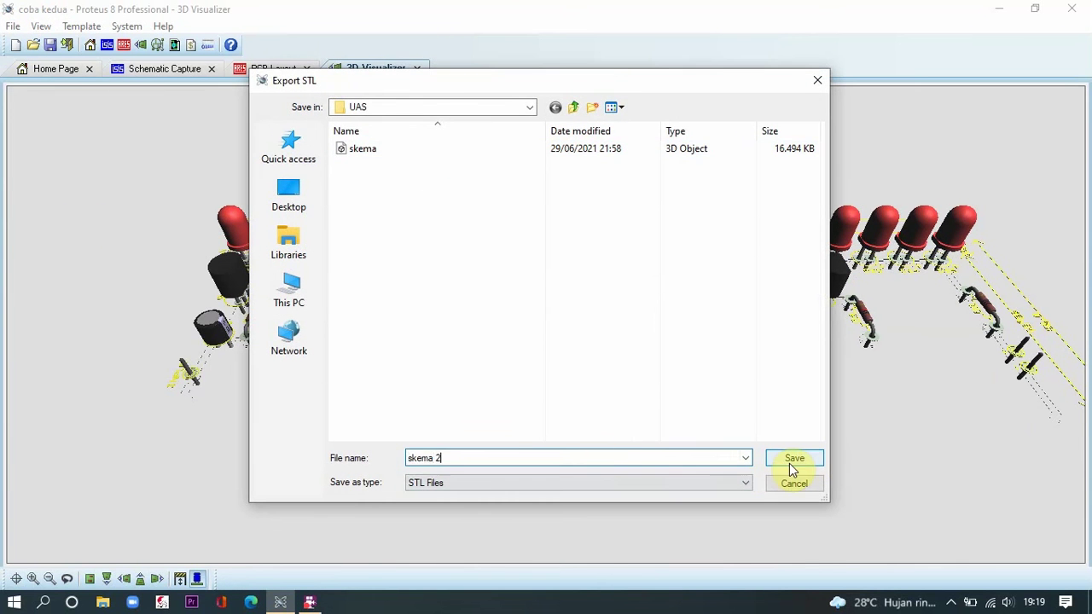
left_click(791, 461)
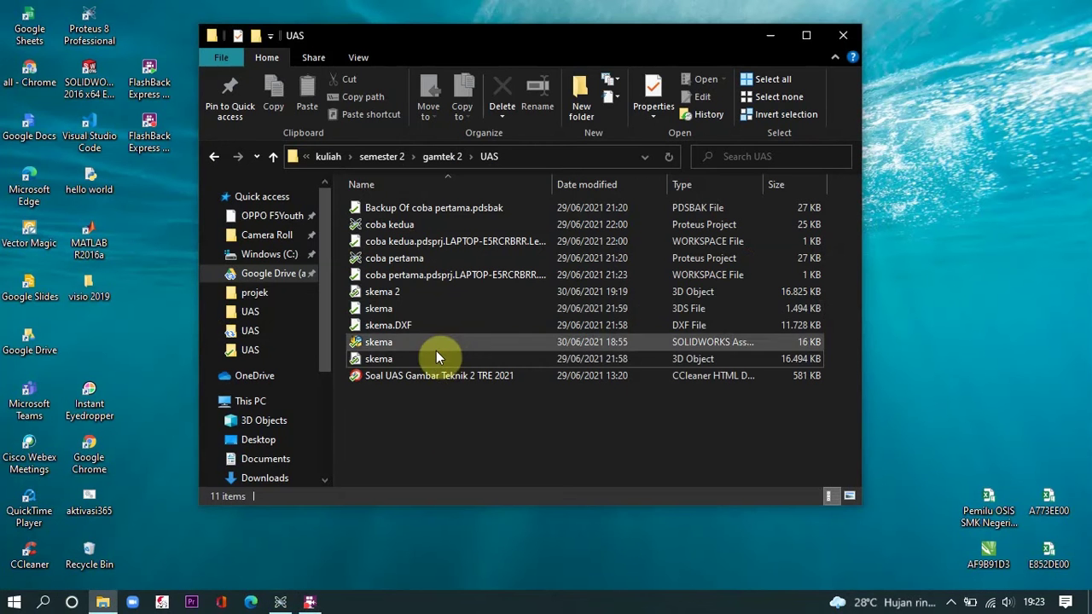
Open the exported "skema" STL file in 3D Viewer and rotate the board to view it from above
double_click(435, 359)
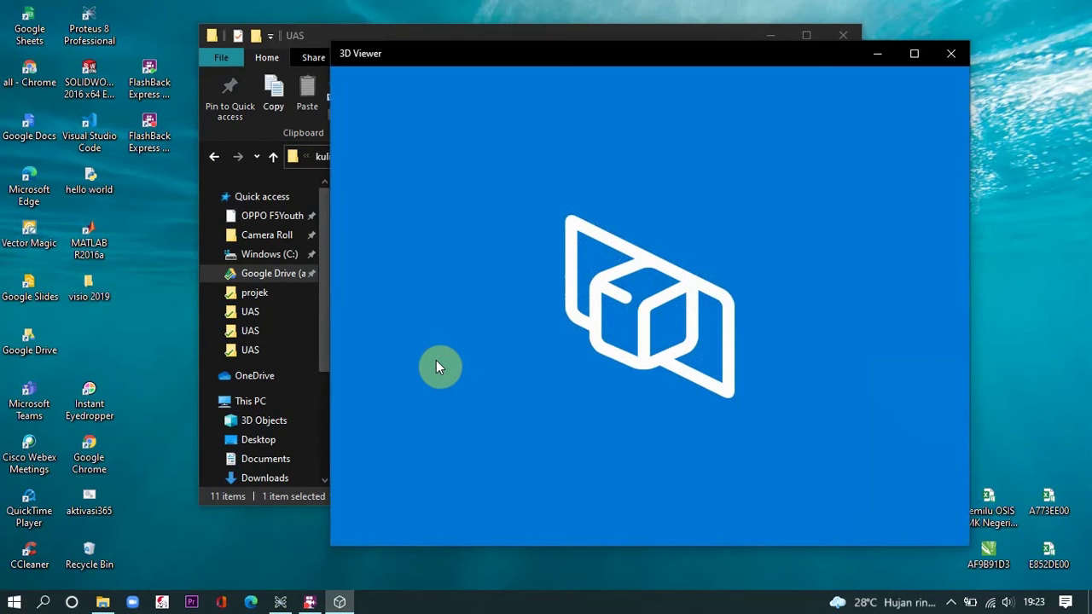
left_click(309, 602)
left_click(409, 200)
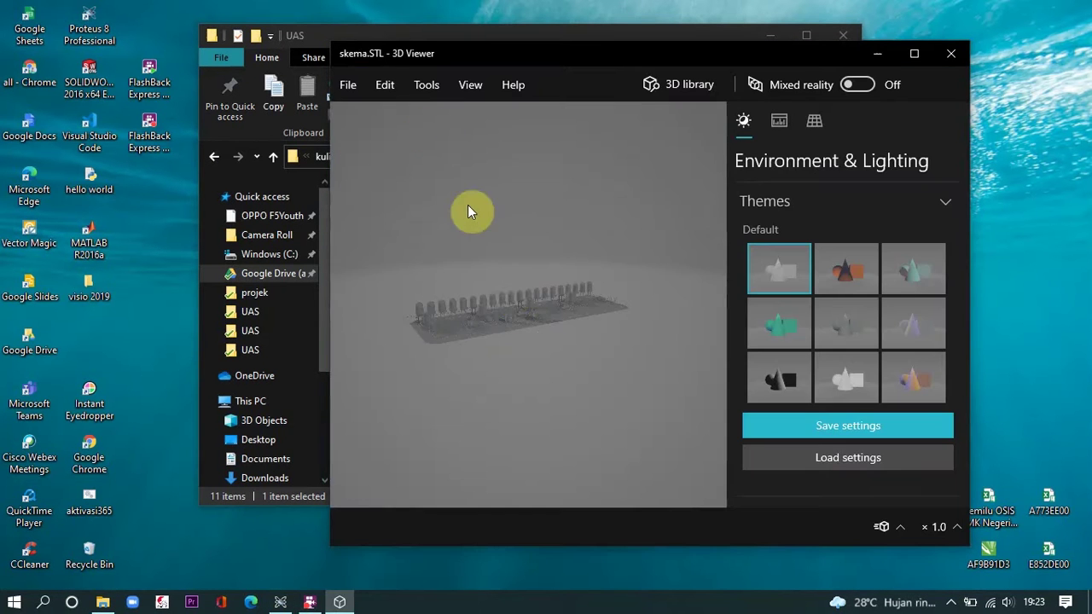
left_click_drag(467, 211, 654, 317)
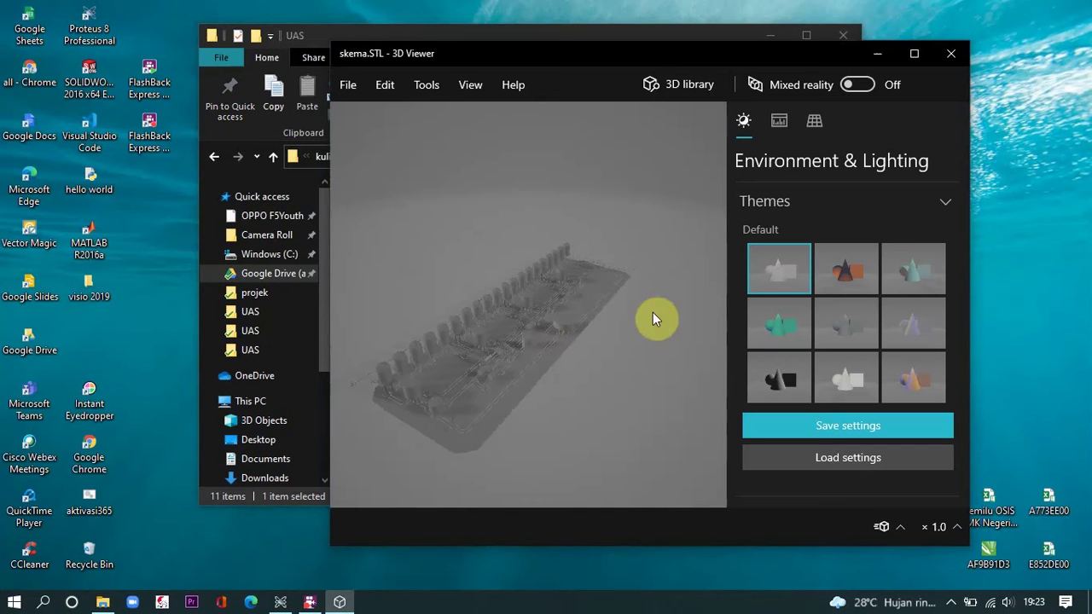
Preview several Environment & Lighting themes on the board model to compare how its components and tracks show
left_click(846, 268)
left_click(778, 322)
left_click(915, 371)
left_click(868, 386)
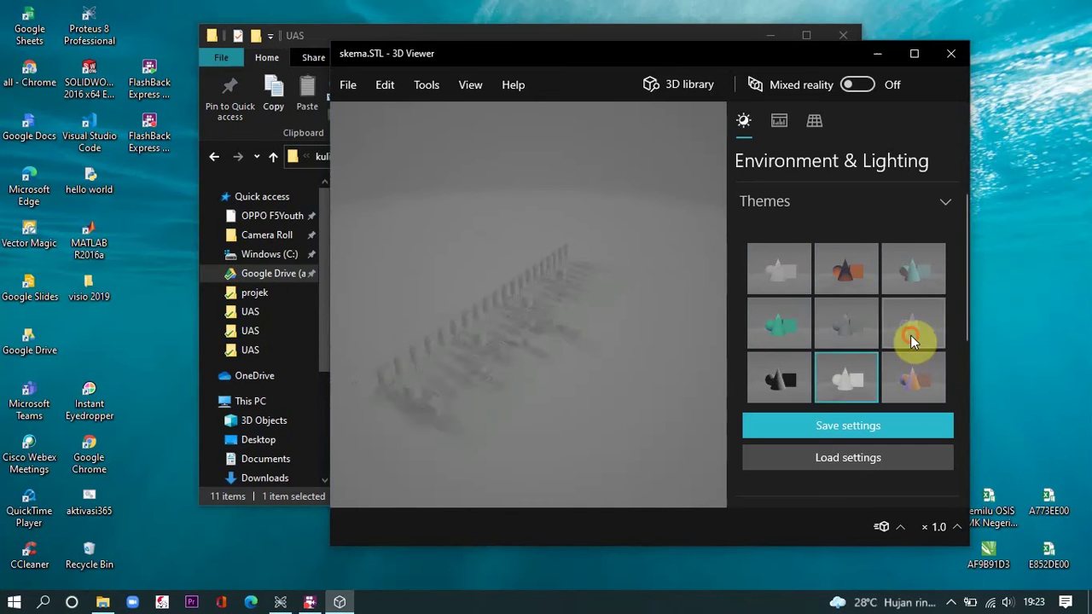
left_click(911, 337)
left_click(912, 280)
scroll(912, 280, "down", 1)
scroll(910, 282, "down", 3)
scroll(911, 307, "up", 2)
left_click(911, 319)
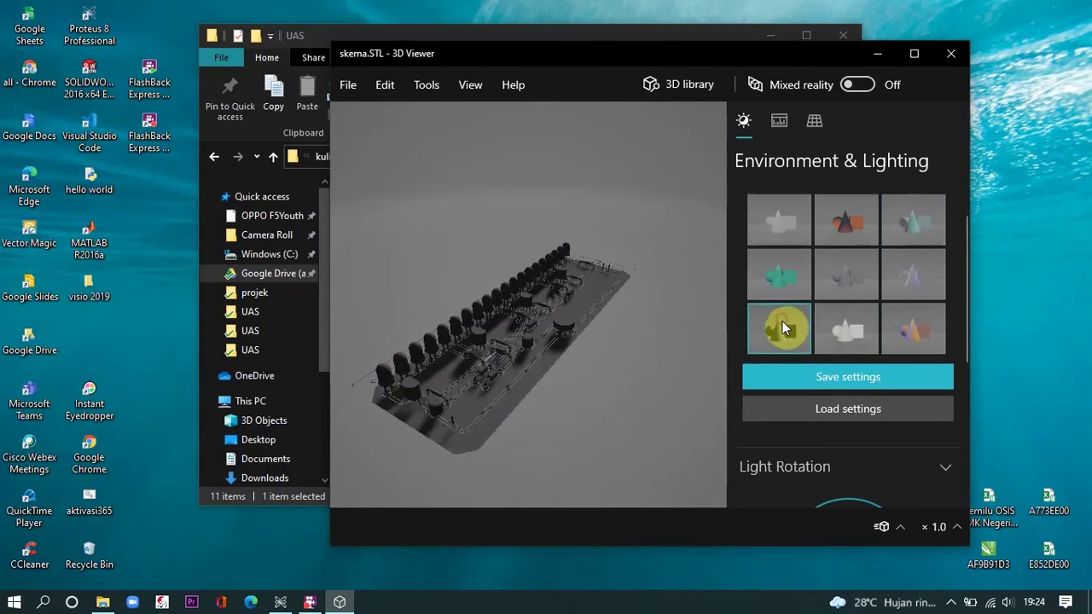
left_click(790, 225)
left_click(834, 220)
Inspect the board model from the side and from above under different lighting themes
left_click_drag(646, 253, 397, 226)
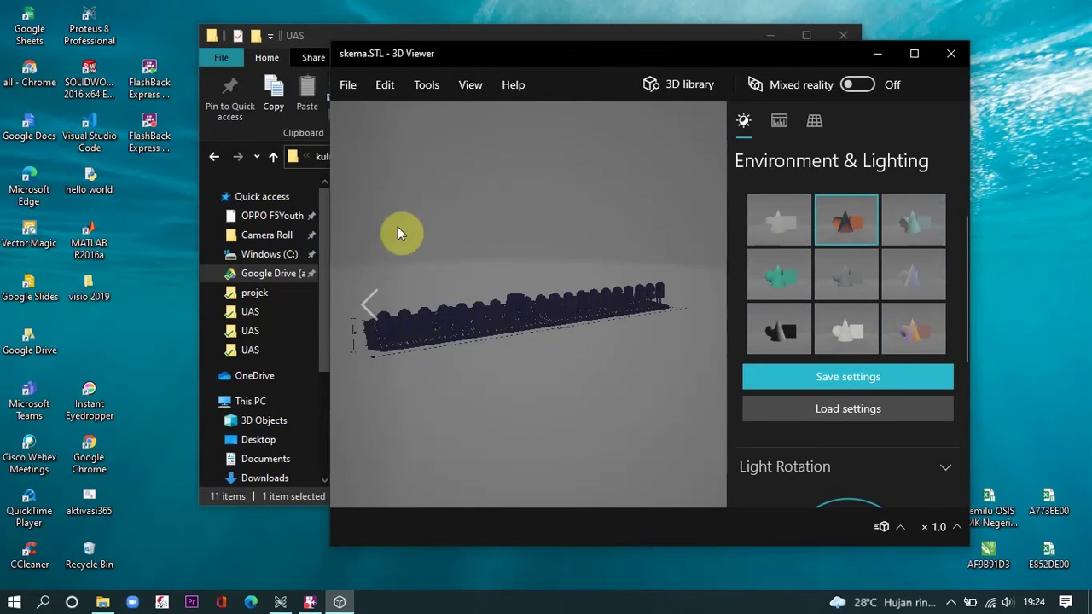
scroll(750, 321, "down", 2)
scroll(750, 322, "down", 1)
left_click(874, 306)
left_click_drag(616, 252, 489, 247)
scroll(790, 246, "up", 1)
scroll(789, 246, "up", 2)
left_click(817, 285)
left_click_drag(634, 299, 545, 432)
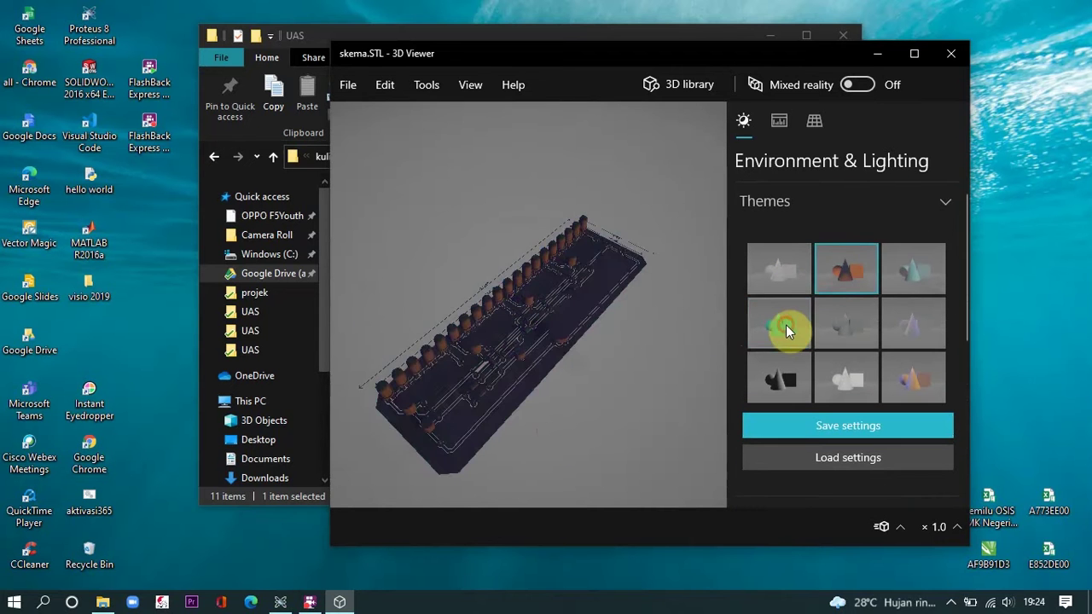
left_click(786, 324)
left_click_drag(608, 383, 674, 328)
left_click(923, 275)
left_click(779, 326)
left_click_drag(665, 384, 555, 341)
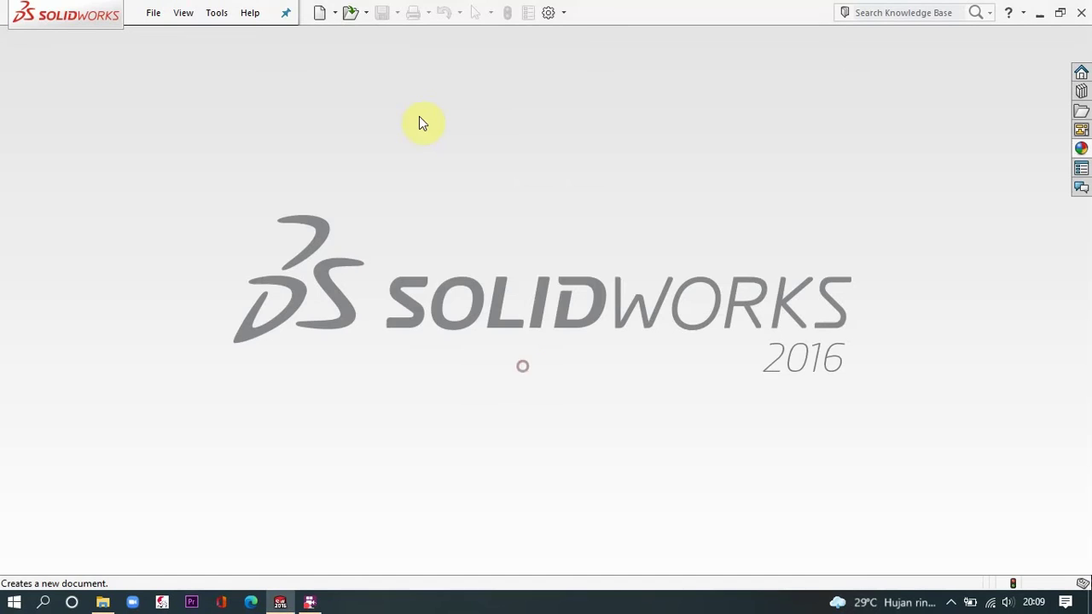
Switch to SOLIDWORKS, create a new part document and start a sketch on the Top plane
left_click(321, 14)
left_click(593, 452)
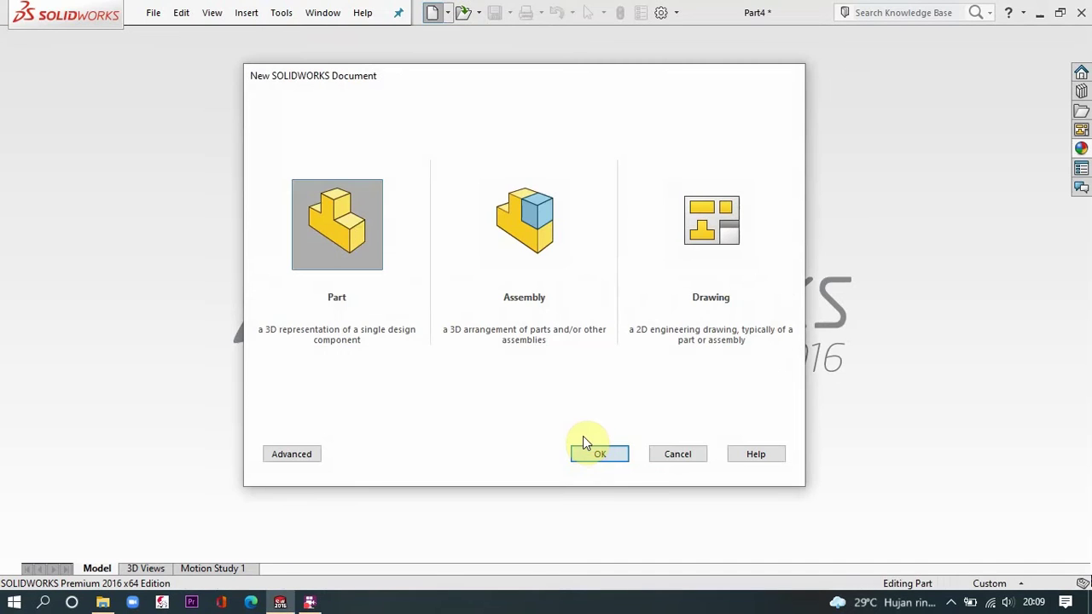
left_click(71, 286)
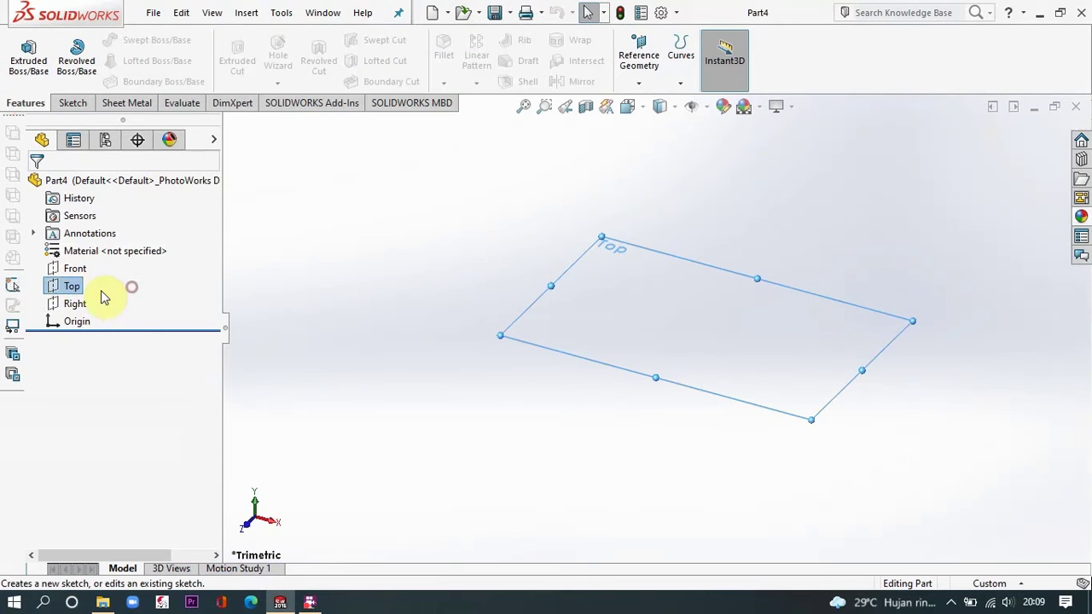
right_click(71, 286)
left_click(92, 263)
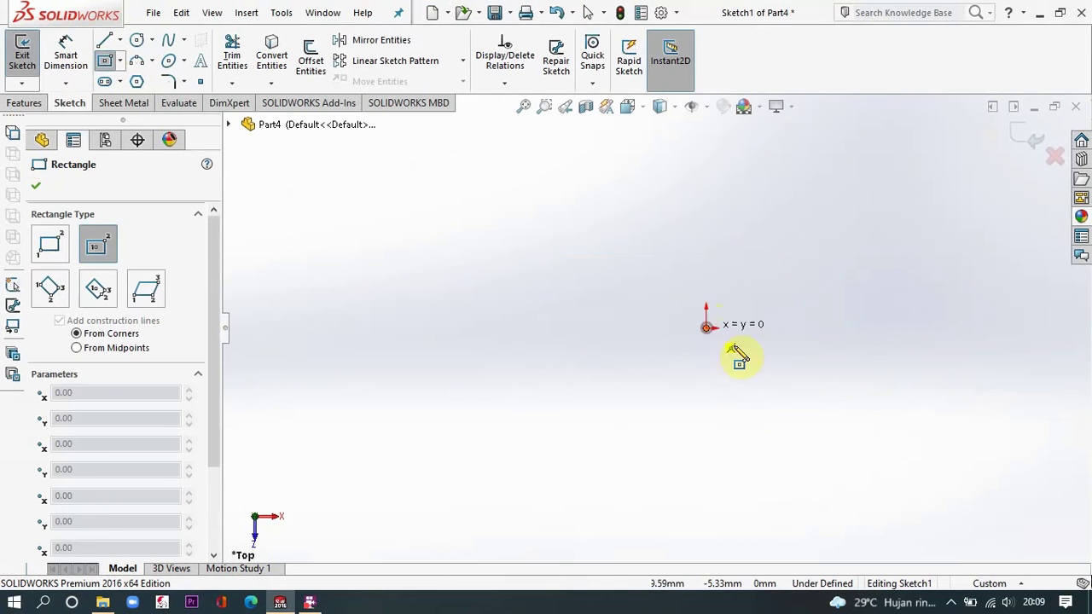
Sketch a center rectangle about 140 by 76 mm from the origin and set the document units to MMGS
left_click(706, 328)
left_click(858, 399)
left_click(990, 584)
left_click(949, 503)
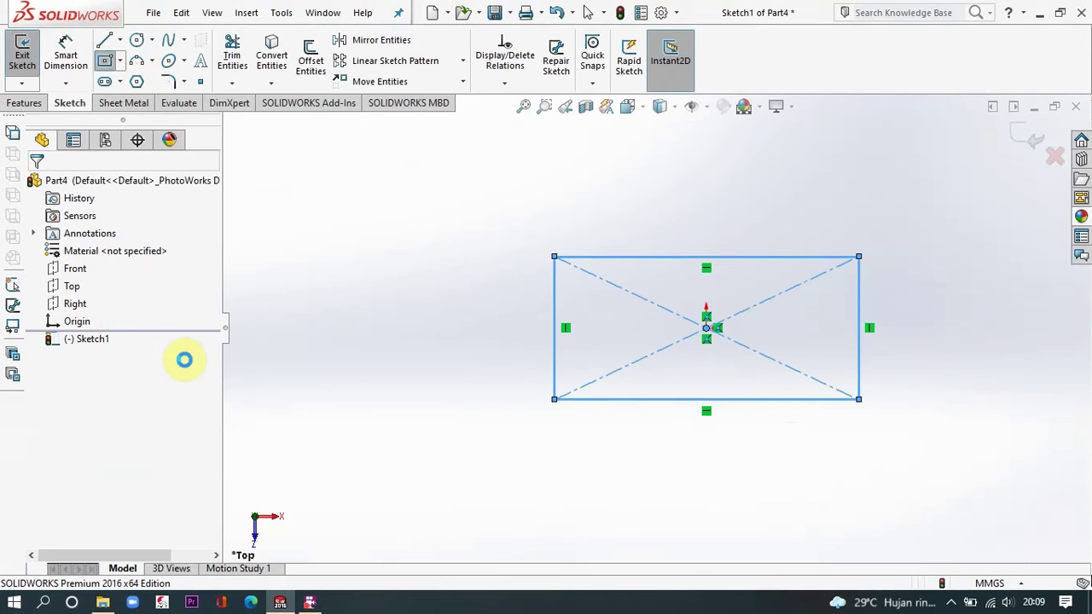
Dimension the rectangle's upper edge to 161.32 mm
left_click(93, 334)
left_click(99, 291)
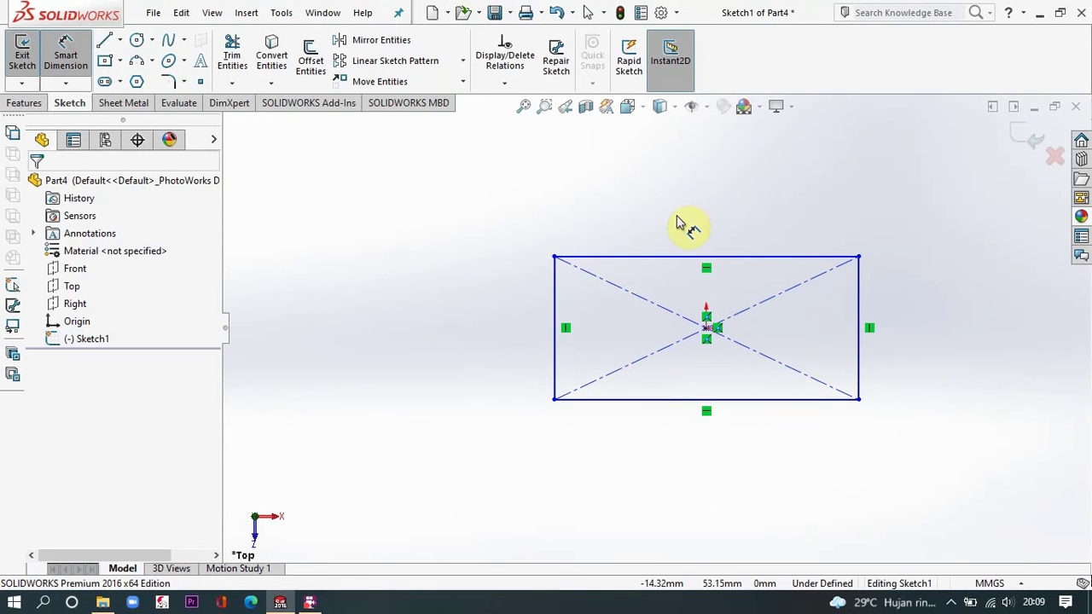
left_click(684, 257)
left_click(681, 203)
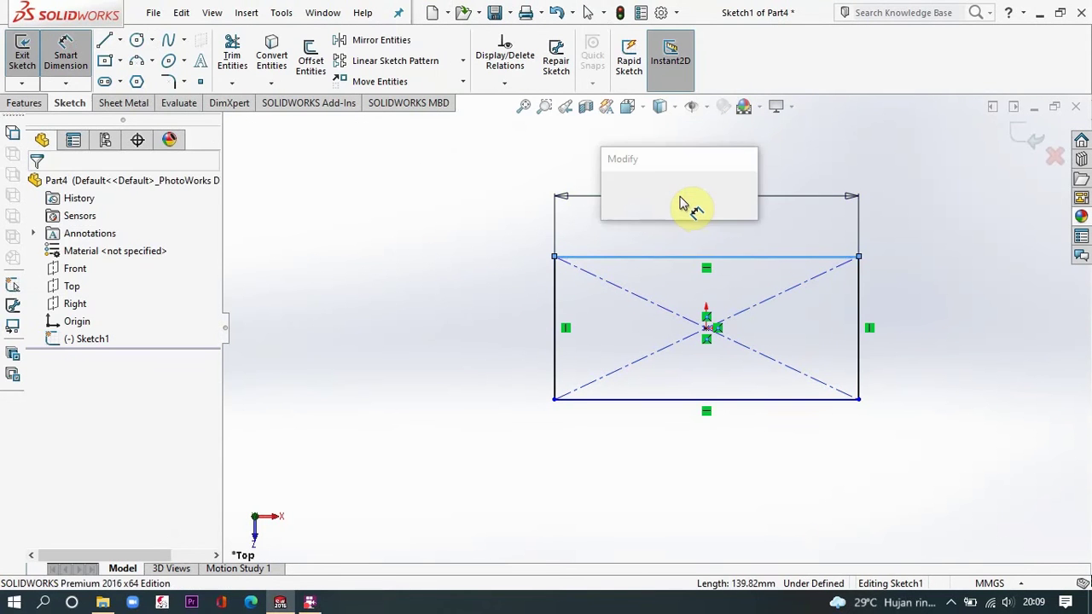
type("161.")
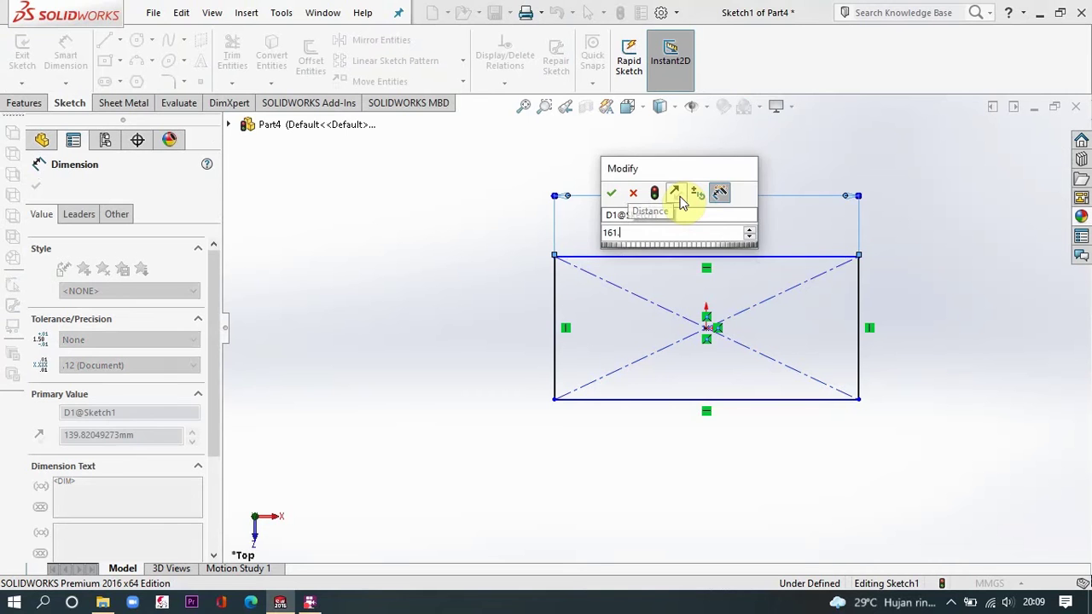
type("32")
key("Return")
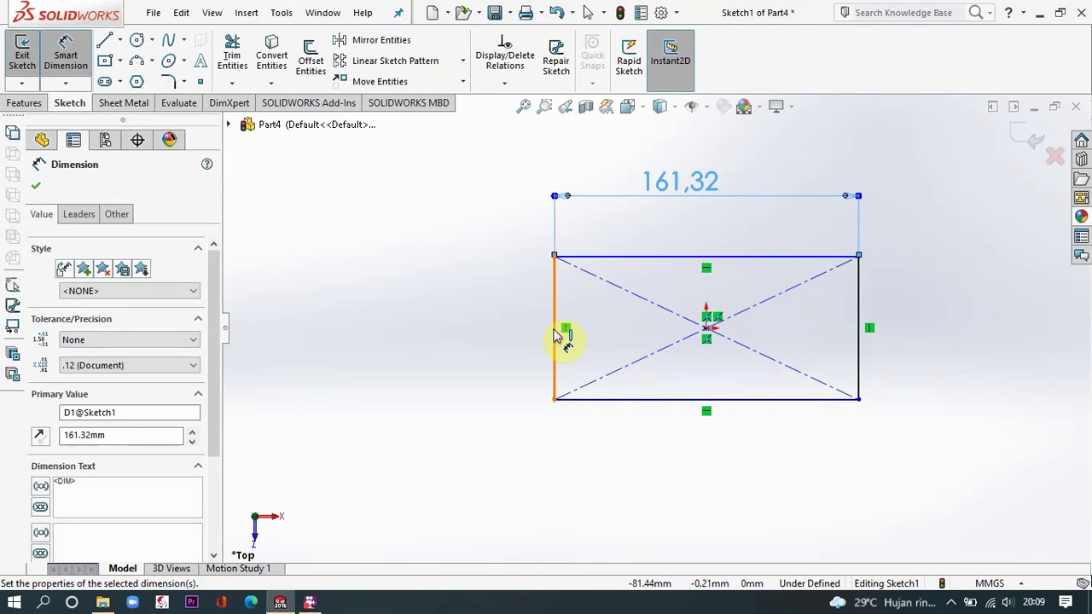
Dimension the rectangle's left edge to 54.64 mm
left_click(554, 336)
left_click(377, 338)
type("54")
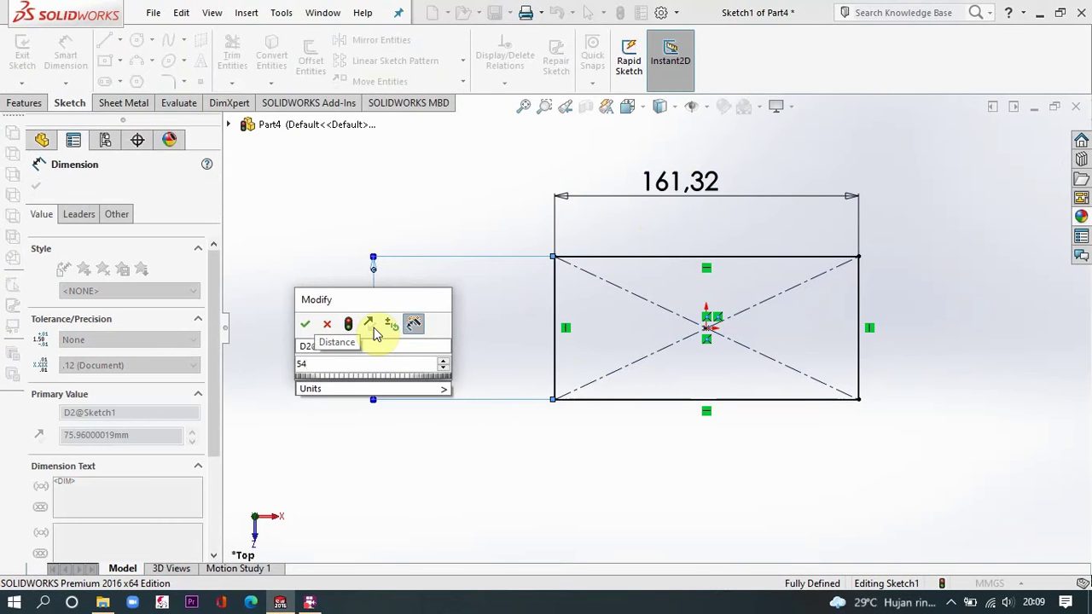
type(".64")
key("Return")
Sketch a horizontal construction line along the upper edge from the rectangle's upper-left corner and dimension it to 5 mm
scroll(692, 313, "down", 4)
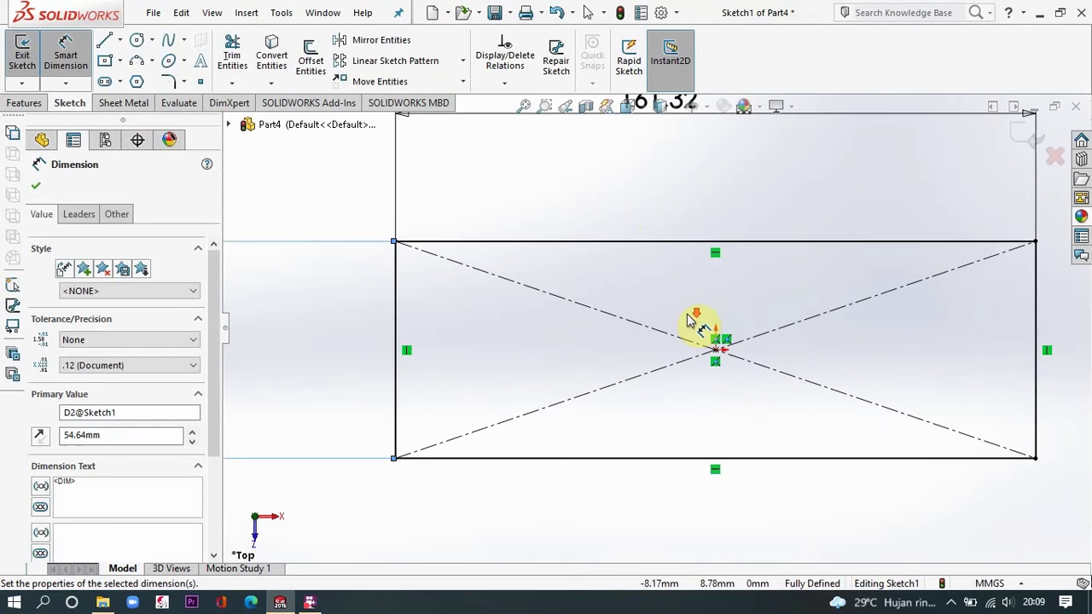
scroll(690, 328, "up", 1)
scroll(690, 346, "down", 1)
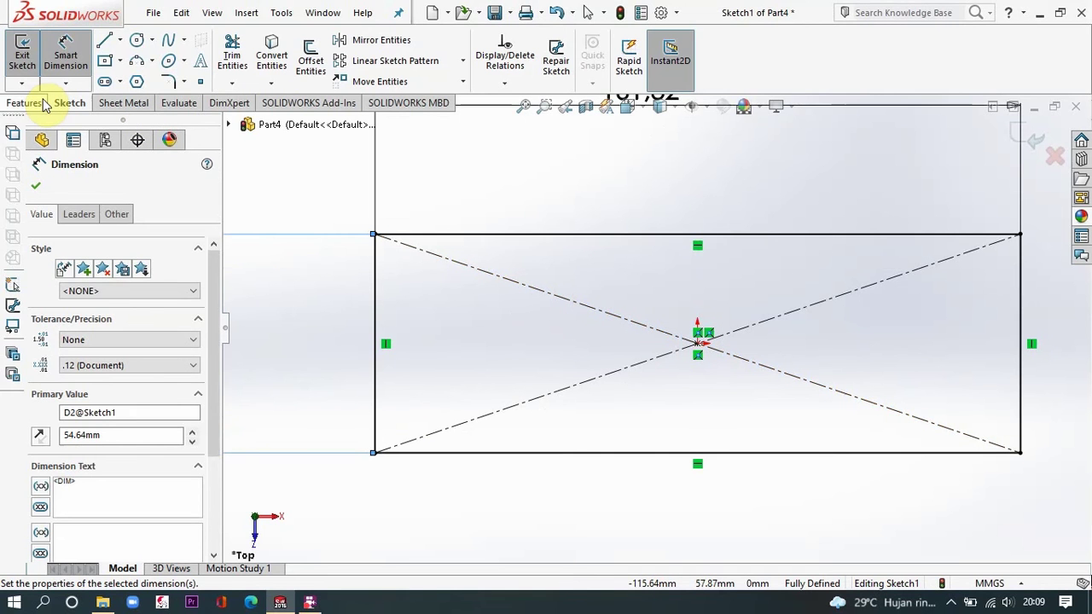
left_click(104, 40)
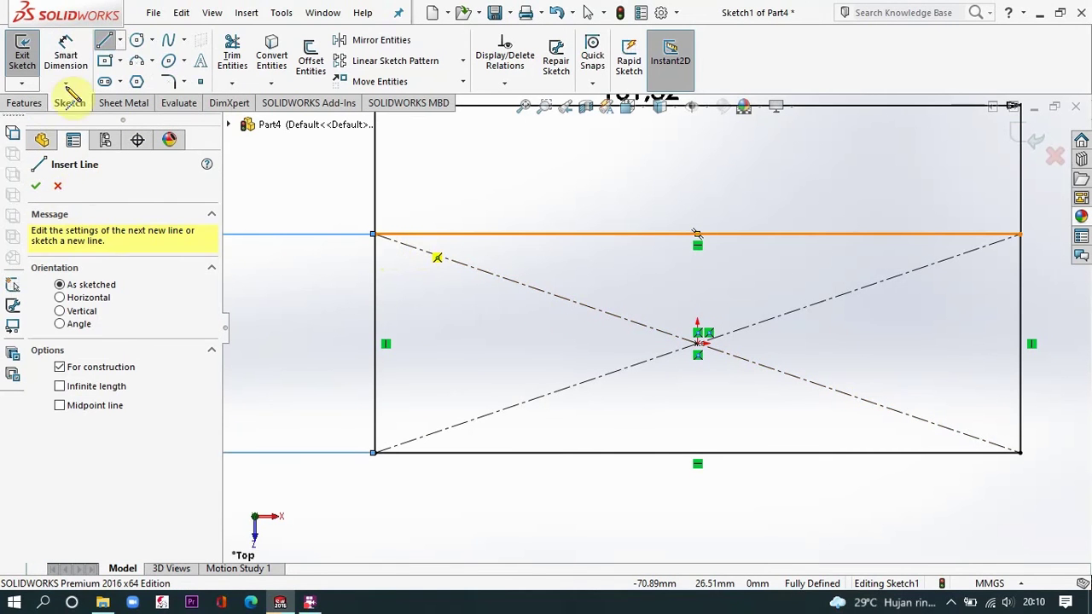
left_click_drag(414, 234, 376, 234)
left_click(375, 264)
left_click(65, 58)
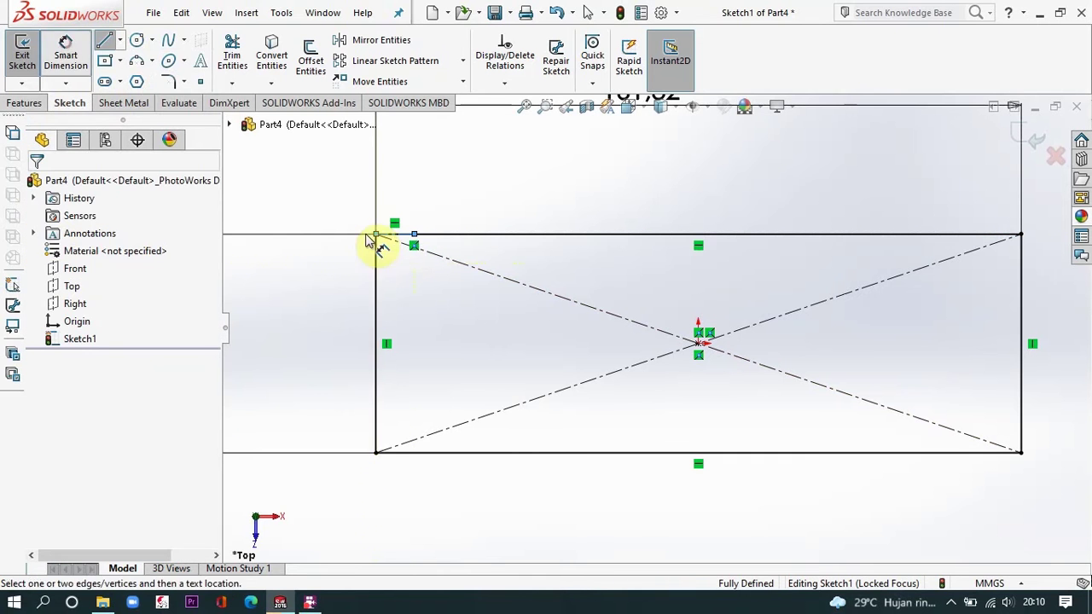
left_click(400, 235)
key("Escape")
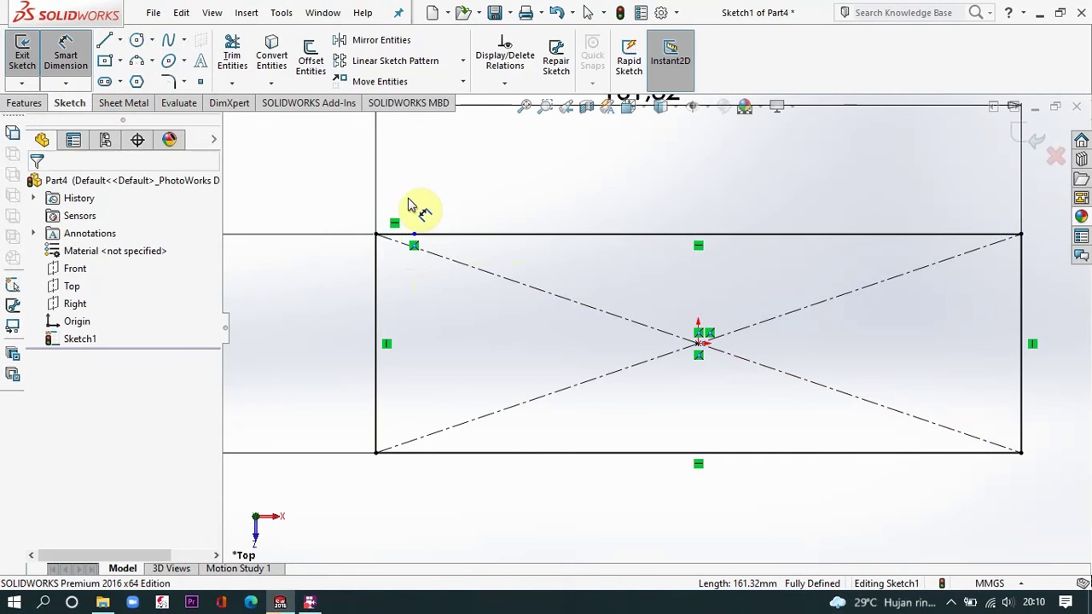
left_click(415, 235)
left_click(403, 187)
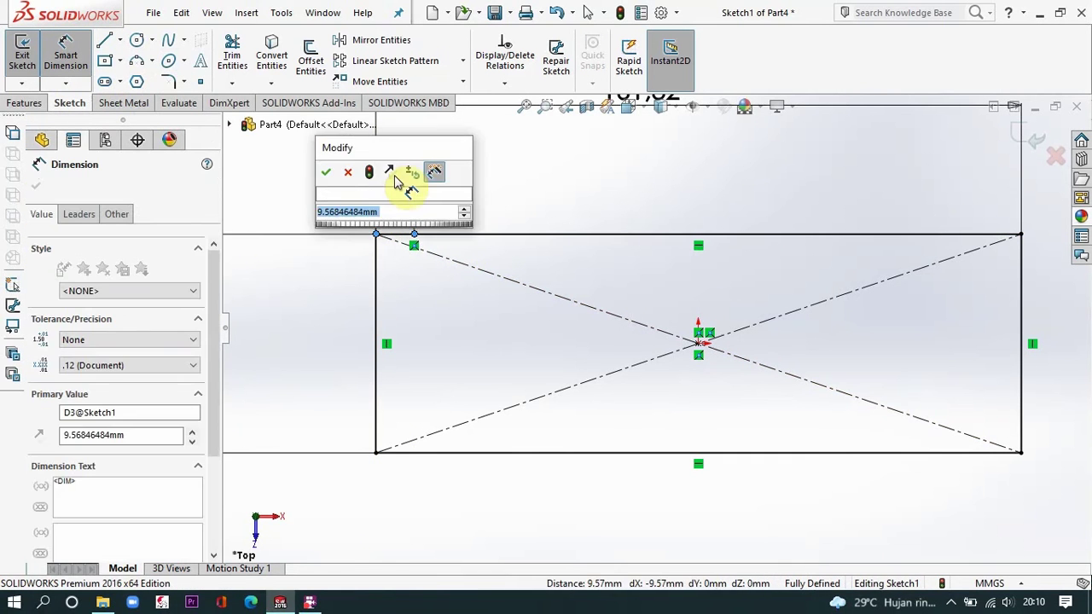
key("Return")
Sketch a vertical construction line down the left edge from the upper-left corner and dimension it to 5 mm
left_click(101, 42)
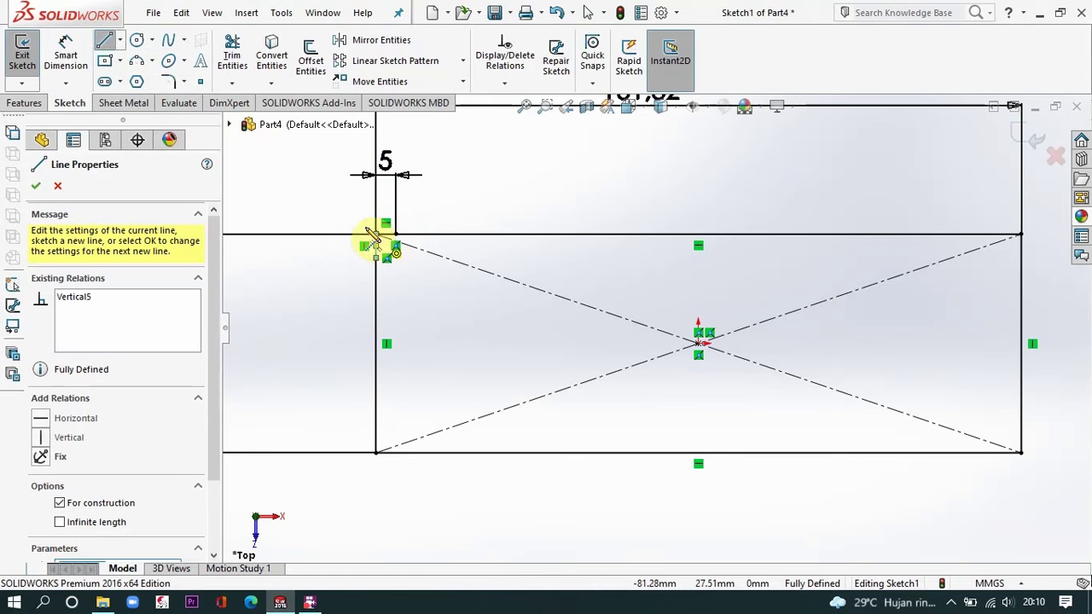
left_click(66, 53)
left_click(376, 235)
left_click(290, 240)
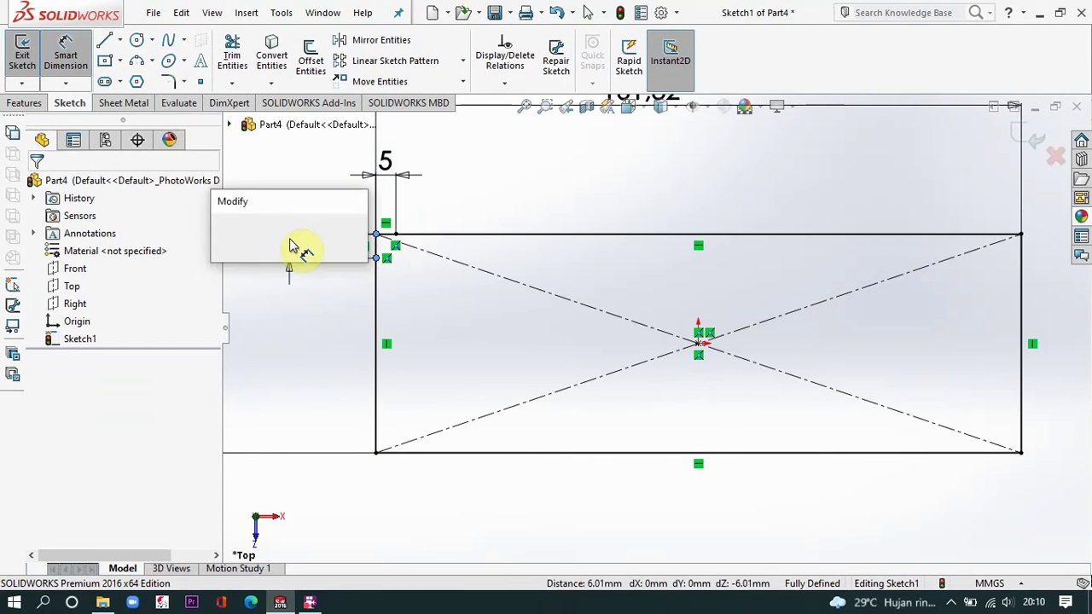
type("5")
key("Return")
Connect the free ends of the two 5 mm construction lines with a diagonal line across the upper-left corner
left_click(105, 40)
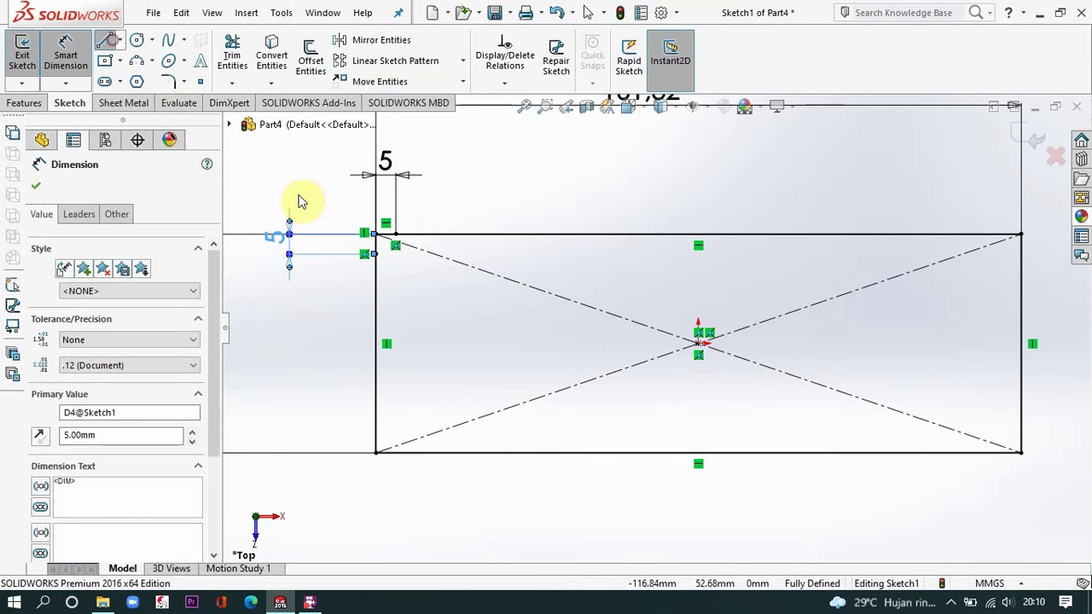
left_click(376, 254)
left_click(396, 234)
key("Escape")
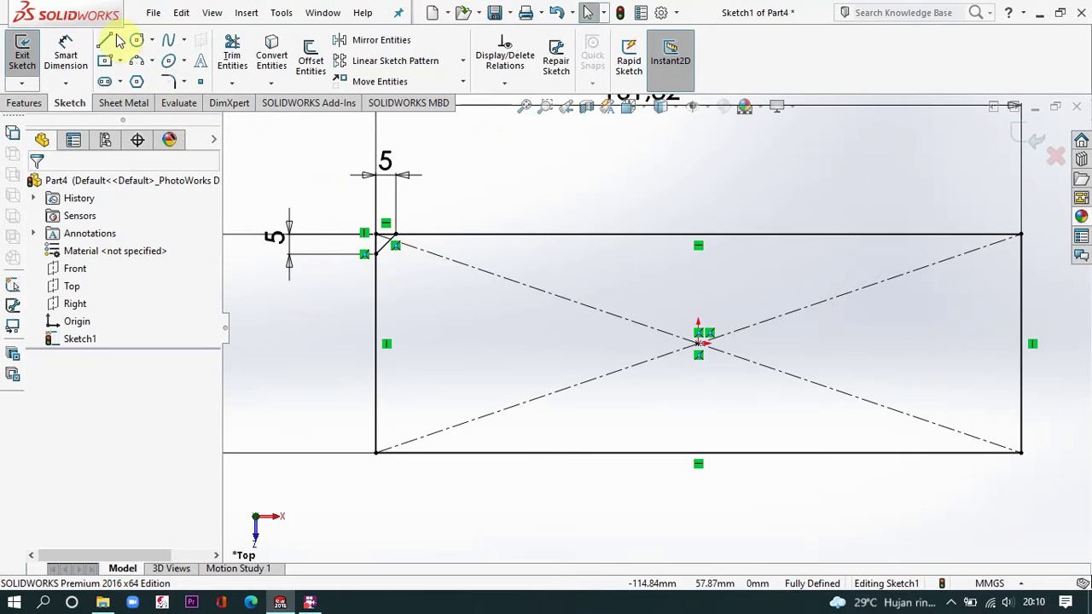
Draw centerlines from the upper edge's midpoint to the origin and from there to the right edge's midpoint
left_click(128, 81)
left_click(698, 233)
left_click(698, 343)
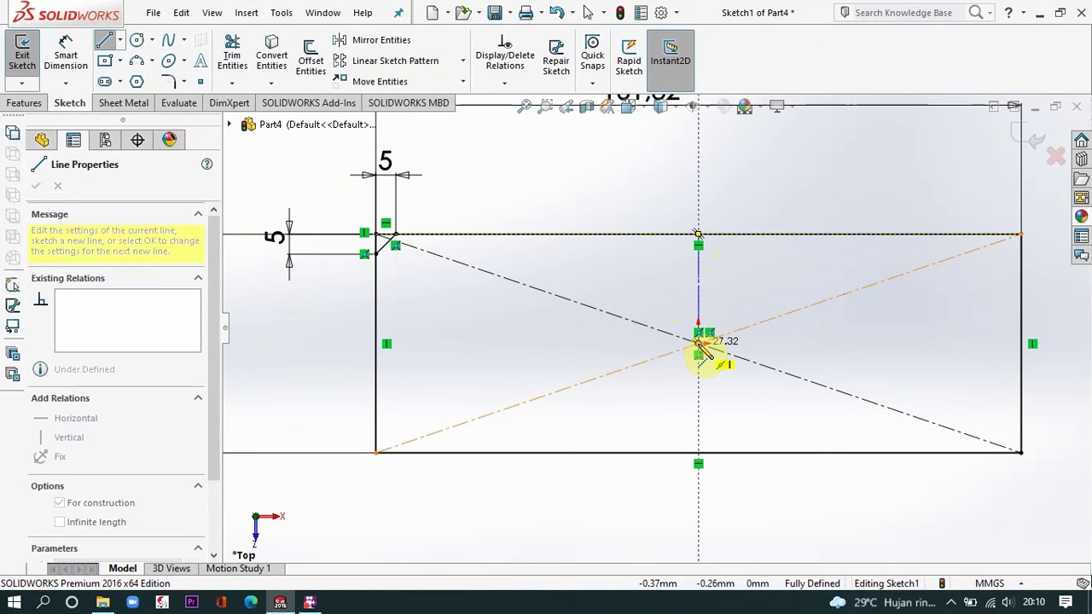
left_click(1021, 343)
key("Escape")
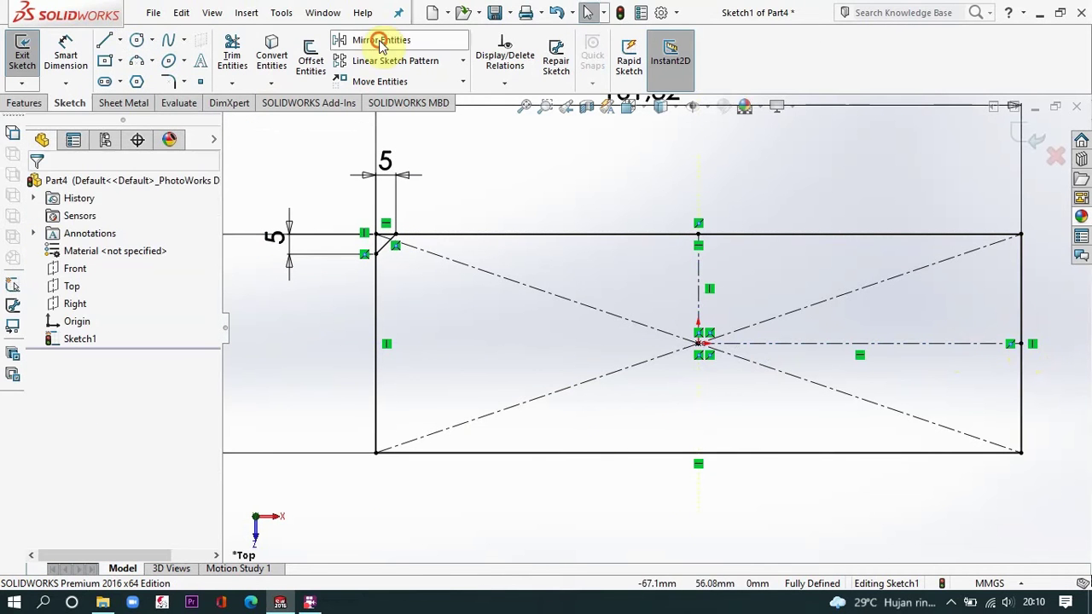
Mirror the upper-left diagonal corner line about the vertical centerline
left_click(380, 41)
left_click(388, 248)
left_click(151, 373)
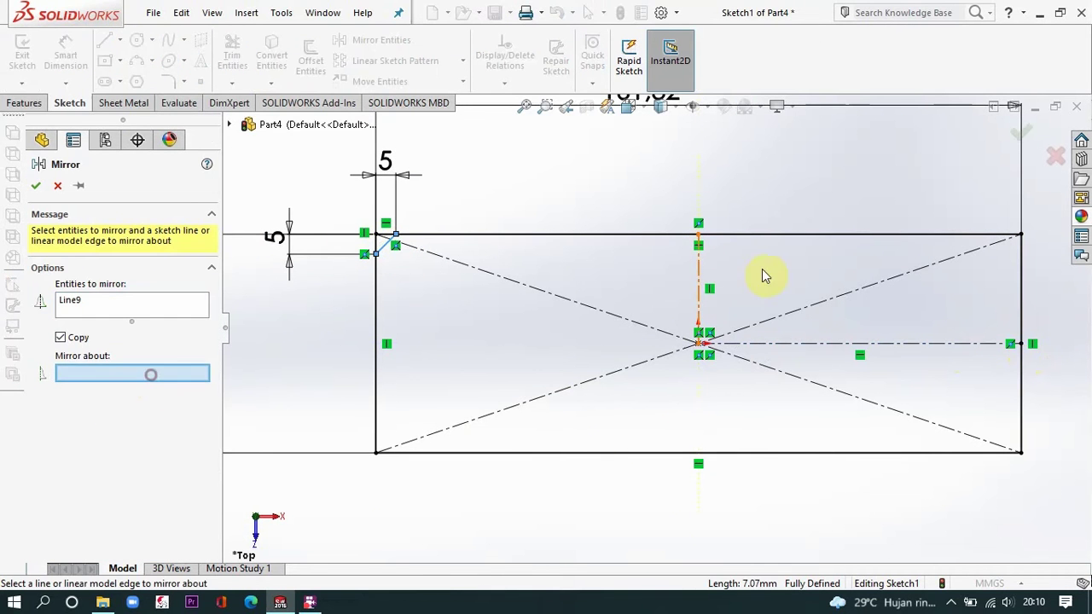
left_click(34, 188)
Mirror both upper diagonal corner lines about the horizontal centerline
left_click(380, 40)
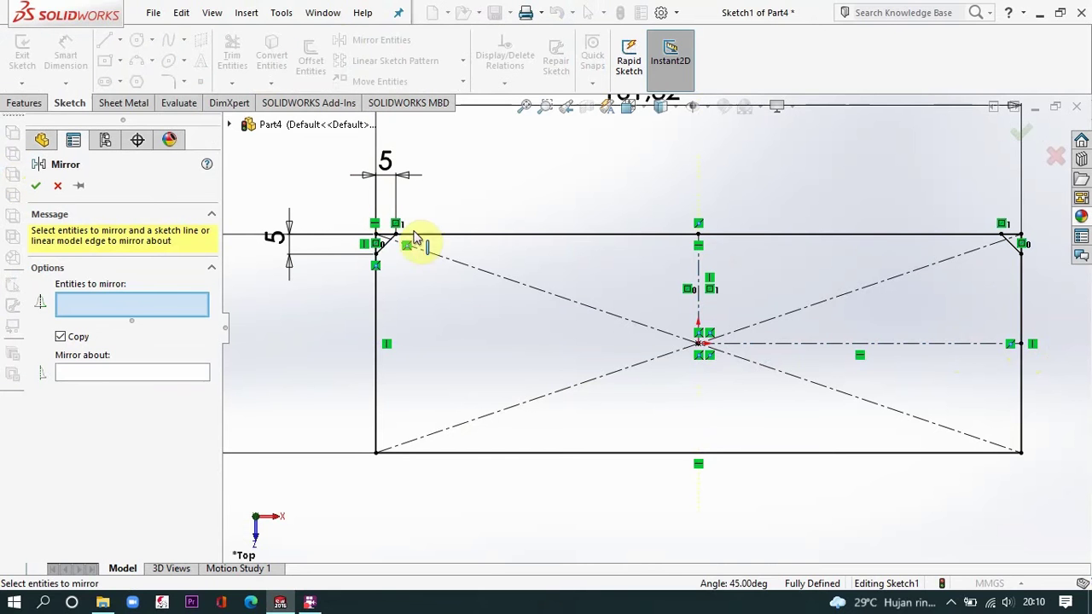
left_click(1015, 246)
left_click(119, 384)
left_click(776, 344)
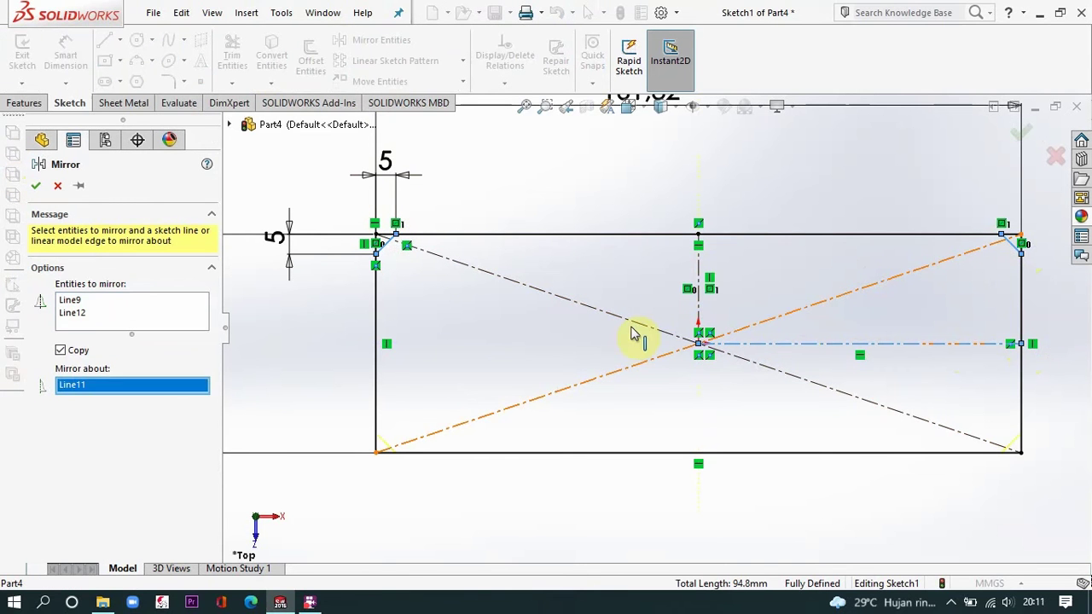
left_click(34, 193)
Trim the rectangle's edge segments outside the four diagonal corner lines, accepting the deletion of the affected sketch relations
left_click(227, 58)
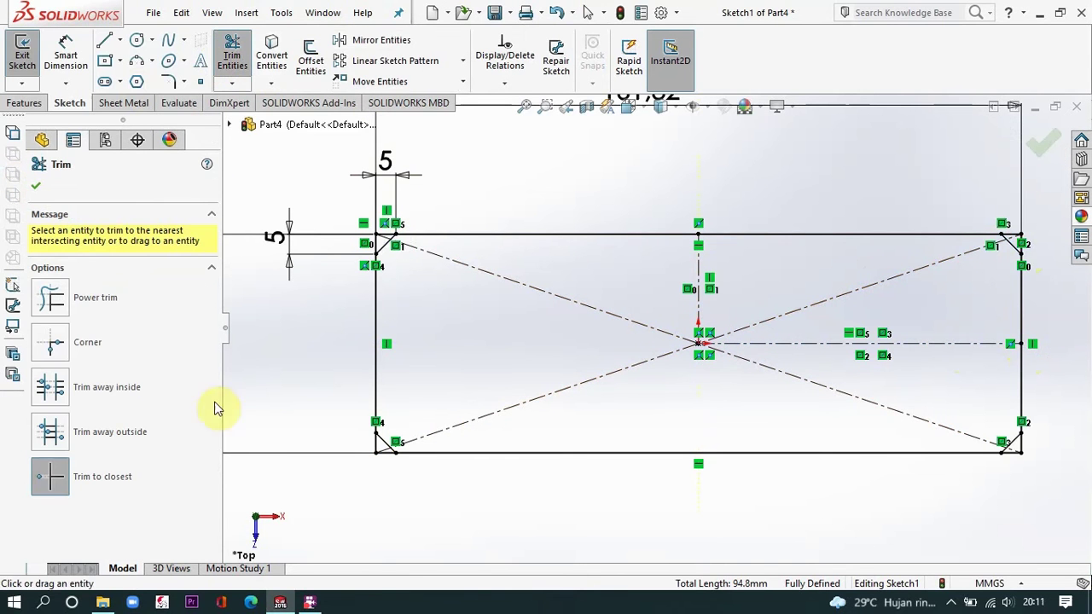
left_click(385, 242)
left_click(569, 316)
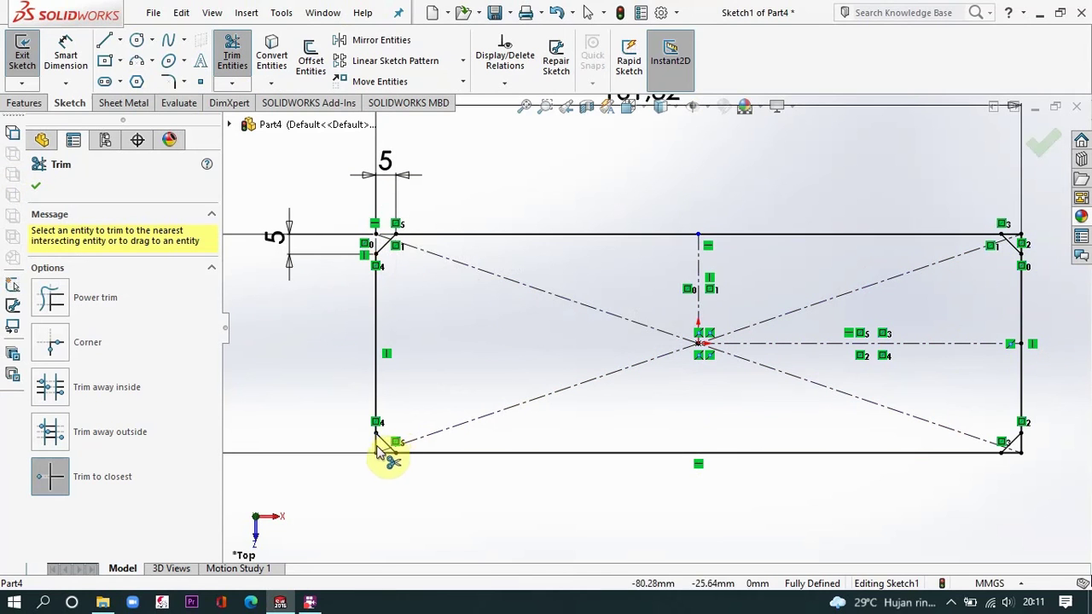
left_click(1021, 458)
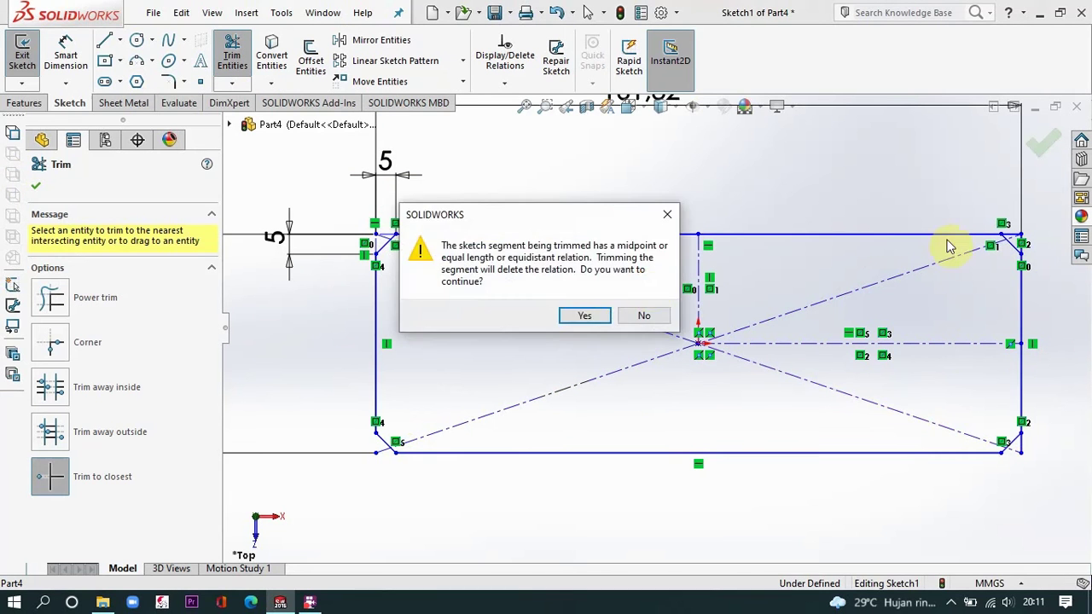
left_click(585, 315)
scroll(1026, 256, "down", 3)
scroll(776, 275, "down", 2)
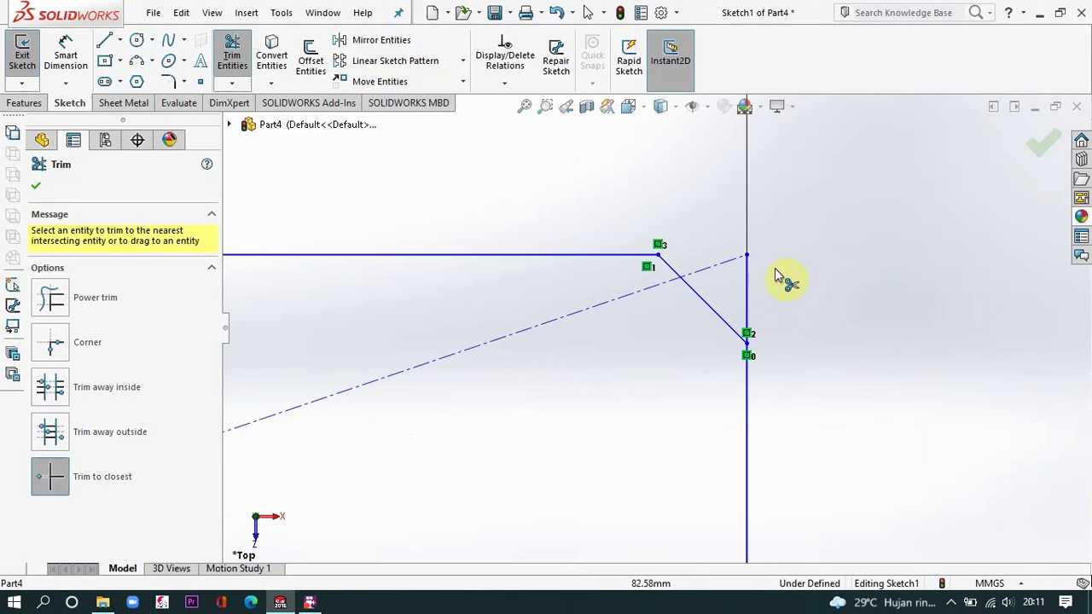
scroll(759, 291, "up", 6)
scroll(554, 369, "down", 4)
Extrude the chamfered-corner profile as a blind boss 2 mm deep
left_click(26, 103)
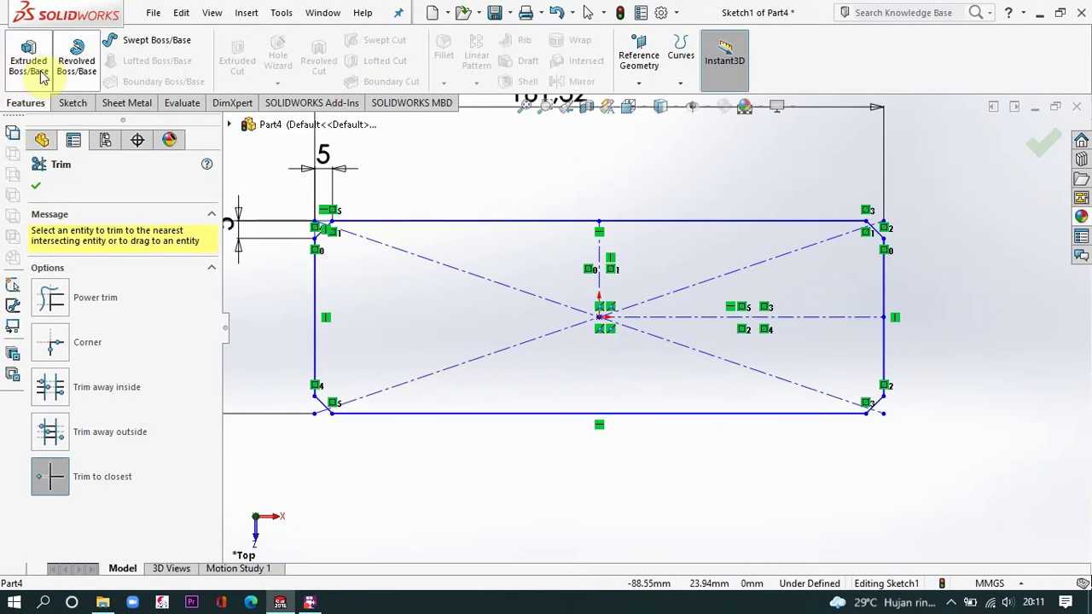
left_click(33, 65)
scroll(516, 314, "down", 1)
type("2")
key("Return")
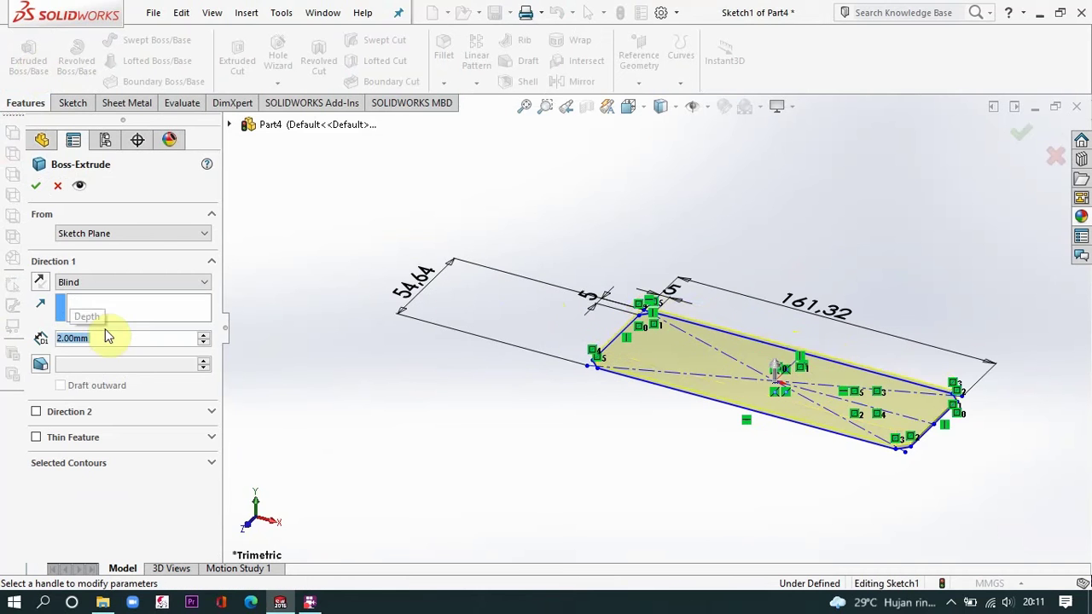
scroll(728, 420, "down", 1)
scroll(735, 375, "down", 3)
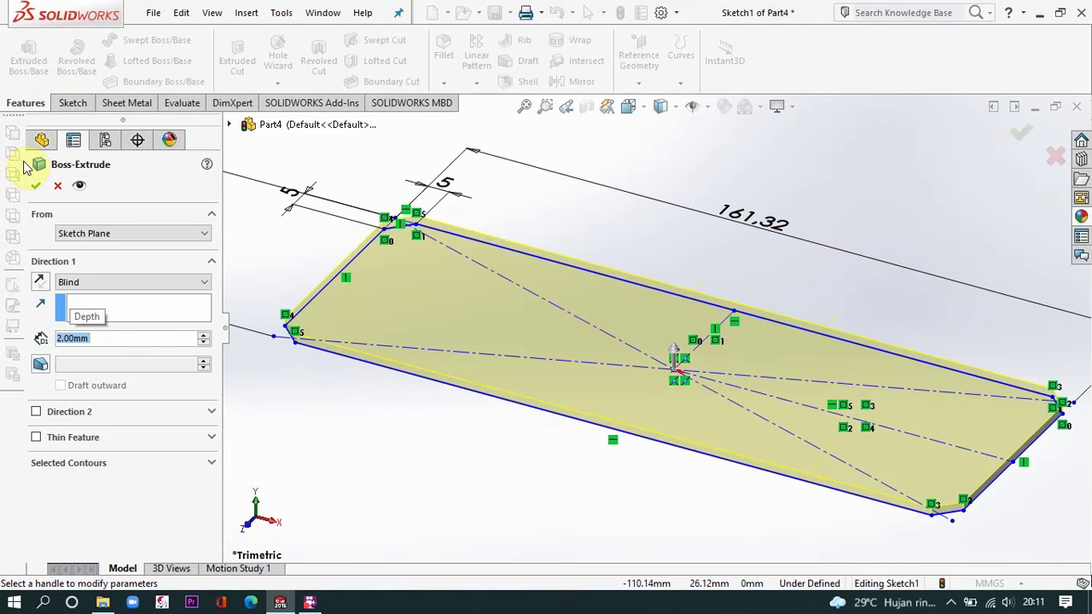
left_click(36, 187)
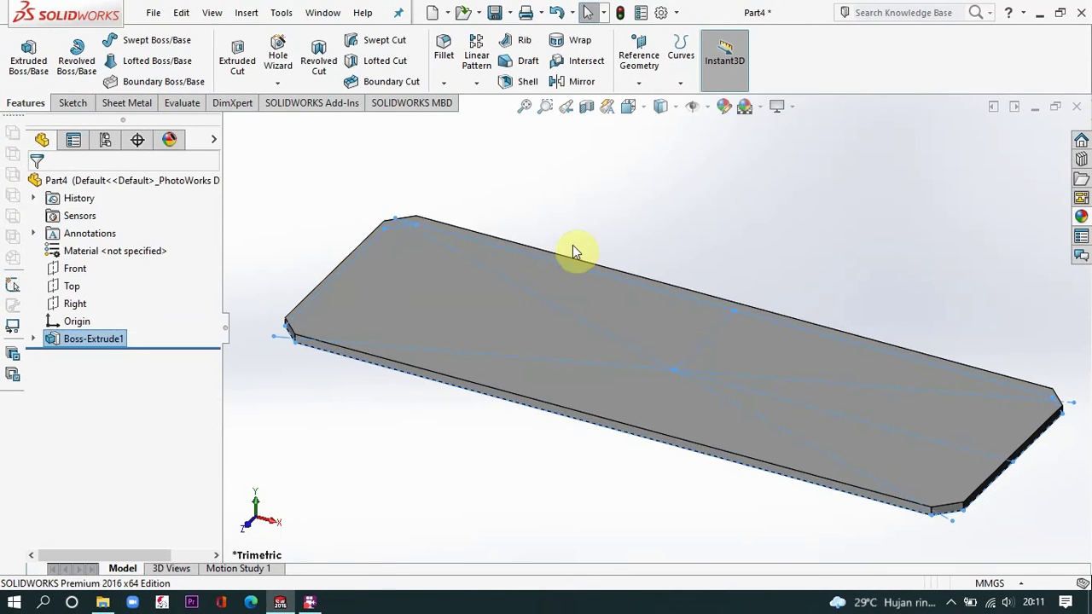
On the plate's top face, sketch connected centerlines from the upper edge's midpoint through the origin and the right edge's midpoint to that edge's upper end
left_click(587, 226)
scroll(589, 228, "up", 3)
middle_click_drag(625, 275, 638, 329)
left_click(638, 328)
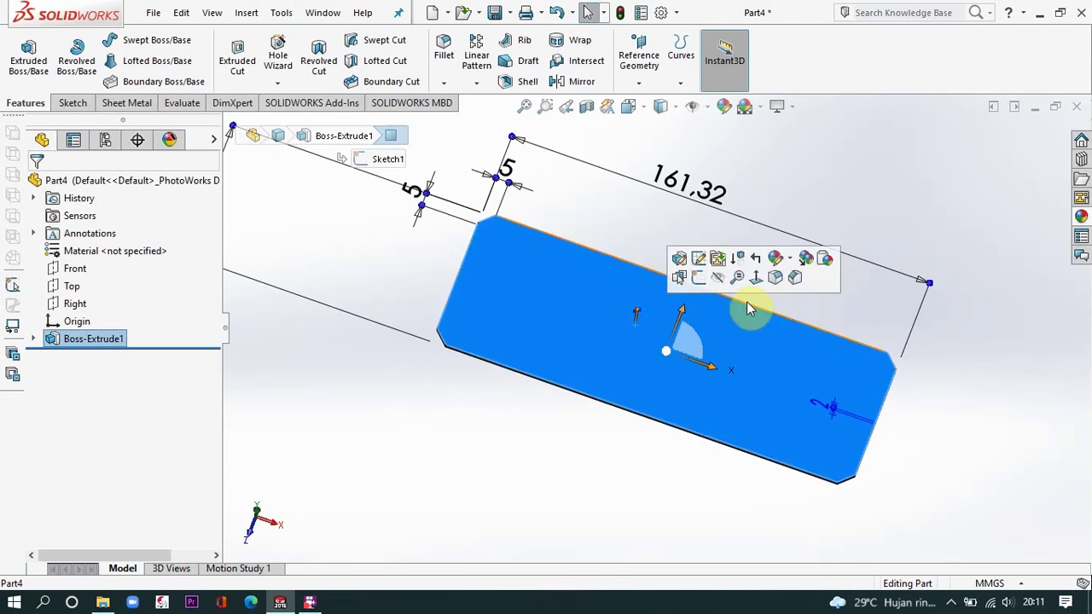
left_click(756, 277)
left_click(72, 102)
left_click(120, 40)
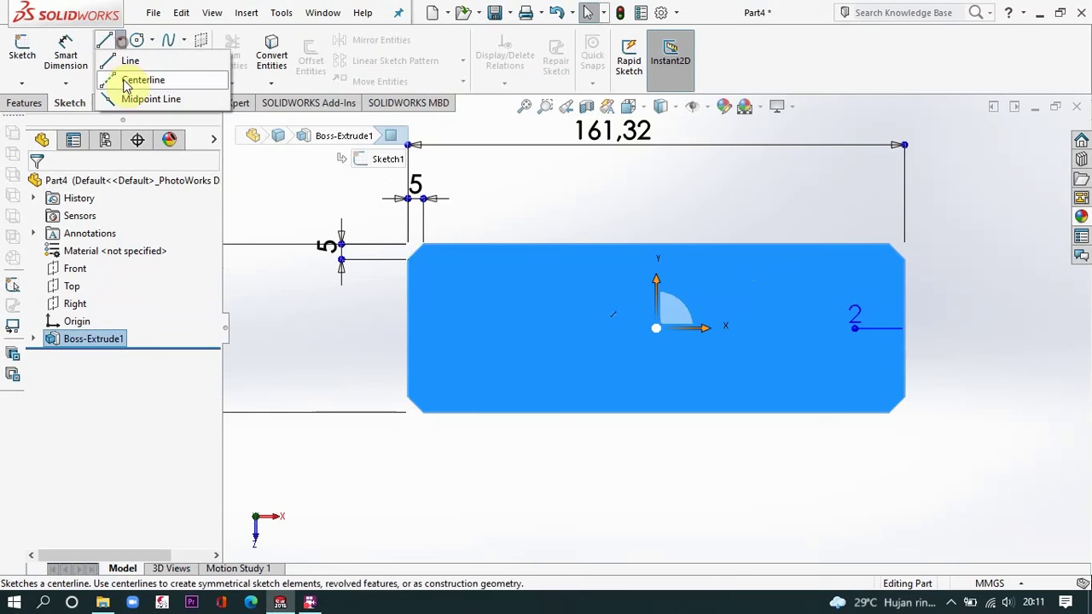
left_click(139, 76)
left_click(656, 244)
left_click(656, 327)
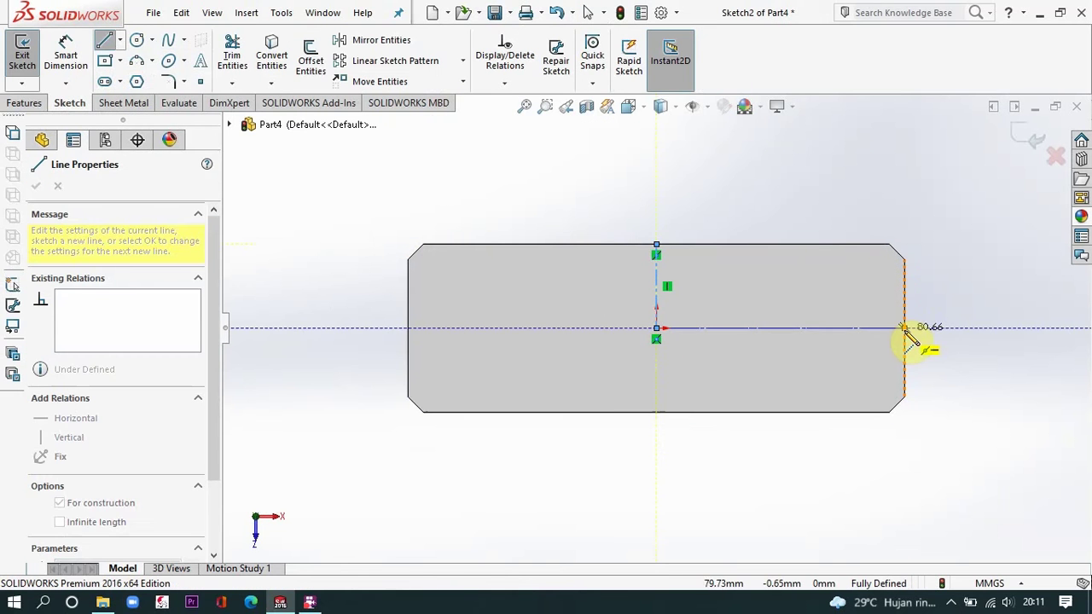
left_click(904, 327)
left_click(904, 260)
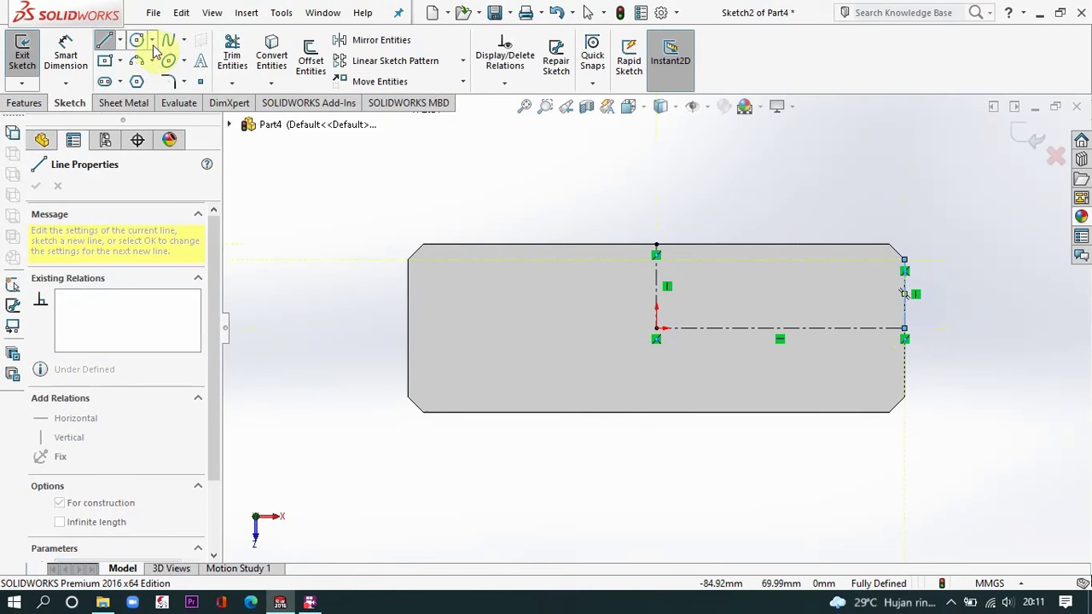
right_click(817, 171)
left_click(836, 207)
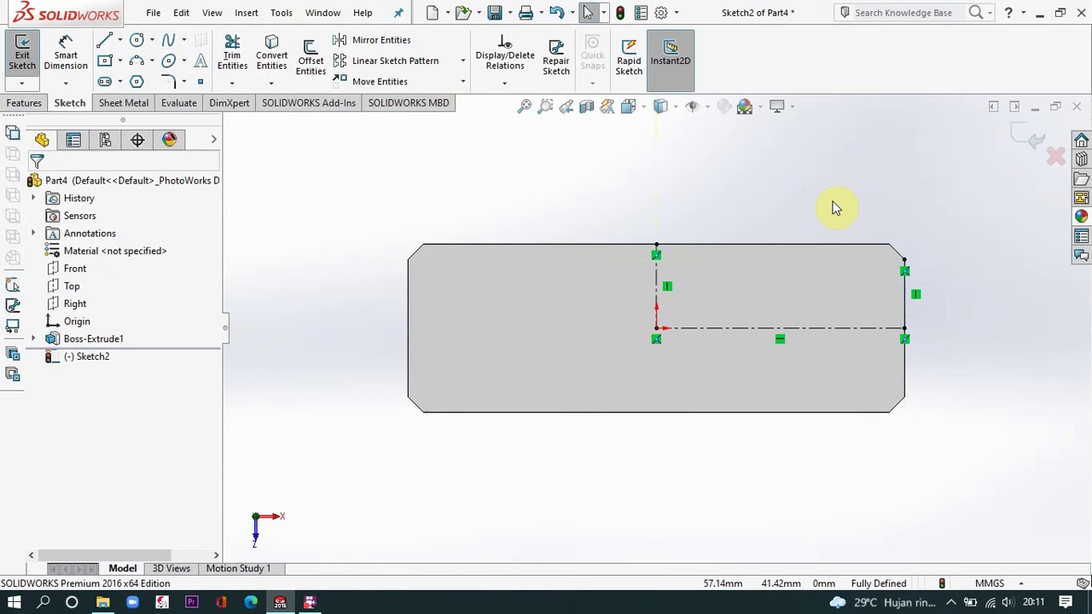
Draw centerlines along the upper edge from its left end to the midpoint and on to its right end
left_click(120, 40)
left_click(145, 81)
left_click(423, 244)
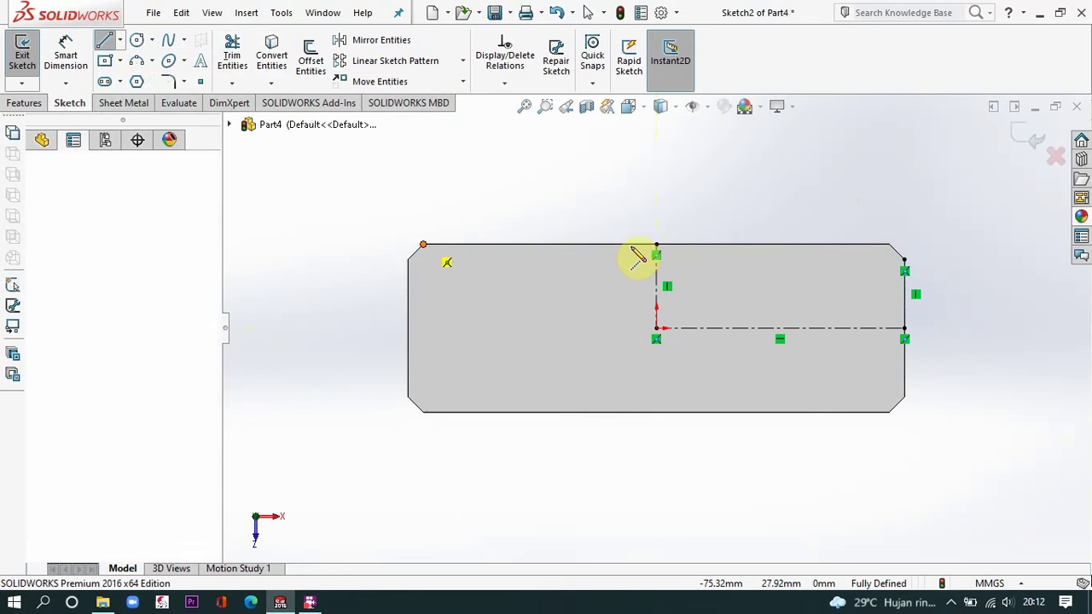
left_click(654, 244)
left_click(894, 248)
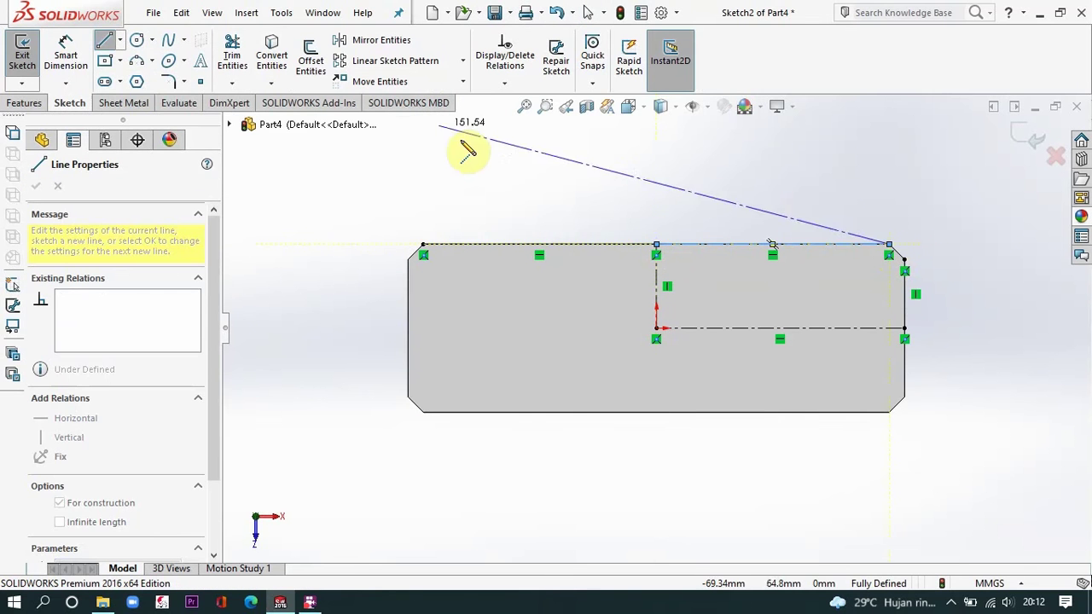
key("Escape")
Draw a centerline along the right edge from its midpoint down to its lower end
left_click(119, 40)
left_click(145, 81)
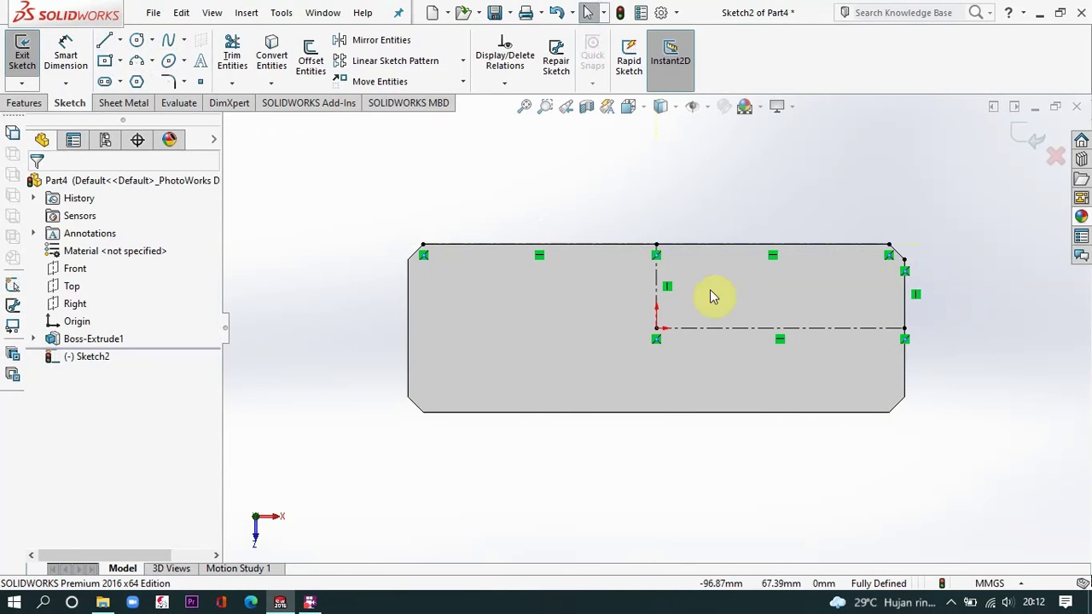
left_click(906, 331)
left_click(905, 397)
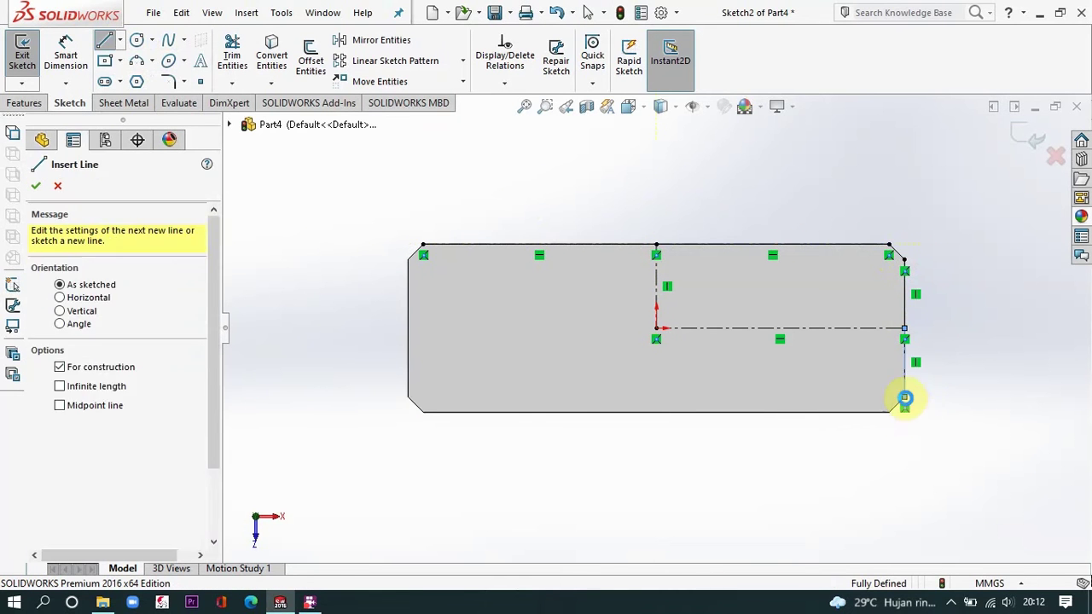
key("Escape")
Draw a vertical centerline about 5 mm long downward from the midpoint of the upper edge's left half
left_click(121, 42)
left_click(145, 81)
scroll(562, 250, "down", 3)
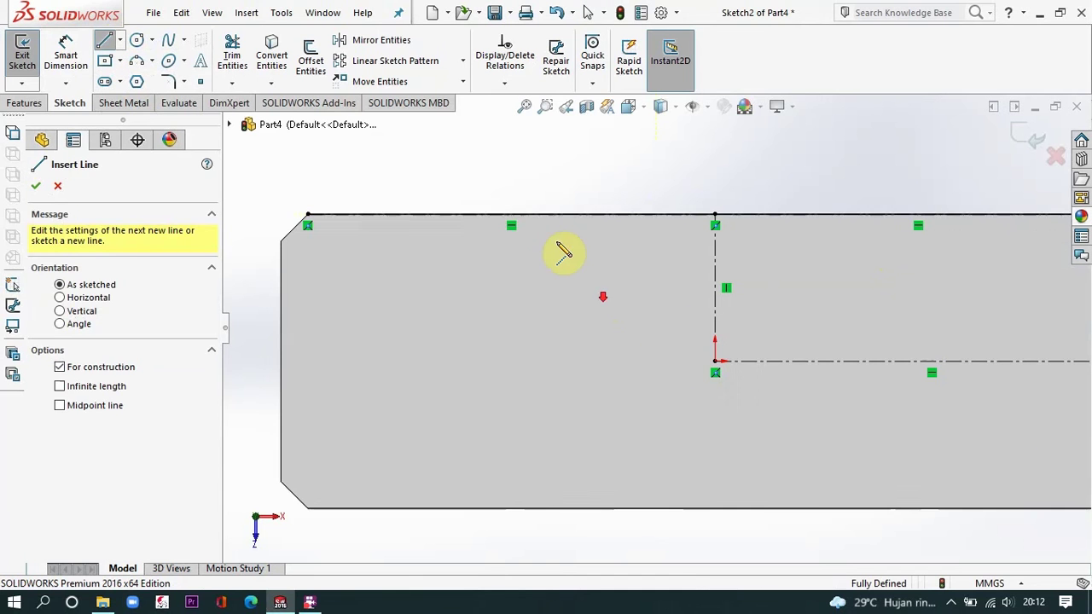
left_click(512, 215)
left_click(511, 241)
key("Escape")
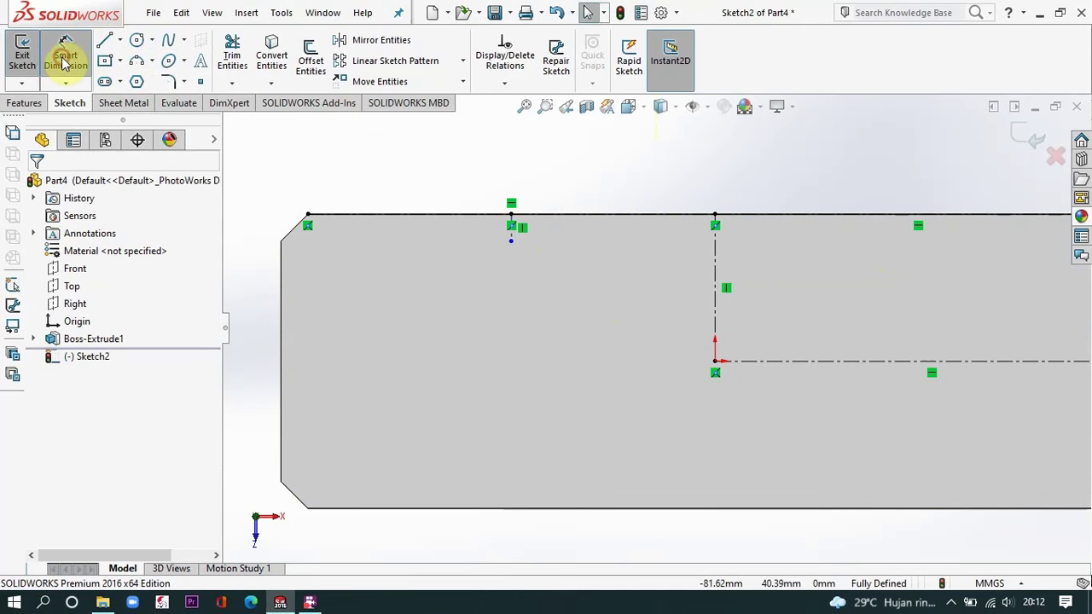
Dimension the short vertical centerline below the upper edge and set its length to 2 mm
left_click(512, 239)
scroll(506, 220, "up", 2)
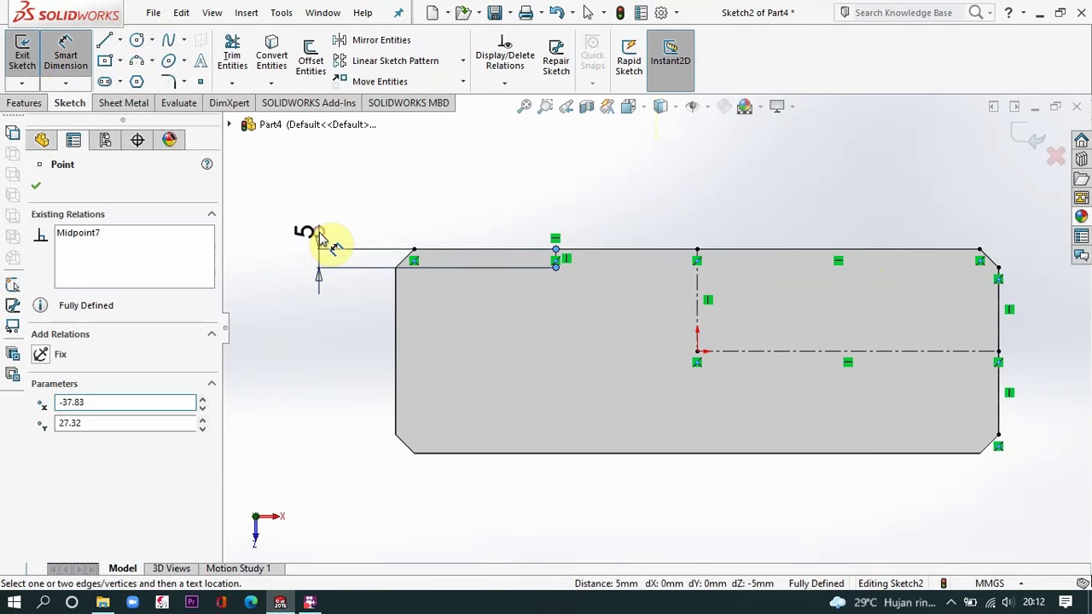
left_click(318, 242)
key("Return")
scroll(570, 255, "down", 2)
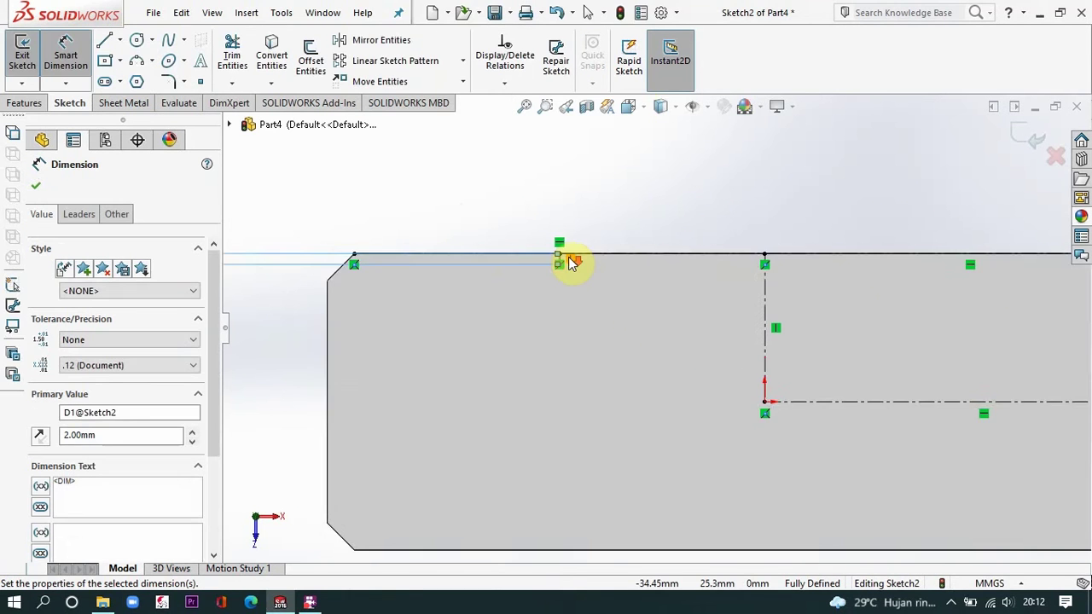
scroll(620, 268, "up", 3)
scroll(682, 280, "down", 1)
scroll(605, 293, "down", 1)
scroll(603, 293, "down", 1)
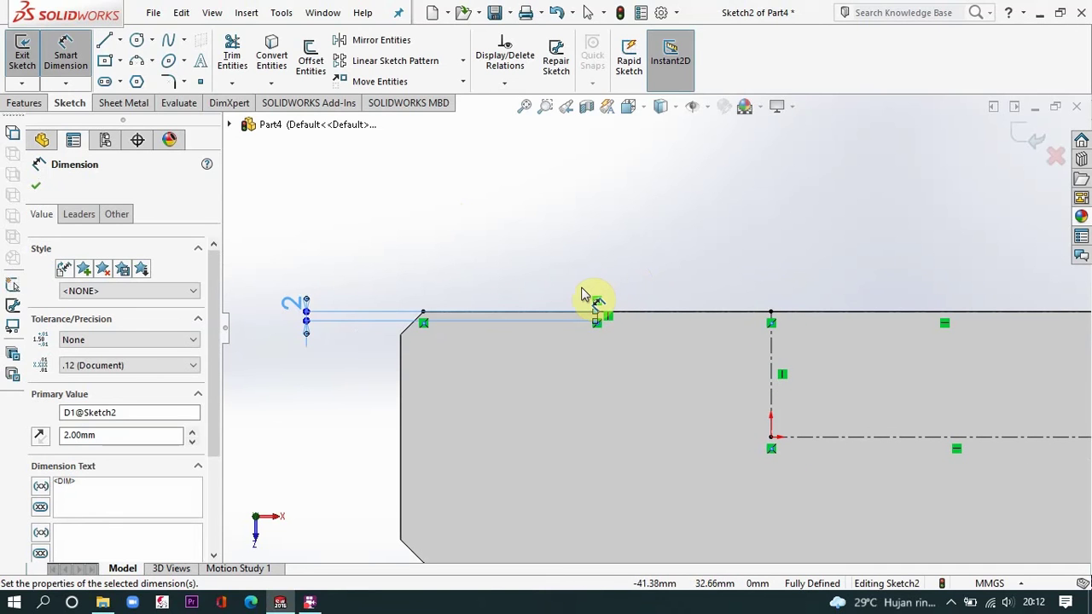
scroll(582, 294, "up", 1)
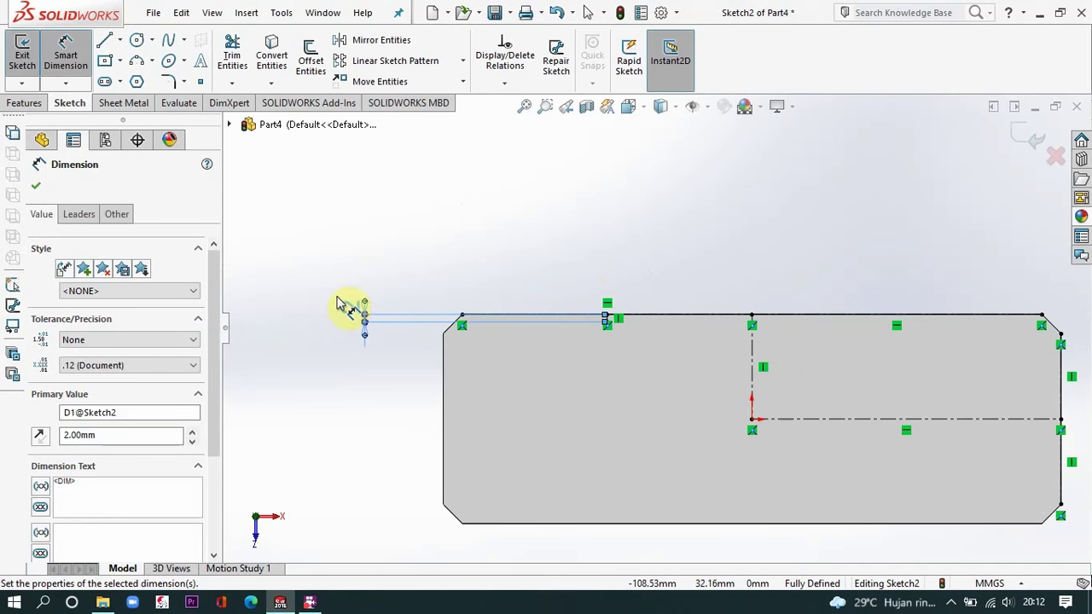
mouse_move(316, 604)
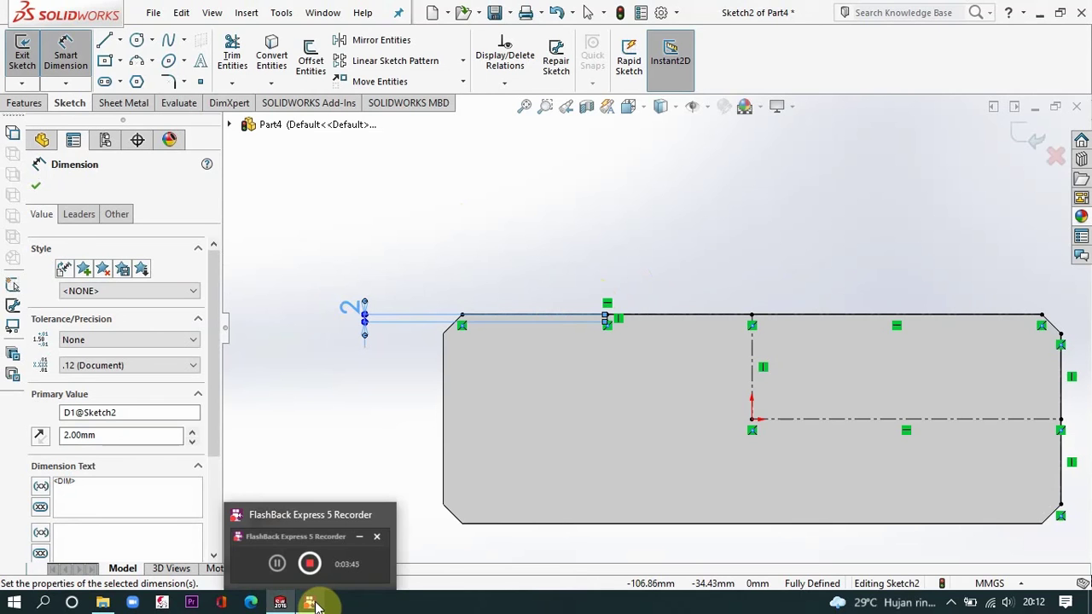
left_click(316, 604)
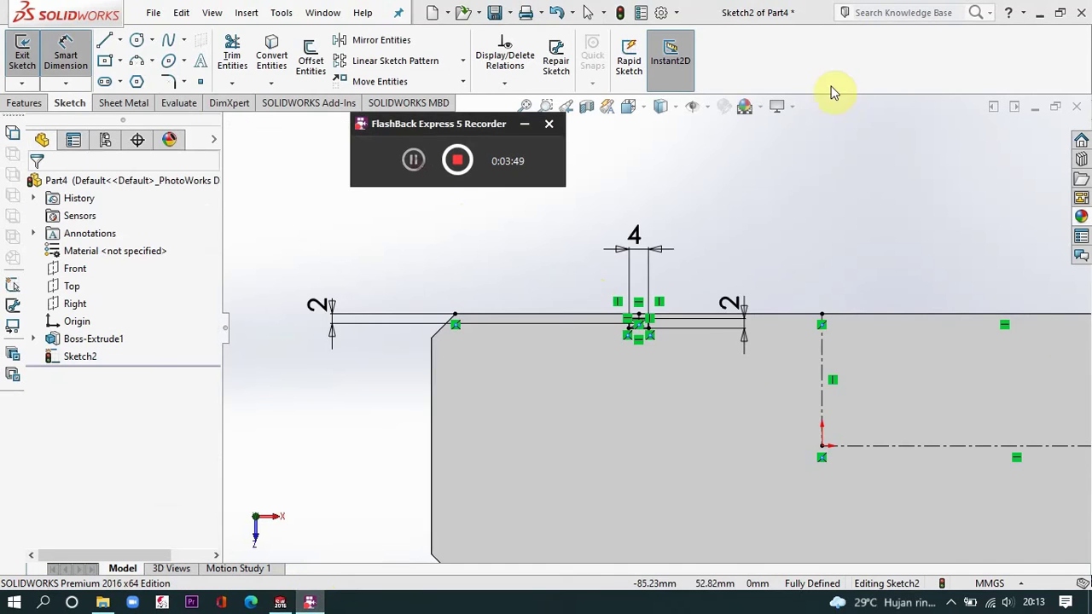
Draw a short horizontal centerline inward from the midpoint of the right edge's upper half and set its length to 2 mm
scroll(658, 293, "up", 1)
scroll(826, 351, "down", 2)
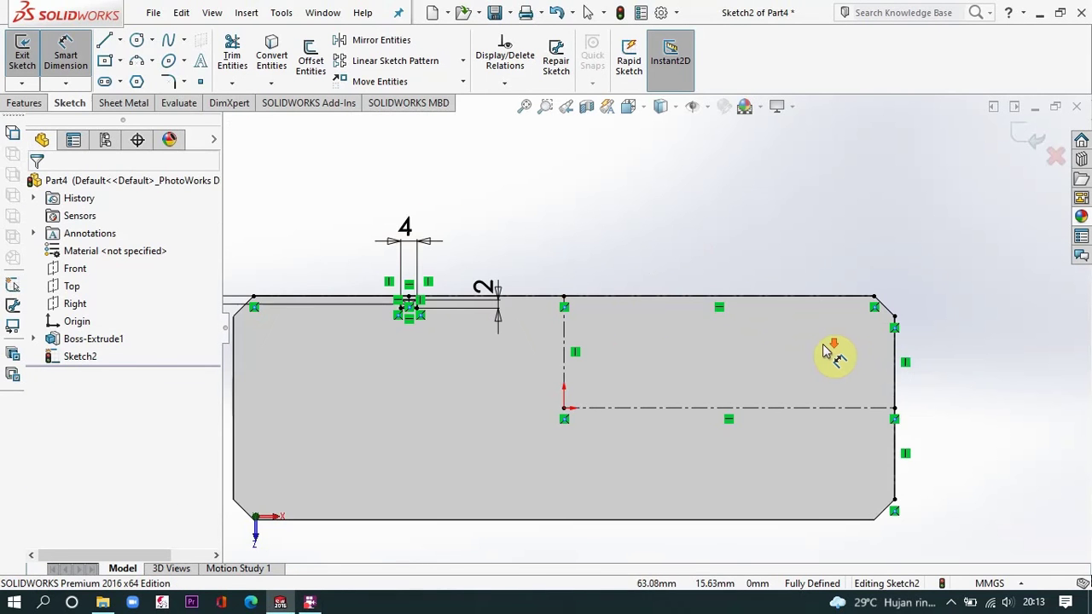
left_click(118, 44)
scroll(879, 478, "down", 2)
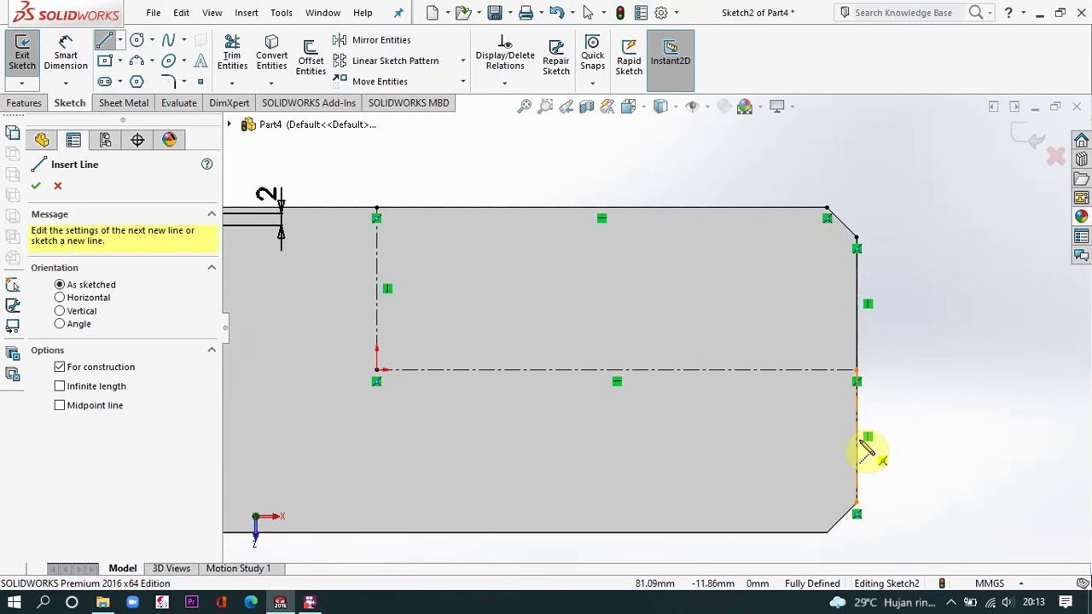
left_click(856, 303)
left_click(833, 303)
key("Escape")
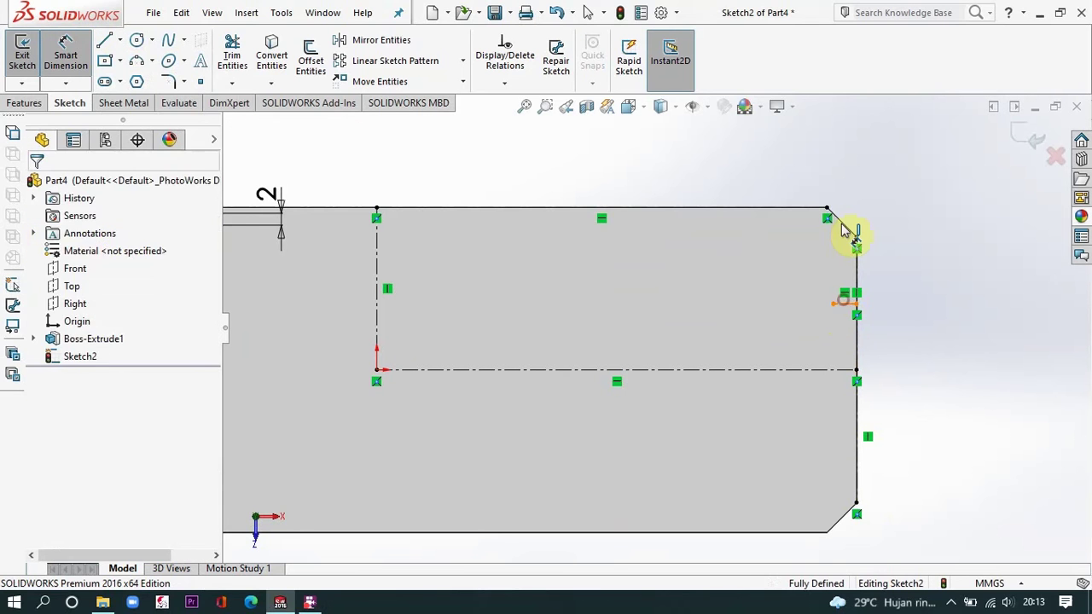
left_click(838, 147)
left_click(765, 140)
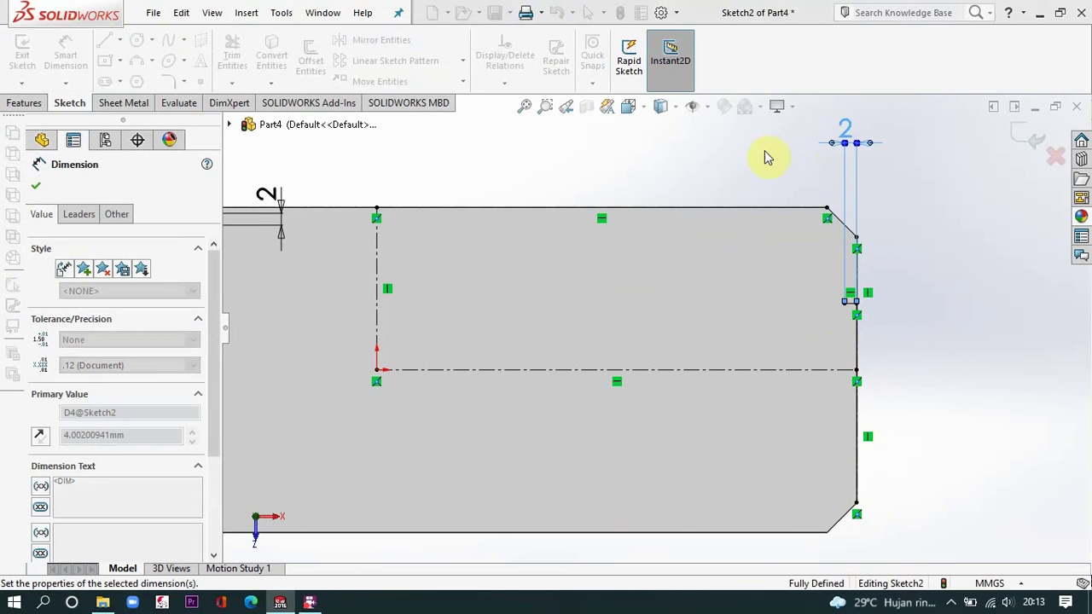
Sketch a center rectangle on the inner end of the short horizontal centerline and set its height to 4 mm
left_click(104, 60)
scroll(832, 311, "down", 2)
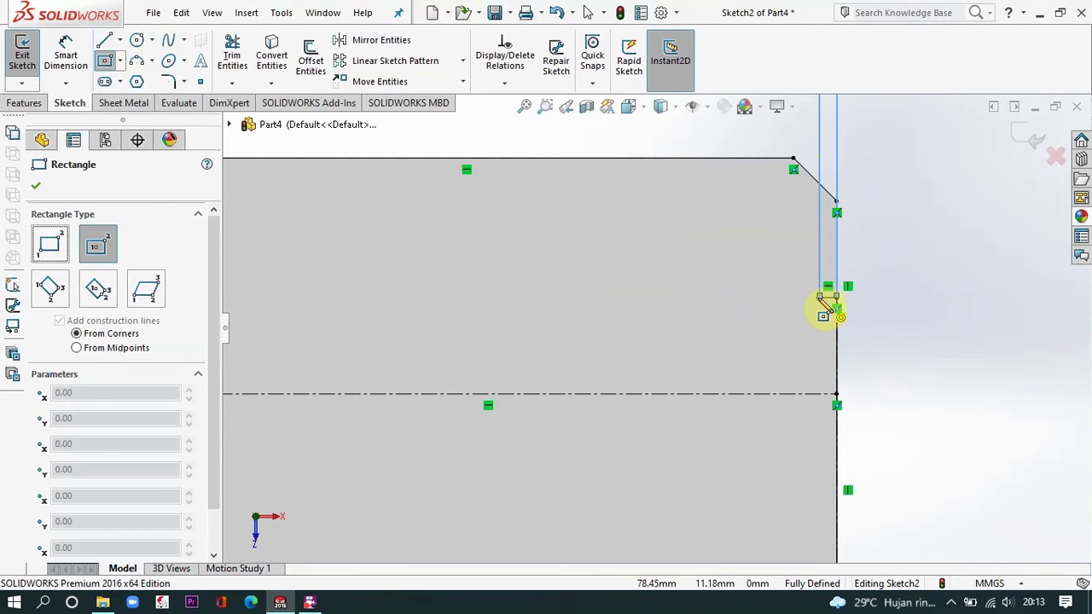
left_click(827, 313)
left_click(63, 59)
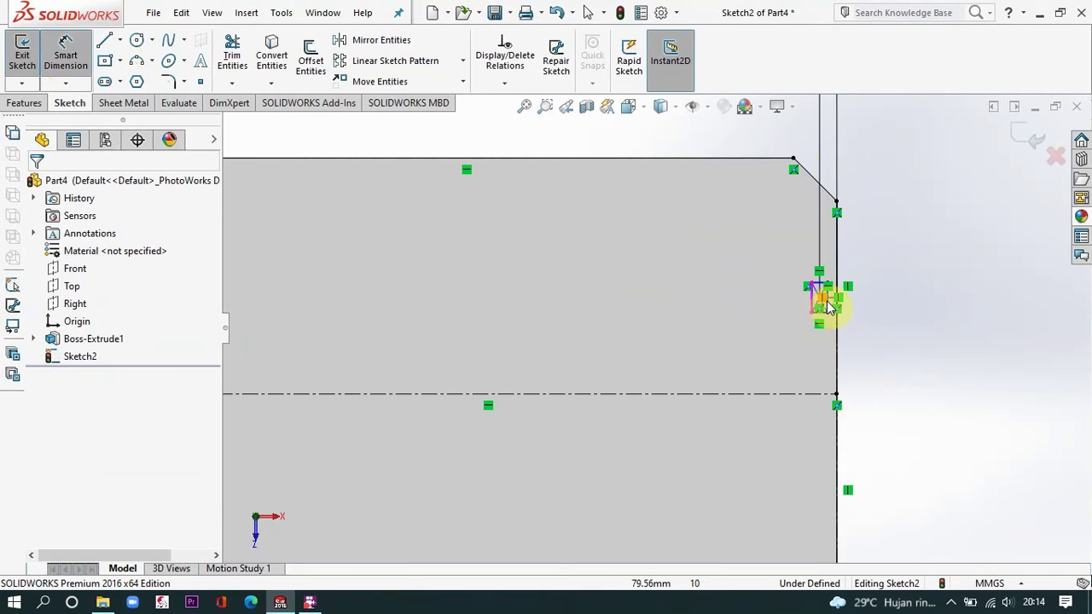
left_click(938, 309)
type("4")
key("Return")
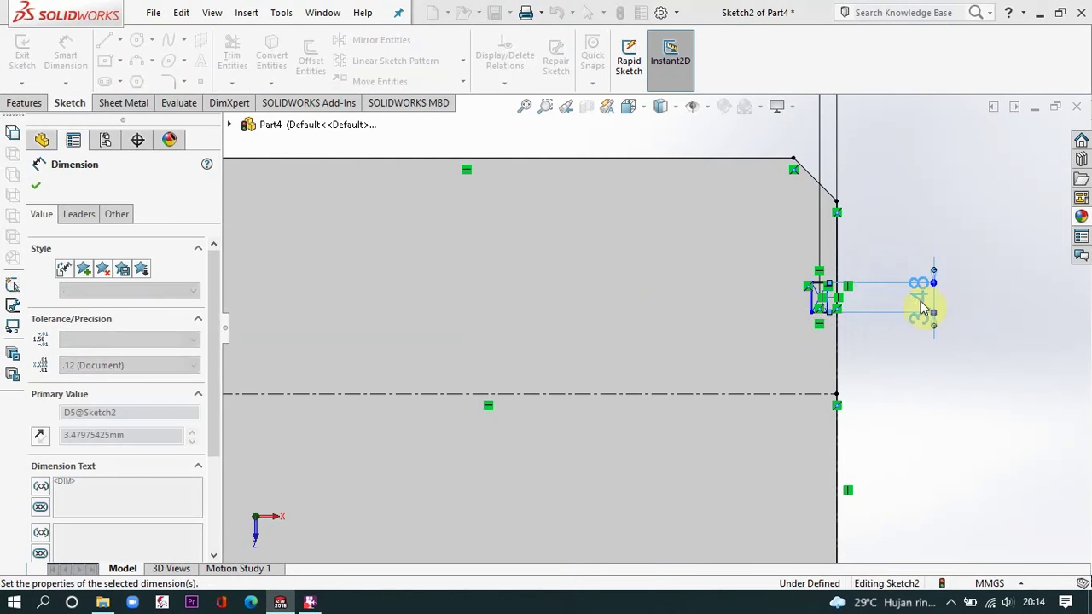
Set the width of the small rectangle near the right edge to 2 mm
scroll(872, 313, "down", 2)
left_click(778, 317)
scroll(768, 384, "up", 1)
left_click(752, 485)
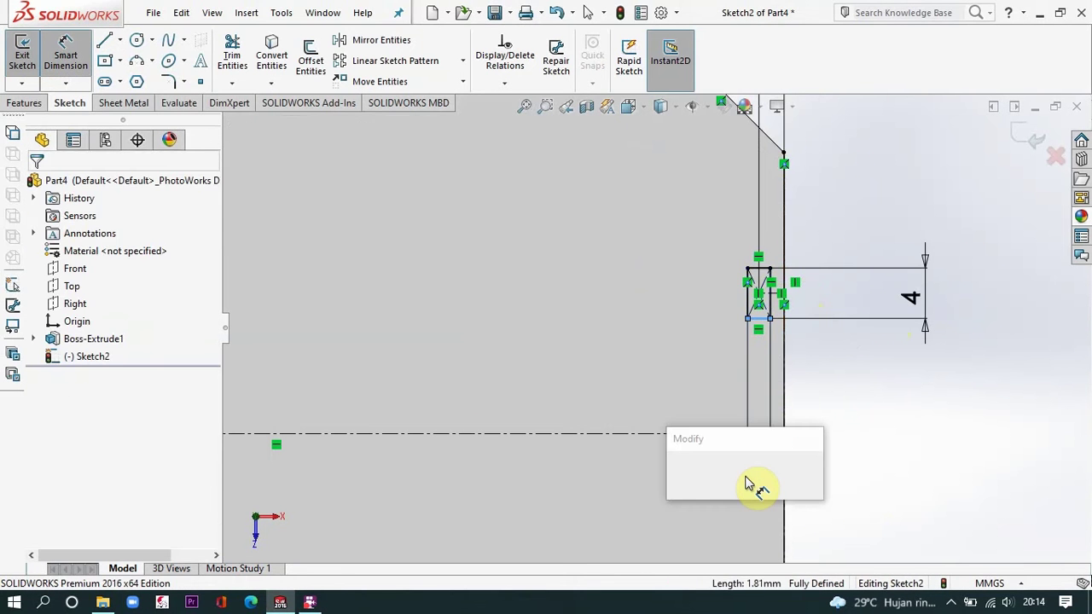
type("2")
key("Return")
scroll(832, 383, "up", 3)
scroll(541, 349, "down", 4)
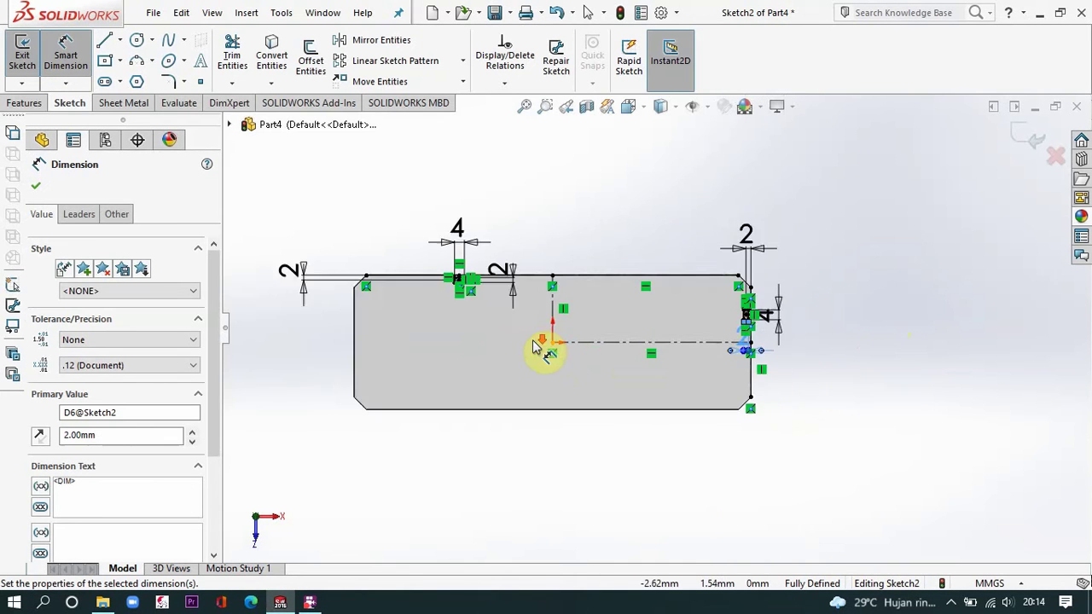
Mirror the small rectangles near the upper and right edges about the vertical centerline
left_click(382, 39)
scroll(361, 227, "down", 4)
left_click(281, 292)
left_click(295, 276)
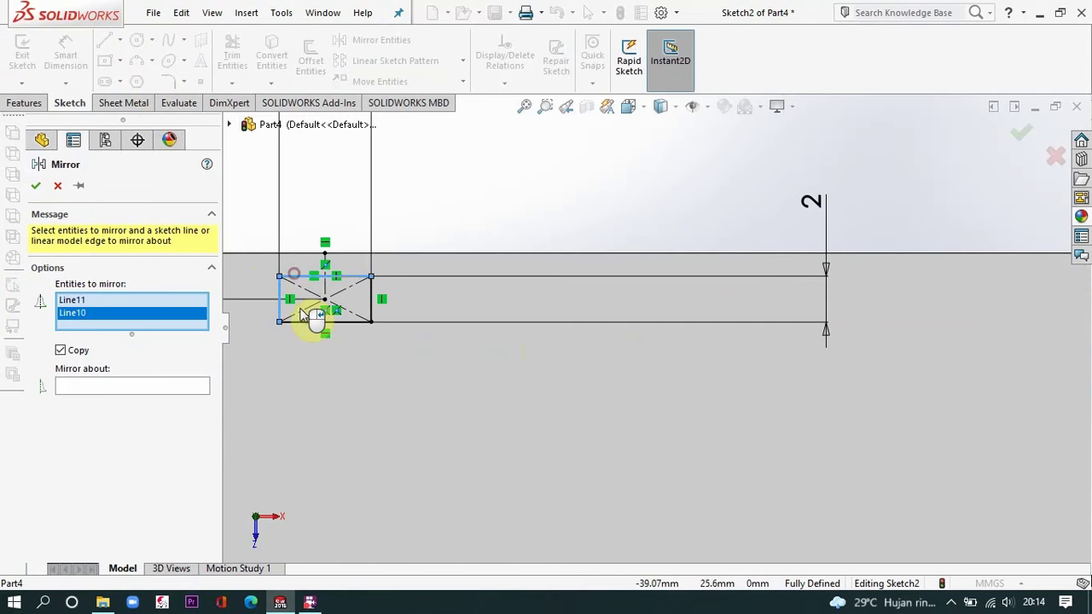
left_click(314, 321)
left_click(370, 306)
scroll(370, 307, "up", 5)
scroll(887, 362, "down", 5)
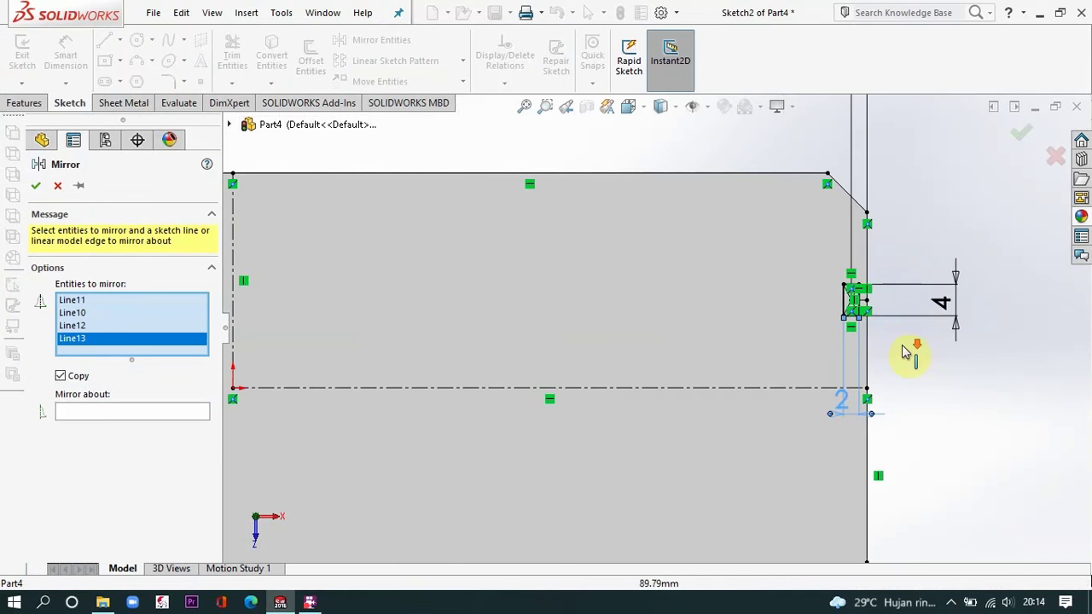
scroll(825, 296, "down", 4)
left_click(691, 233)
left_click(709, 193)
left_click(708, 260)
left_click(721, 250)
left_click(146, 450)
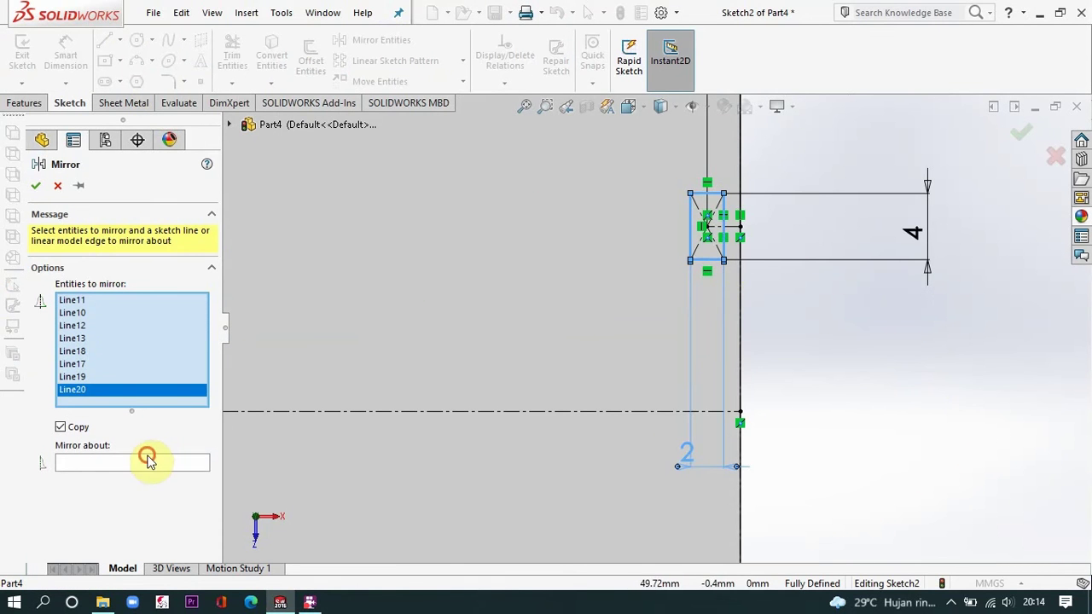
scroll(426, 419, "up", 5)
scroll(310, 309, "down", 4)
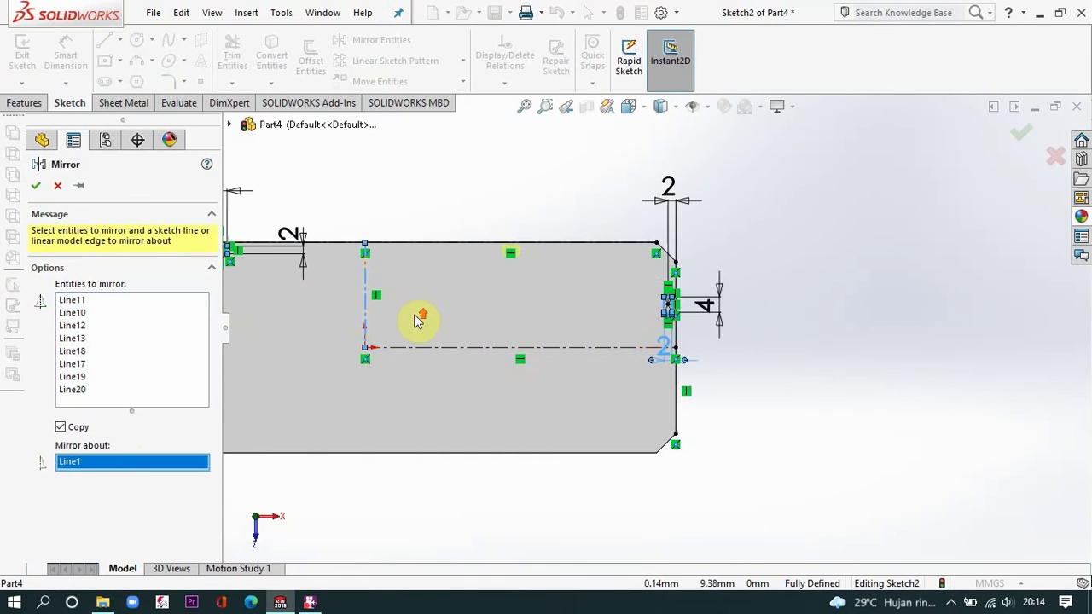
scroll(414, 321, "up", 4)
scroll(491, 313, "down", 4)
left_click(36, 186)
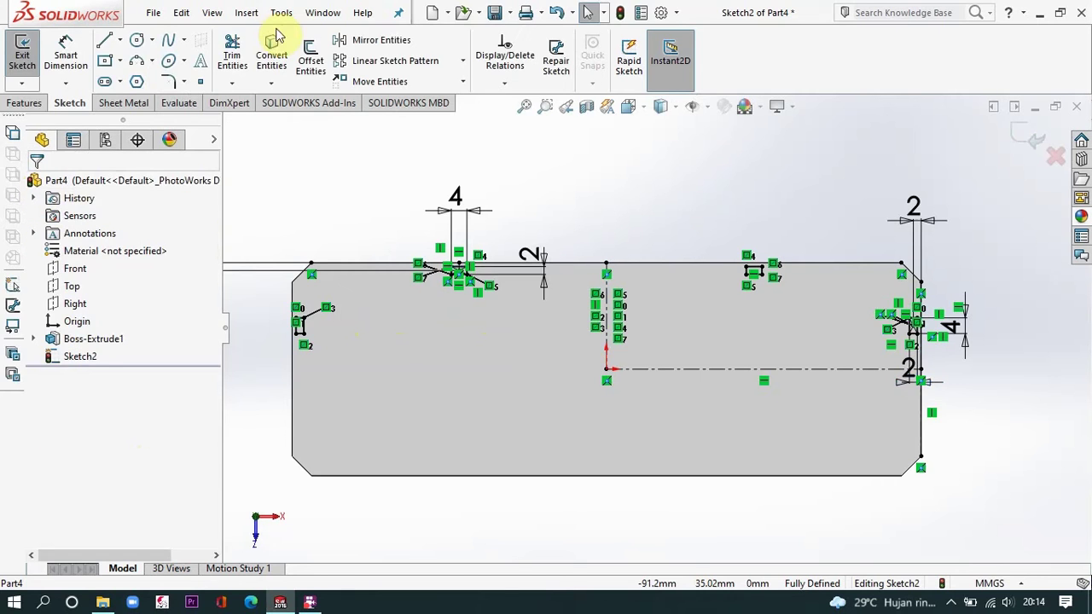
Mirror all four small rectangles about the horizontal centerline to the plate's lower half
left_click(350, 40)
scroll(373, 324, "down", 4)
scroll(373, 324, "down", 3)
left_click(282, 330)
left_click(264, 365)
left_click(275, 398)
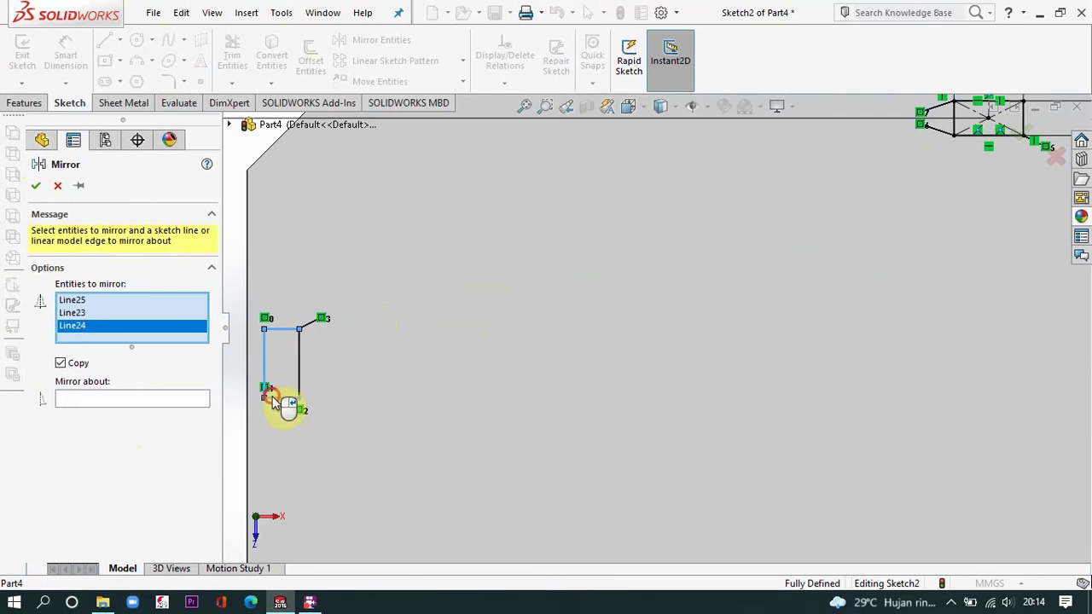
left_click(300, 372)
scroll(606, 238, "up", 4)
scroll(831, 239, "down", 3)
scroll(831, 239, "down", 2)
left_click(620, 288)
left_click(640, 268)
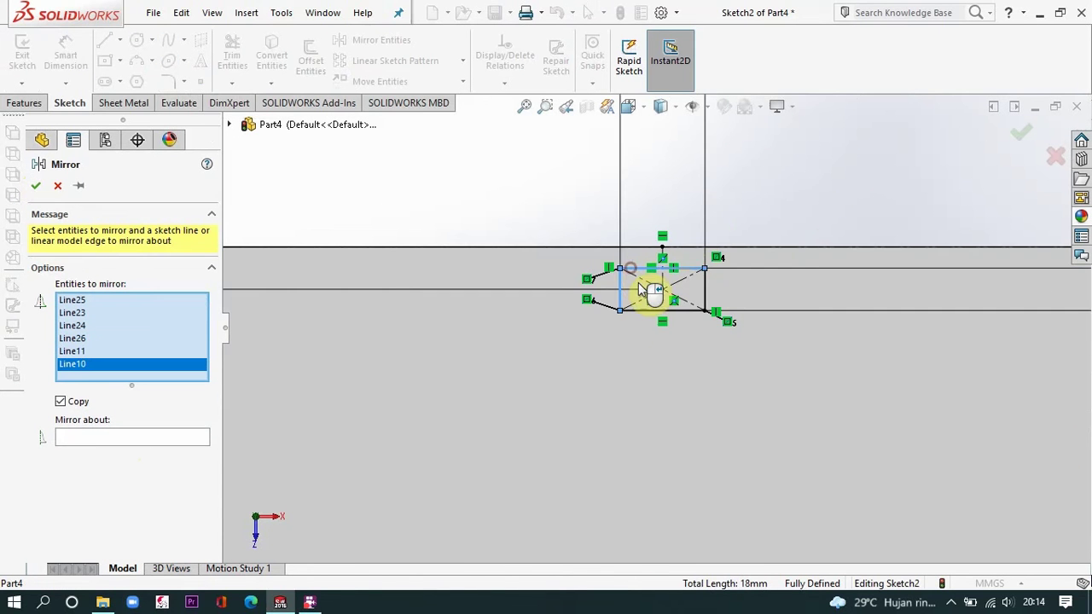
left_click(655, 310)
left_click(706, 299)
scroll(601, 296, "down", 3)
scroll(621, 299, "down", 4)
scroll(630, 309, "up", 12)
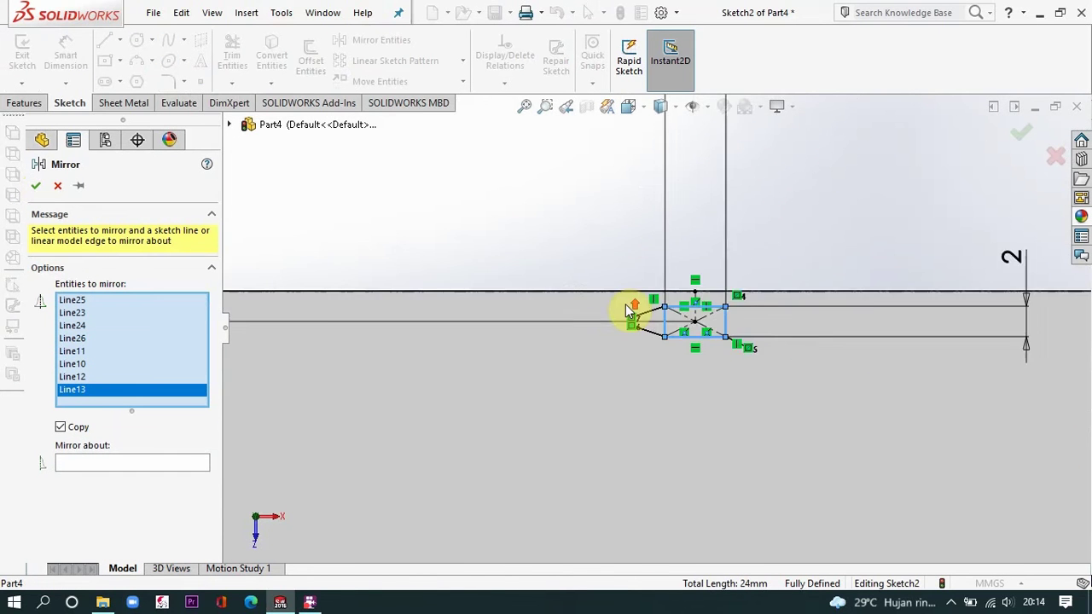
scroll(834, 338, "down", 4)
scroll(819, 319, "down", 5)
left_click(548, 308)
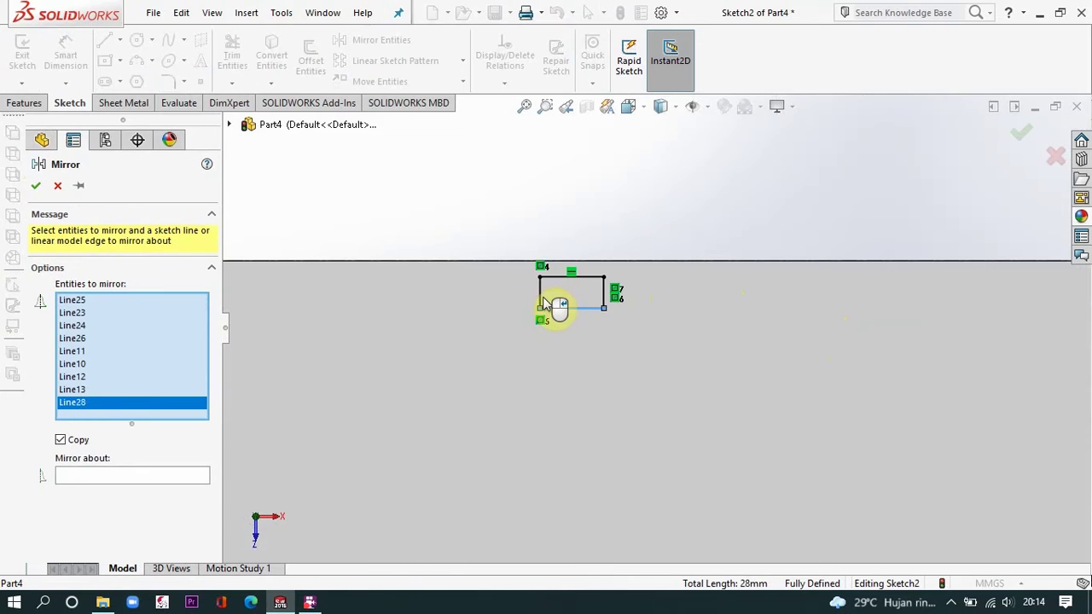
left_click(540, 296)
left_click(604, 292)
left_click(588, 277)
scroll(590, 287, "up", 8)
scroll(753, 361, "down", 7)
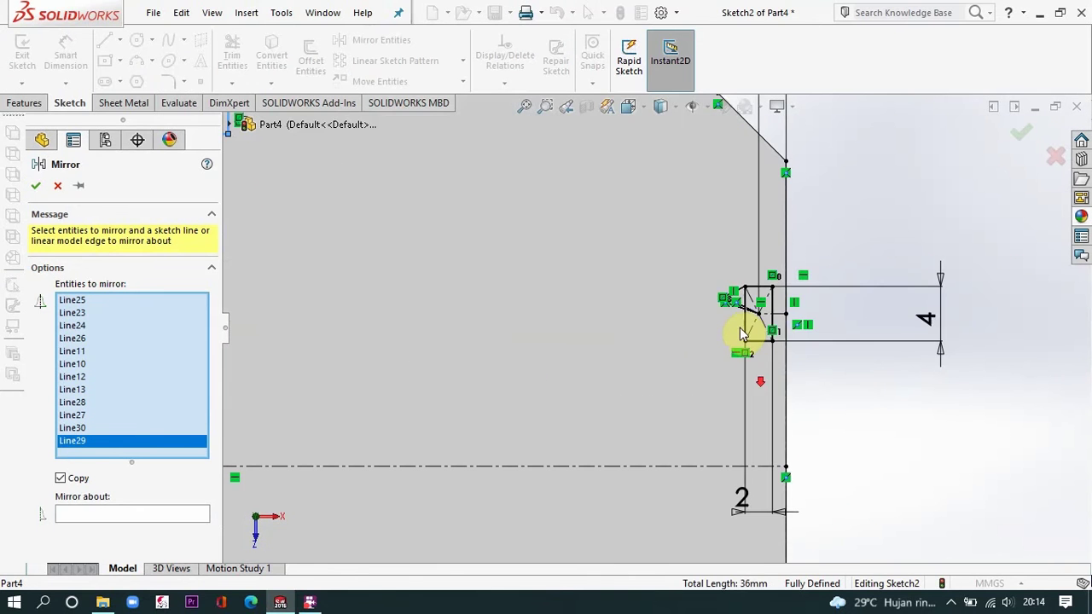
left_click(745, 330)
left_click(756, 342)
left_click(773, 305)
left_click(762, 287)
scroll(767, 313, "up", 9)
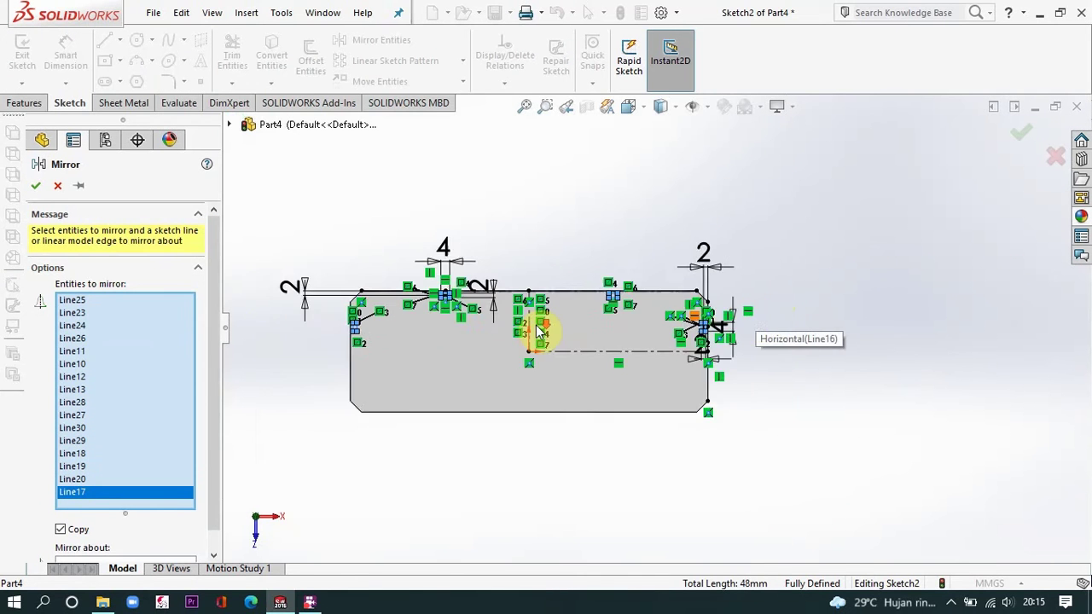
scroll(541, 330, "down", 2)
left_click(135, 562)
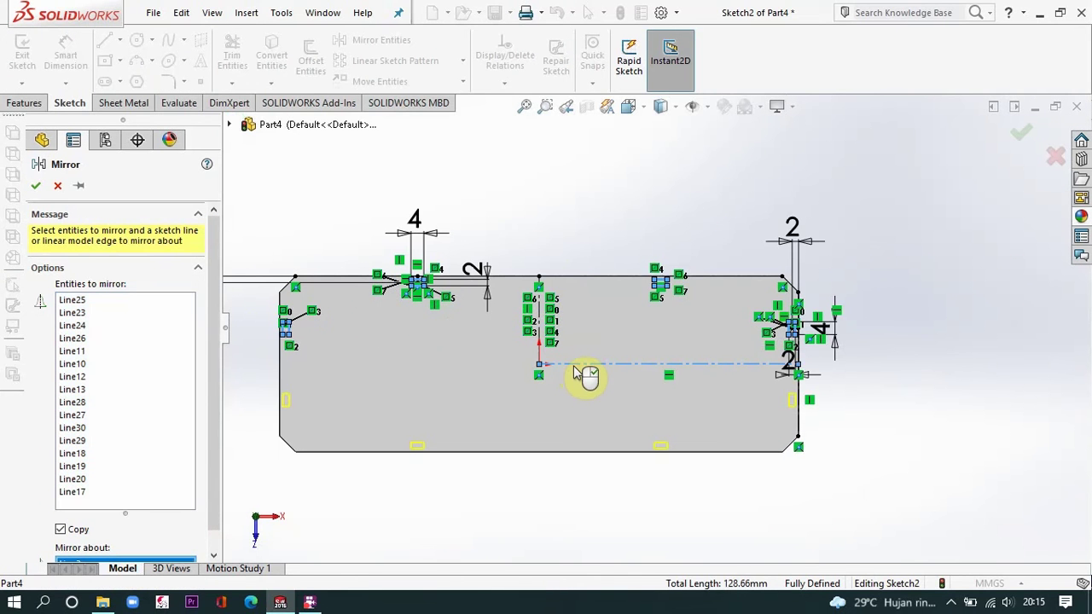
left_click(35, 186)
Cut-extrude the eight slot rectangles through the plate with a blind depth of 2 mm
left_click(32, 103)
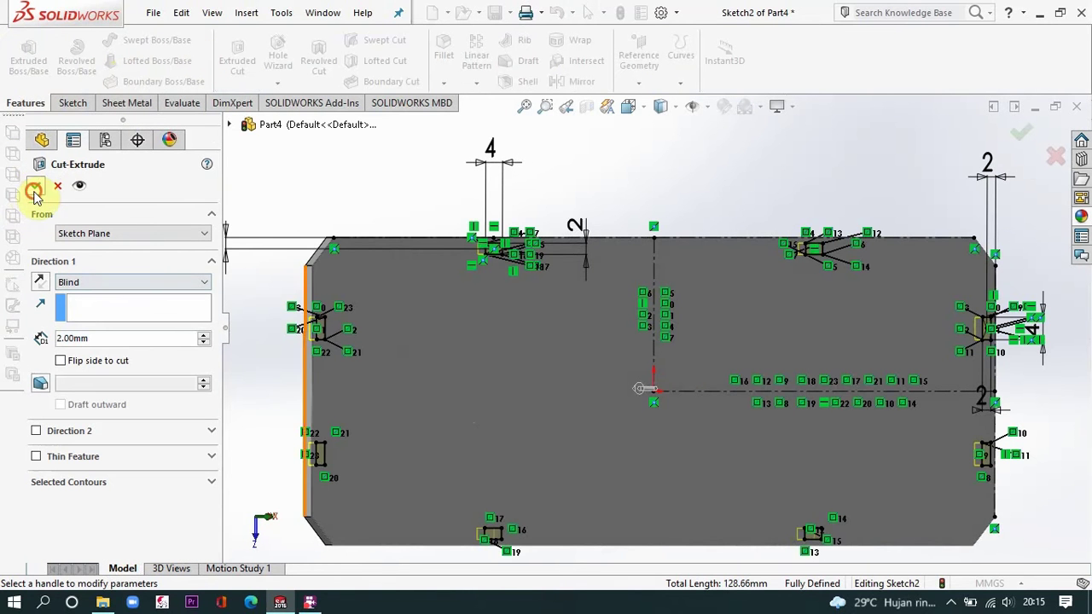
scroll(621, 235, "up", 3)
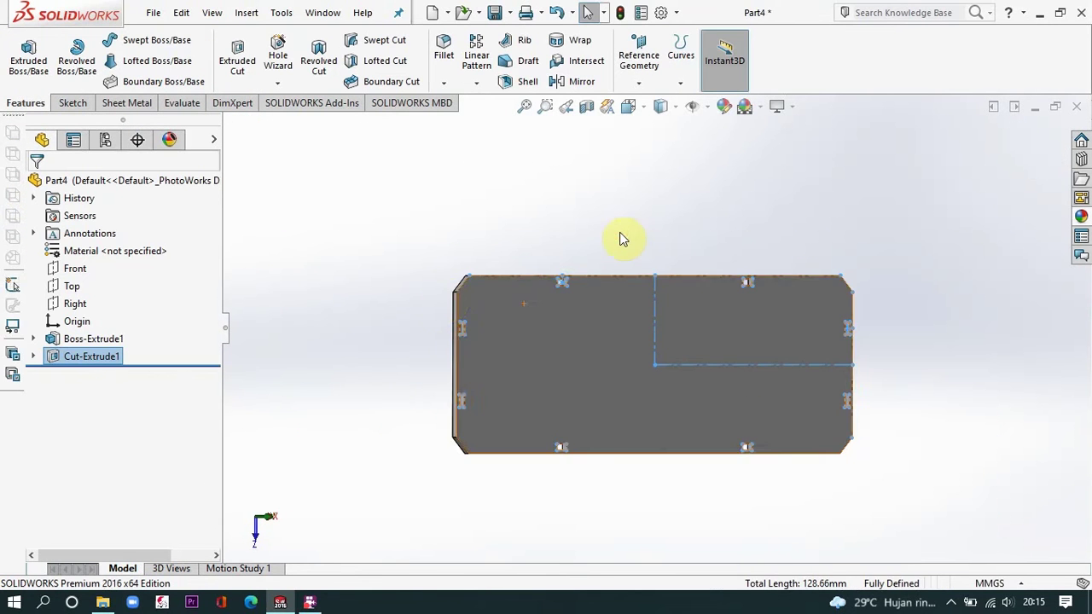
left_click(621, 233)
scroll(646, 322, "up", 3)
scroll(649, 324, "down", 1)
middle_click_drag(648, 324, 596, 299)
scroll(655, 341, "down", 5)
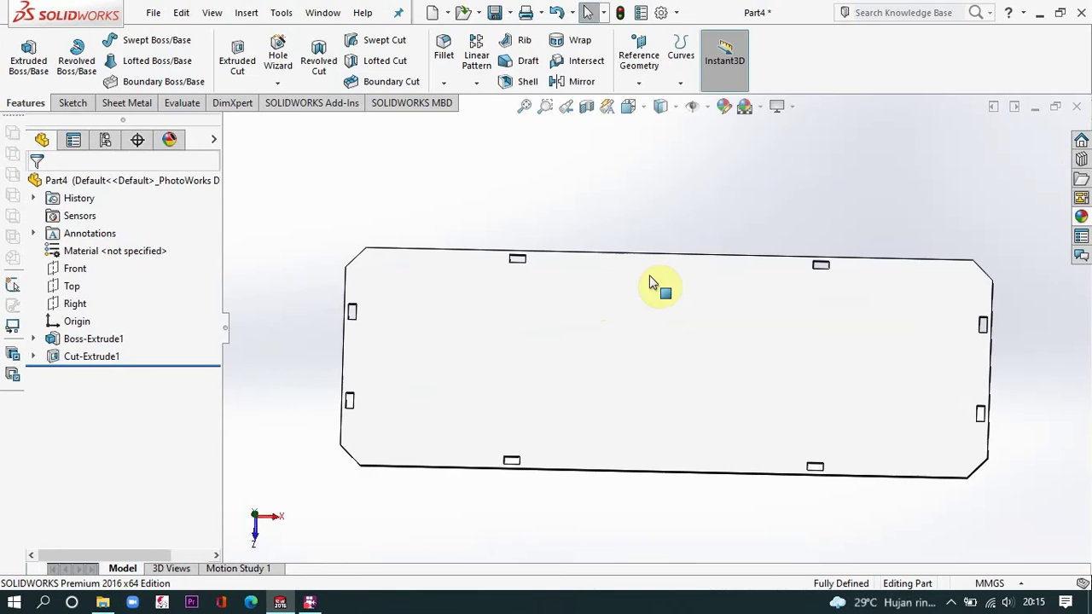
Save the plate part as "Part atas bawah" in the UAS folder and close it
left_click(496, 12)
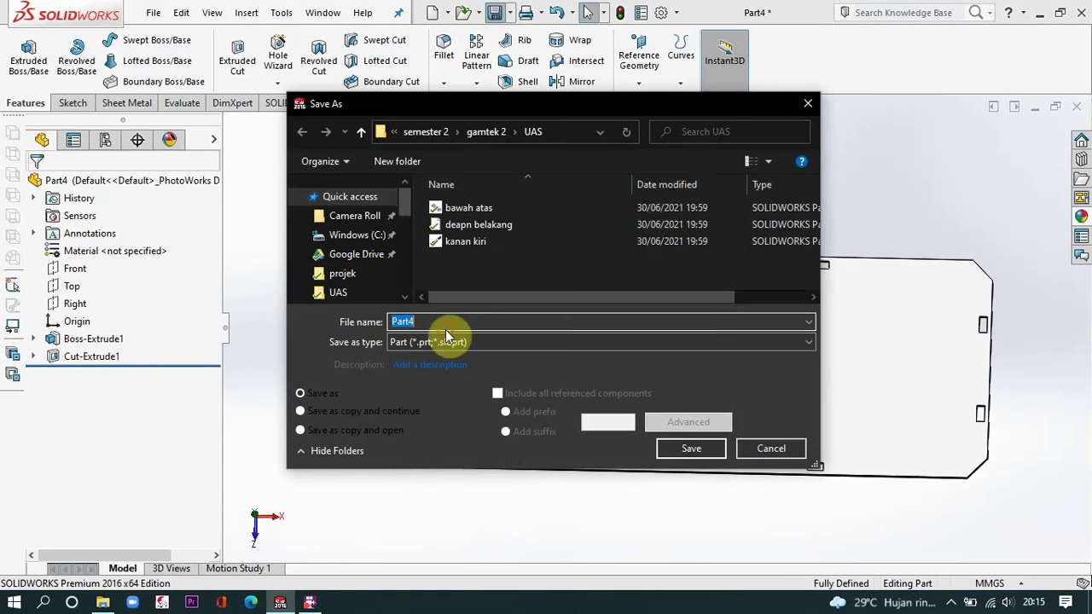
type("Part atas bawah")
key("Return")
scroll(512, 329, "up", 3)
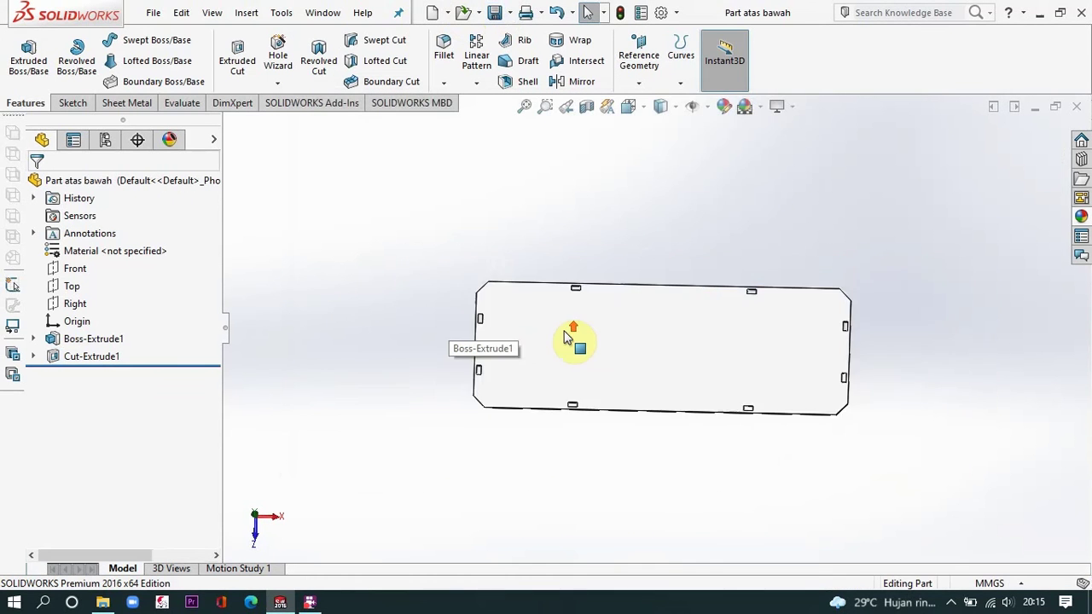
scroll(713, 334, "down", 5)
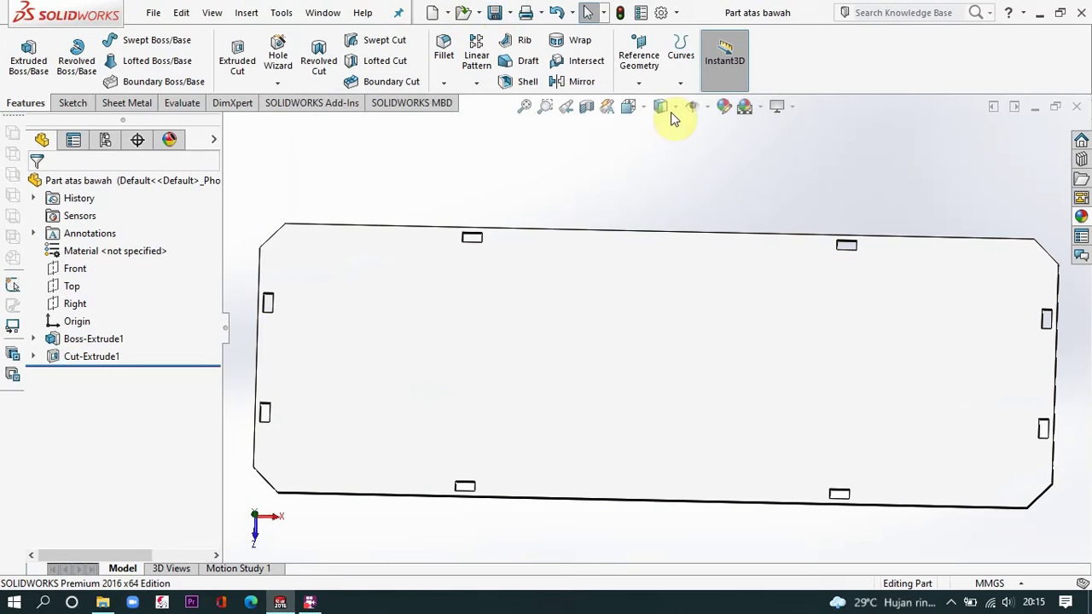
left_click(1075, 111)
Create a new part and sketch a center rectangle about 75 mm wide on the Front plane, centered on the origin
left_click(320, 12)
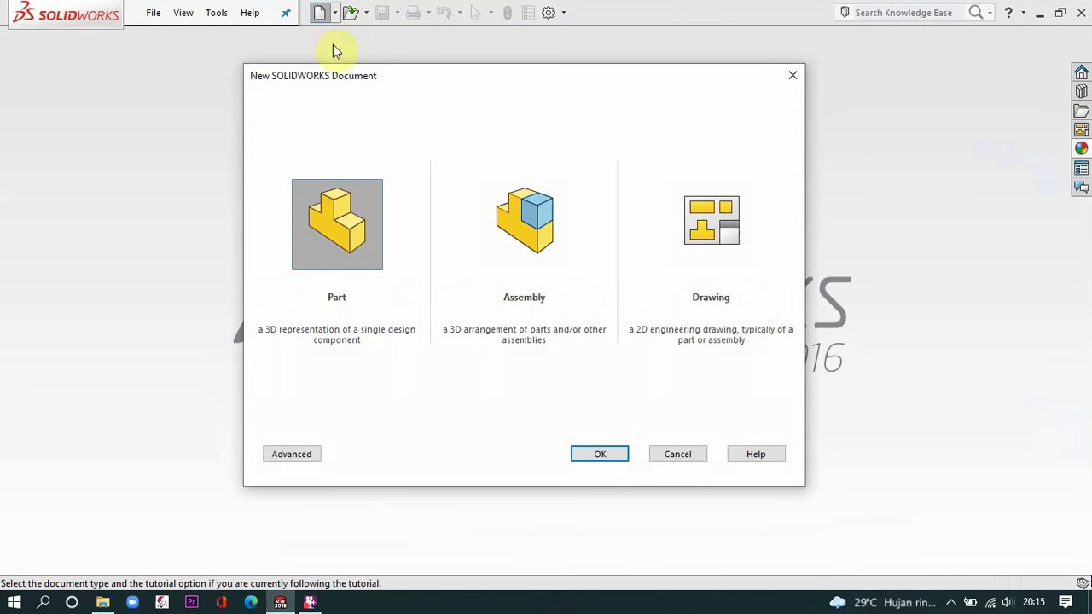
left_click(585, 454)
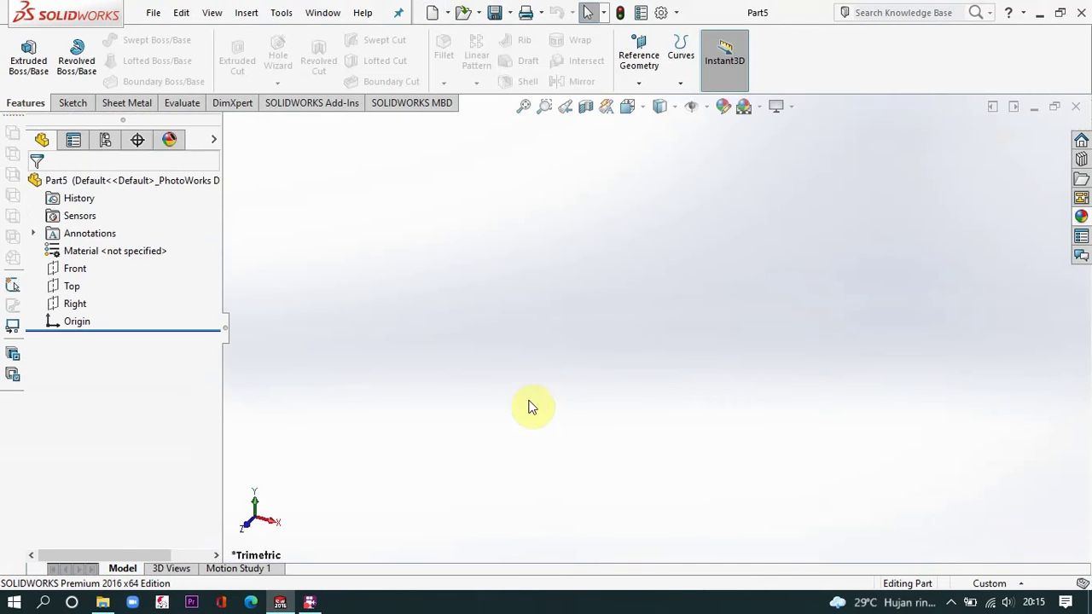
left_click(70, 270)
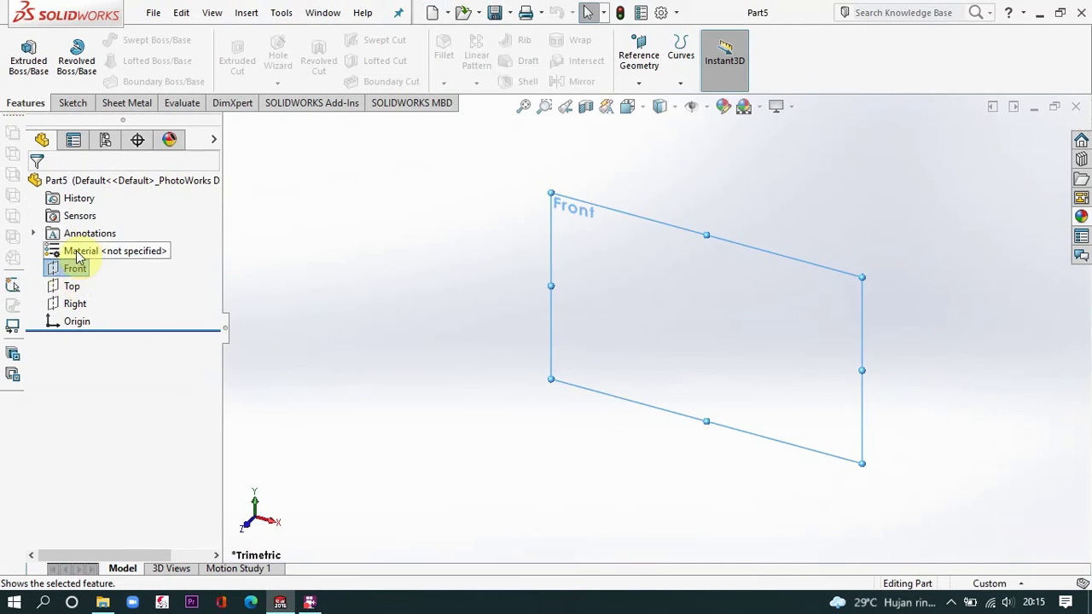
left_click(64, 106)
left_click(22, 58)
left_click(104, 60)
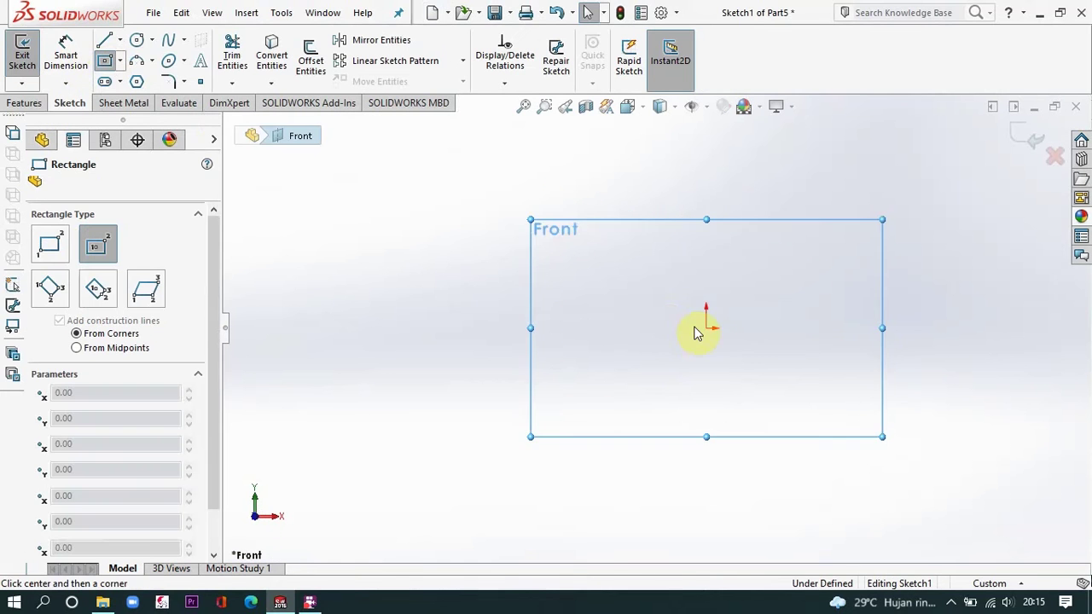
left_click(706, 327)
left_click(788, 371)
Set the rectangle's width to 151.32 mm and switch the document units to MMGS
key("d")
left_click(682, 286)
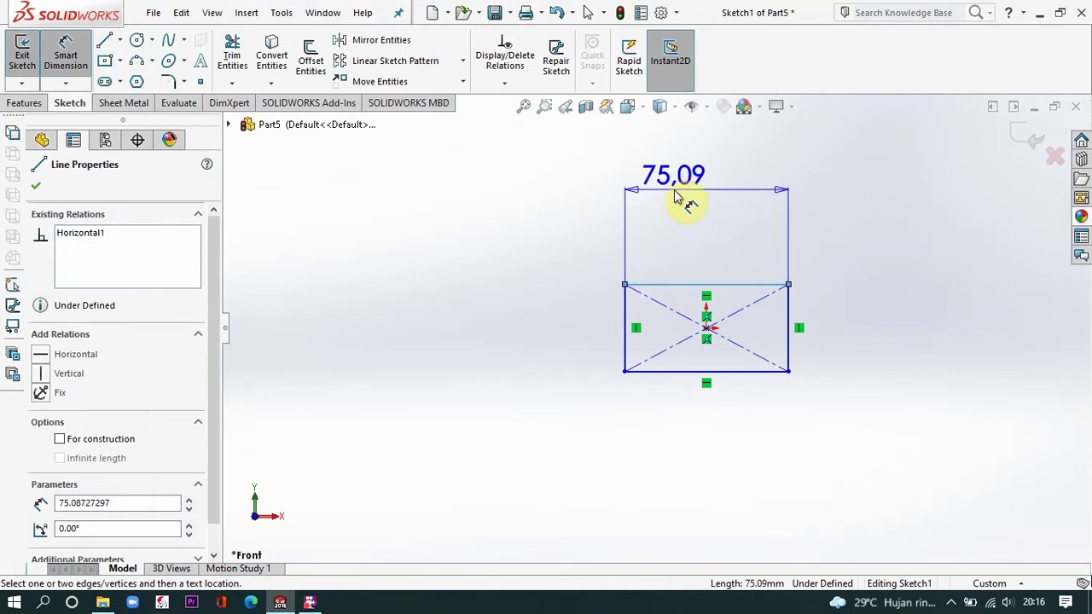
left_click(675, 194)
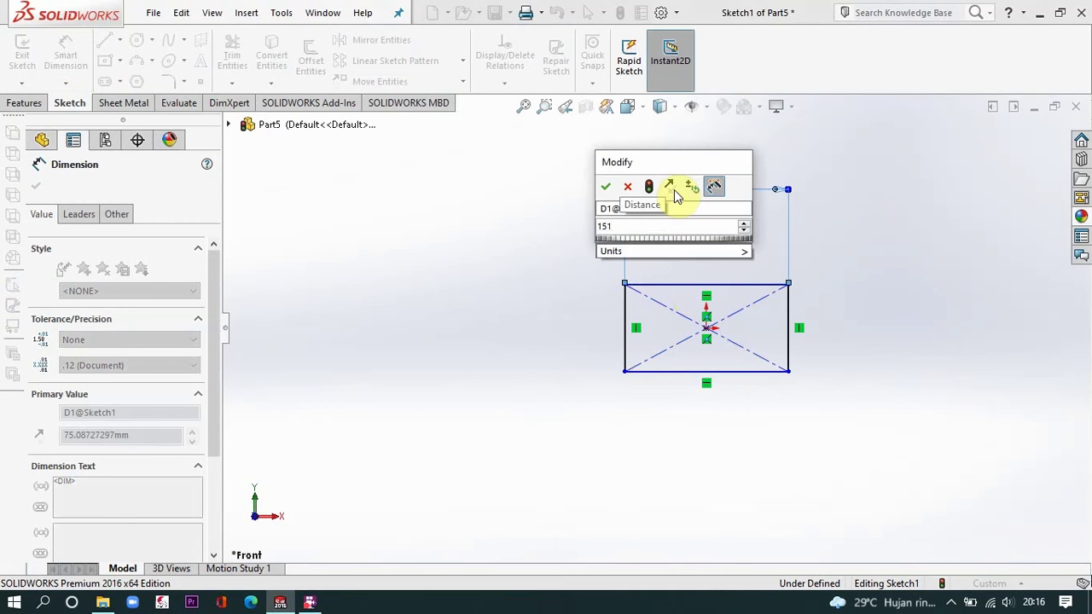
type("151.32")
key("Return")
left_click(990, 584)
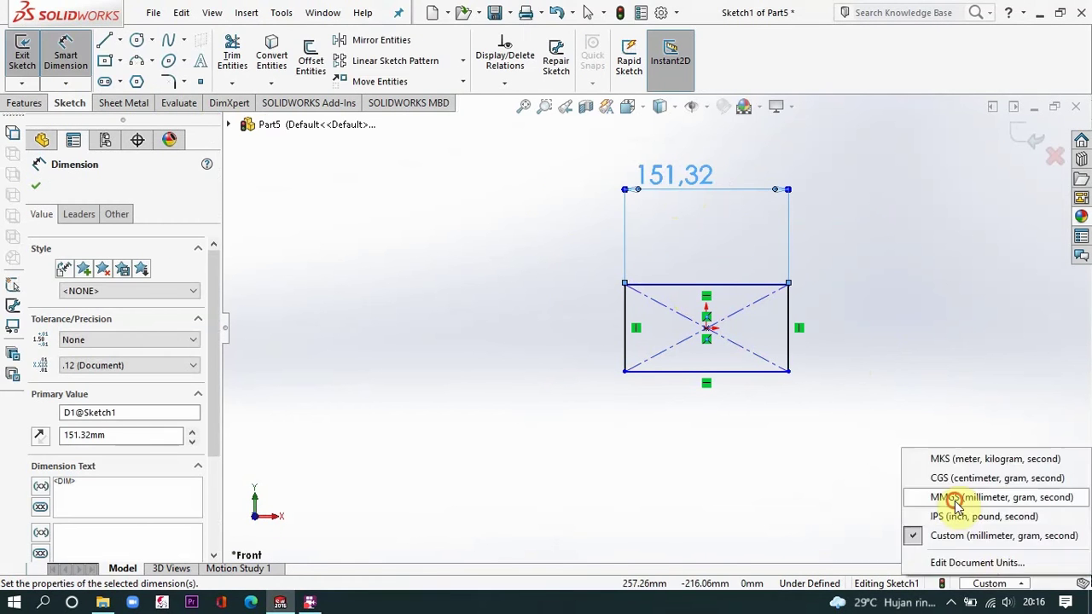
left_click(890, 499)
left_click(66, 341)
left_click(78, 296)
Dimension the rectangle's vertical edge and set its height to 17 mm
left_click(65, 58)
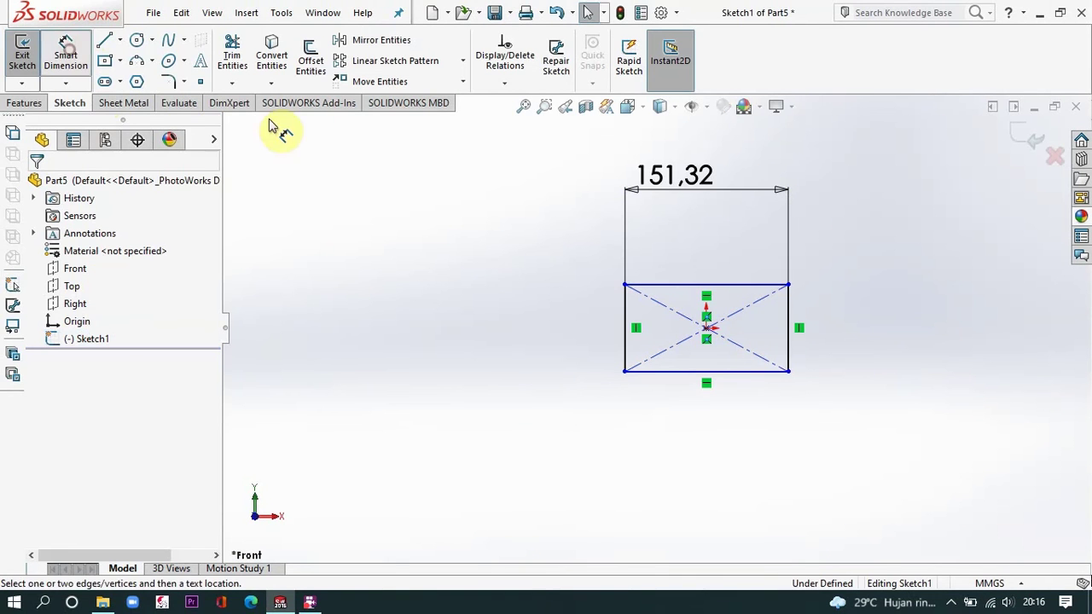
left_click(789, 346)
left_click(896, 339)
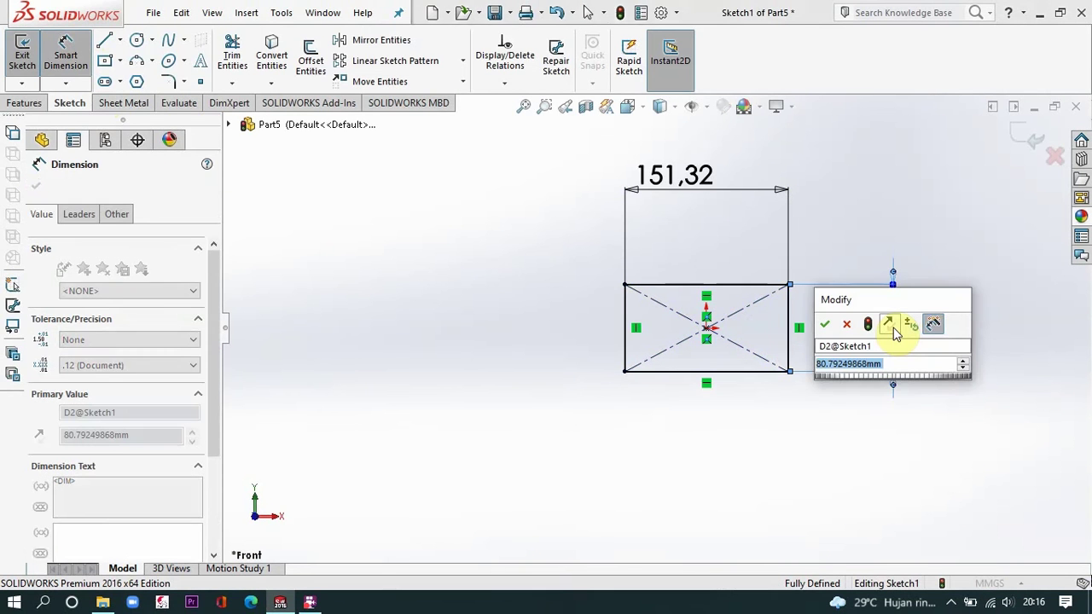
type("17")
key("Return")
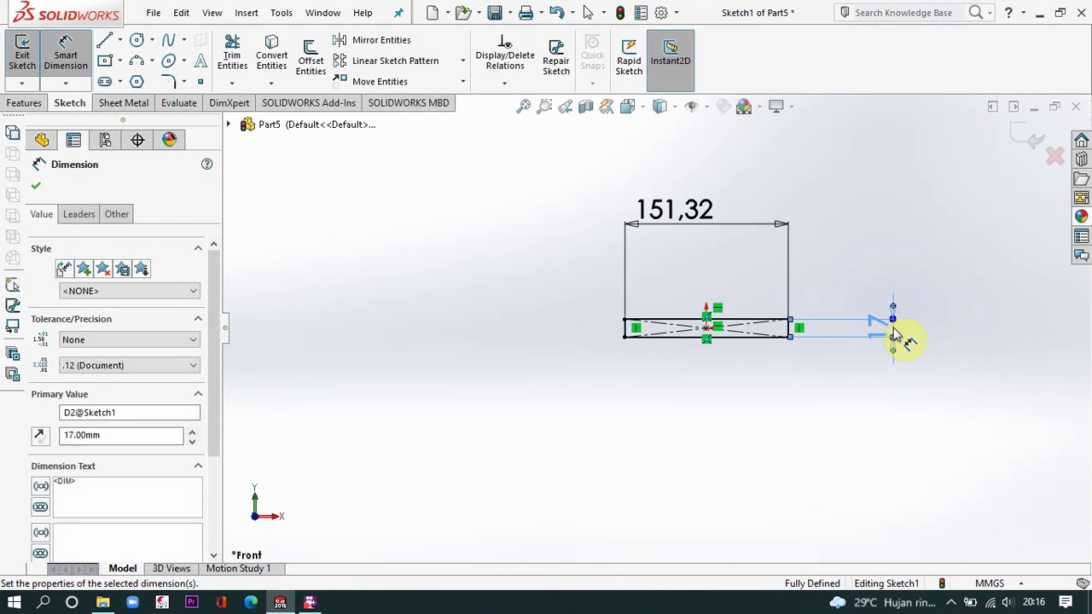
Extrude the rectangle as a boss with a blind depth of 2 mm
scroll(731, 341, "down", 4)
scroll(653, 353, "up", 2)
scroll(639, 439, "down", 5)
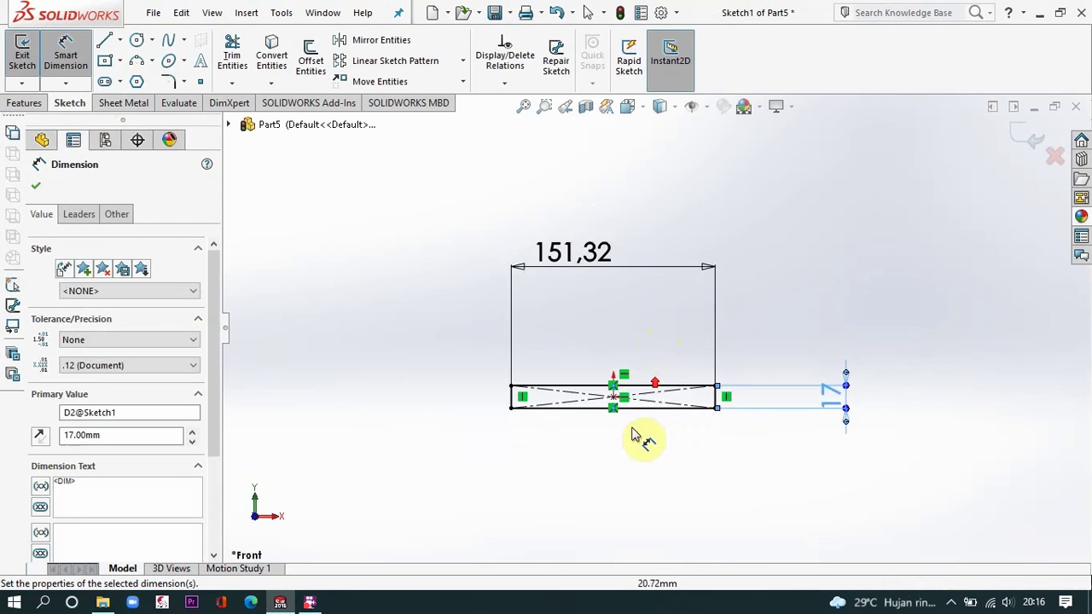
left_click(26, 102)
left_click(31, 60)
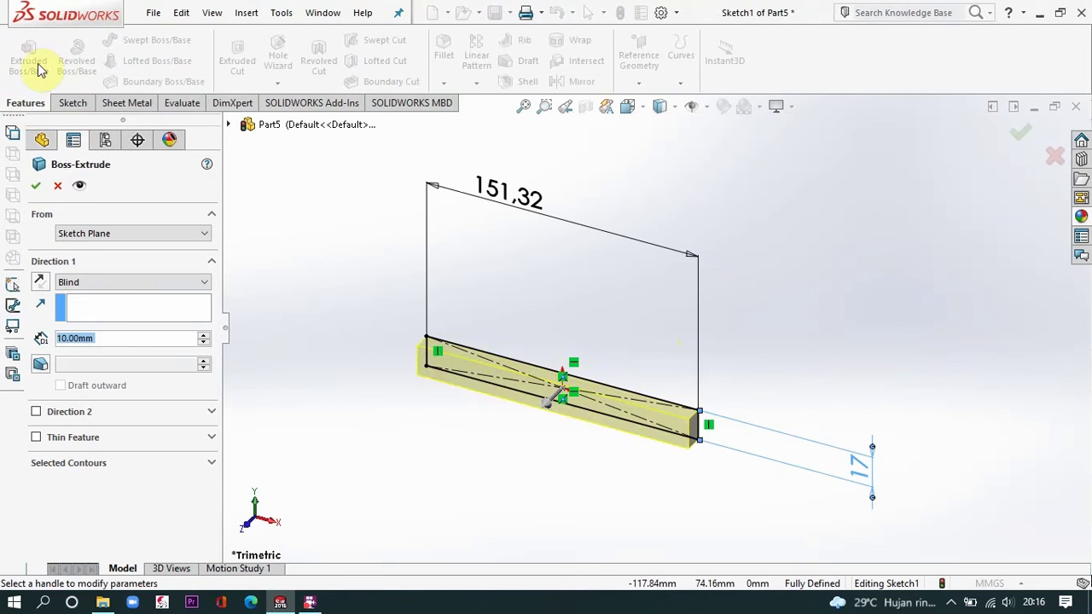
type("2")
left_click(34, 185)
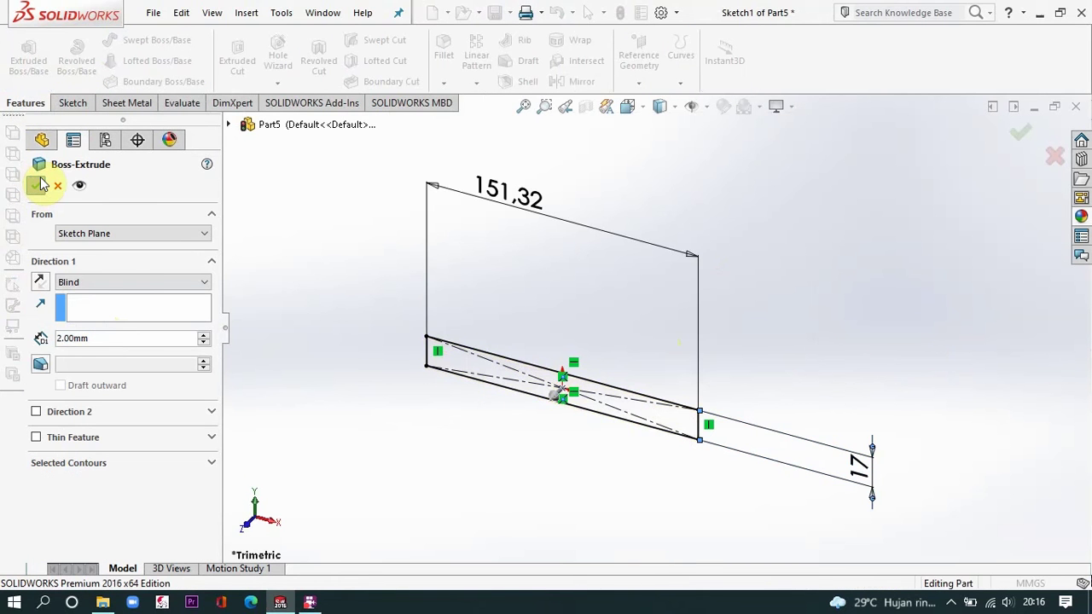
Start a sketch on the strip's front face with centerlines from the upper edge's midpoint to the origin and on to the right edge's midpoint
left_click(597, 355)
left_click(680, 337)
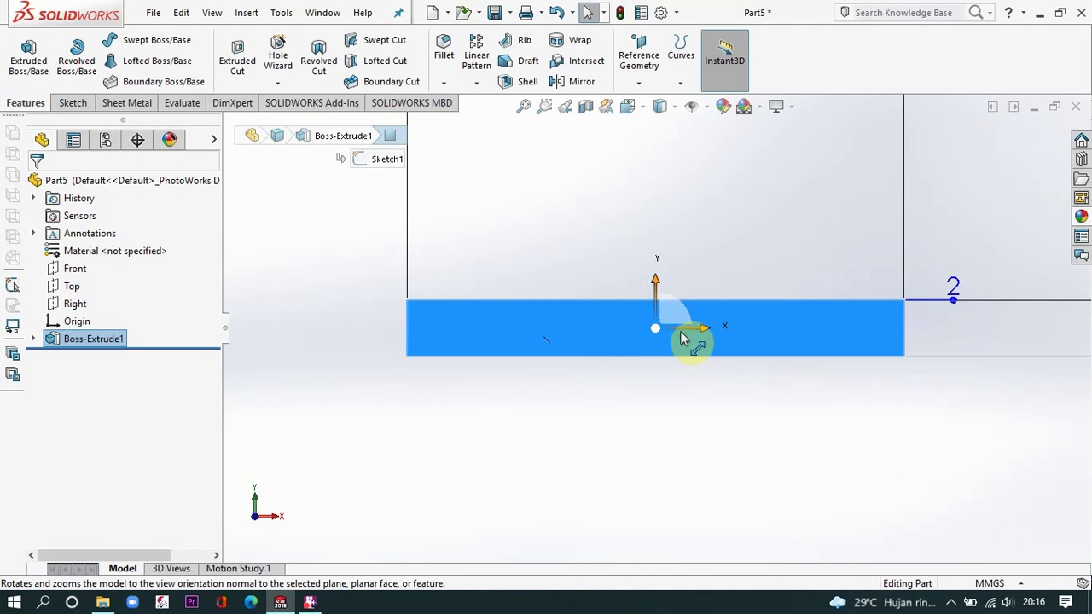
left_click(73, 103)
left_click(104, 41)
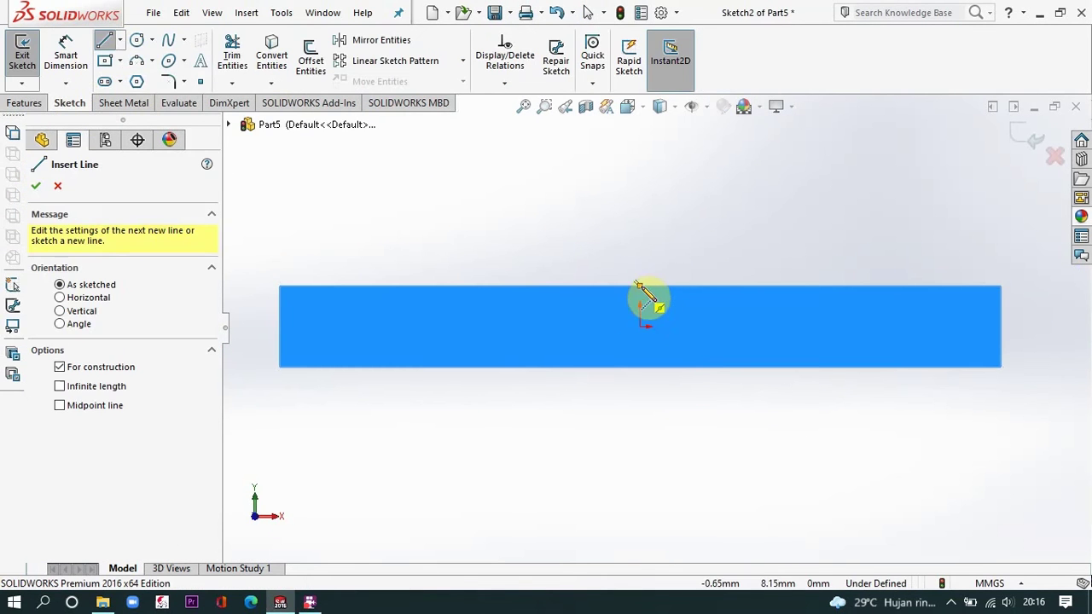
left_click(639, 285)
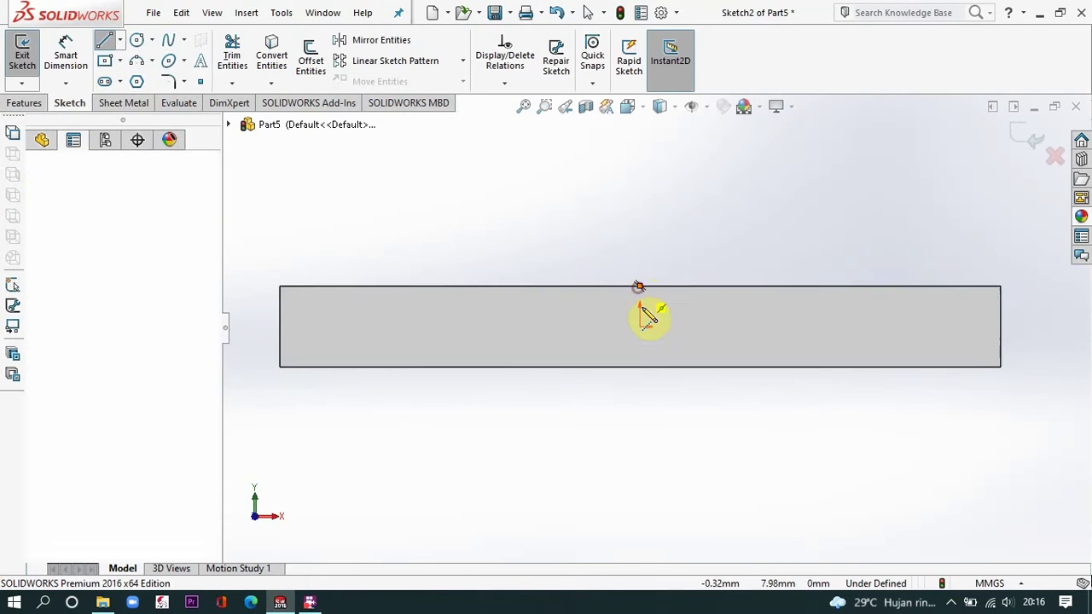
left_click(1001, 327)
key("Escape")
Draw centerlines along the strip's upper edge from its left corner to its right corner
left_click(121, 41)
left_click(123, 62)
left_click(280, 287)
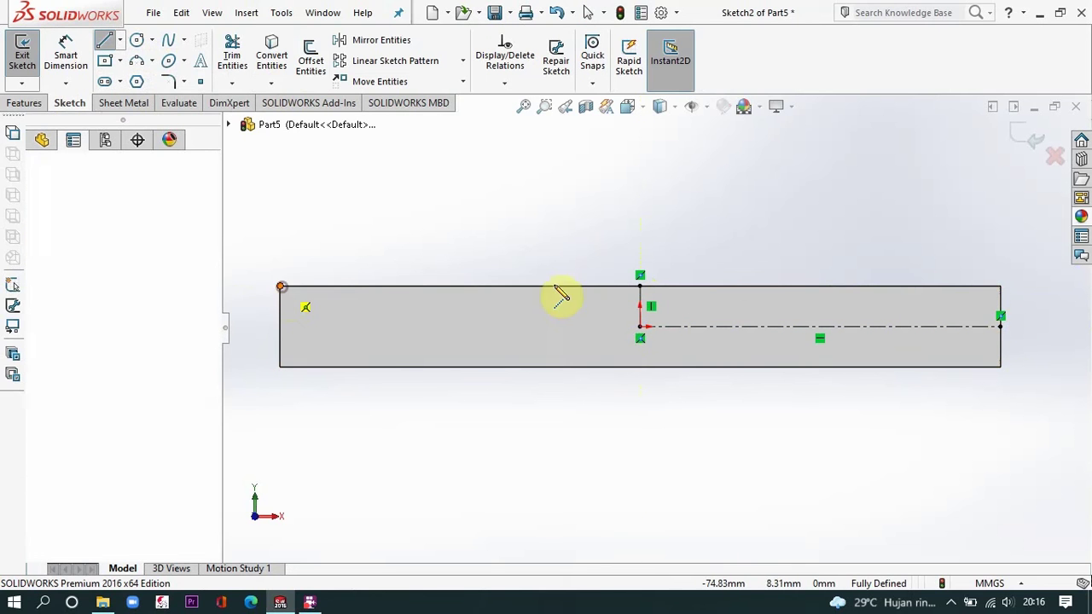
left_click(1000, 287)
key("Escape")
key("Escape")
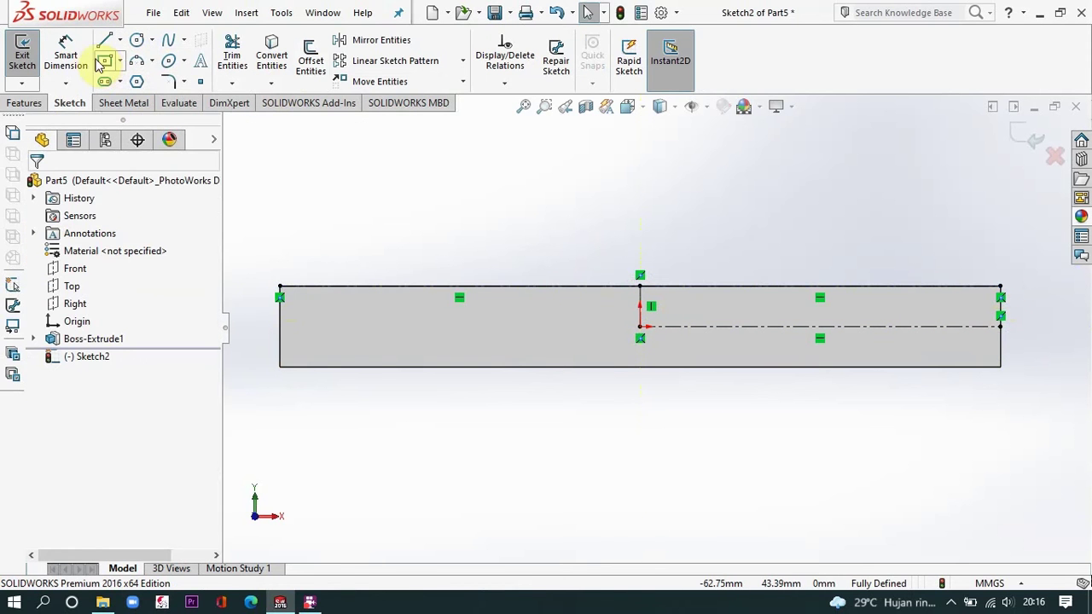
Draw a vertical centerline about 3.17 mm long upward from the midpoint of the upper edge's left half
left_click(121, 40)
left_click(139, 75)
left_click(460, 287)
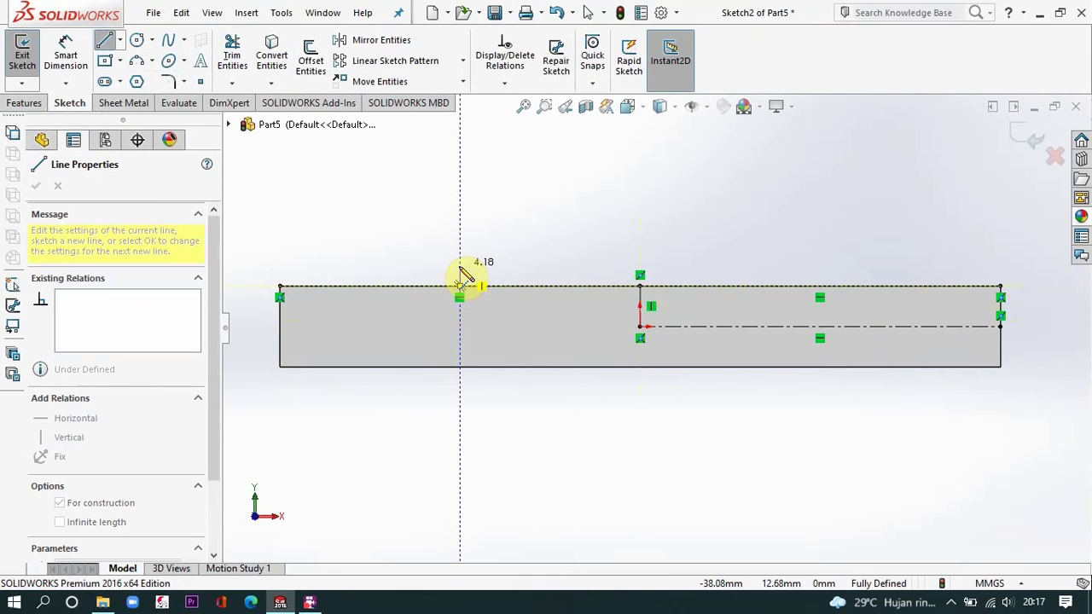
key("Escape")
key("Escape")
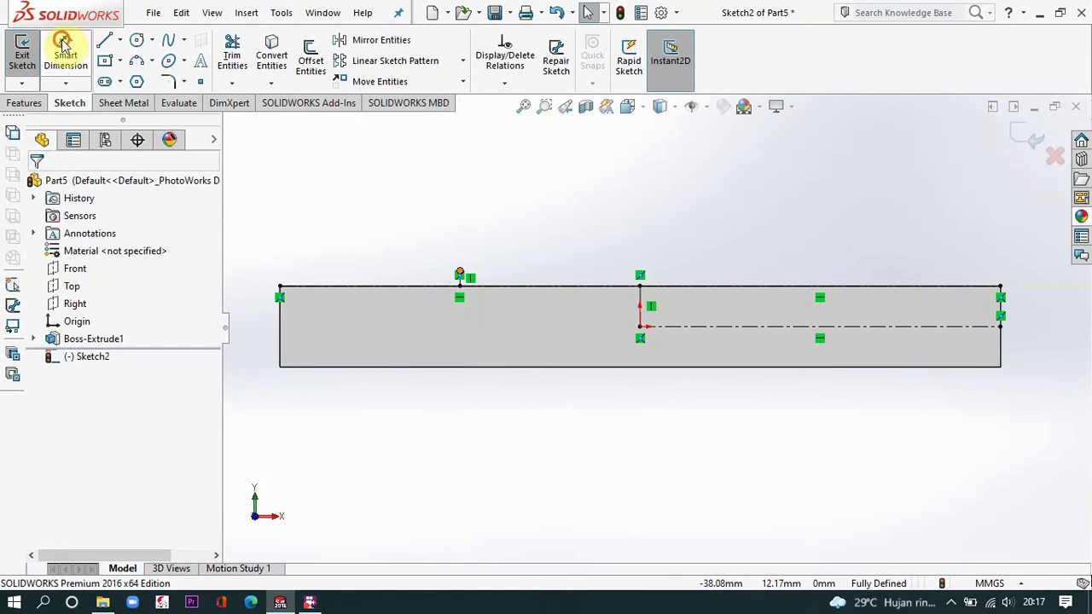
Dimension the short vertical centerline above the upper edge and set its length to 2 mm
left_click(66, 50)
scroll(423, 271, "down", 5)
left_click(521, 280)
scroll(456, 279, "up", 3)
left_click(292, 309)
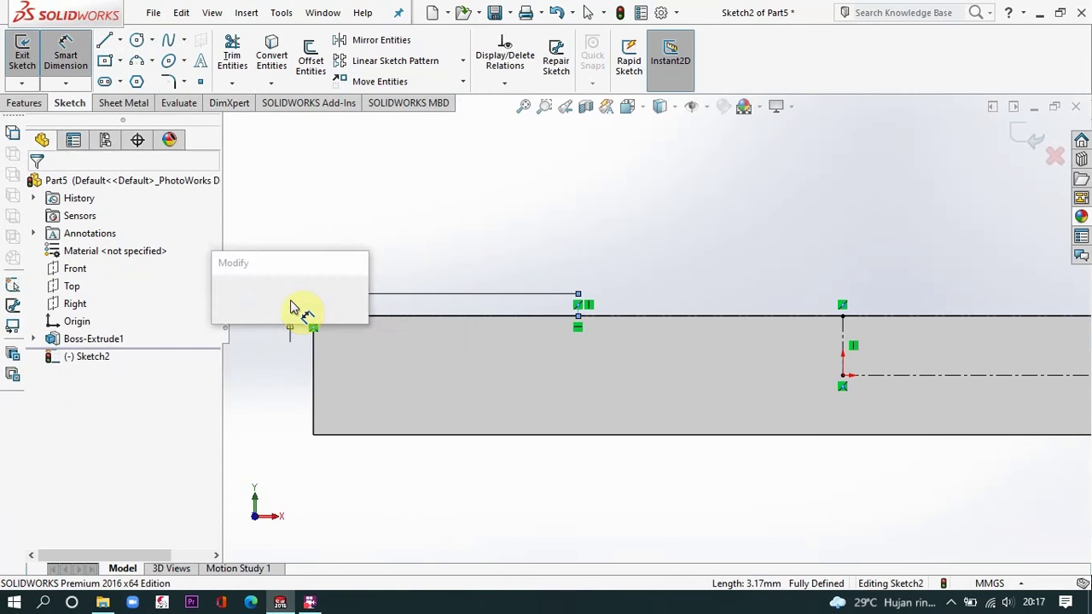
type("2.00mm")
key("Return")
Draw a center rectangle at the 2 mm centerline's midpoint, reaching down to the strip's edge, and set its width to 4 mm
left_click(110, 63)
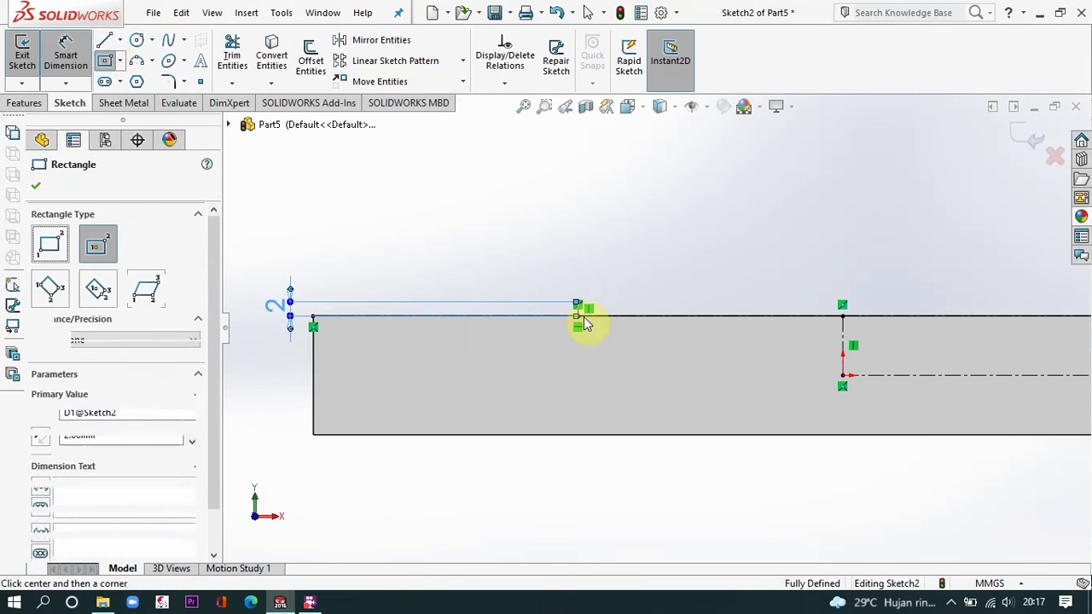
scroll(583, 317, "down", 5)
left_click(677, 309)
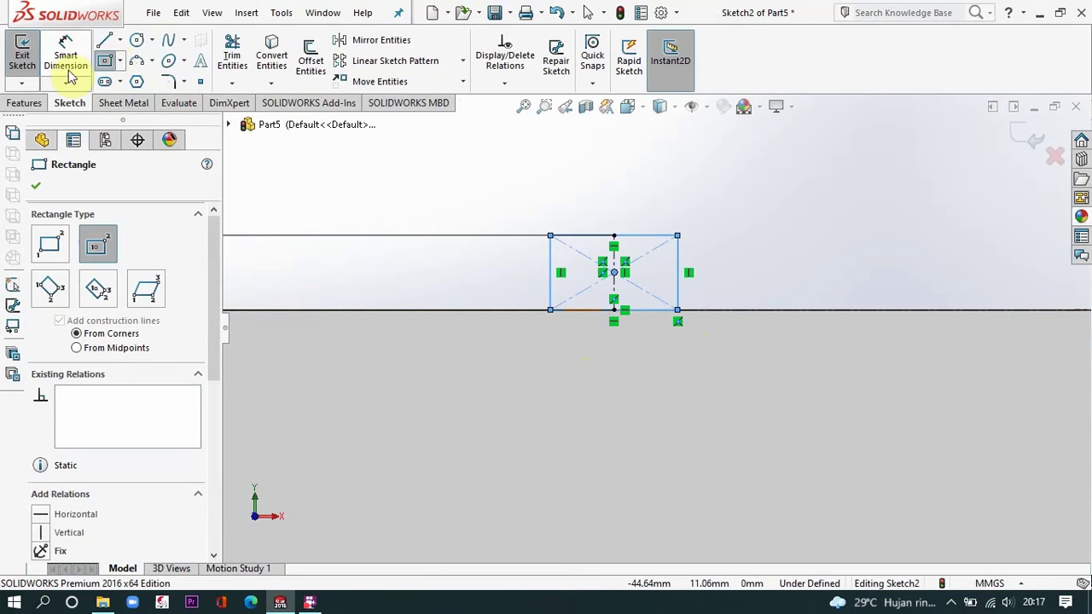
left_click(66, 49)
left_click(645, 236)
left_click(618, 173)
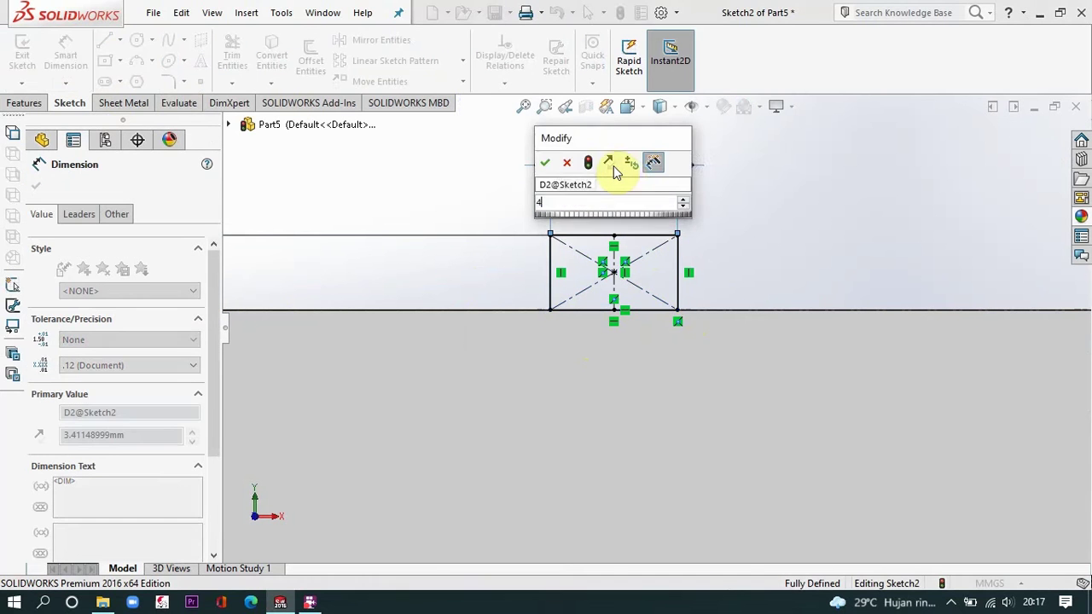
type("4")
key("Return")
Mirror the four sides of the tab rectangle about the horizontal centerline onto the strip's lower edge
left_click(354, 43)
left_click(539, 254)
left_click(559, 237)
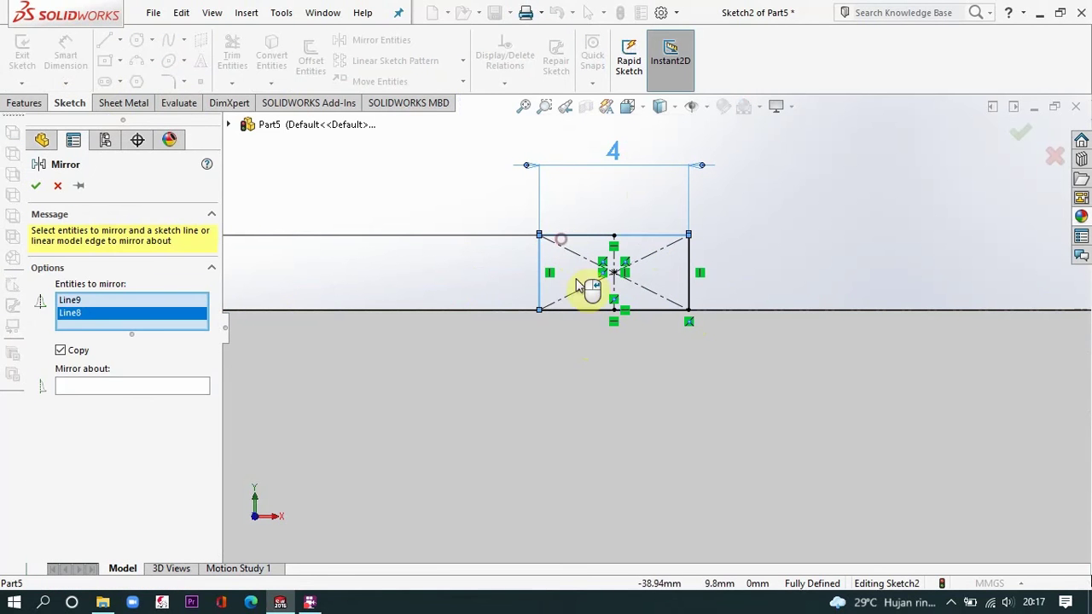
left_click(587, 309)
left_click(690, 277)
left_click(154, 415)
scroll(483, 336, "up", 4)
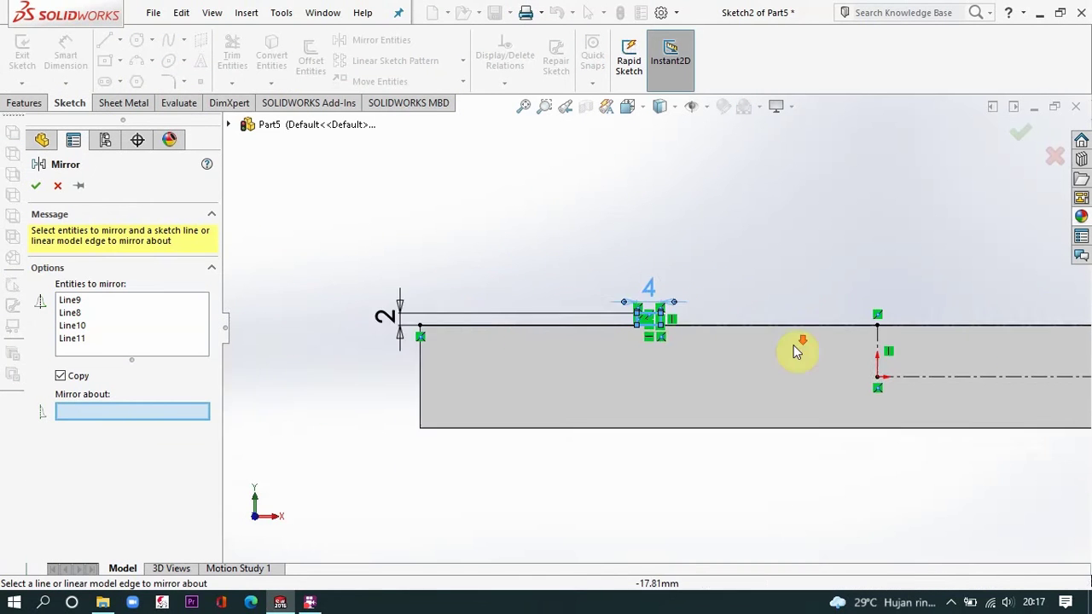
left_click(35, 188)
Mirror the upper and lower tab rectangles about the vertical centerline to the strip's right half
left_click(401, 40)
scroll(495, 282, "down", 5)
left_click(499, 324)
left_click(538, 294)
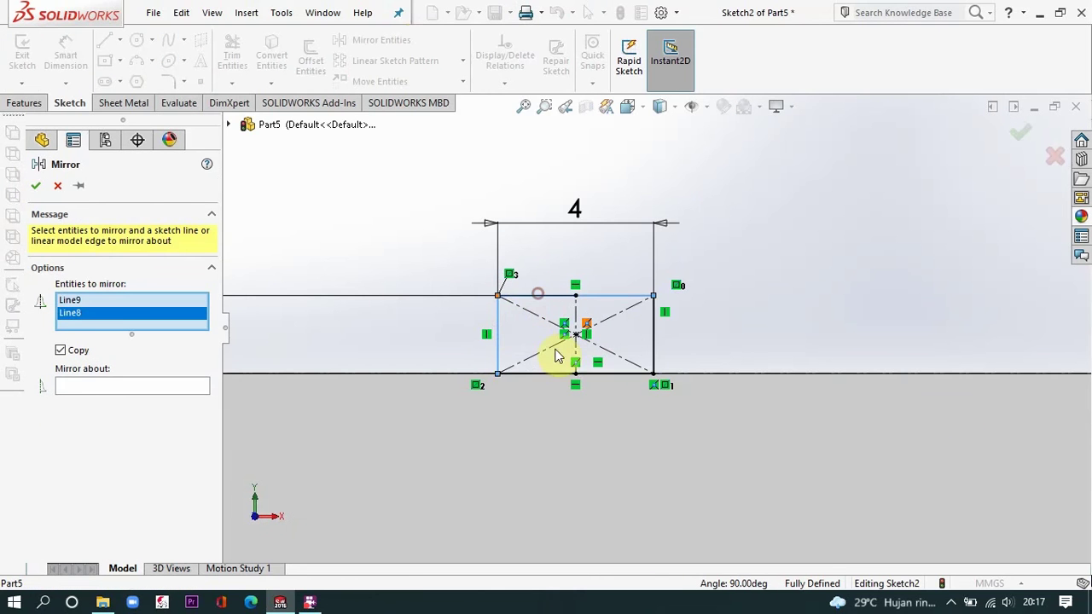
left_click(559, 372)
left_click(654, 346)
scroll(653, 345, "up", 6)
scroll(699, 457, "down", 3)
left_click(523, 400)
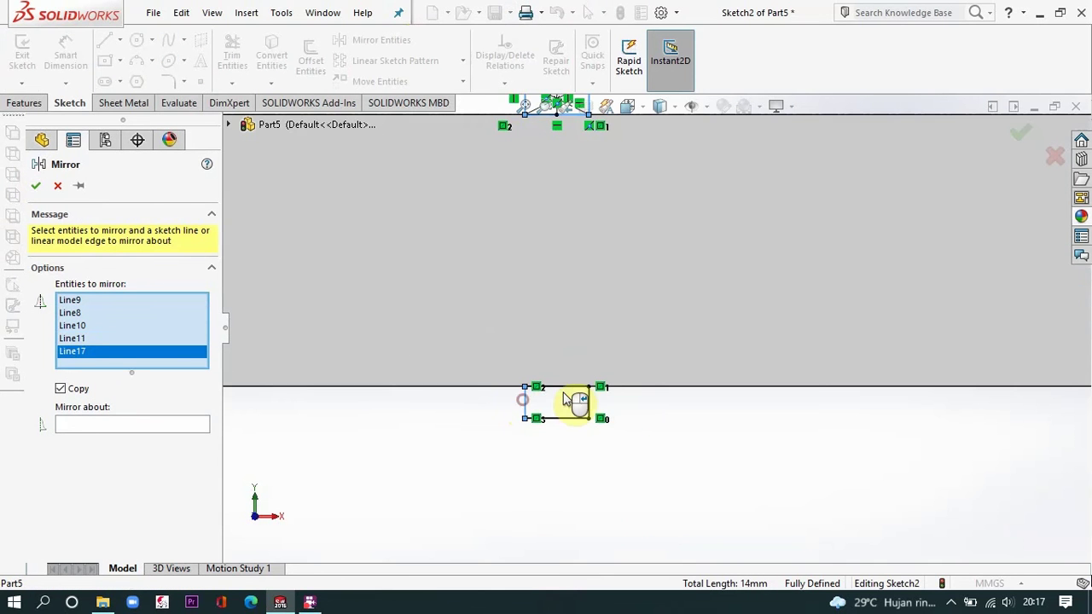
left_click(561, 387)
left_click(568, 418)
left_click(588, 404)
scroll(576, 398, "up", 6)
scroll(877, 304, "down", 3)
left_click(129, 462)
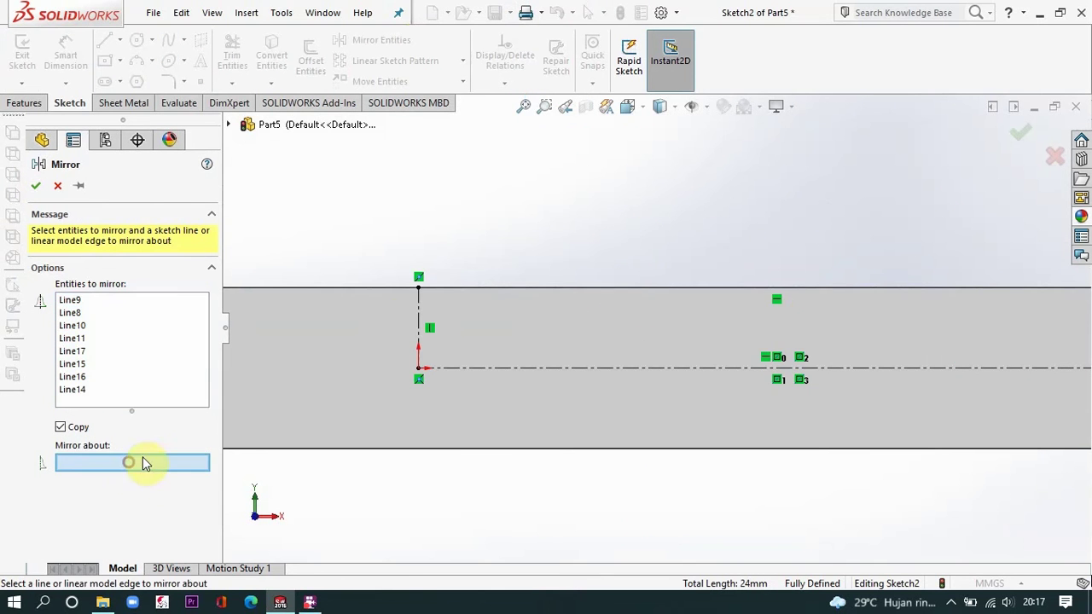
left_click(36, 185)
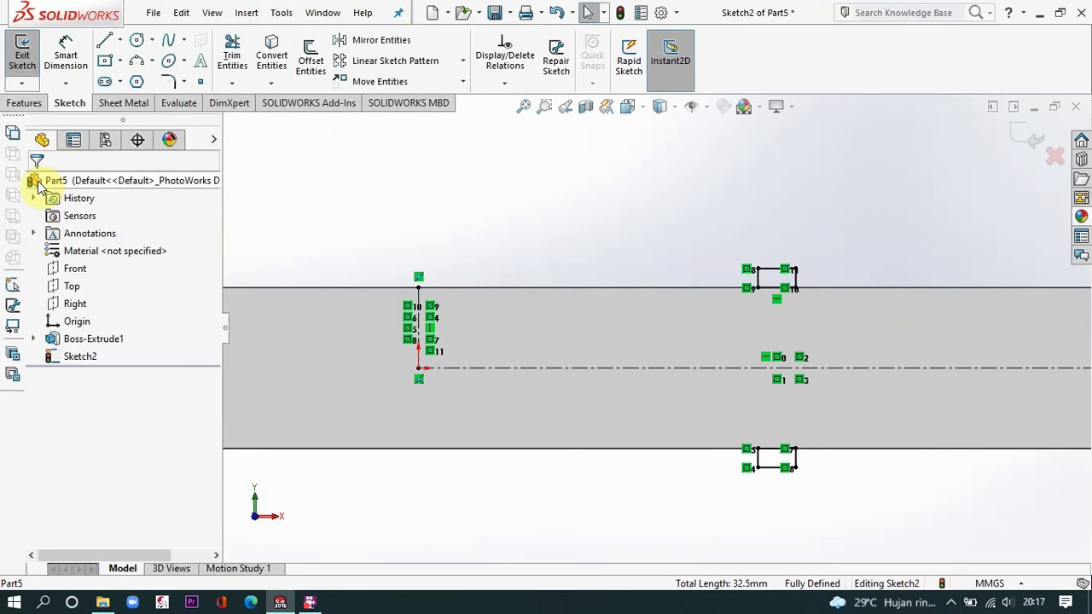
Extrude the four tab rectangles as a merged boss 2 mm deep, with the direction reversed to follow the strip's thickness
left_click(21, 100)
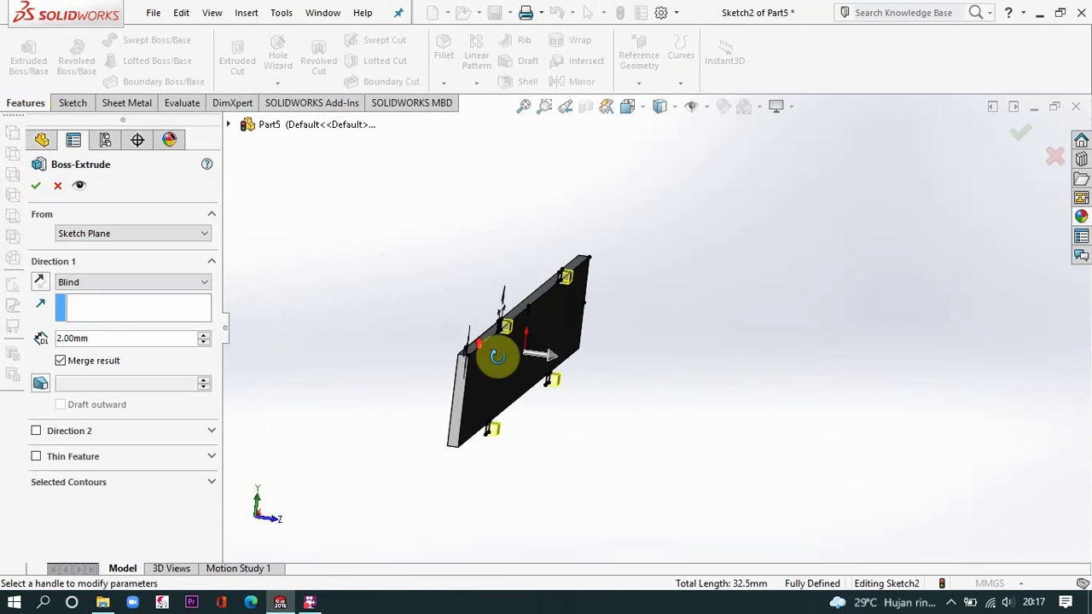
scroll(455, 334, "down", 5)
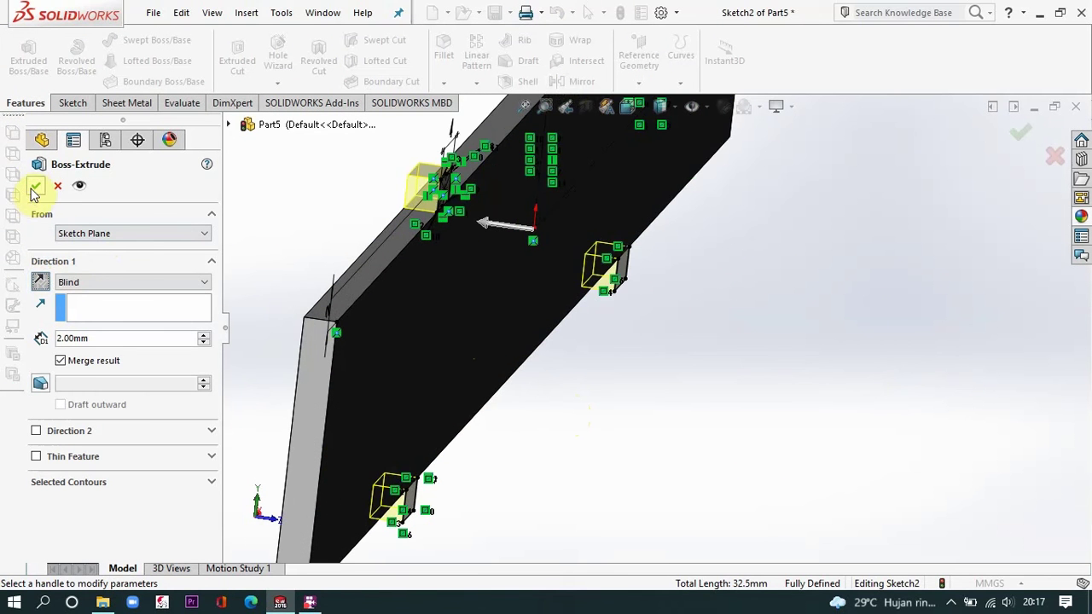
scroll(527, 237, "up", 6)
left_click(688, 287)
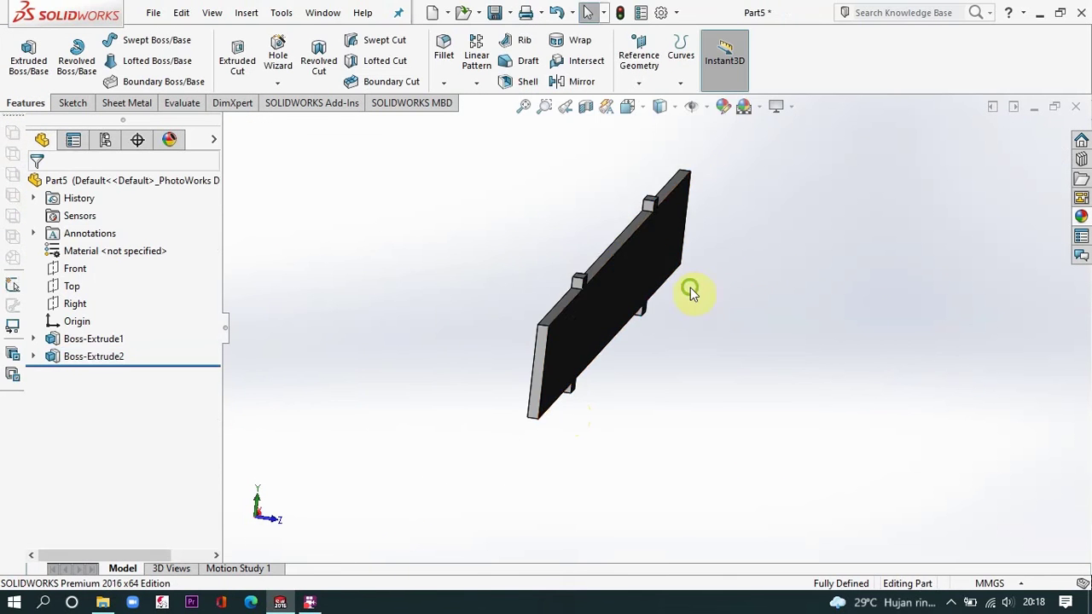
middle_click_drag(688, 287, 639, 281)
left_click(649, 284)
left_click(756, 236)
middle_click_drag(658, 341, 685, 346)
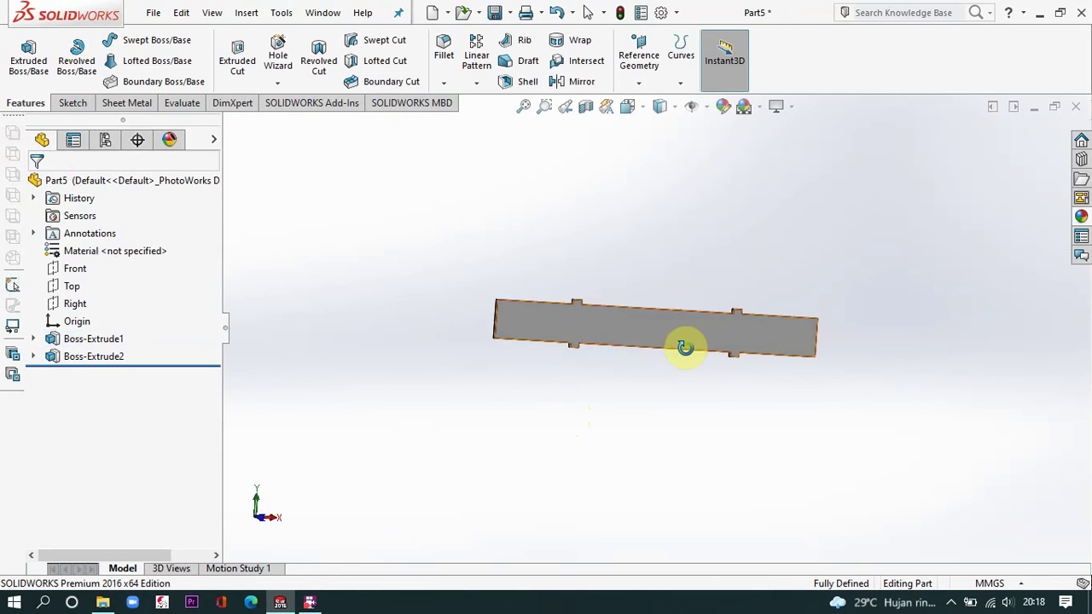
Save the tabbed strip in the UAS folder as "Part depan belakang" and close it
left_click(498, 11)
type("Part")
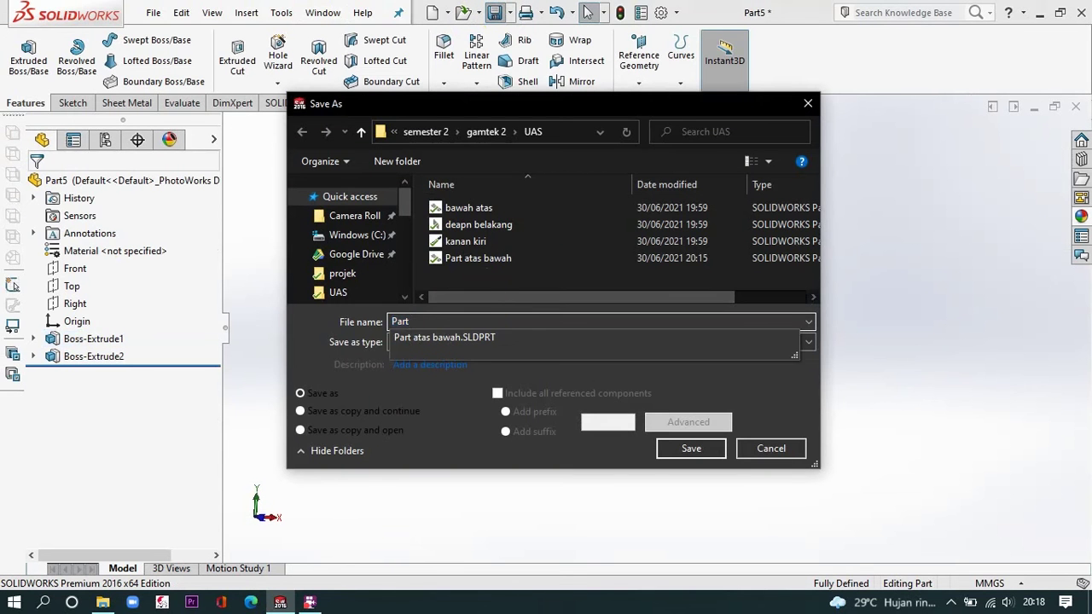
type(" depan belakang")
key("Return")
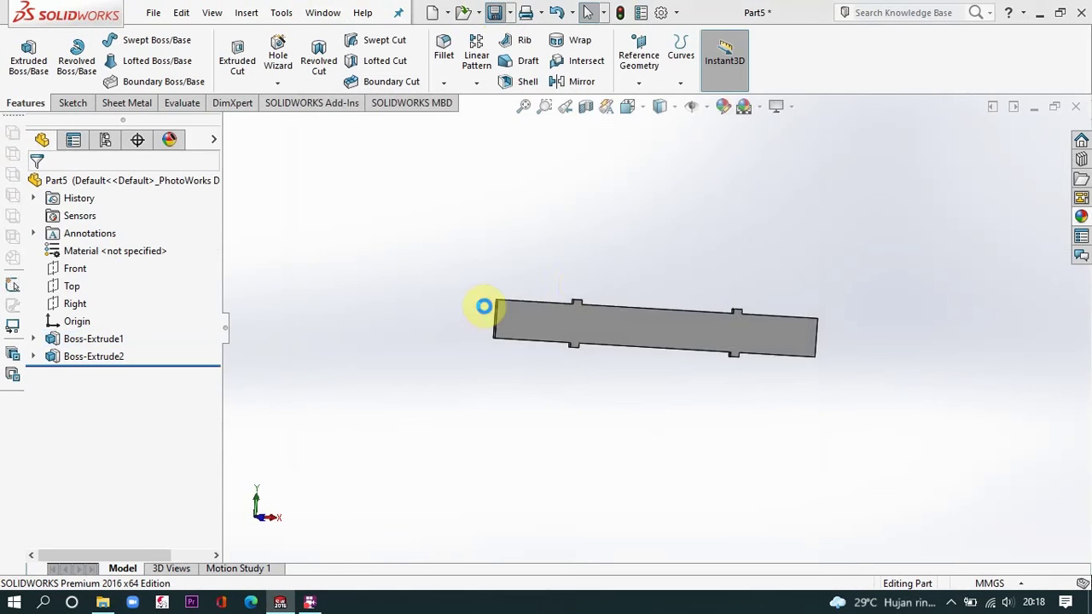
left_click(1076, 106)
Create a new part and sketch a center rectangle from the origin on the Right plane
left_click(318, 12)
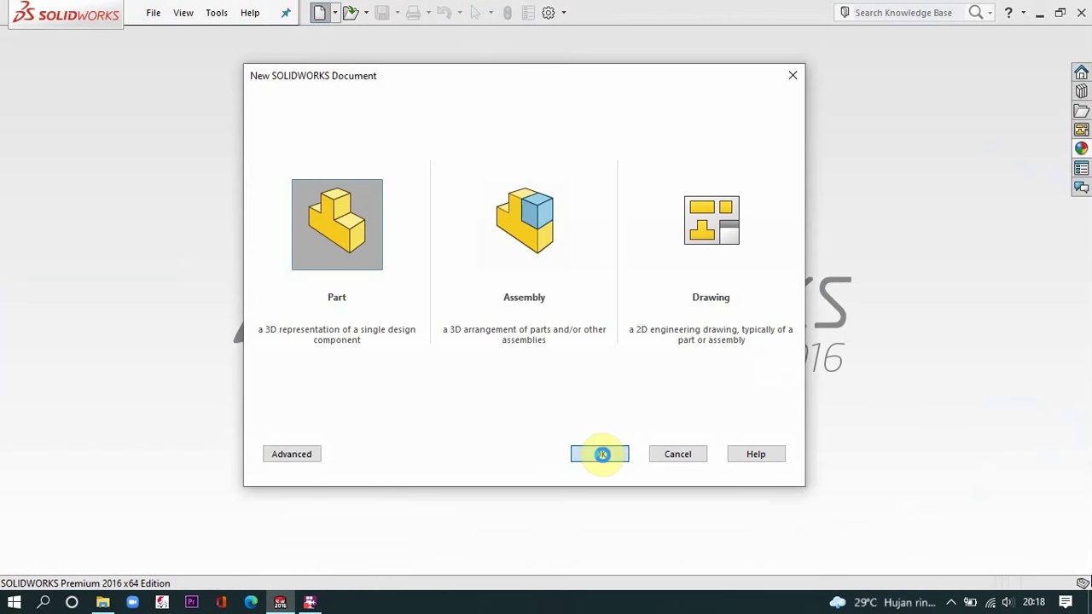
left_click(603, 454)
left_click(86, 305)
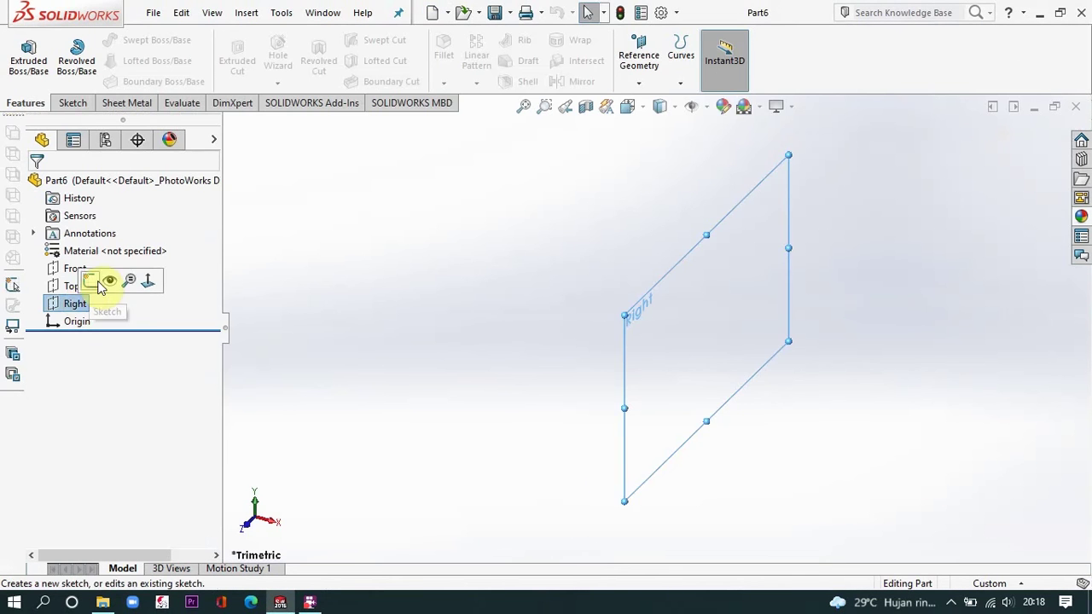
left_click(101, 283)
left_click(104, 61)
key("Escape")
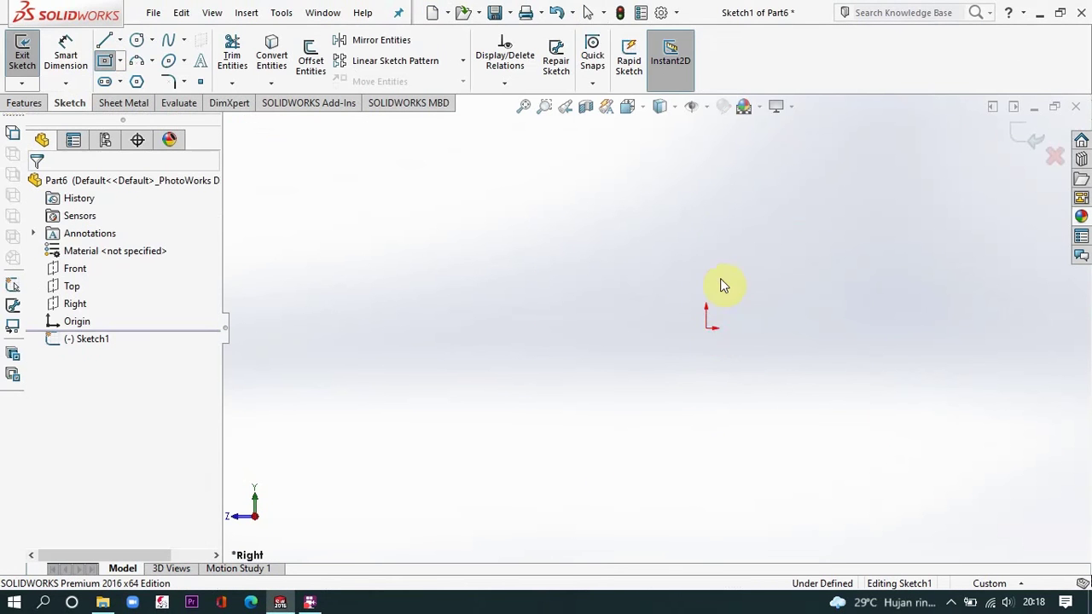
left_click(705, 327)
left_click(830, 383)
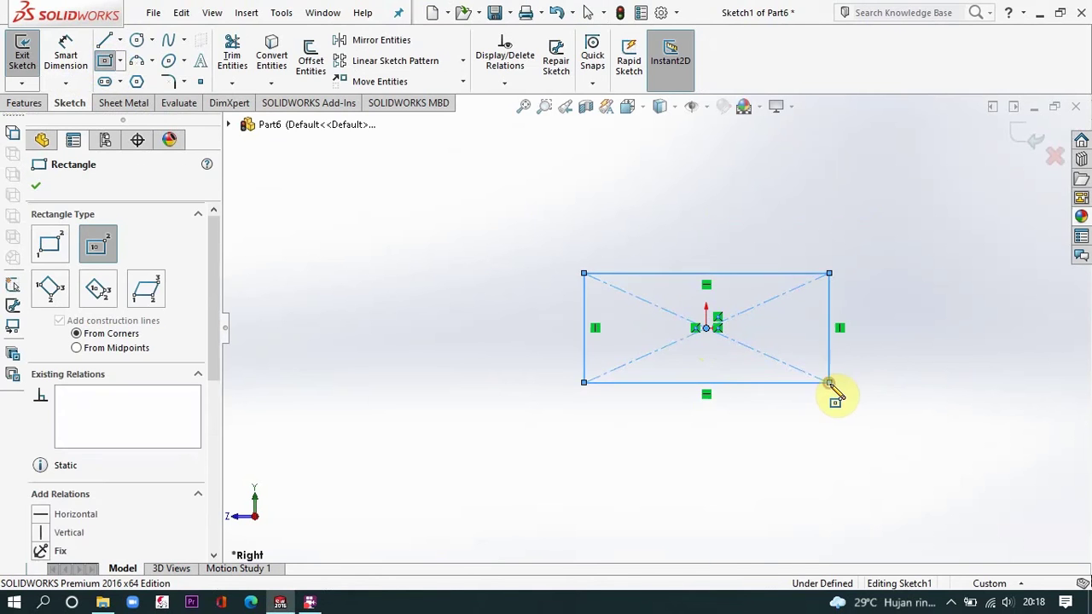
Switch the document units to MMGS and set the rectangle's width to 44.64 mm
left_click(988, 584)
left_click(952, 500)
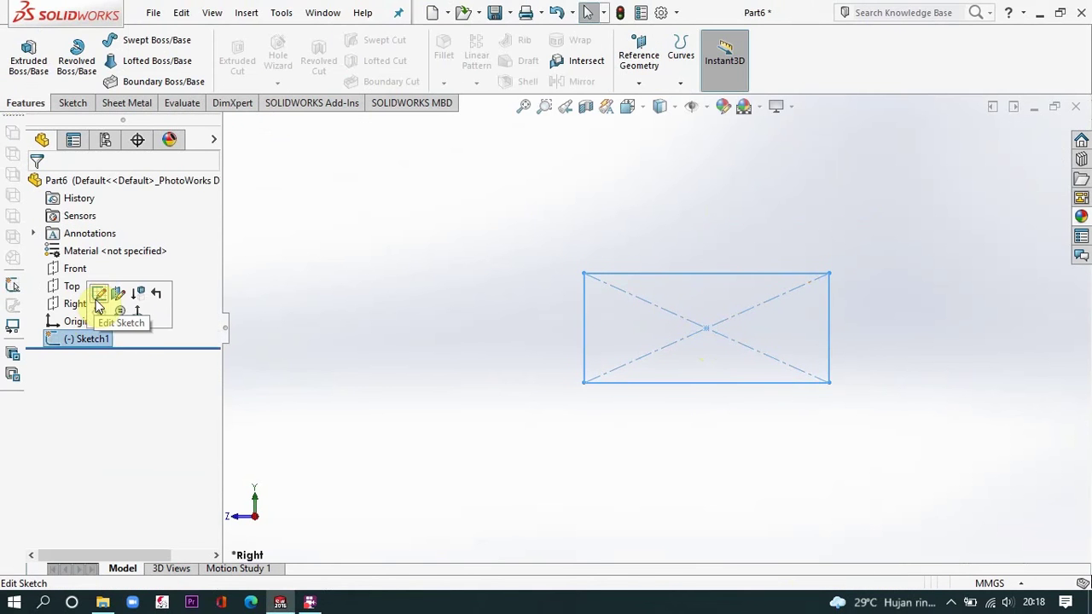
left_click(99, 294)
left_click(645, 274)
left_click(678, 198)
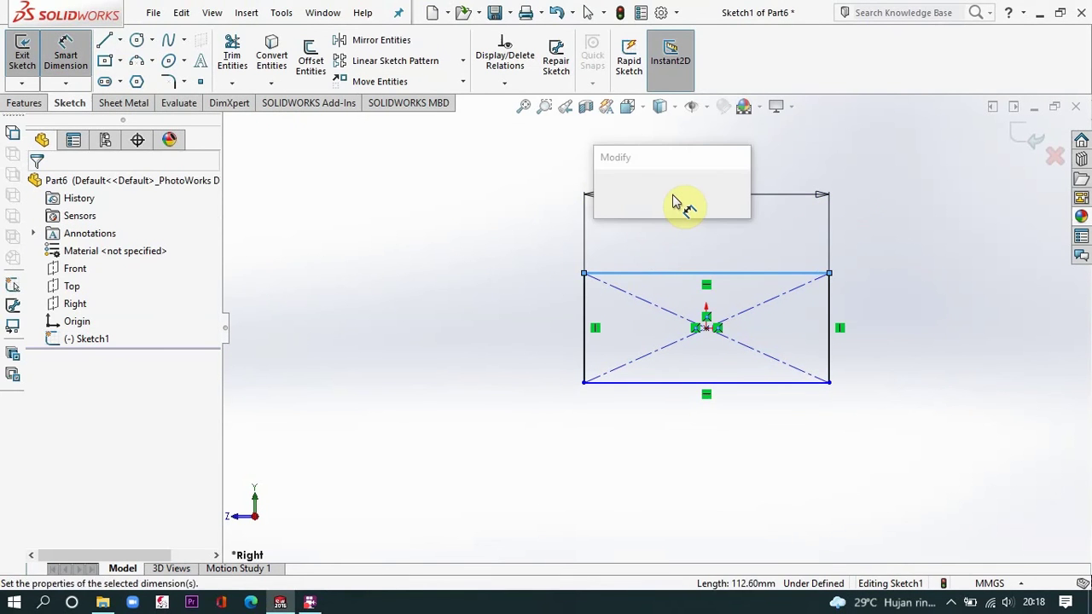
type("44,64")
key("Return")
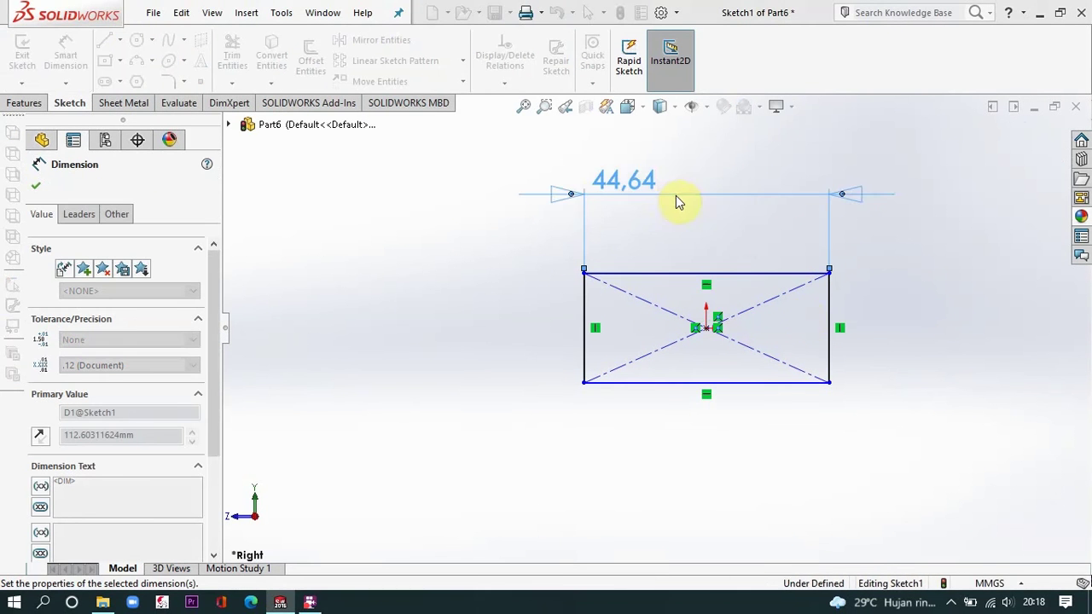
Dimension the rectangle's vertical edge and set its height to 17 mm
left_click(831, 326)
left_click(925, 317)
type("17")
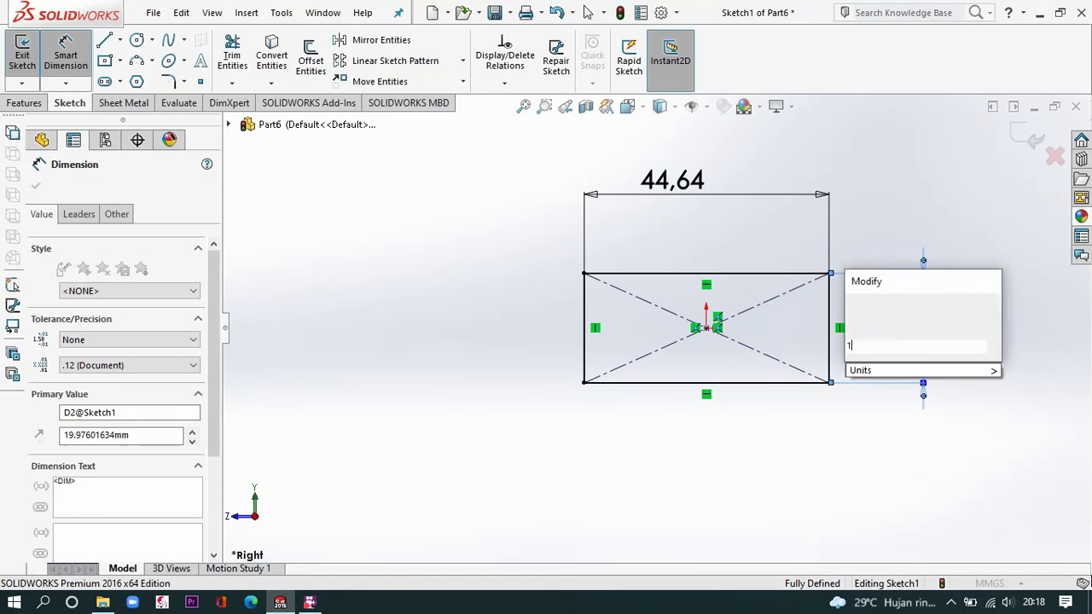
key("Return")
Extrude the 44.64 × 17 mm rectangle as a boss with a blind depth of 2 mm
left_click(26, 102)
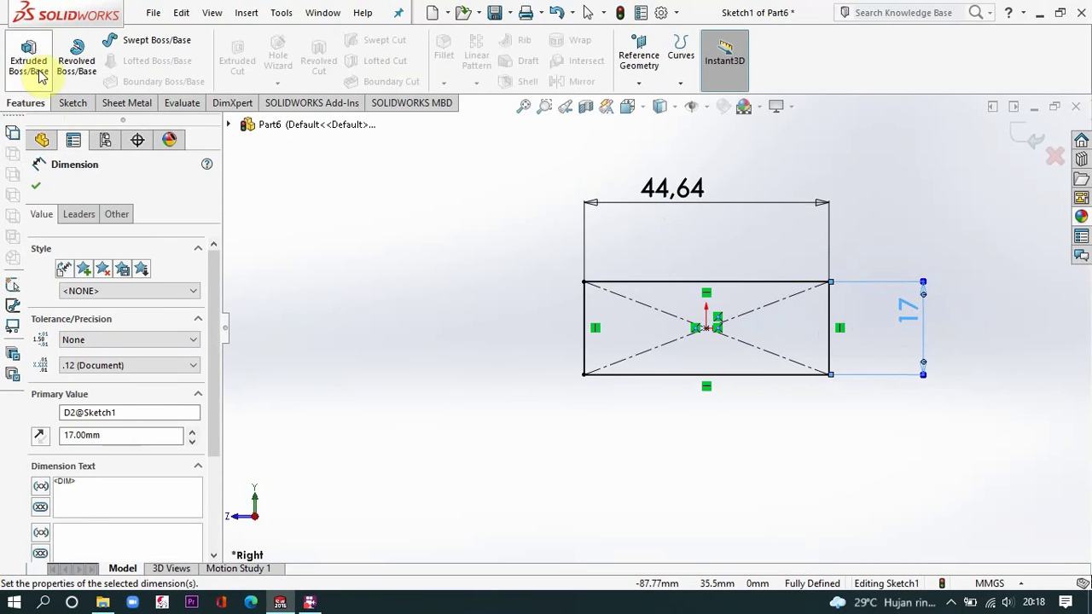
left_click(34, 70)
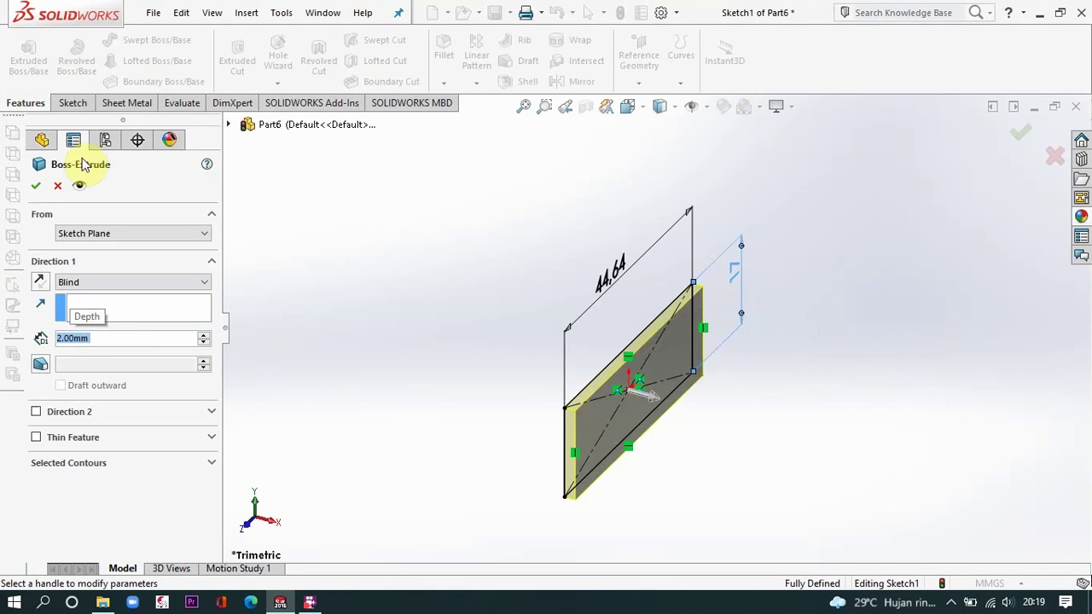
left_click(34, 188)
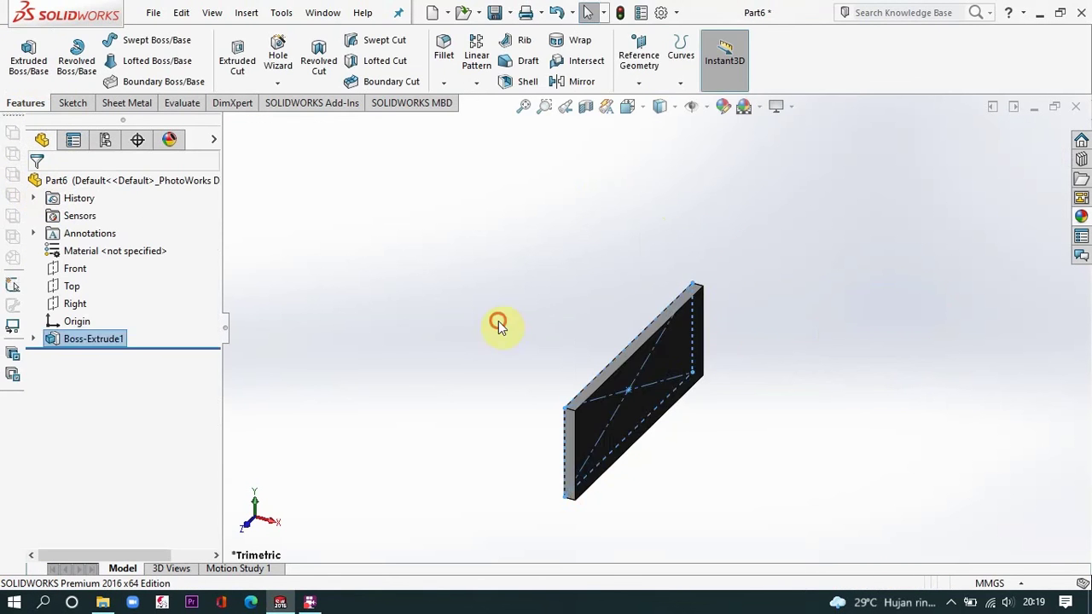
Sketch centerlines on the plate's broad face from the right edge's midpoint to the origin, down to the lower edge's midpoint and along to the right corner
left_click(696, 358)
left_click(795, 318)
left_click(74, 102)
left_click(106, 40)
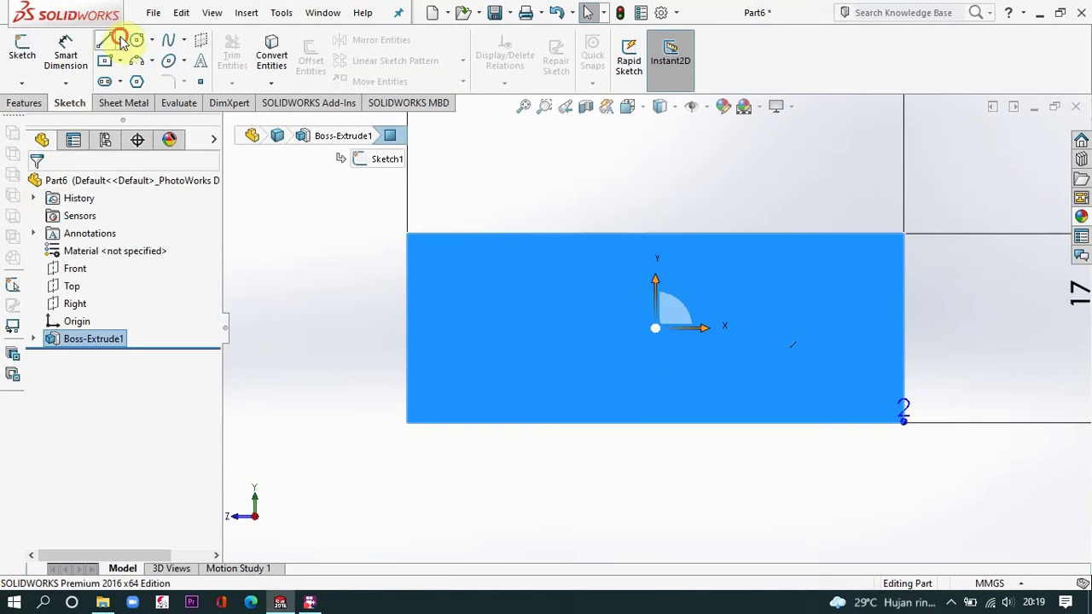
left_click(656, 328)
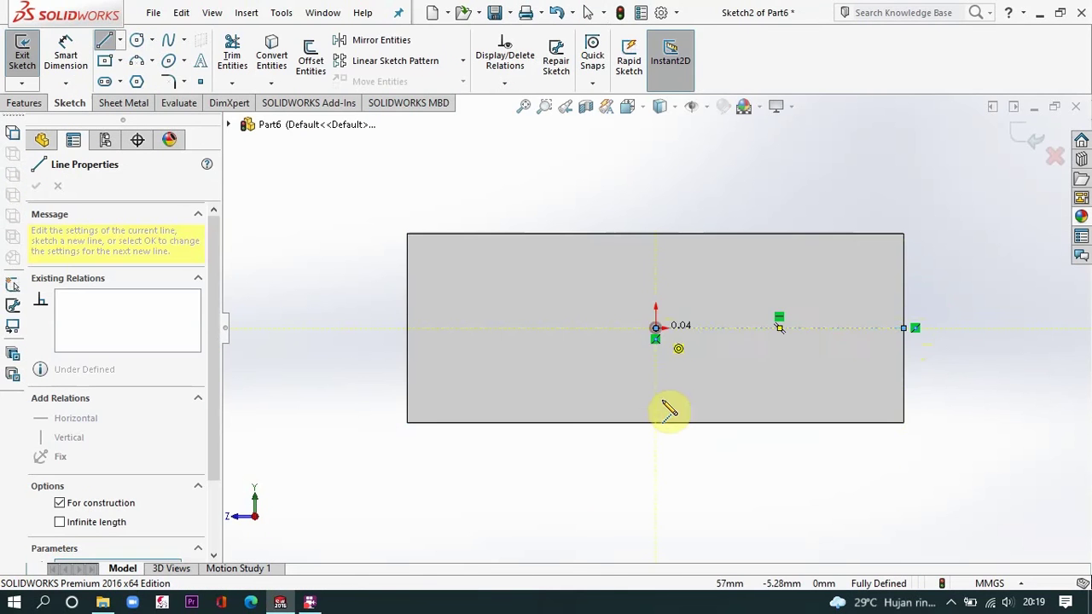
left_click(656, 422)
left_click(903, 421)
key("Escape")
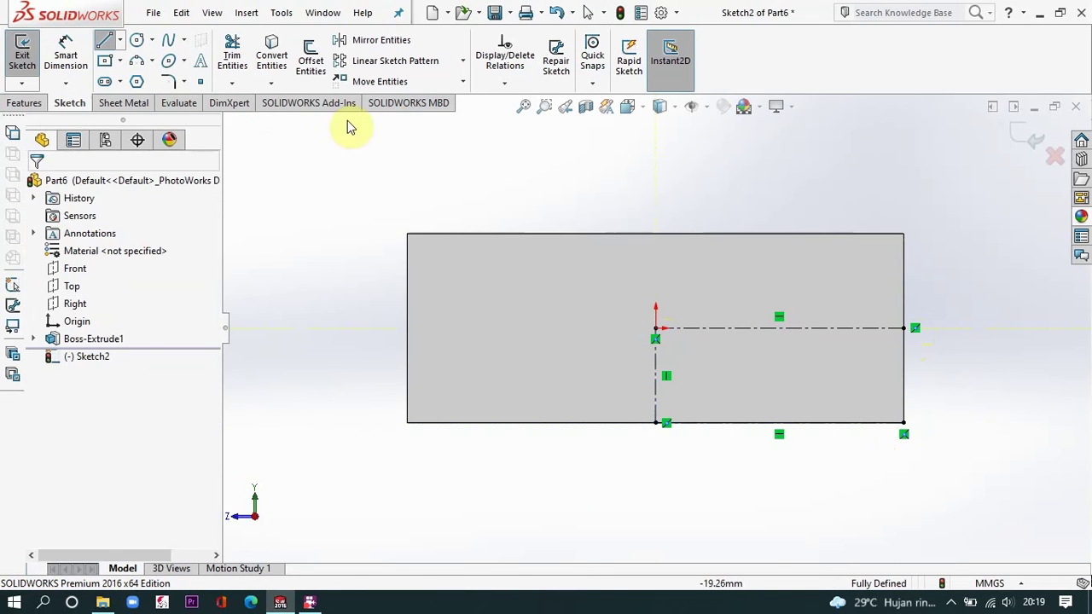
Draw a short vertical centerline downward from the midpoint of the lower construction line and set its length to 2 mm
left_click(105, 42)
left_click(779, 422)
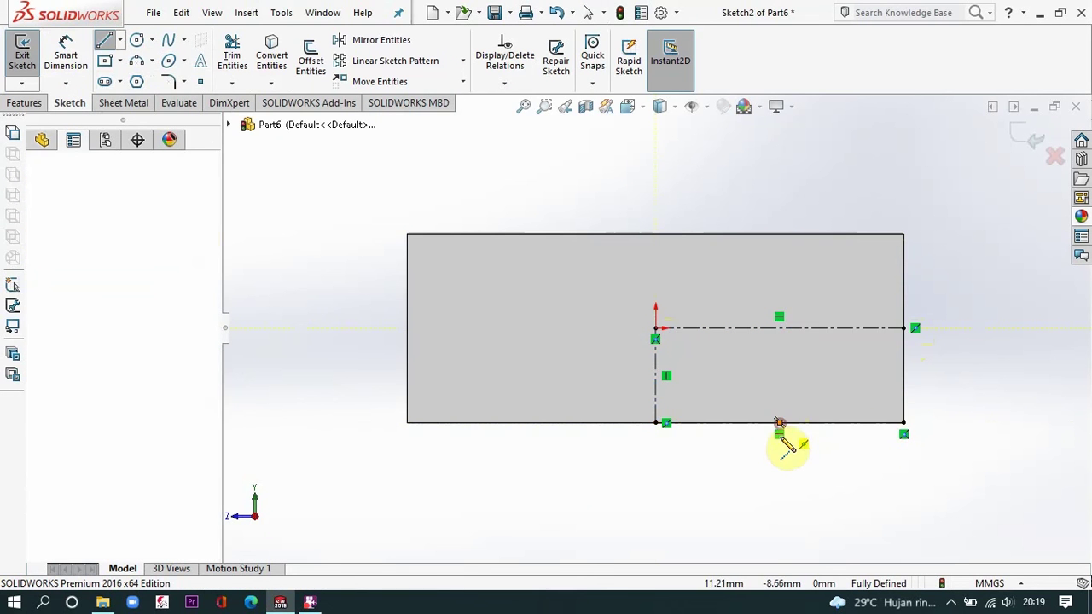
left_click(779, 446)
left_click(75, 60)
scroll(782, 444, "down", 2)
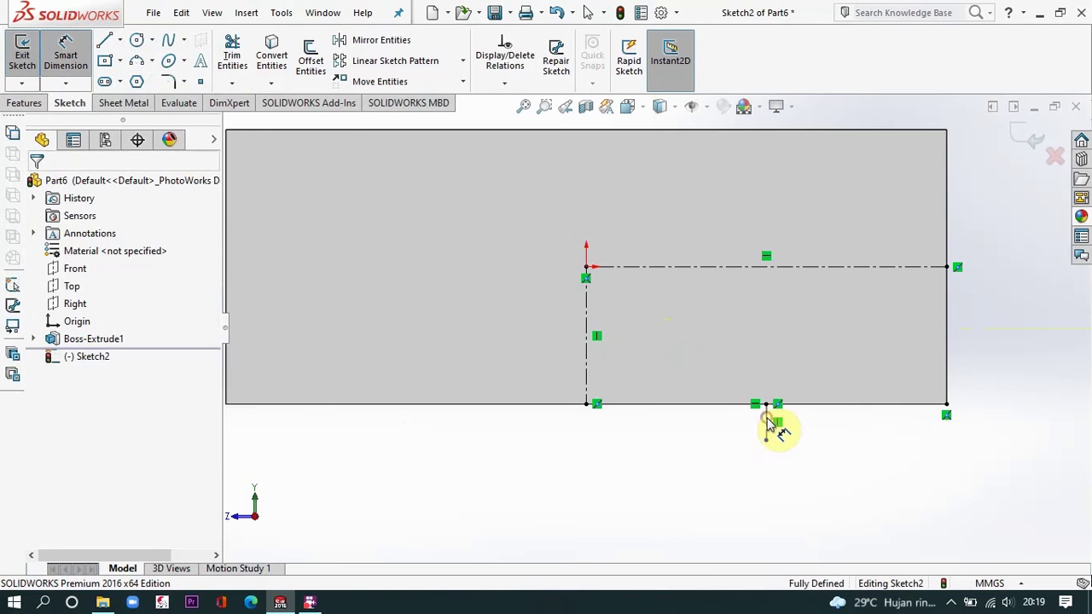
left_click(768, 424)
left_click(1007, 434)
type("2.24395593mm")
key("Return")
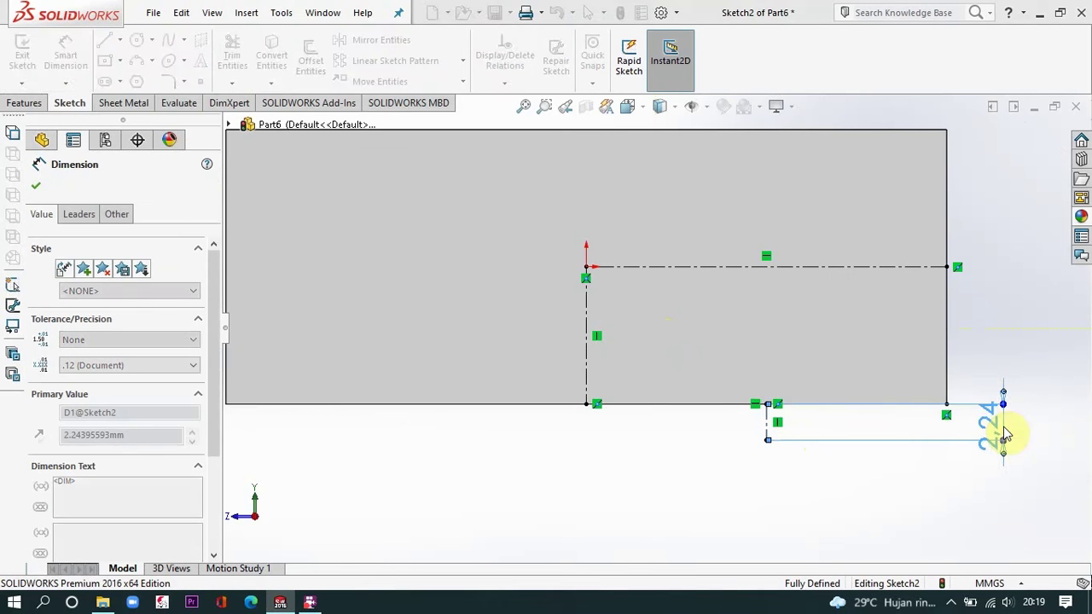
Sketch a center rectangle on the short centerline's midpoint, reaching the plate's lower edge, and set its width to 4 mm
left_click(105, 61)
left_click(766, 420)
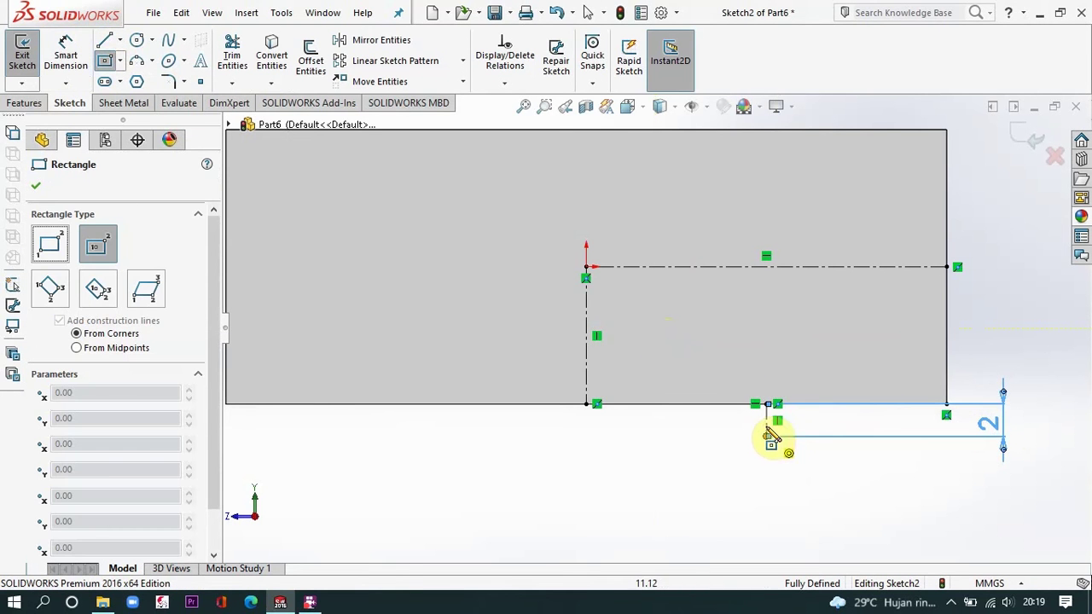
left_click(741, 405)
key("Escape")
left_click(782, 436)
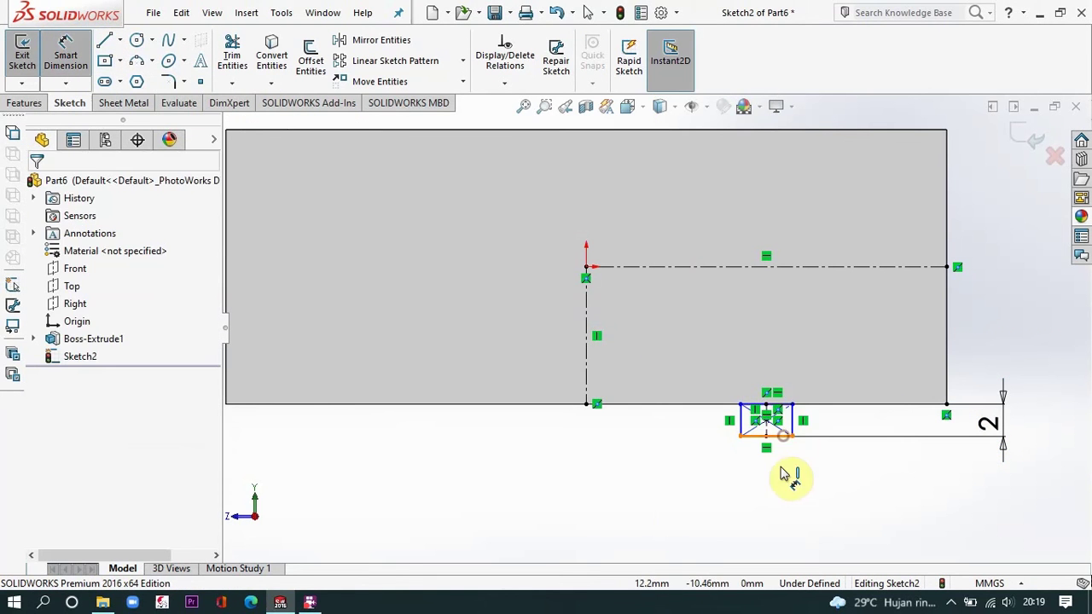
left_click(768, 514)
type("4")
key("Return")
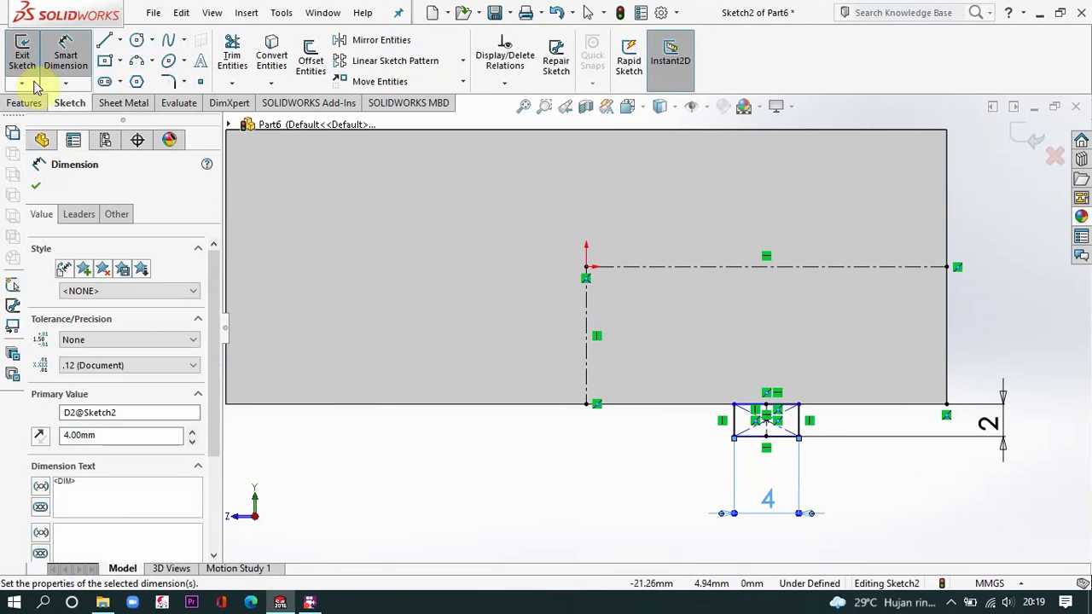
Mirror the four sides of the tab rectangle about the vertical centerline
left_click(375, 40)
left_click(749, 438)
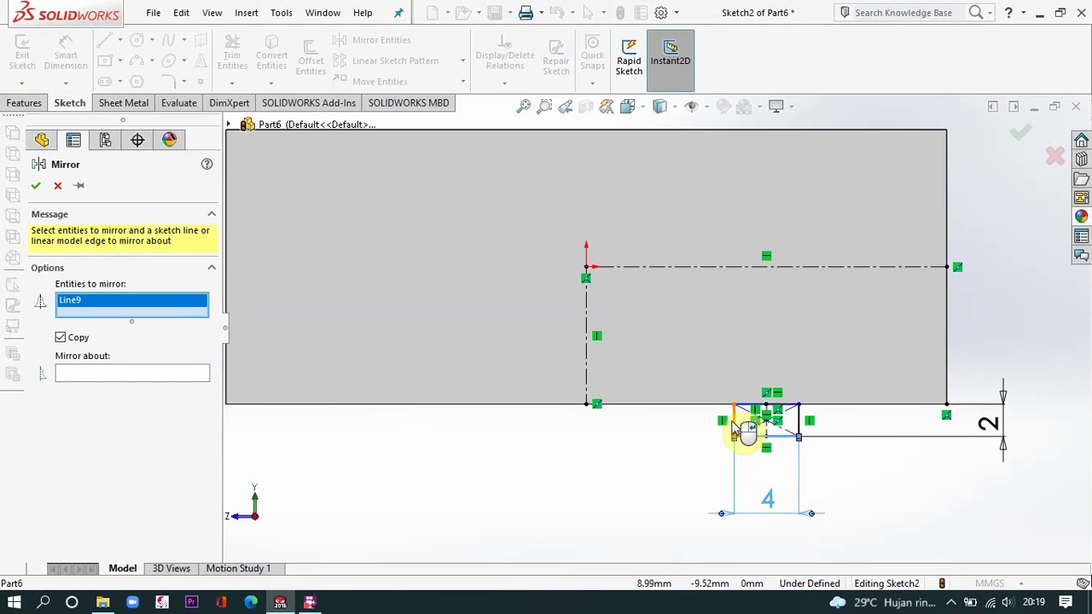
left_click(734, 422)
left_click(766, 404)
left_click(798, 422)
left_click(101, 412)
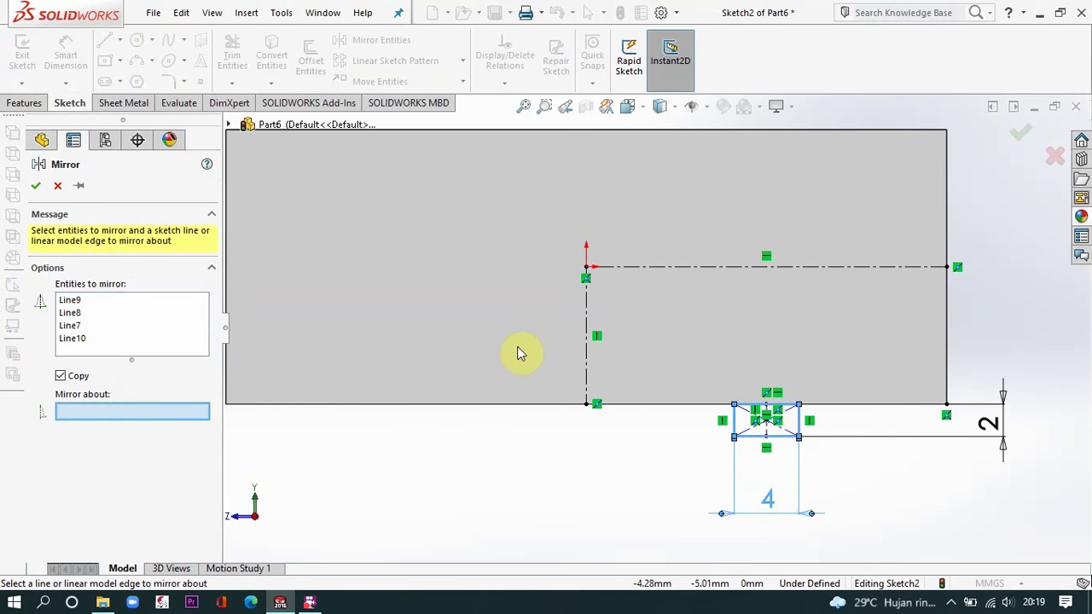
left_click(35, 185)
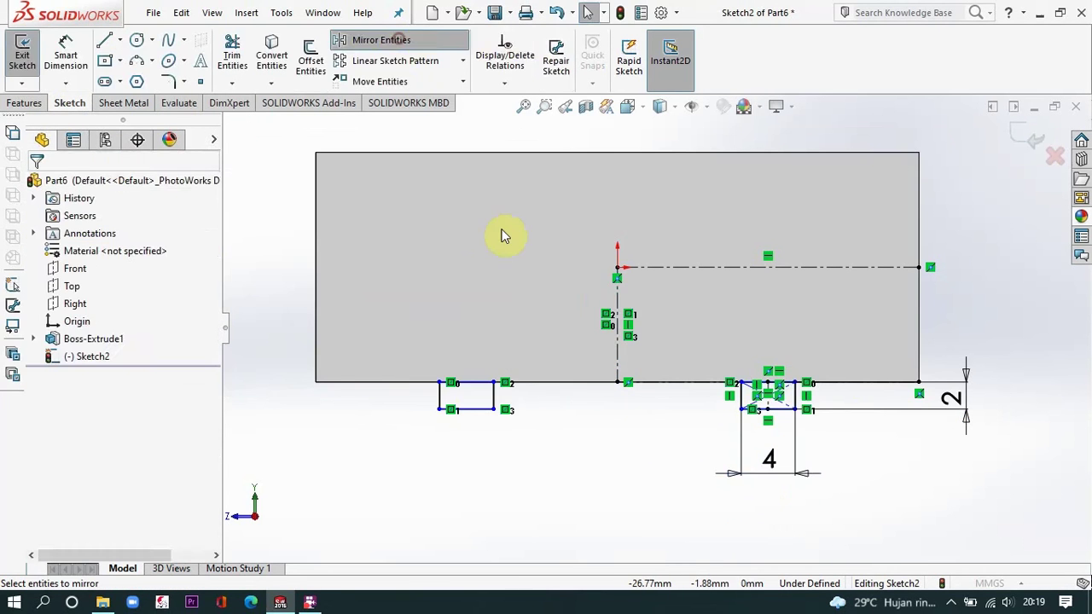
Mirror both lower tab rectangles about the horizontal centerline onto the plate's upper edge
left_click(473, 409)
left_click(439, 394)
left_click(470, 382)
left_click(494, 393)
left_click(782, 410)
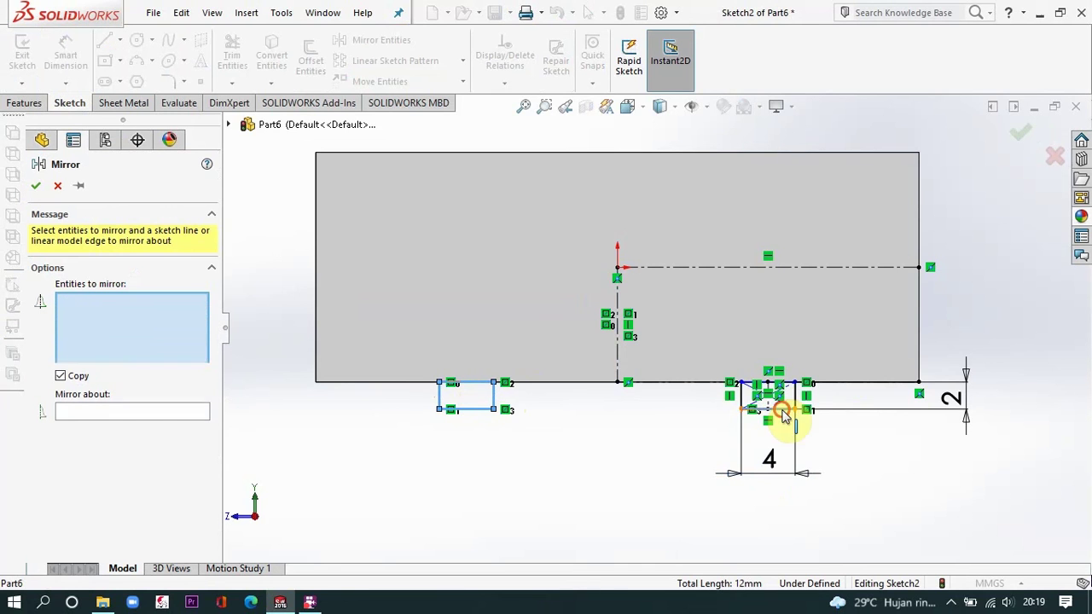
left_click(741, 397)
scroll(795, 406, "down", 3)
left_click(760, 366)
left_click(795, 390)
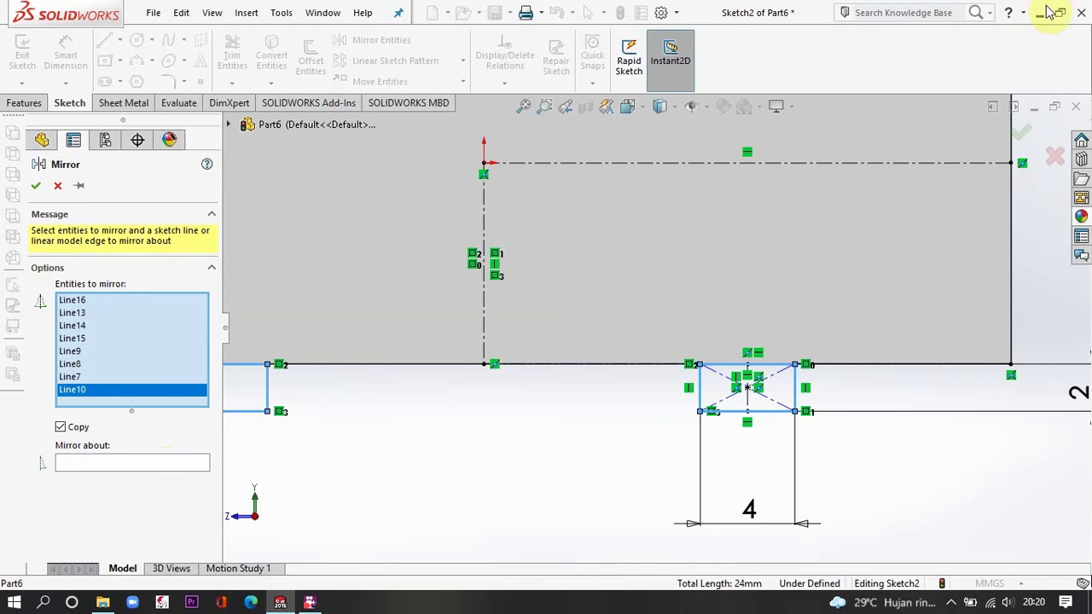
left_click(143, 464)
scroll(652, 166, "up", 2)
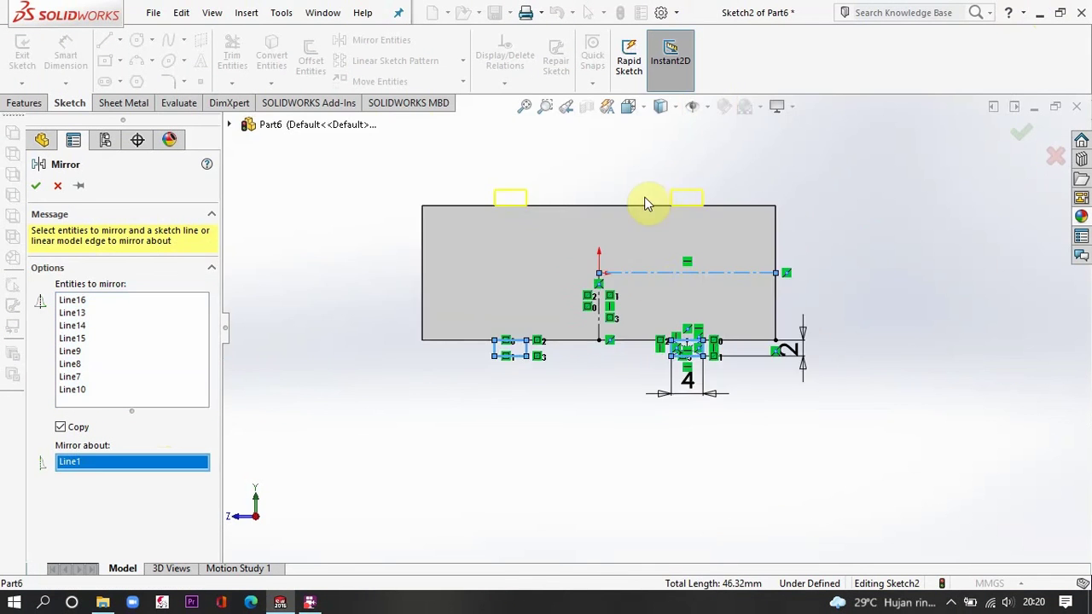
left_click(36, 185)
Extrude the four tab rectangles as a merged boss, blind 2 mm, reversed to run along the plate's thickness
left_click(24, 103)
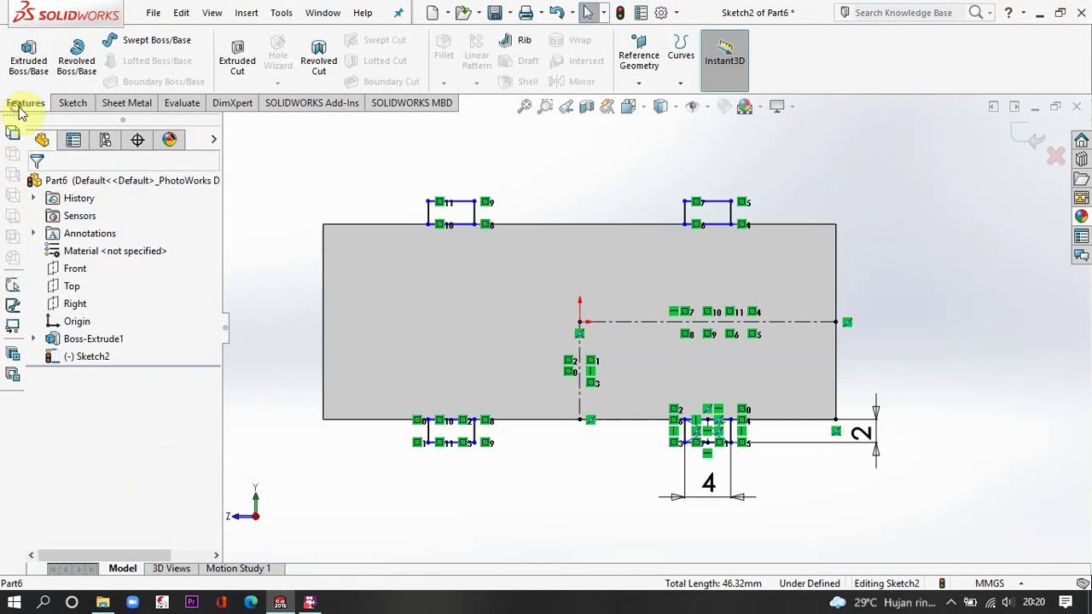
left_click(28, 67)
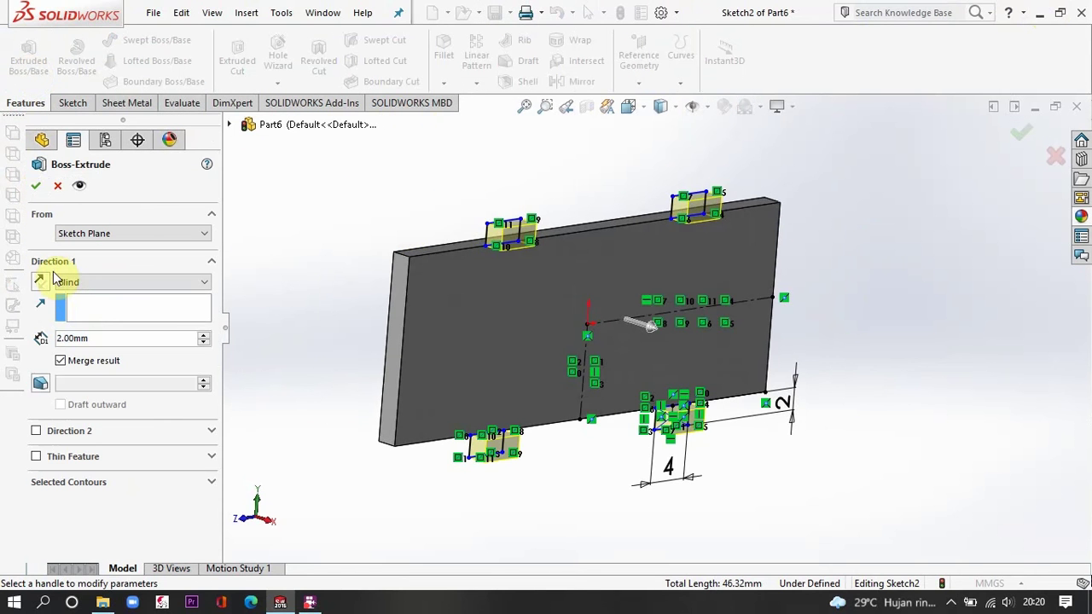
key("Return")
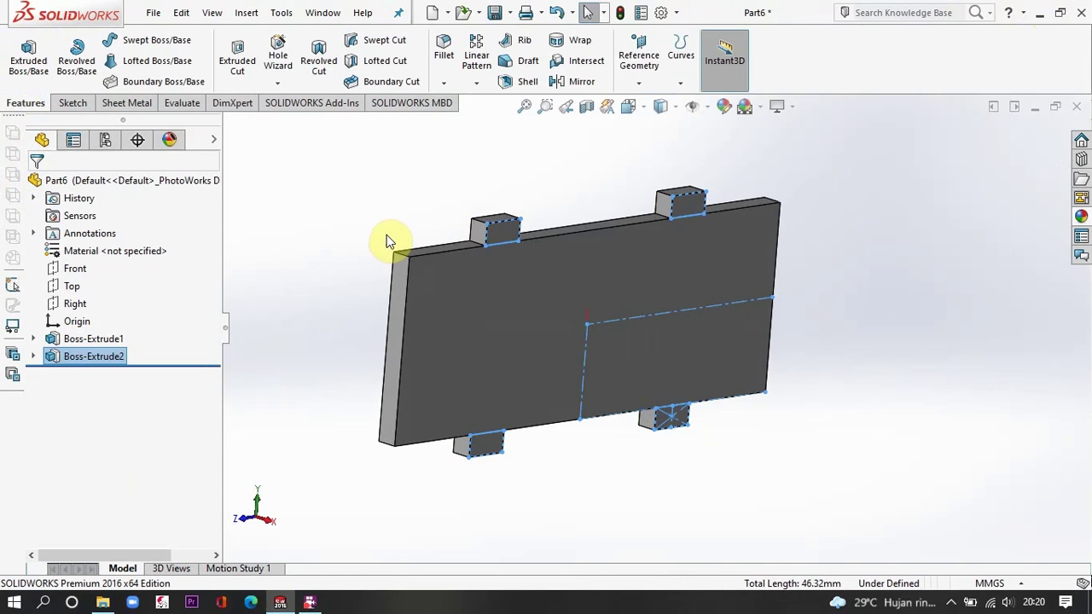
Save the tabbed side plate as "Part kanan kiri" in the UAS folder and close the part
left_click(495, 12)
type("Part kanan kiri")
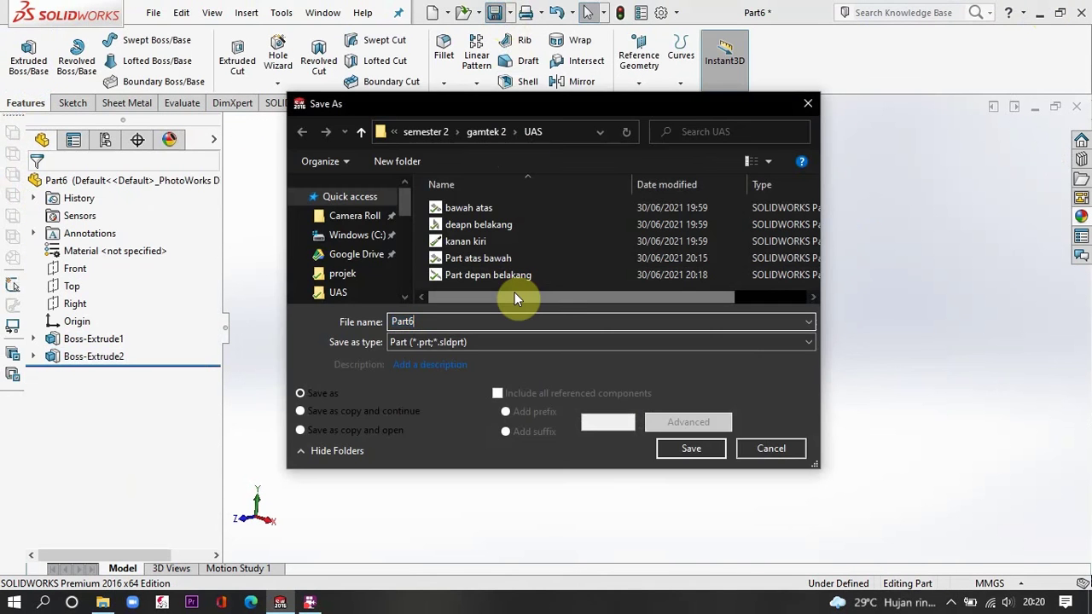
key("Return")
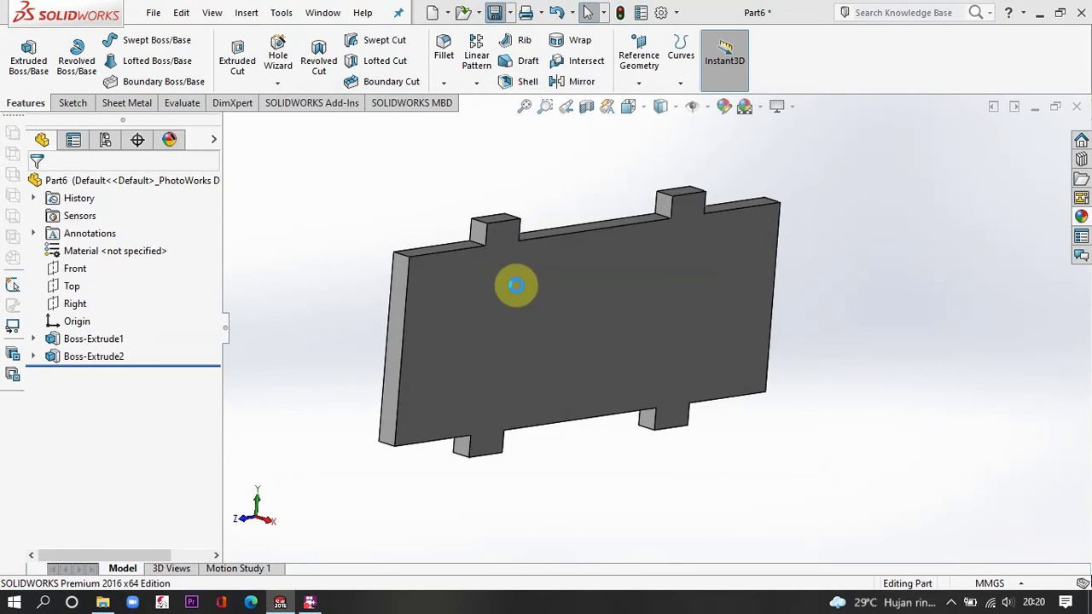
middle_click_drag(568, 258, 765, 232)
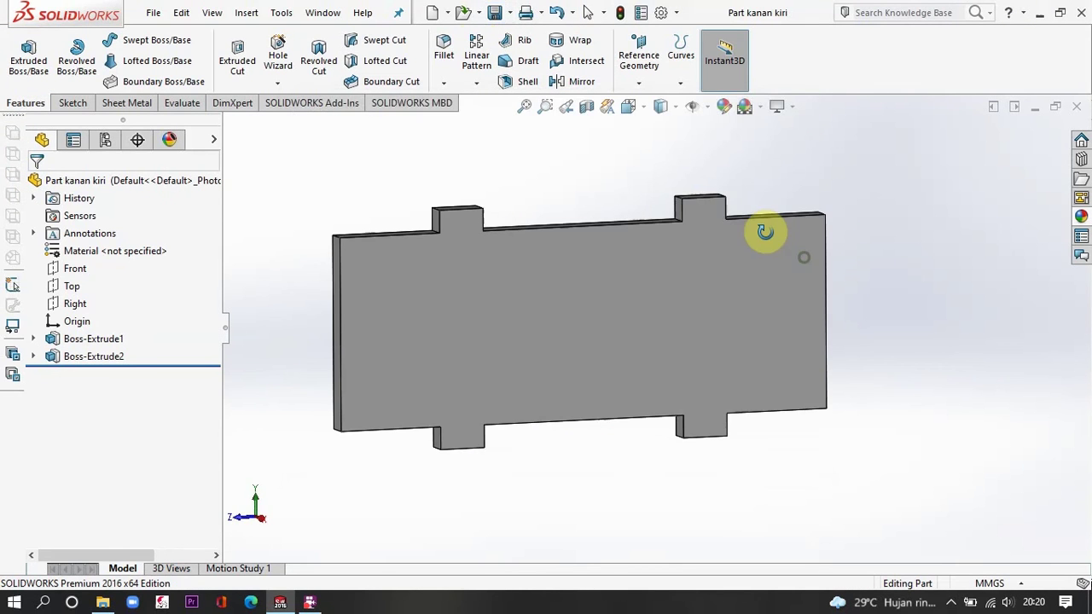
left_click(1078, 105)
Create a new assembly document
left_click(320, 12)
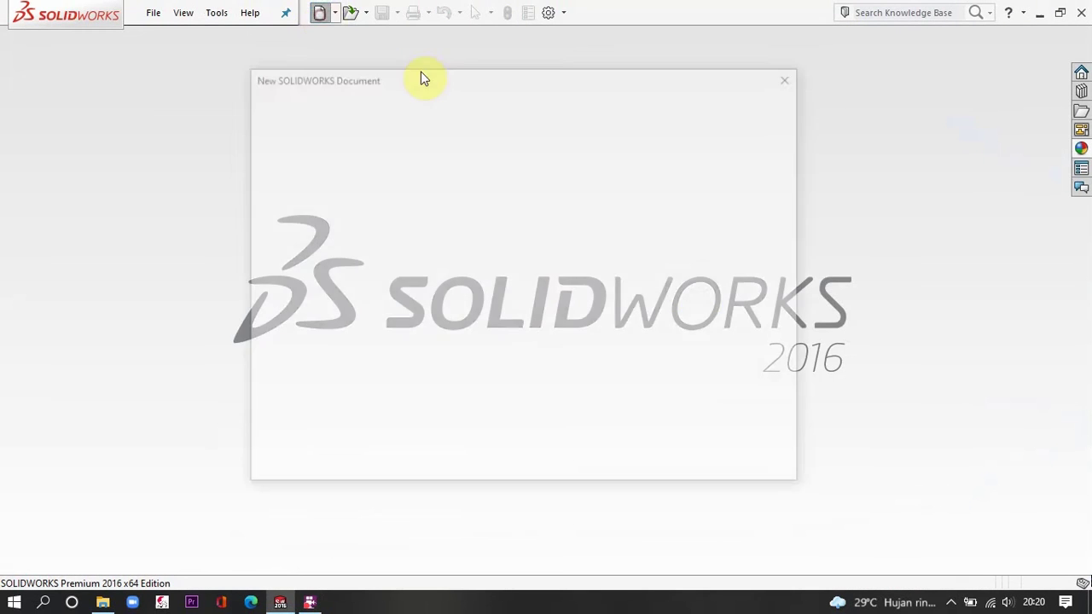
left_click(524, 224)
left_click(600, 454)
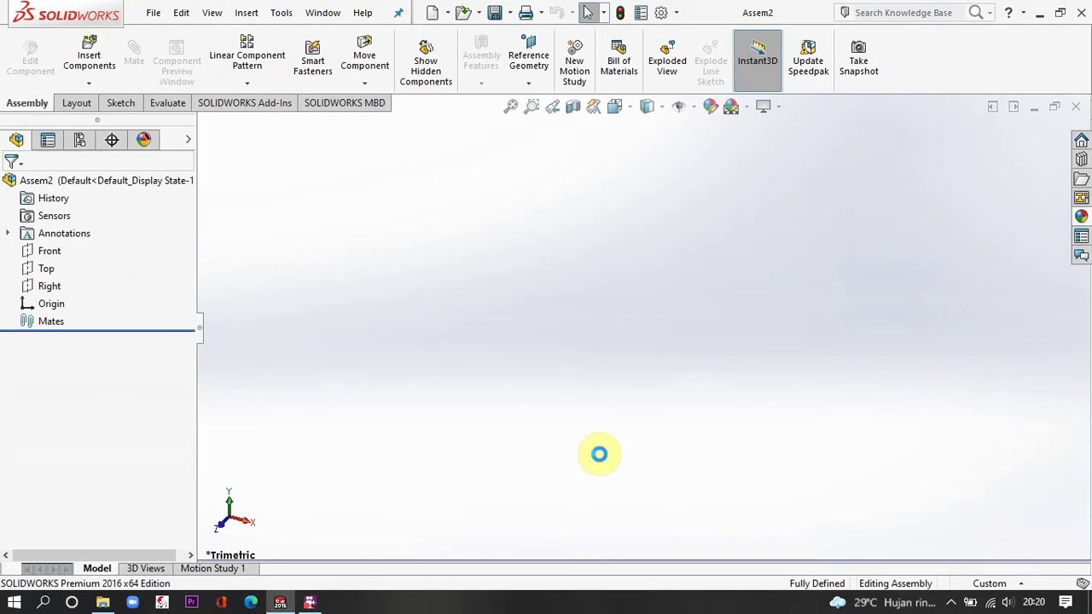
Insert Part atas bawah, Part depan belakang and Part kanan kiri, placing the strip behind the slotted plate and the side plate at its short end
left_click(88, 474)
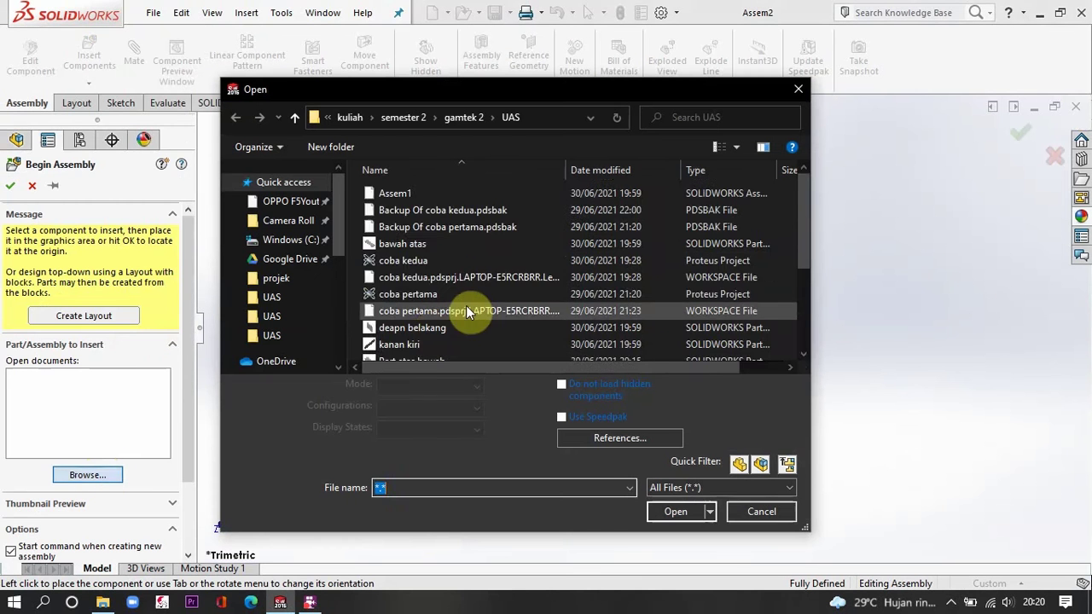
scroll(444, 303, "down", 3)
scroll(429, 286, "up", 2)
scroll(422, 271, "down", 1)
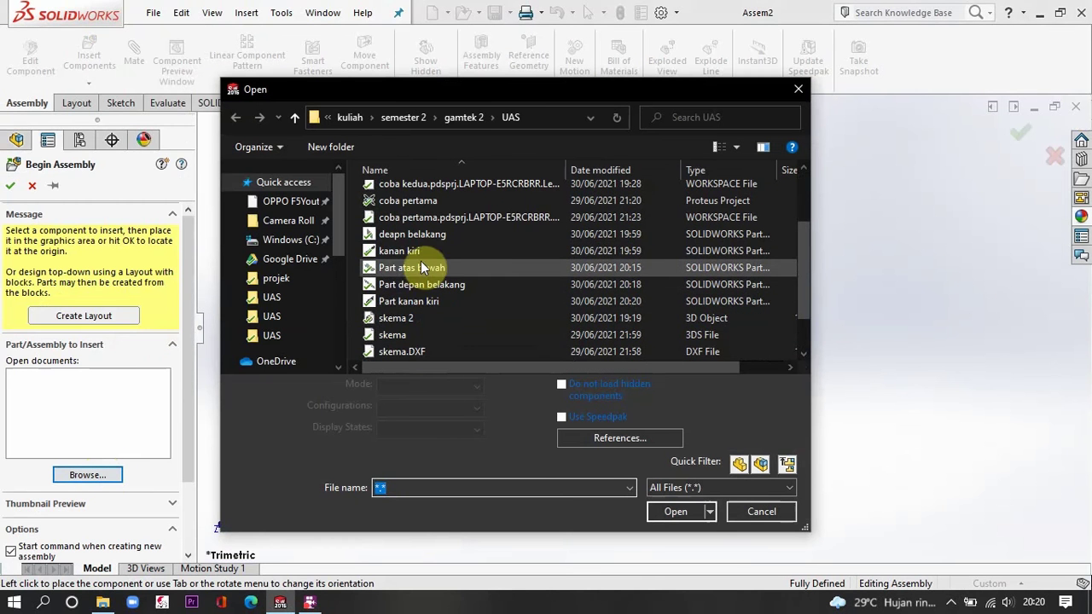
left_click(417, 268)
left_click(419, 285, "ctrl")
left_click(419, 301, "ctrl")
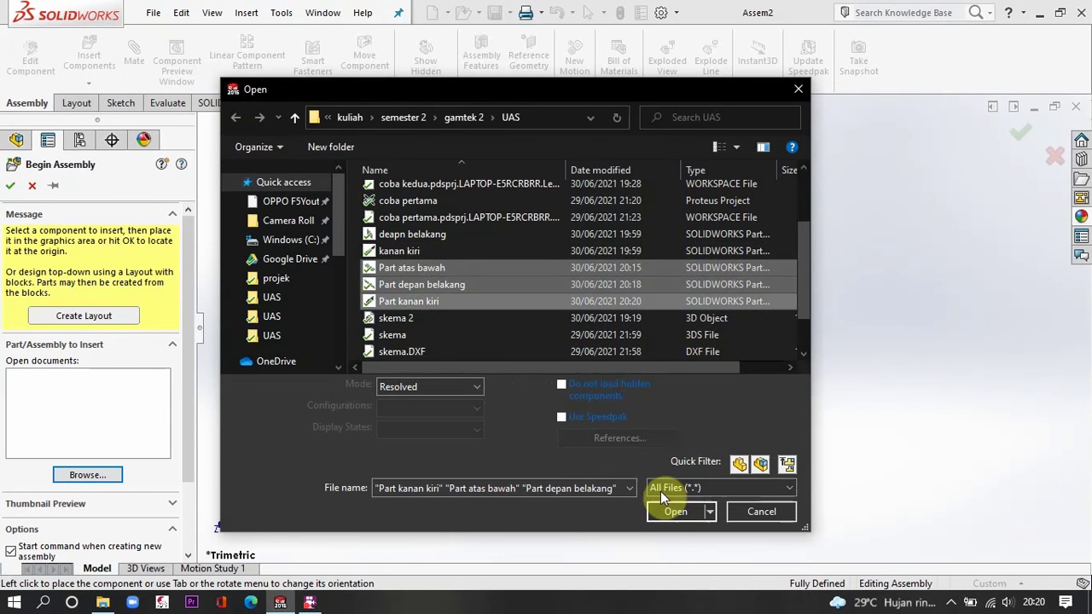
left_click(672, 512)
left_click(575, 307)
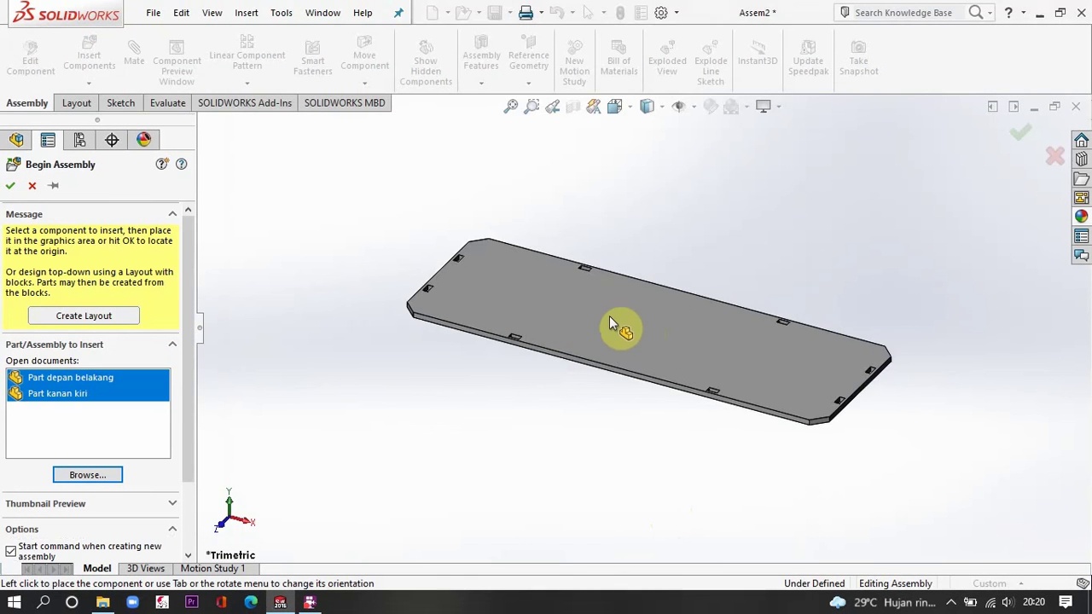
left_click(674, 309)
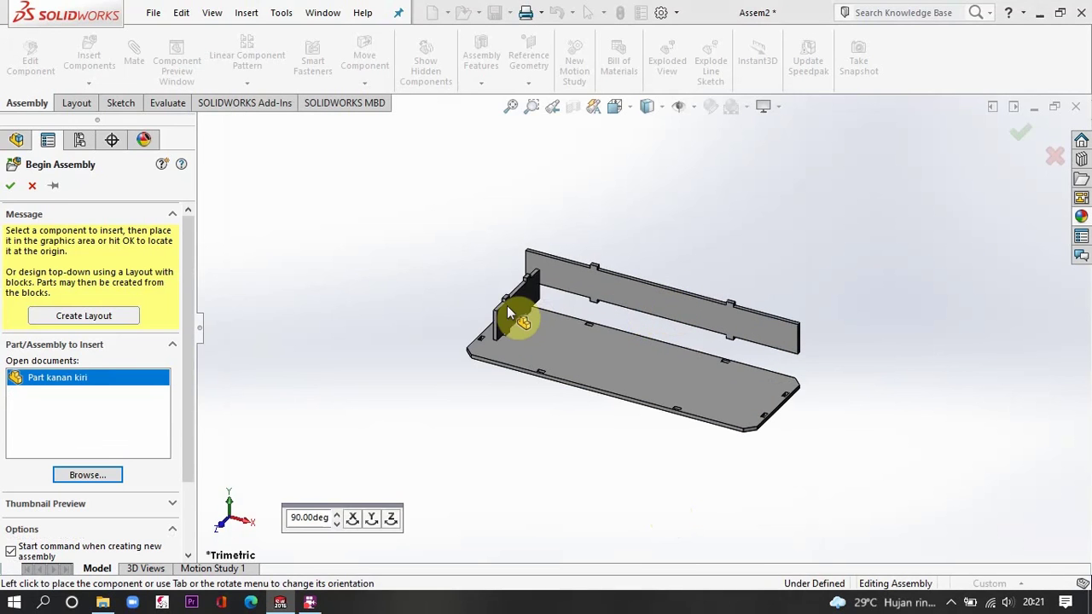
left_click(475, 304)
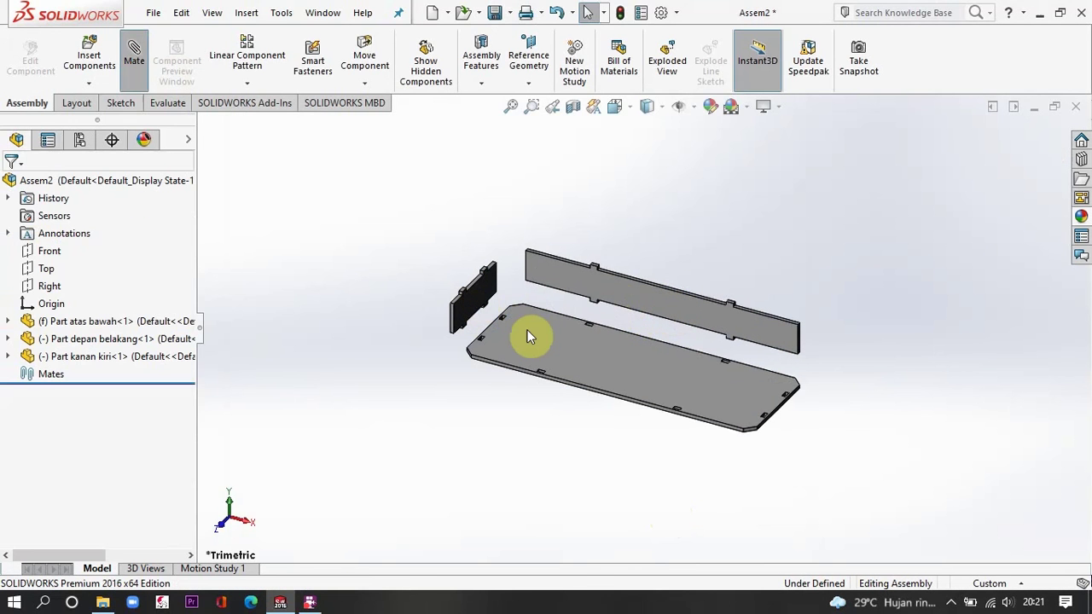
Mate the side plate's lower edge face between the tabs coincident with the slotted plate's broad upper face
scroll(526, 328, "down", 8)
left_click(581, 304)
middle_click_drag(581, 304, 640, 232)
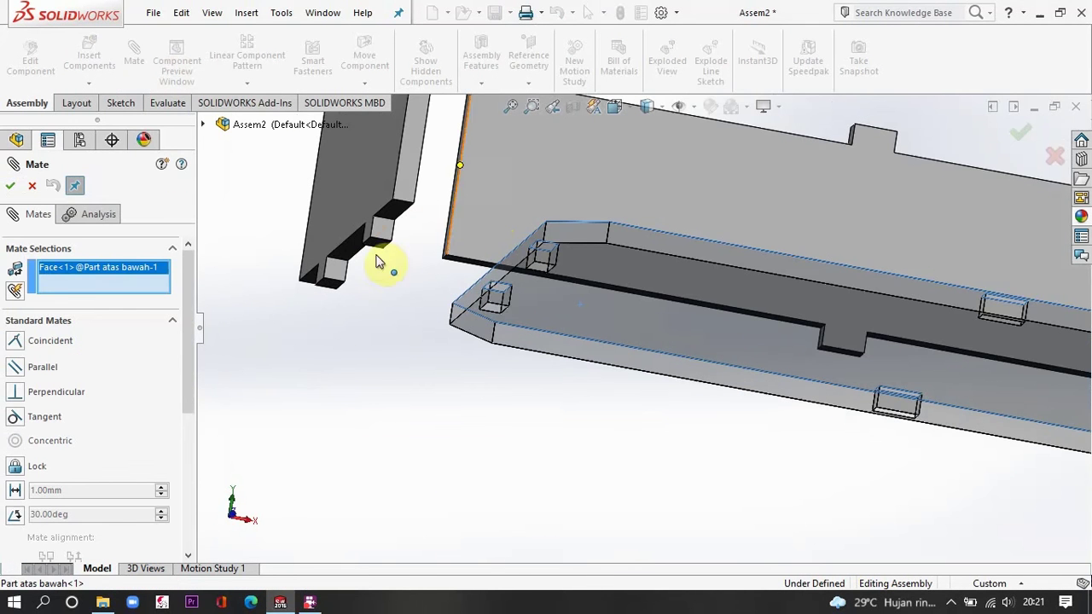
left_click(352, 248)
left_click(10, 185)
Mate the long inner wall of an end slot coincident with the side plate's broad face
scroll(714, 319, "down", 6)
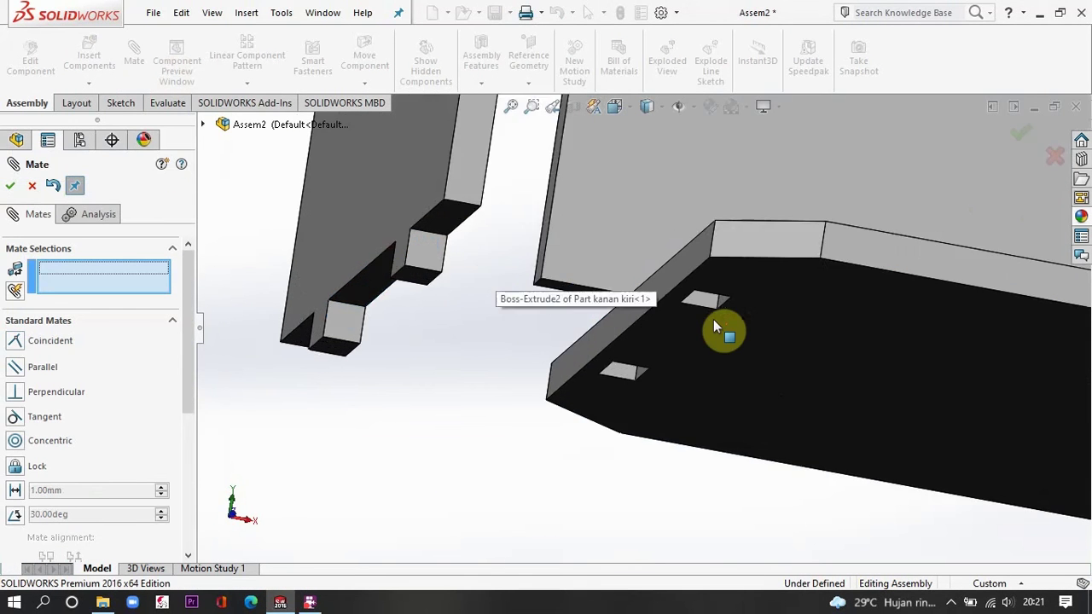
left_click(707, 284)
middle_click_drag(707, 283, 592, 302)
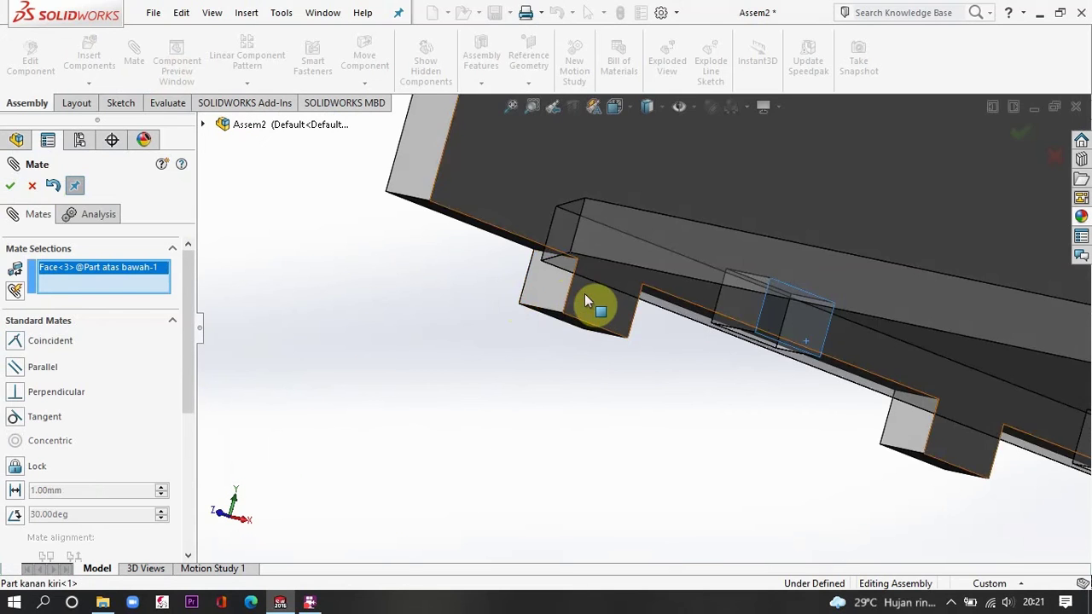
left_click(592, 302)
left_click(11, 185)
Mate the short end wall of the end slot coincident with the side face of the side plate's tab
scroll(614, 247, "up", 2)
scroll(703, 261, "down", 1)
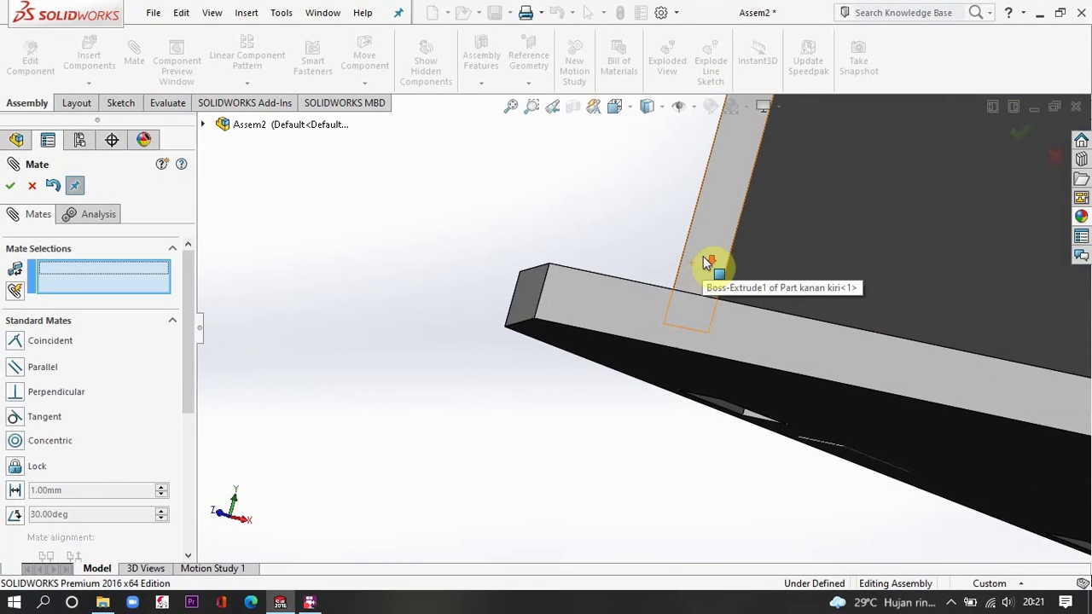
middle_click_drag(763, 333, 720, 296)
scroll(734, 375, "down", 6)
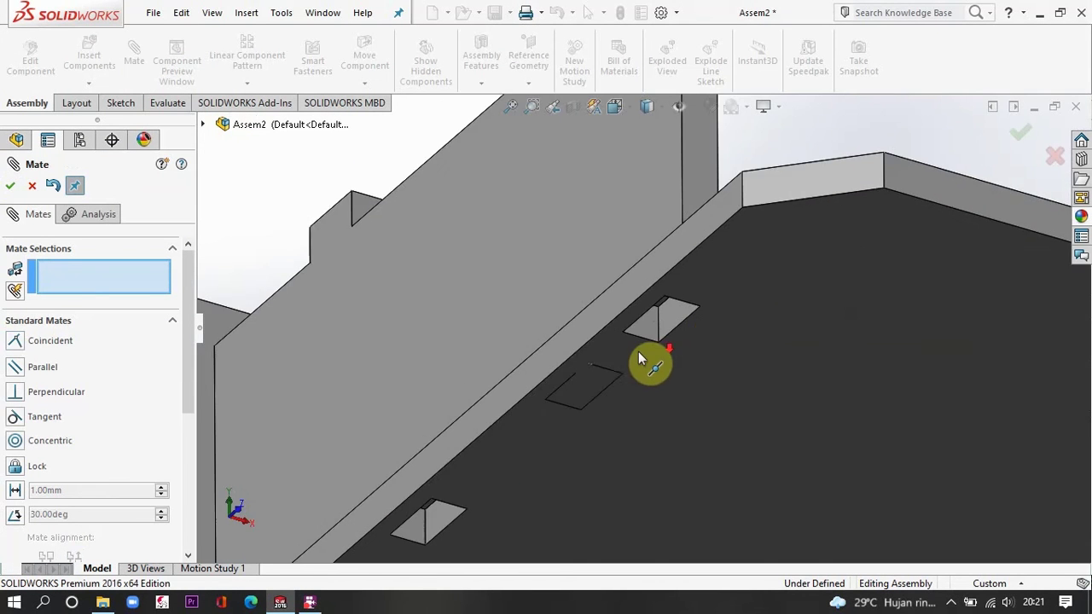
scroll(640, 342, "down", 3)
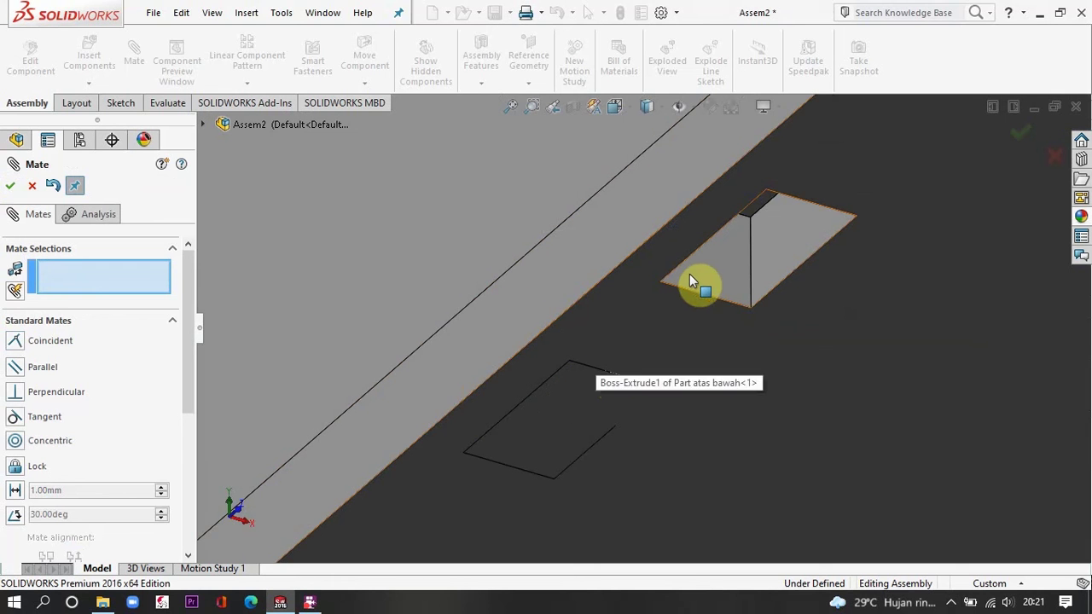
left_click(715, 278)
middle_click_drag(560, 401, 439, 460)
left_click(439, 462)
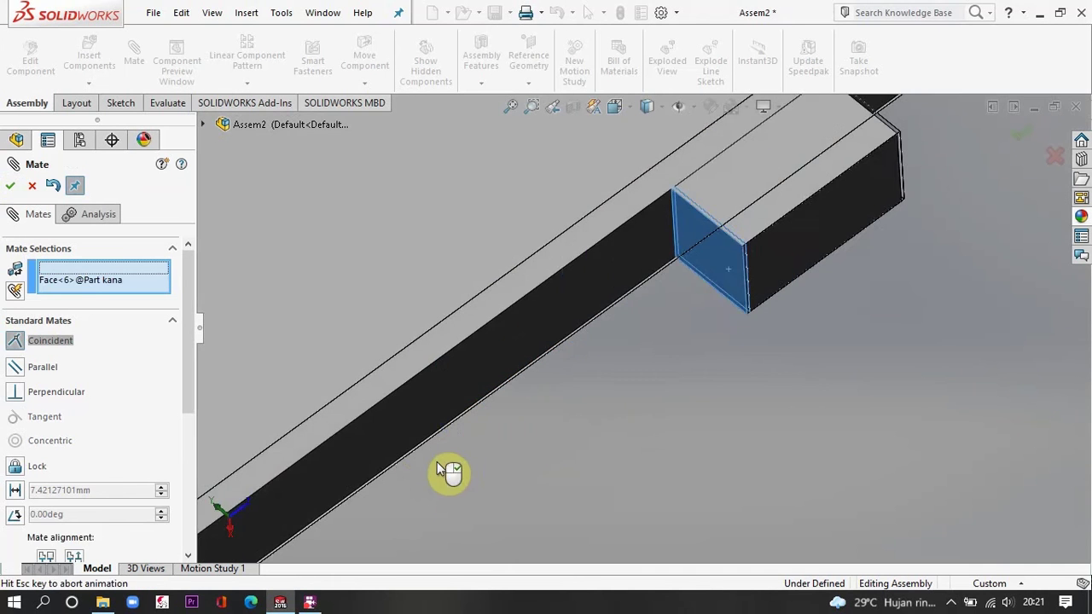
left_click(11, 186)
Mate the rear strip's broad face coincident with the long wall of a slot along the plate's rear edge
middle_click_drag(597, 255, 620, 496)
scroll(547, 337, "up", 8)
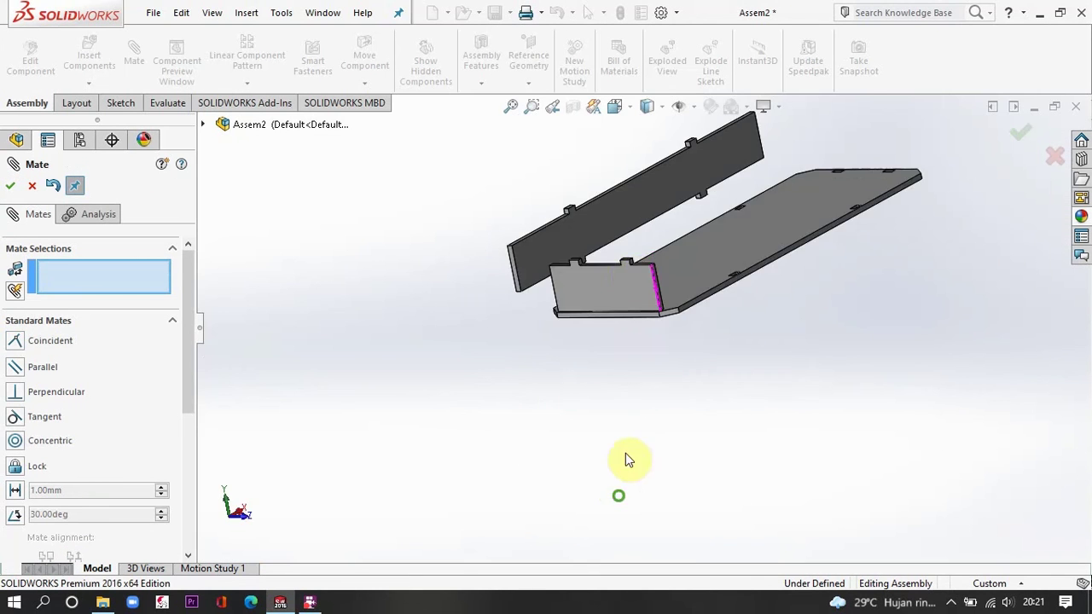
scroll(575, 233, "down", 6)
left_click(575, 232)
scroll(586, 305, "up", 5)
middle_click_drag(586, 312, 771, 383)
scroll(657, 373, "down", 6)
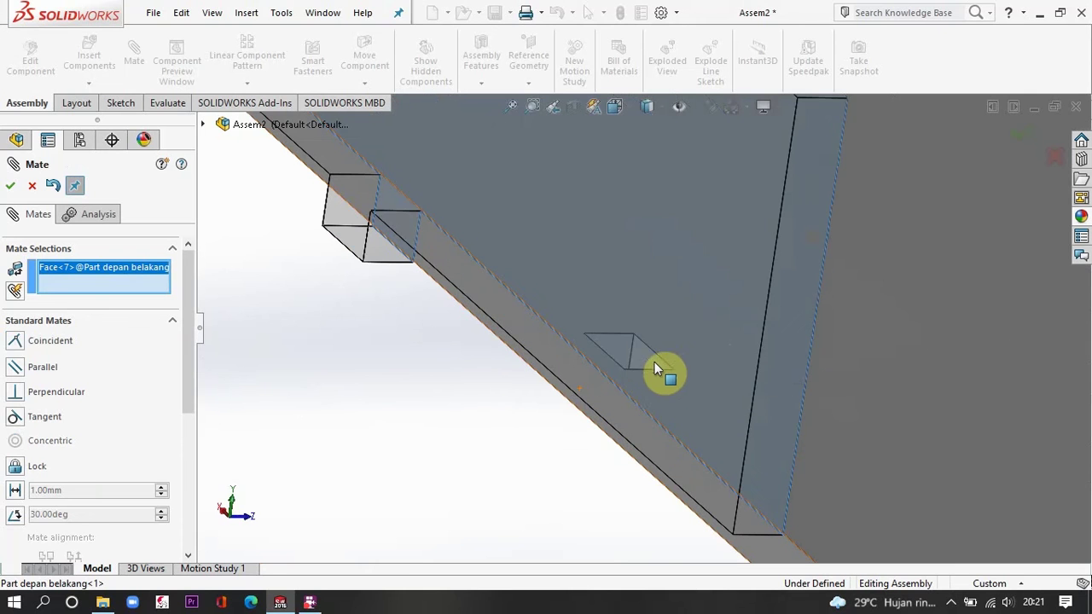
left_click(650, 359)
left_click(10, 187)
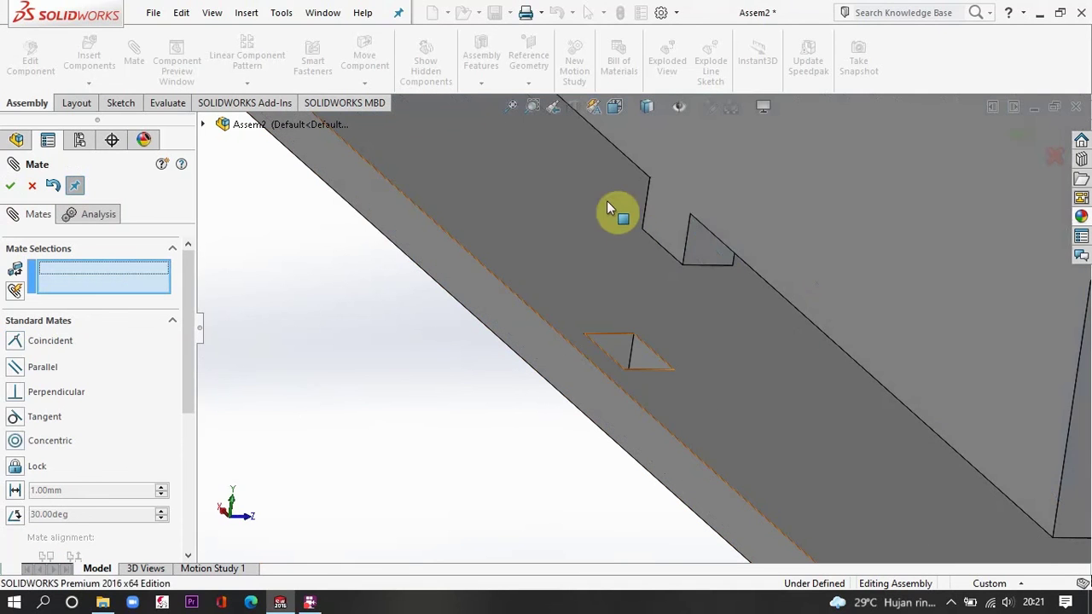
Mate the side face of the rear strip's tab coincident with the short end wall of the matching plate slot
left_click(704, 240)
middle_click_drag(705, 242, 706, 457)
scroll(660, 353, "up", 5)
scroll(663, 358, "down", 3)
left_click(695, 403)
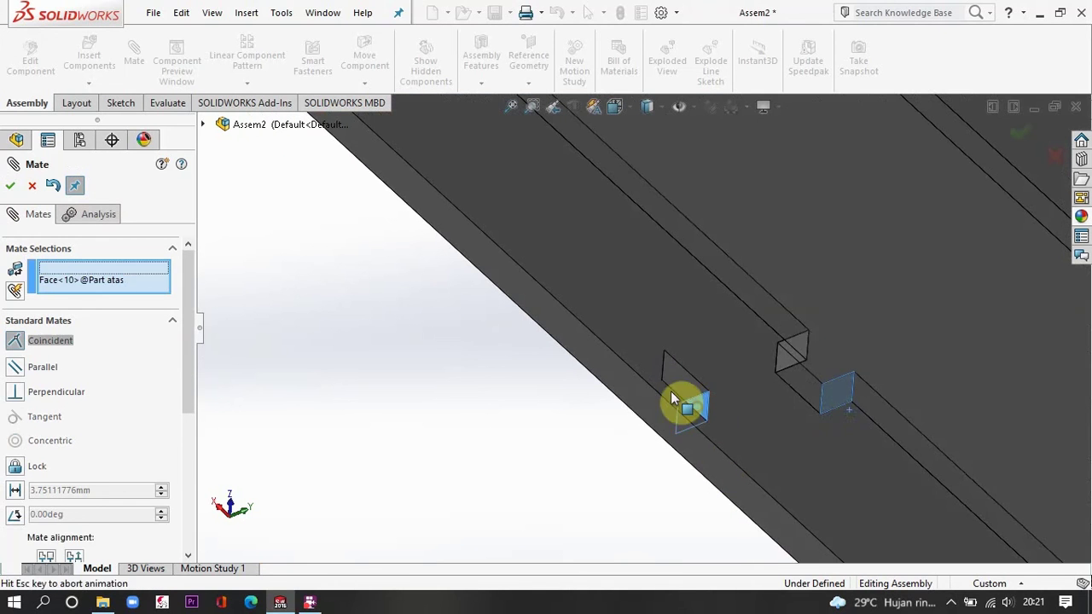
left_click(11, 186)
Mate the rear strip's lower edge face coincident with the slotted plate's broad upper face, and finish mating
left_click(530, 207)
middle_click_drag(698, 189, 605, 373)
left_click(640, 271)
left_click(10, 186)
scroll(606, 263, "up", 5)
scroll(605, 373, "down", 3)
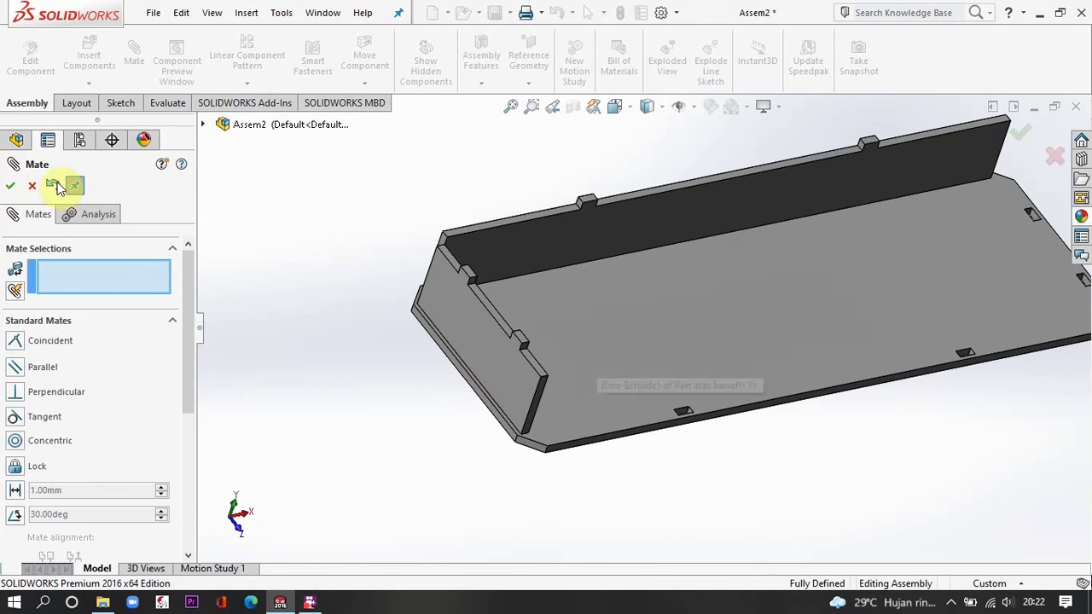
key("Escape")
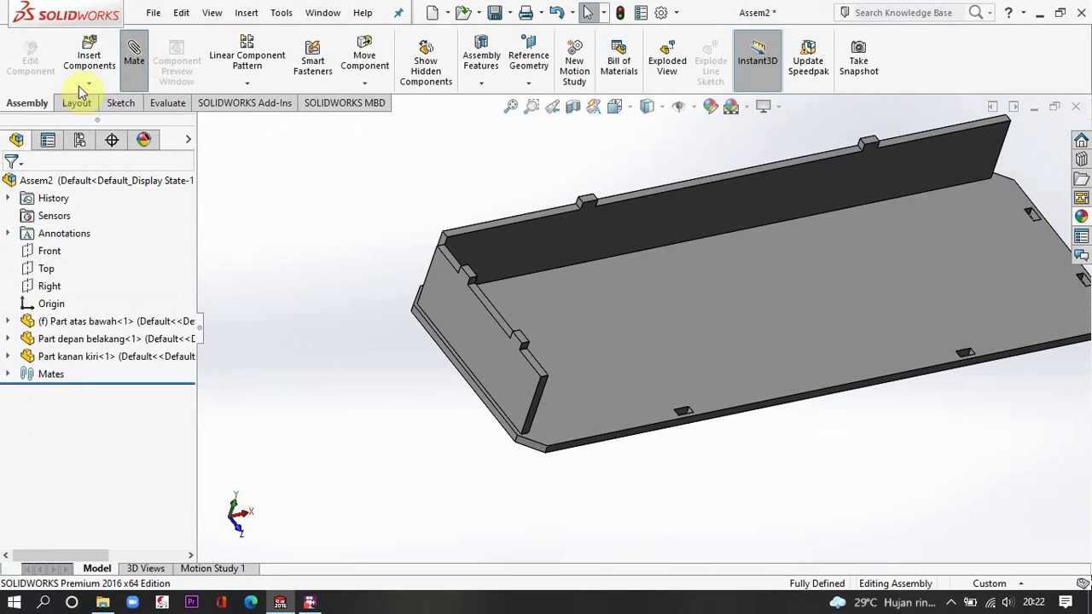
left_click(34, 184)
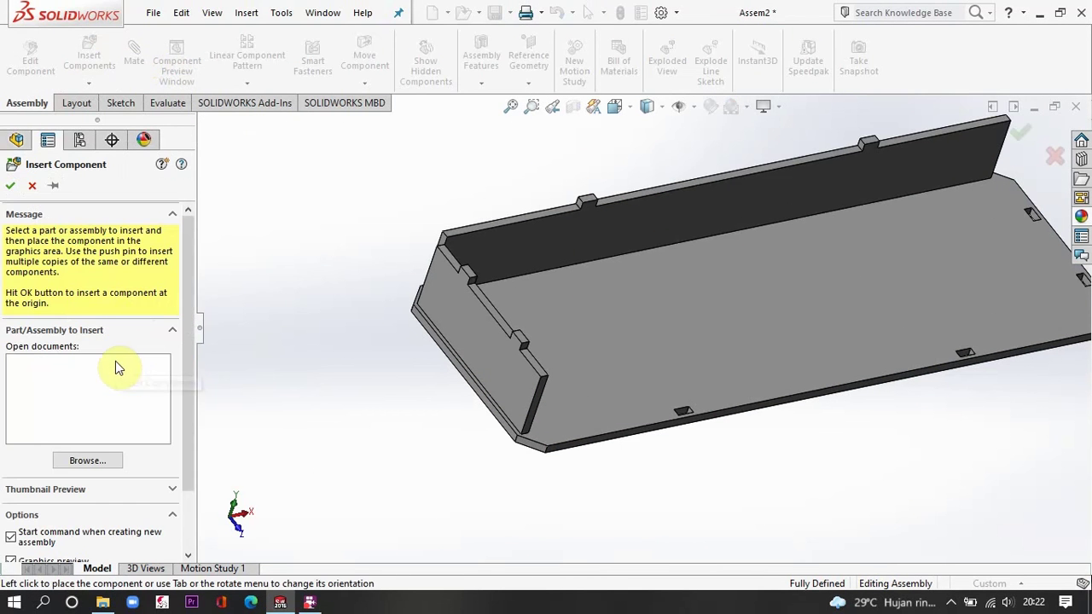
Insert second copies of Part depan belakang and Part kanan kiri, placing the strip along the plate's front and the side plate at its open short end
left_click(86, 460)
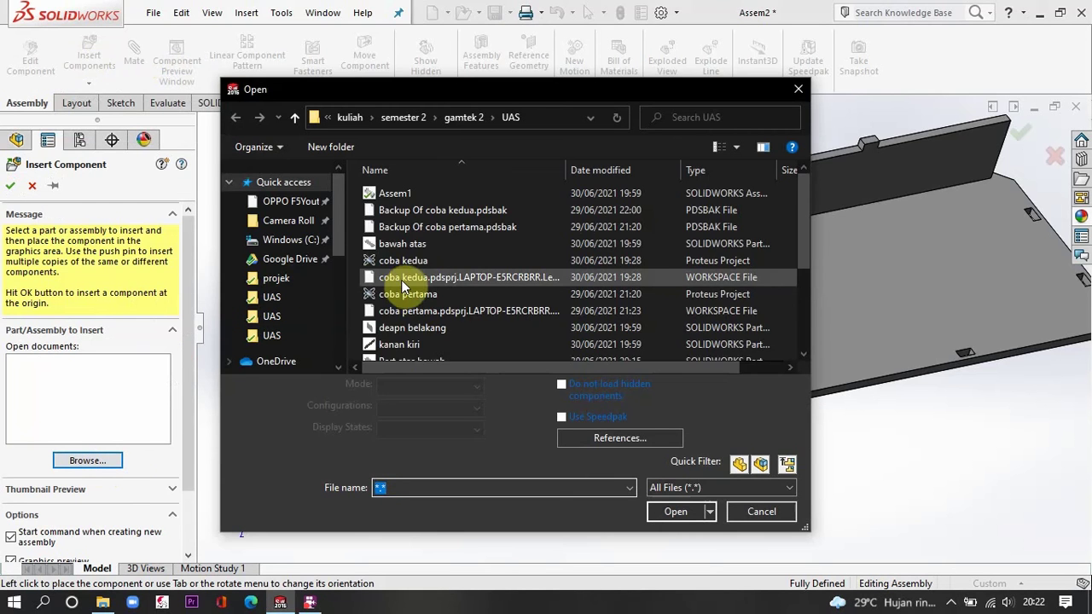
scroll(409, 319, "down", 1)
scroll(410, 299, "down", 2)
left_click(408, 252)
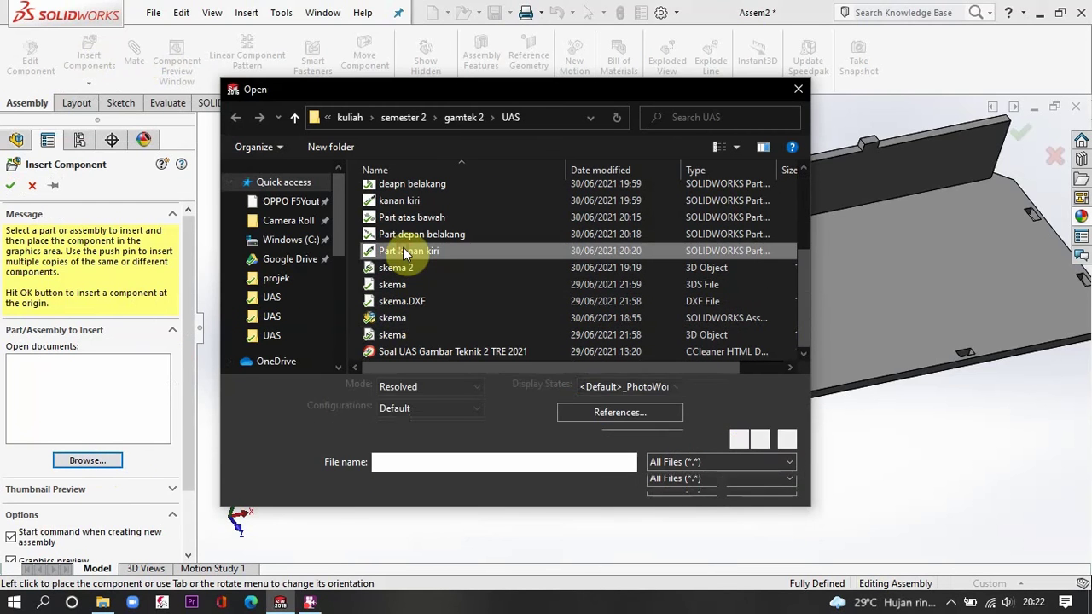
left_click(403, 234, "ctrl")
left_click(676, 510)
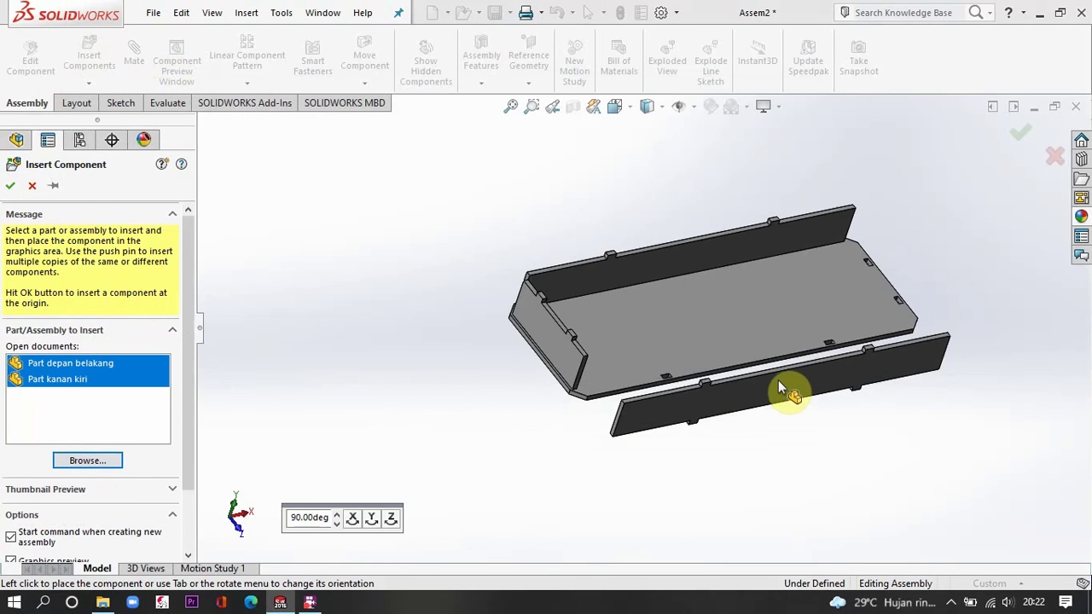
left_click(789, 382)
left_click(914, 252)
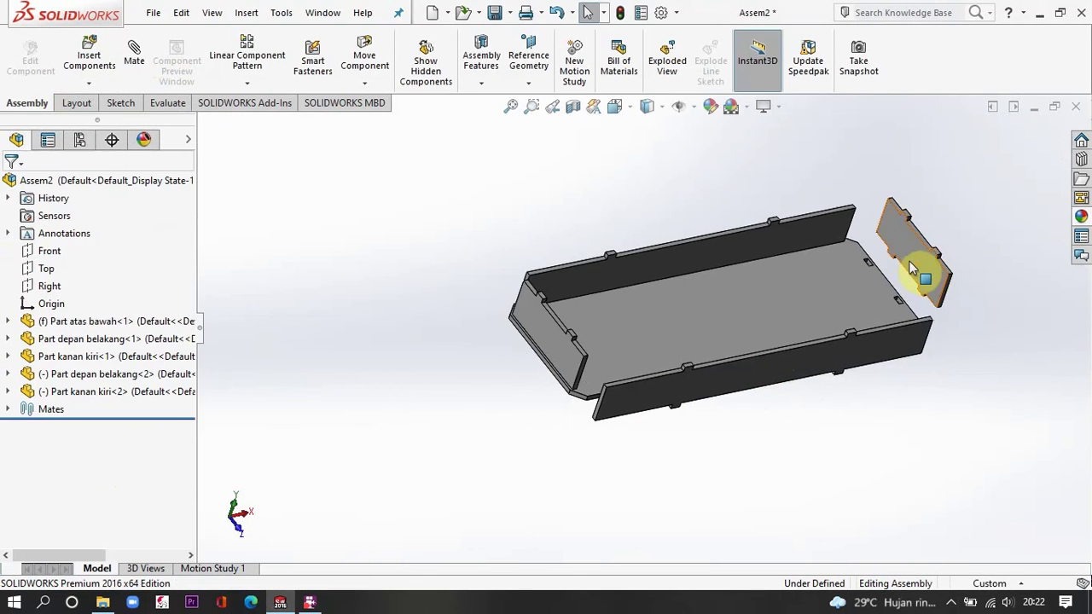
Mate the second side plate's inner broad face coincident with the long wall of a slot at the plate's open end
scroll(955, 235, "down", 3)
scroll(824, 294, "down", 5)
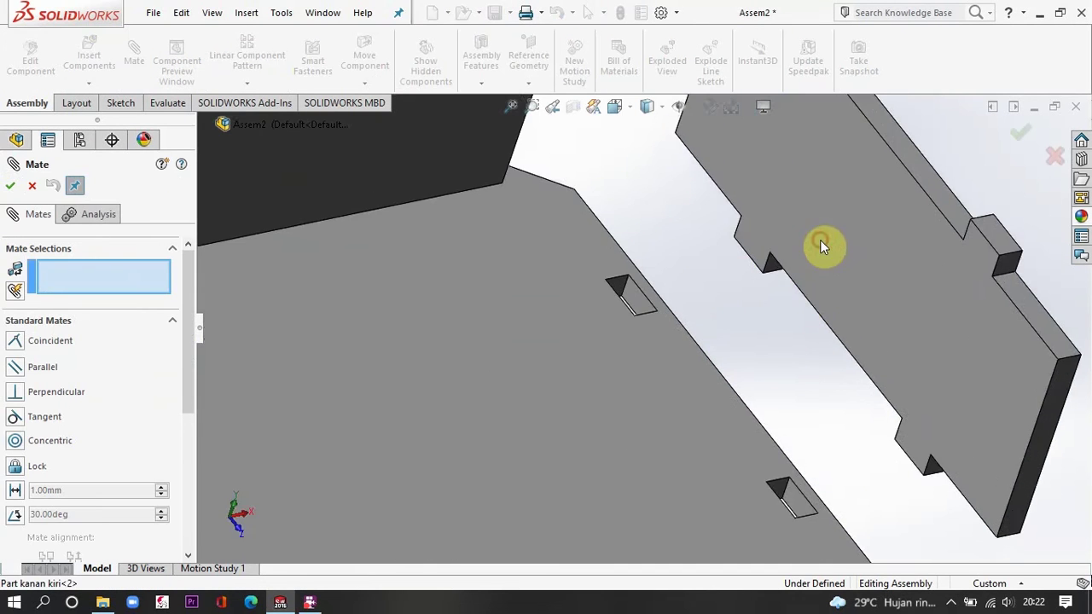
left_click(820, 242)
middle_click_drag(802, 256, 596, 319)
scroll(594, 321, "down", 3)
left_click(593, 315)
left_click(10, 187)
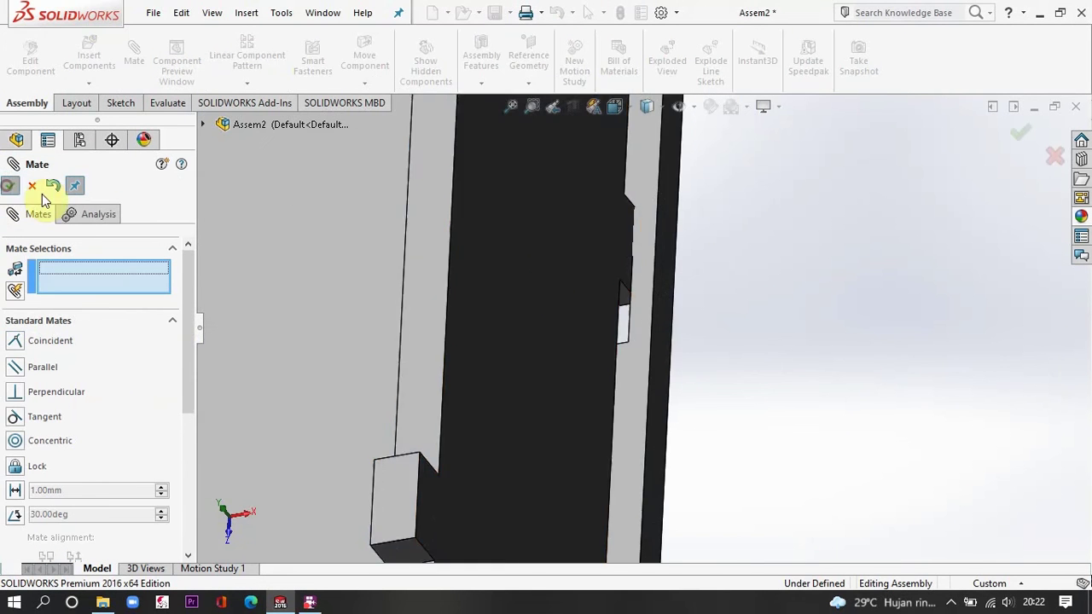
Mate the short end wall of that end slot coincident with the side face of the second side plate's tab
middle_click_drag(544, 275, 563, 433)
left_click(616, 324)
left_click(563, 437)
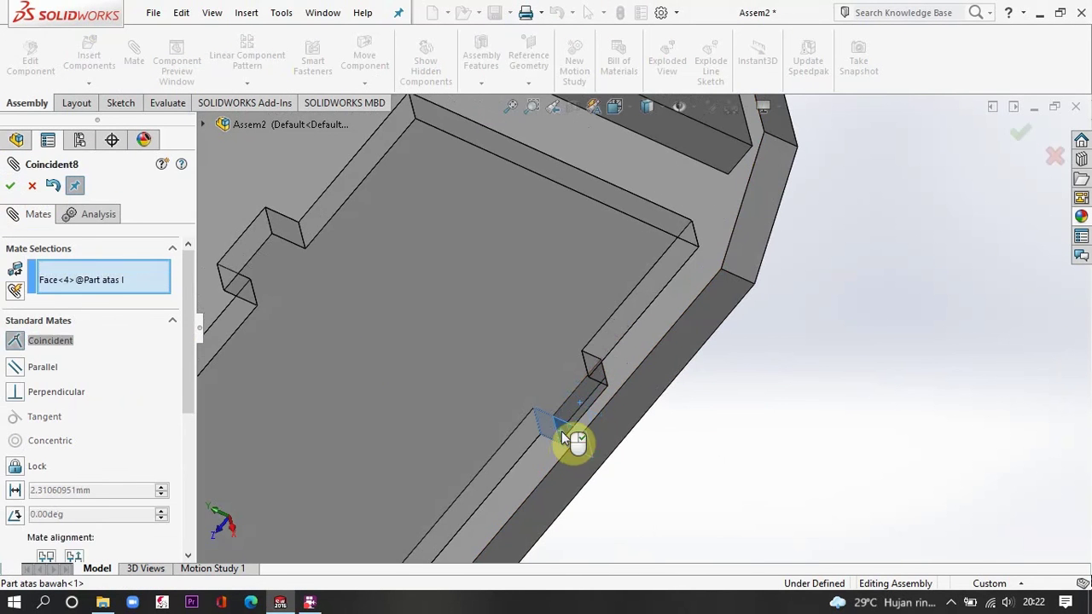
left_click(10, 185)
Mate the second side plate's lower edge face coincident with the slotted plate's broad upper face
middle_click_drag(604, 297, 724, 227)
left_click(657, 298)
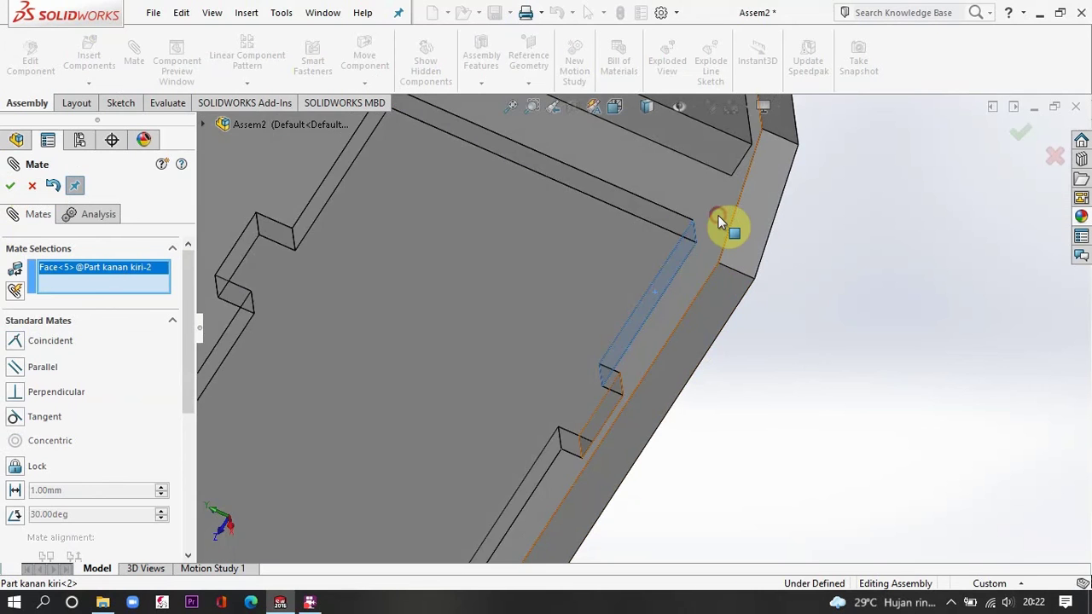
left_click(292, 255)
left_click(10, 185)
Mate the side face of the front strip's lower tab coincident with the short end wall of the plate's front slot
middle_click_drag(512, 307, 591, 286)
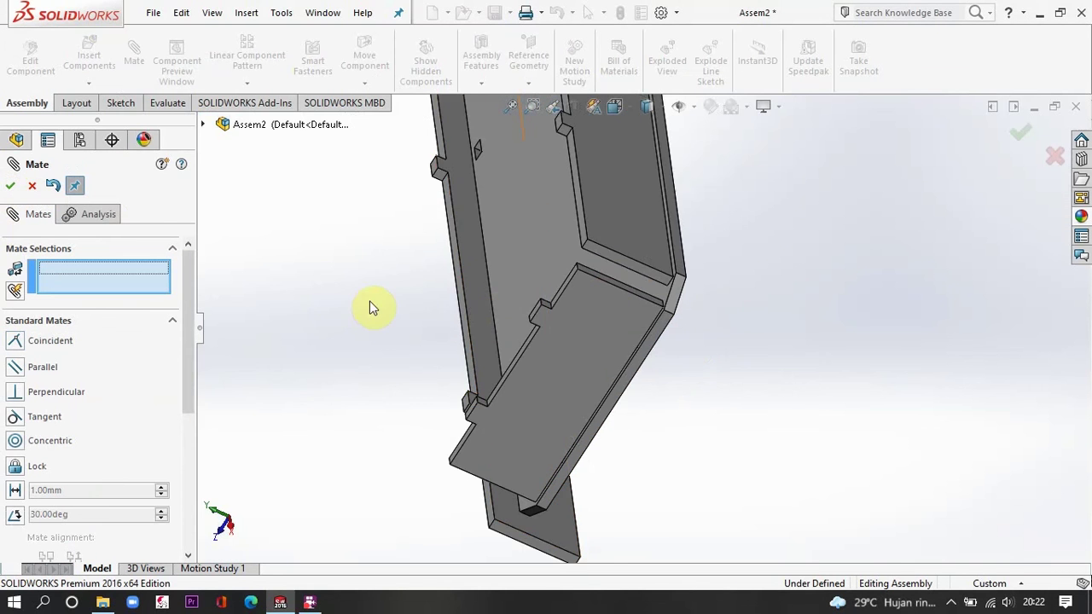
middle_click_drag(370, 300, 437, 223)
scroll(567, 324, "down", 5)
scroll(734, 479, "down", 2)
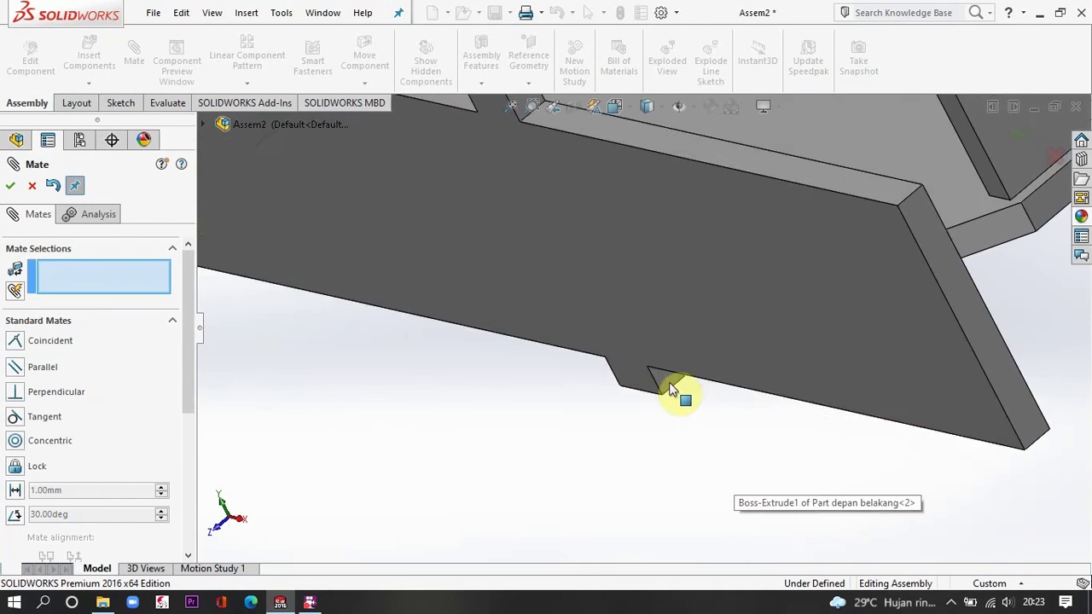
left_click(672, 382)
scroll(672, 363, "up", 3)
middle_click_drag(655, 313, 768, 393)
scroll(584, 239, "down", 3)
left_click(573, 234)
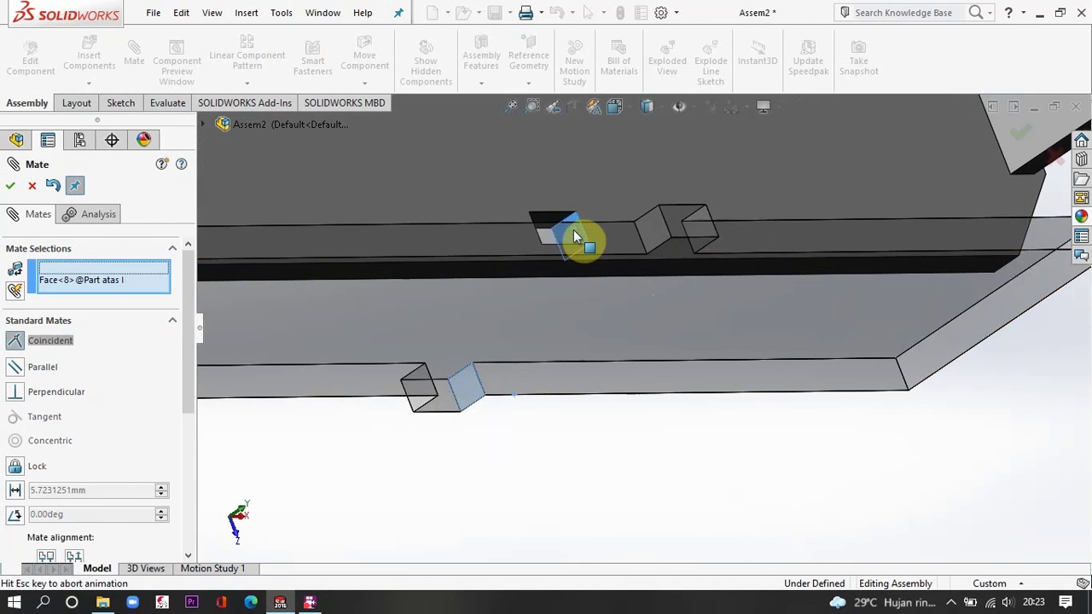
left_click(10, 185)
Mate the front strip's broad face coincident with the long wall of the plate's front slot
middle_click_drag(369, 358, 424, 284)
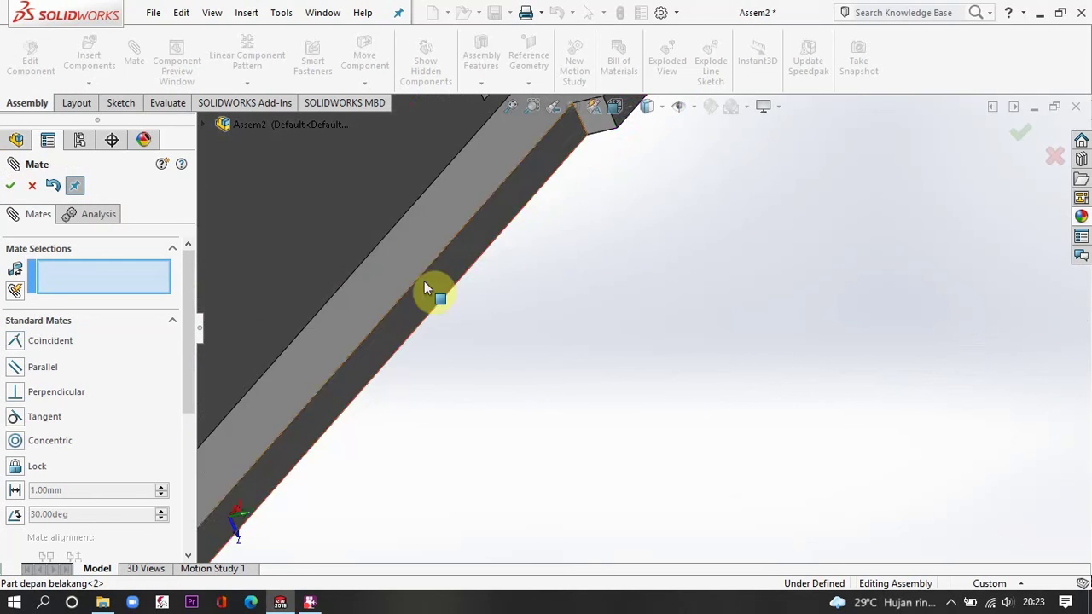
left_click(424, 283)
scroll(435, 256, "up", 3)
middle_click_drag(546, 231, 629, 248)
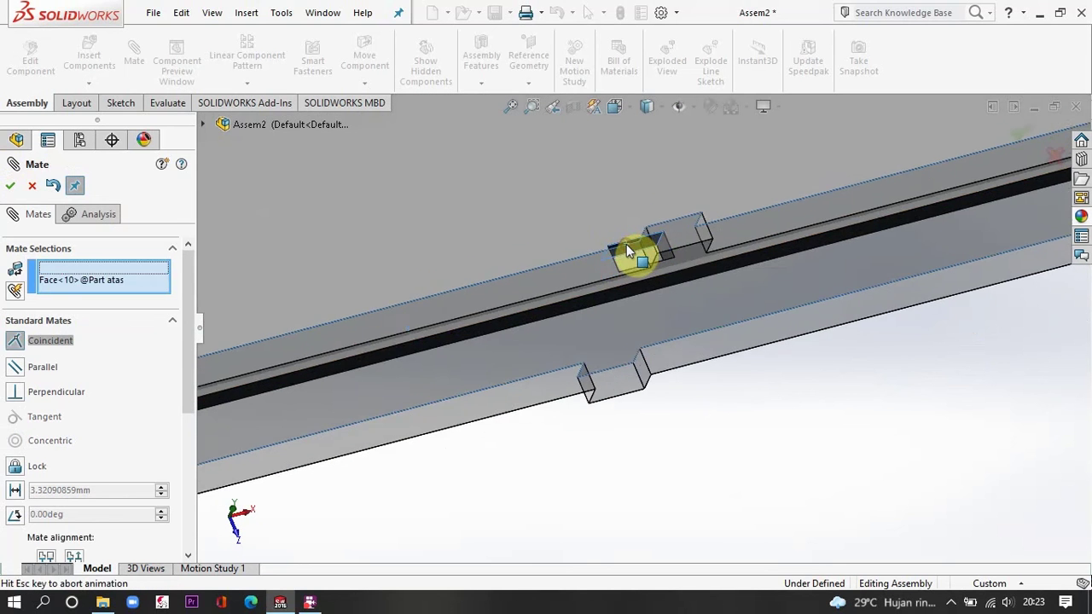
left_click(636, 251)
left_click(10, 185)
Mate the front strip's lower edge face coincident with the slotted plate's broad upper face, and finish mating
left_click(482, 286)
middle_click_drag(484, 400, 510, 158)
left_click(486, 385)
left_click(11, 185)
middle_click_drag(565, 271, 586, 338)
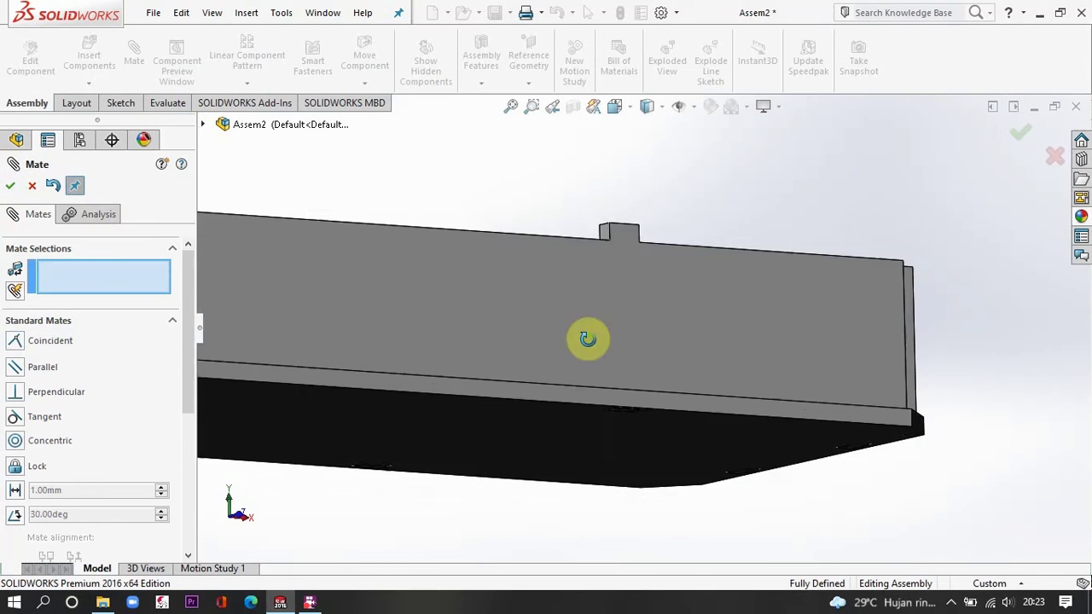
scroll(522, 275, "up", 4)
middle_click_drag(517, 275, 530, 358)
left_click(11, 185)
Insert a second Part atas bawah and place it above the open box as its lid
left_click(95, 62)
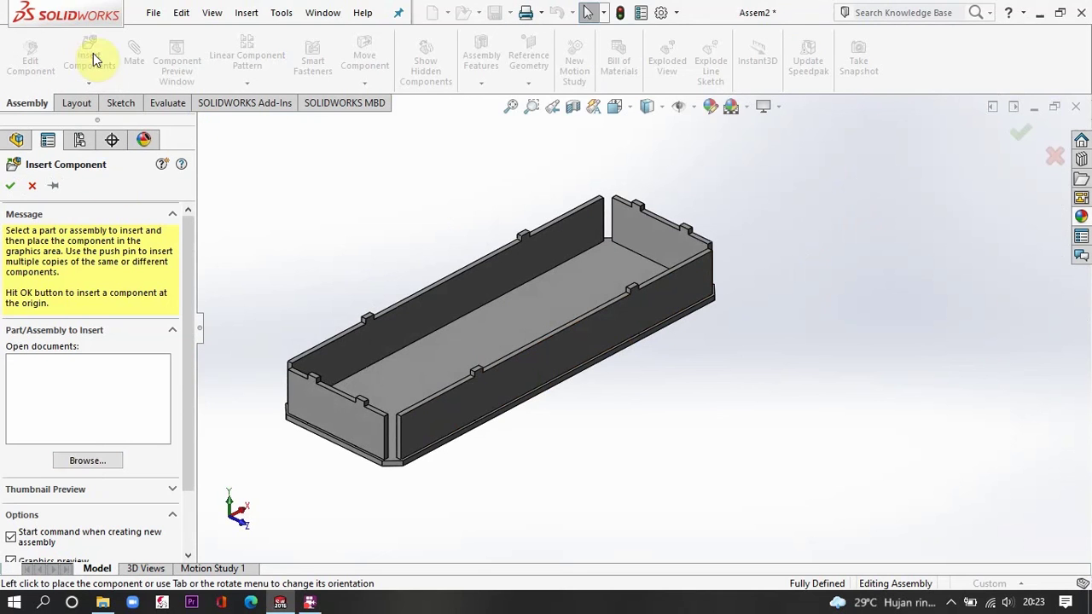
left_click(82, 462)
scroll(410, 262, "down", 3)
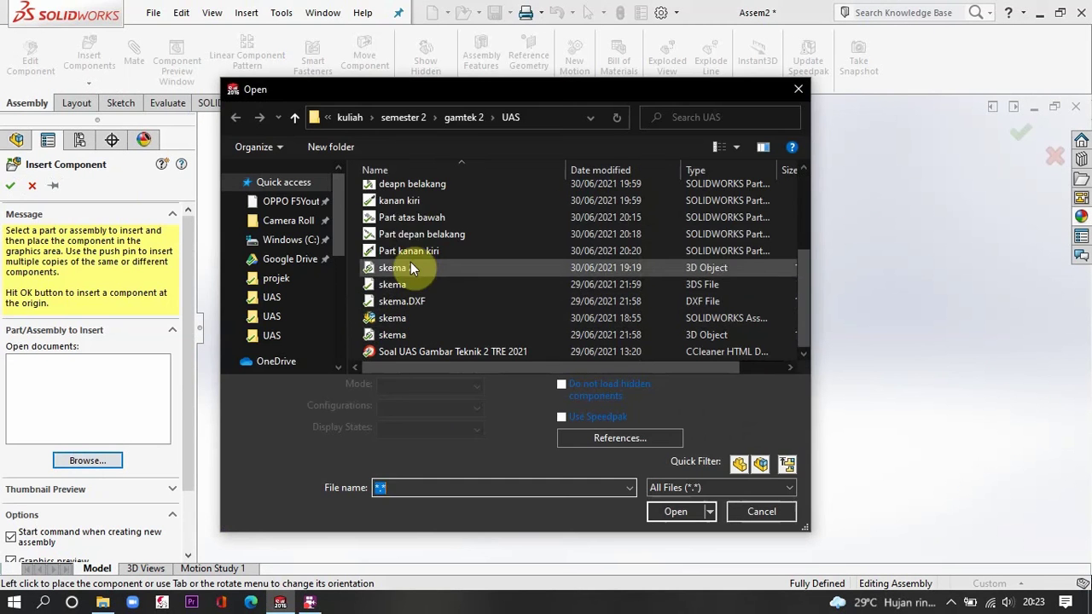
left_click(418, 219)
left_click(672, 479)
left_click(489, 222)
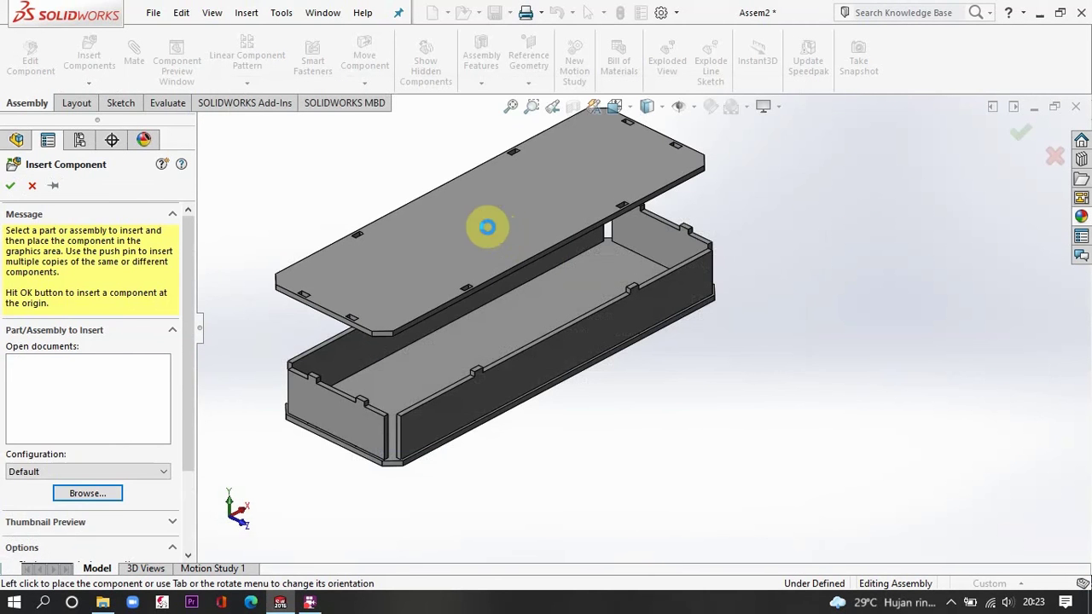
Mate the short wall of a slot at the lid's end coincident with the side face of the first side plate's upper tab
scroll(297, 338, "down", 6)
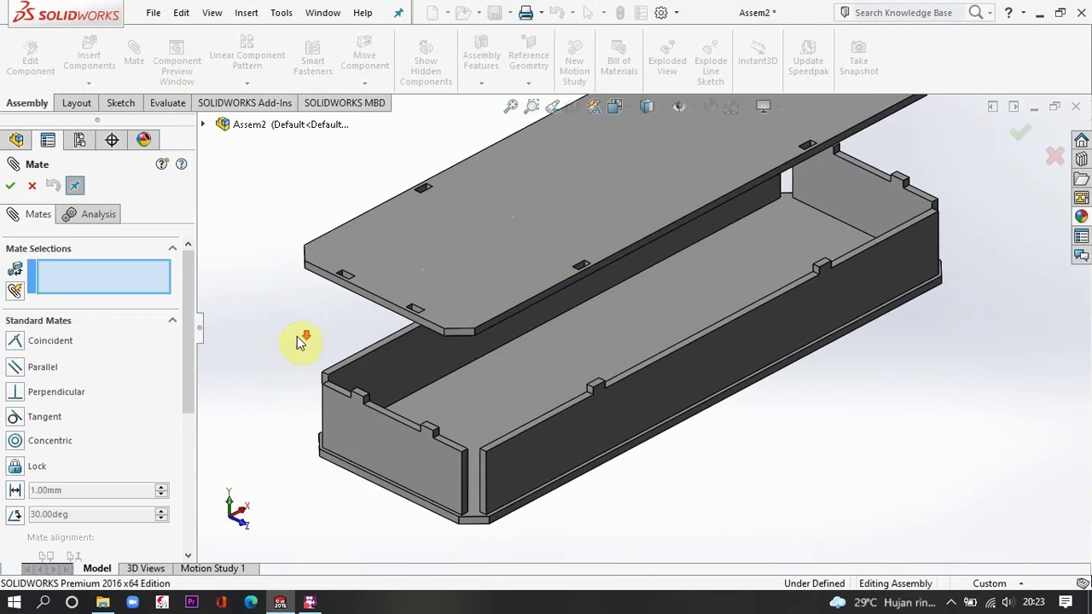
middle_click_drag(560, 382, 760, 397)
scroll(561, 397, "up", 10)
scroll(773, 381, "down", 8)
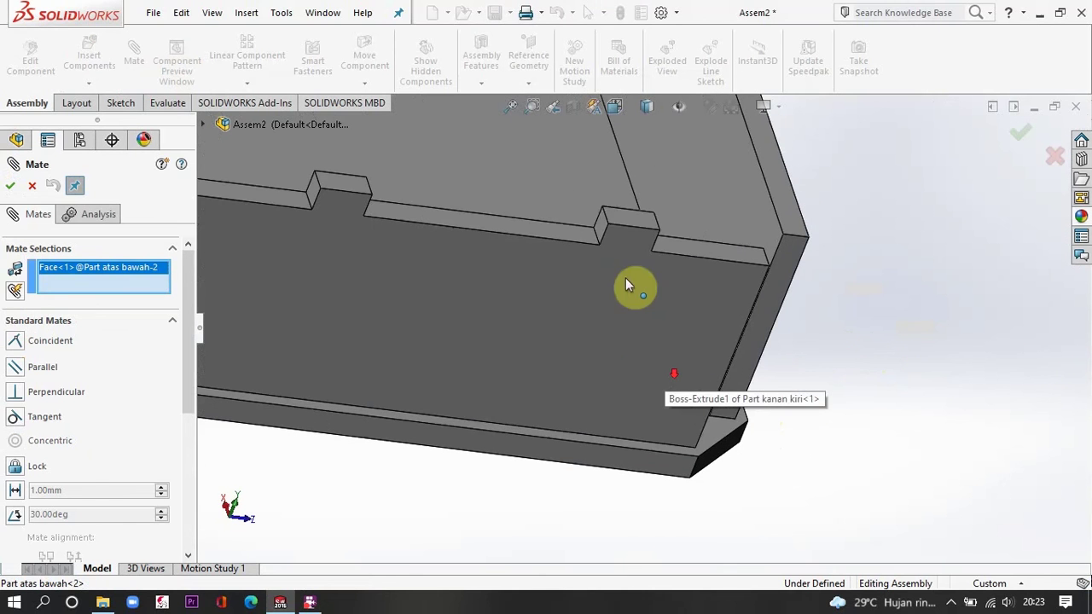
left_click(10, 185)
Mate the first side plate's broad face coincident with the long wall of the lid's end slot
scroll(455, 204, "up", 6)
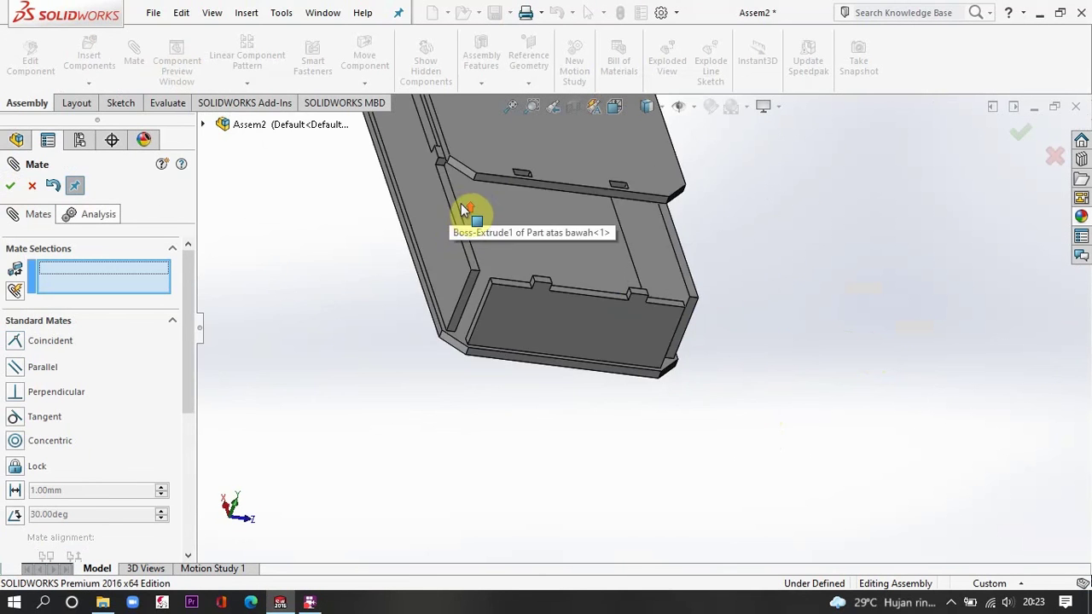
scroll(602, 330, "down", 5)
left_click(644, 423)
middle_click_drag(644, 423, 770, 467)
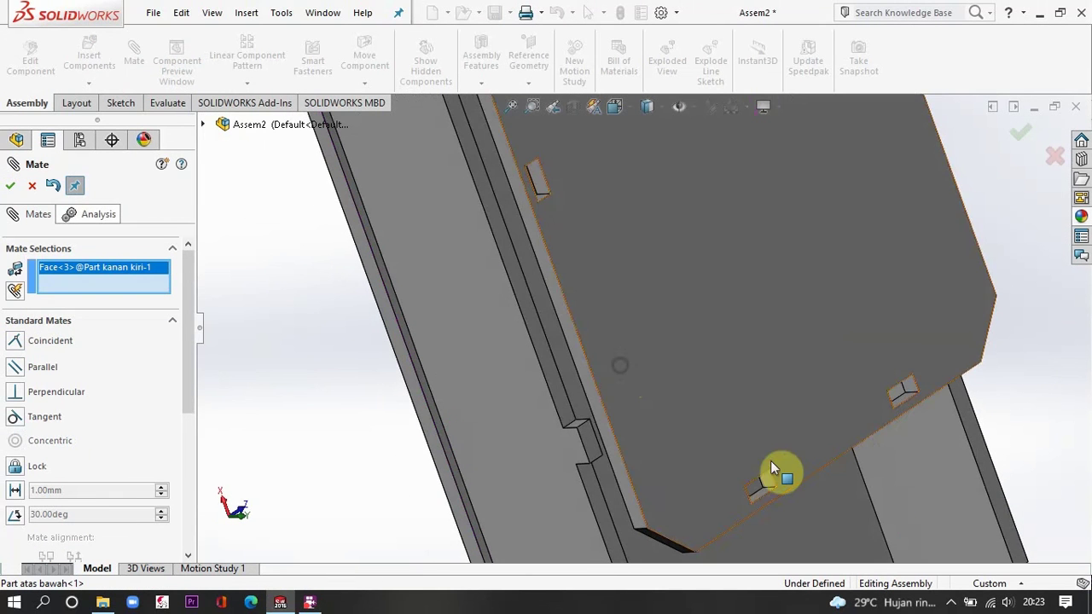
left_click(762, 502)
left_click(10, 186)
Mate the lid's underside coincident with the upper edge face of a long strip to close the box, and finish mating
scroll(463, 285, "up", 5)
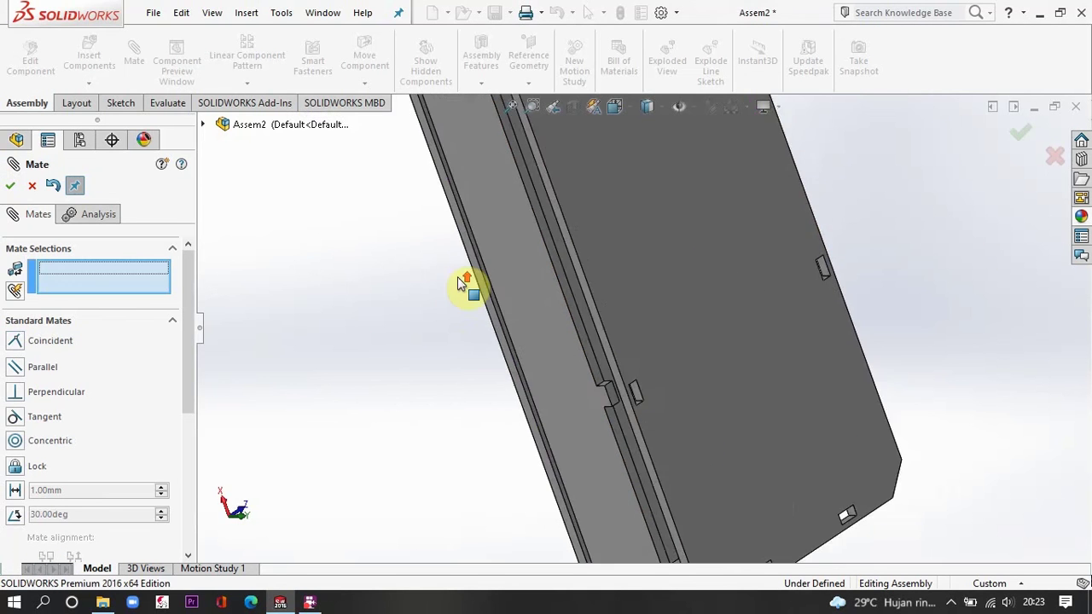
scroll(678, 405, "down", 3)
middle_click_drag(601, 388, 632, 259)
left_click(488, 302)
middle_click_drag(487, 302, 445, 325)
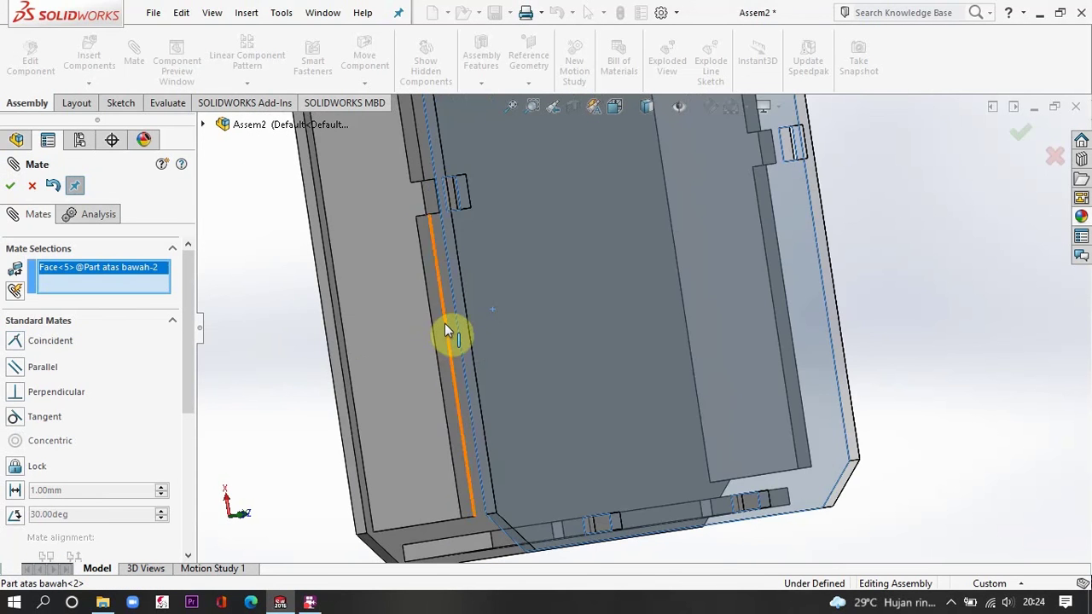
left_click(440, 322)
scroll(587, 334, "up", 3)
scroll(792, 280, "up", 4)
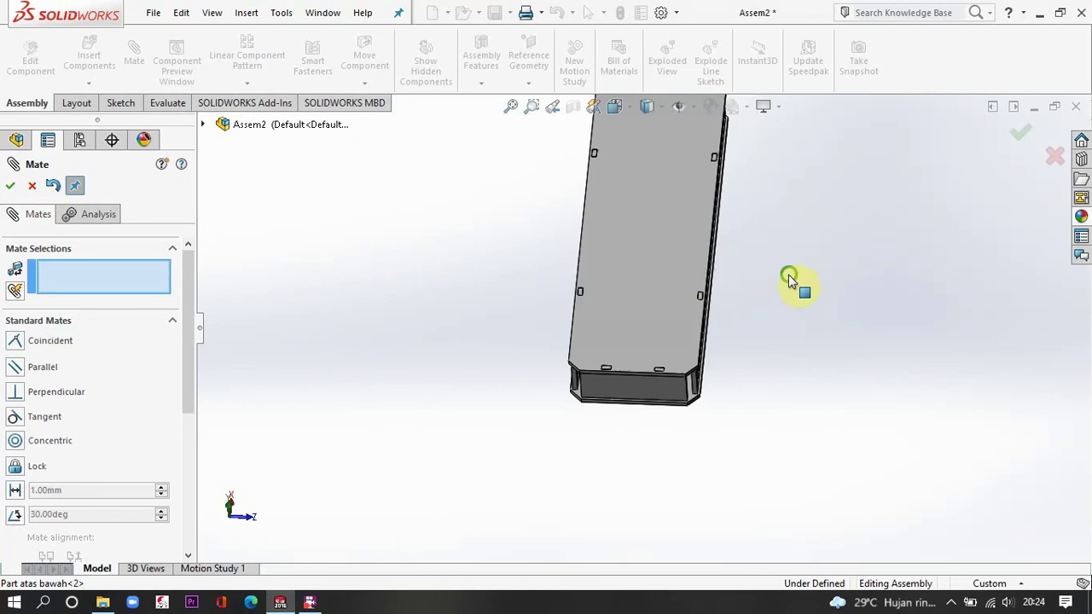
middle_click_drag(793, 280, 468, 280)
left_click(9, 186)
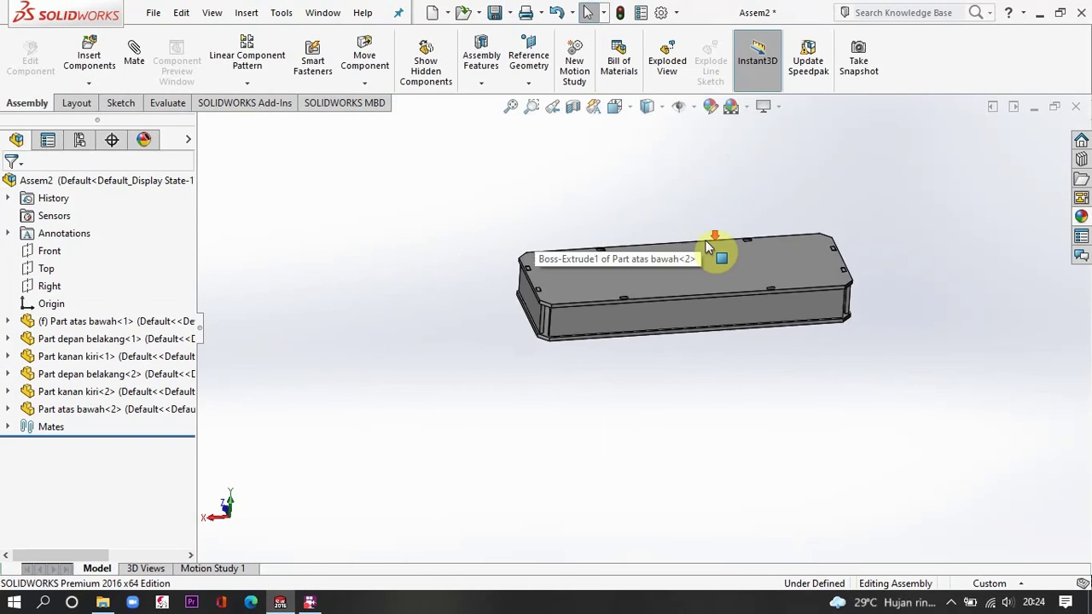
Apply the clear glass appearance from the Gloss glass category to the Part atas bawah plates and the Part depan belakang strips
scroll(714, 244, "down", 5)
left_click(1081, 217)
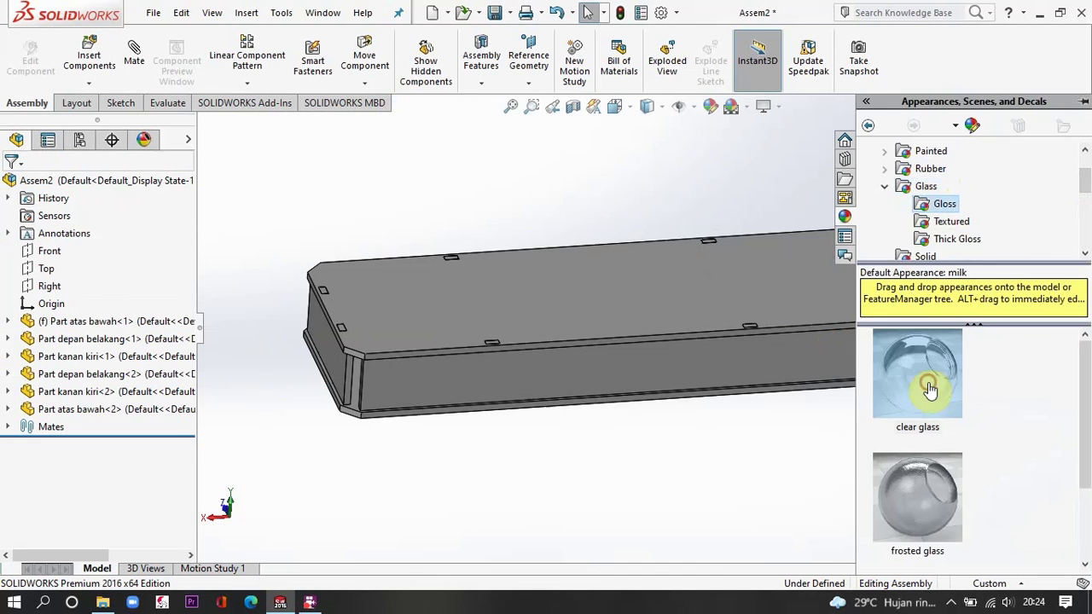
left_click_drag(930, 390, 652, 294)
left_click(661, 293)
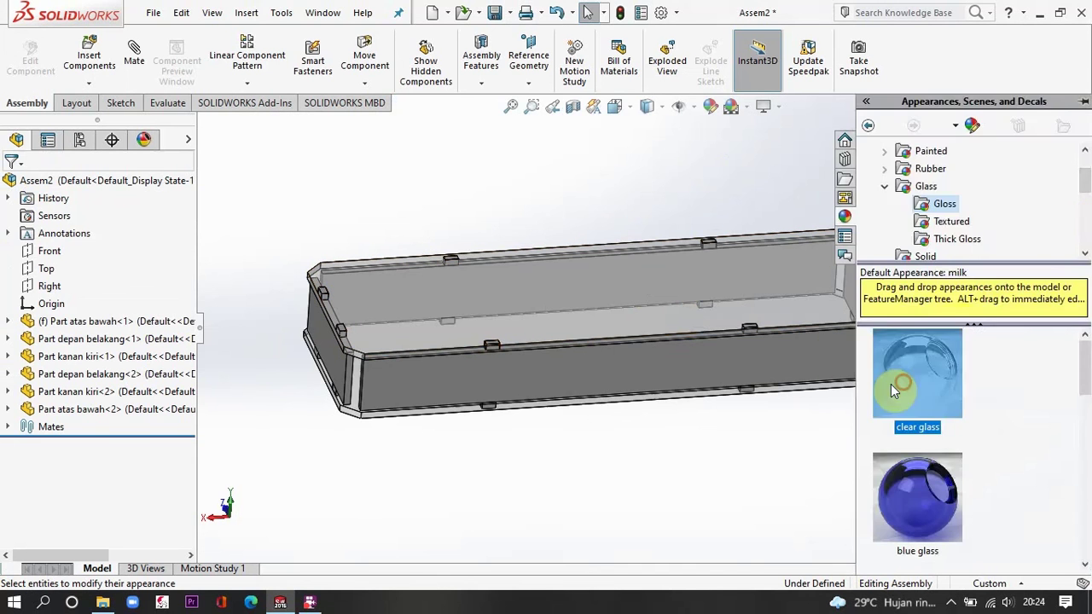
left_click_drag(890, 390, 617, 372)
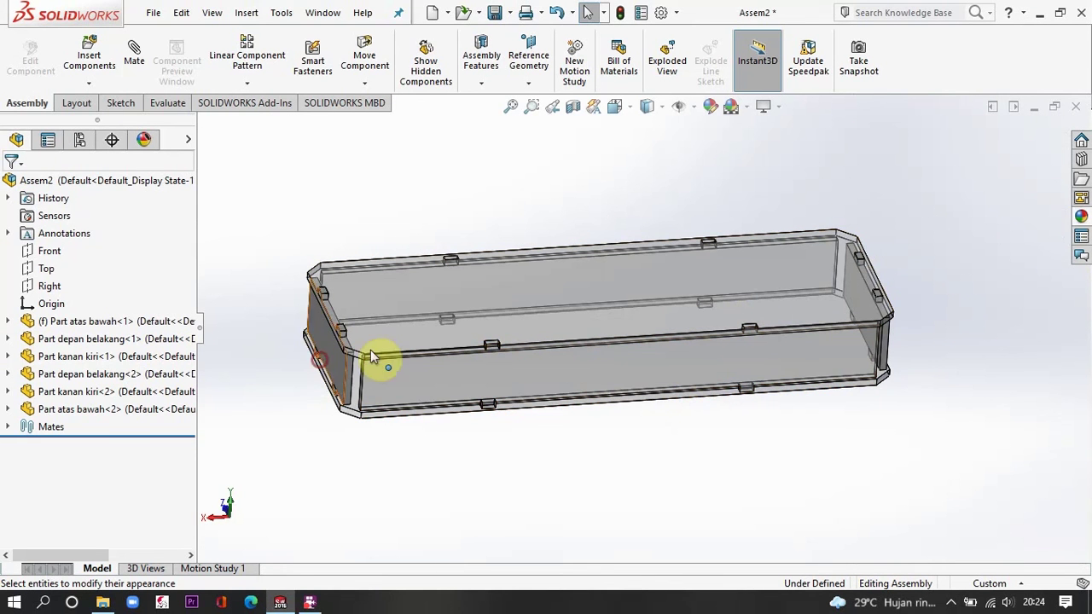
Apply the clear glass appearance to the Part kanan kiri side plate at the end of the box
left_click(1081, 218)
left_click_drag(905, 362, 332, 360)
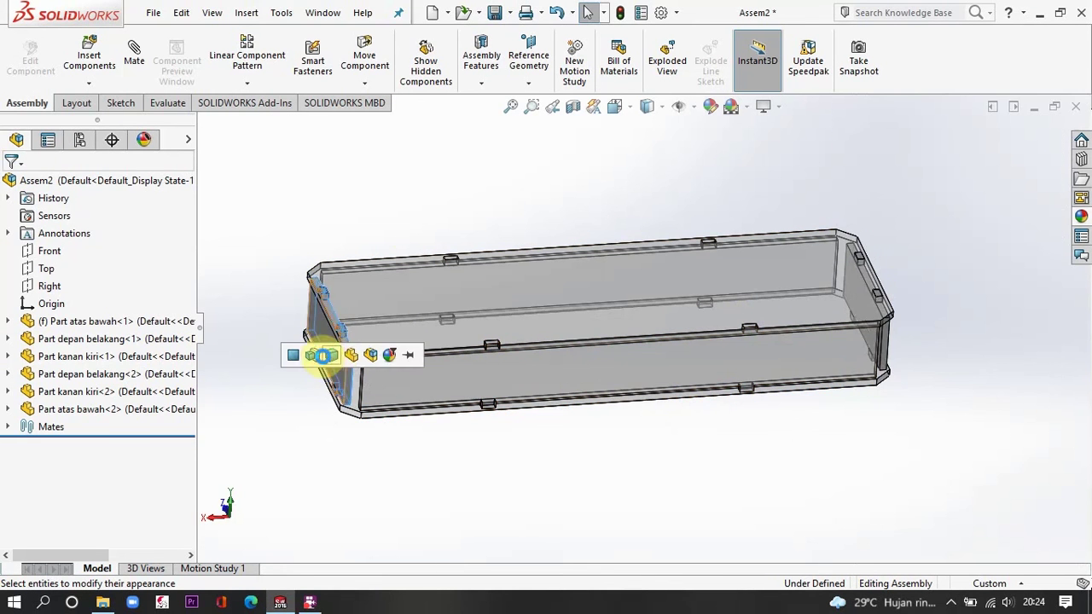
middle_click_drag(608, 345, 748, 281)
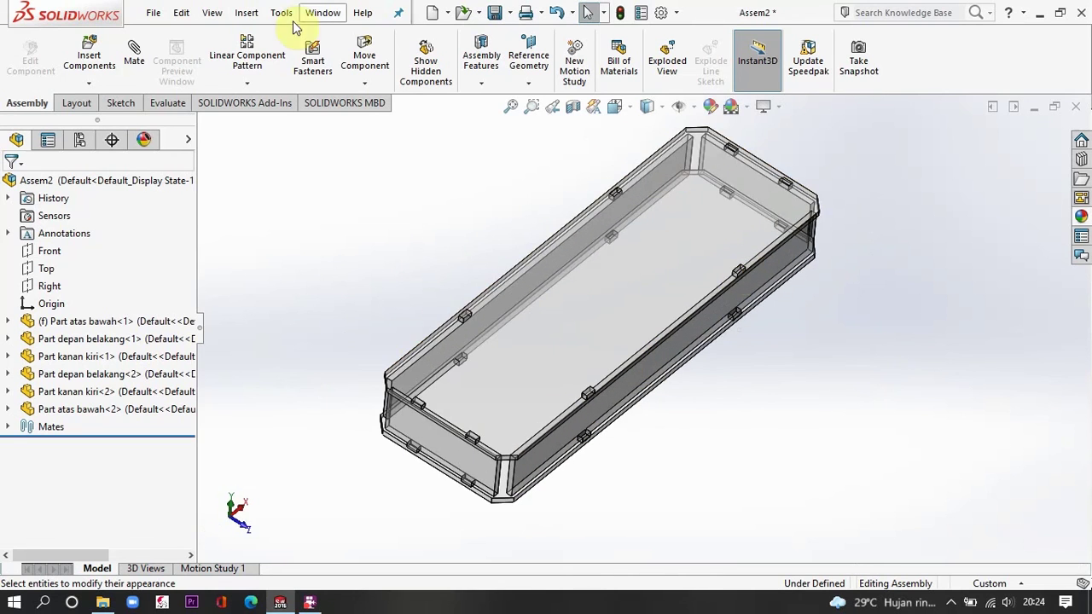
Save the completed enclosure assembly
left_click(494, 12)
left_click(553, 360)
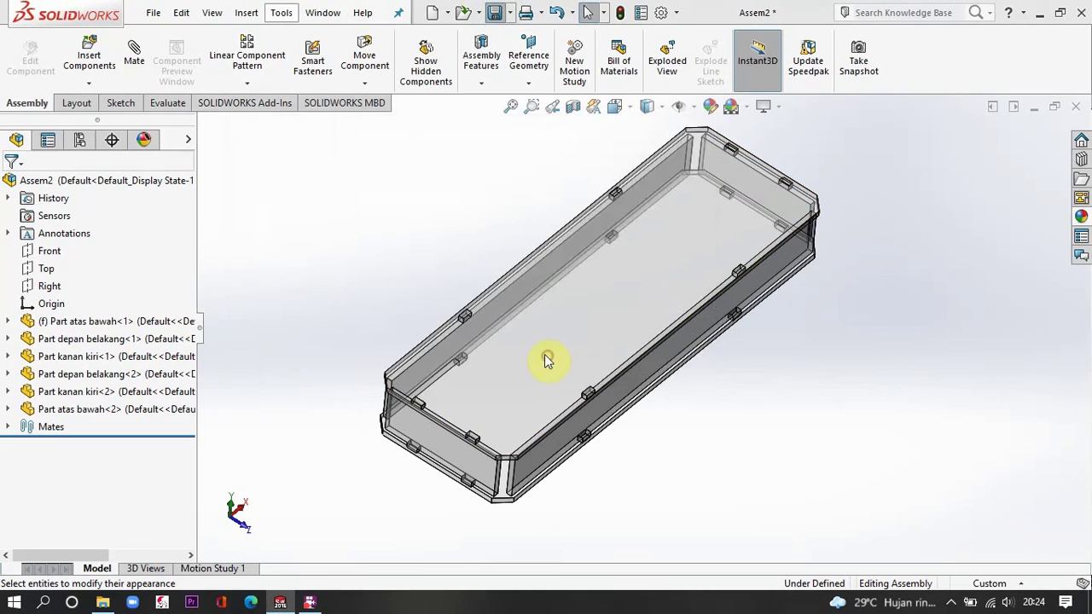
left_click(690, 448)
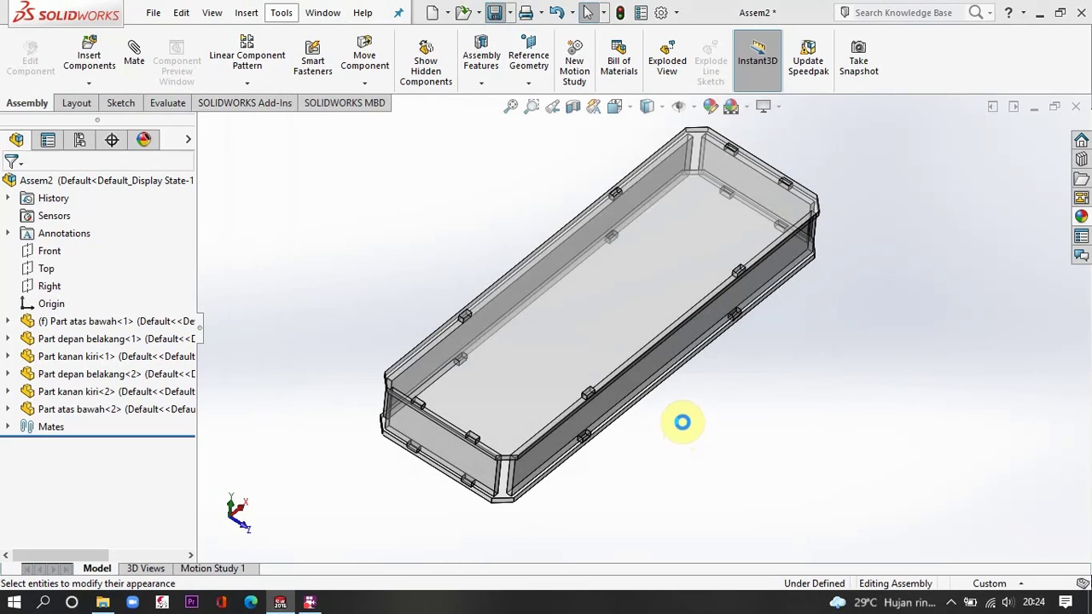
left_click_drag(668, 373, 667, 367)
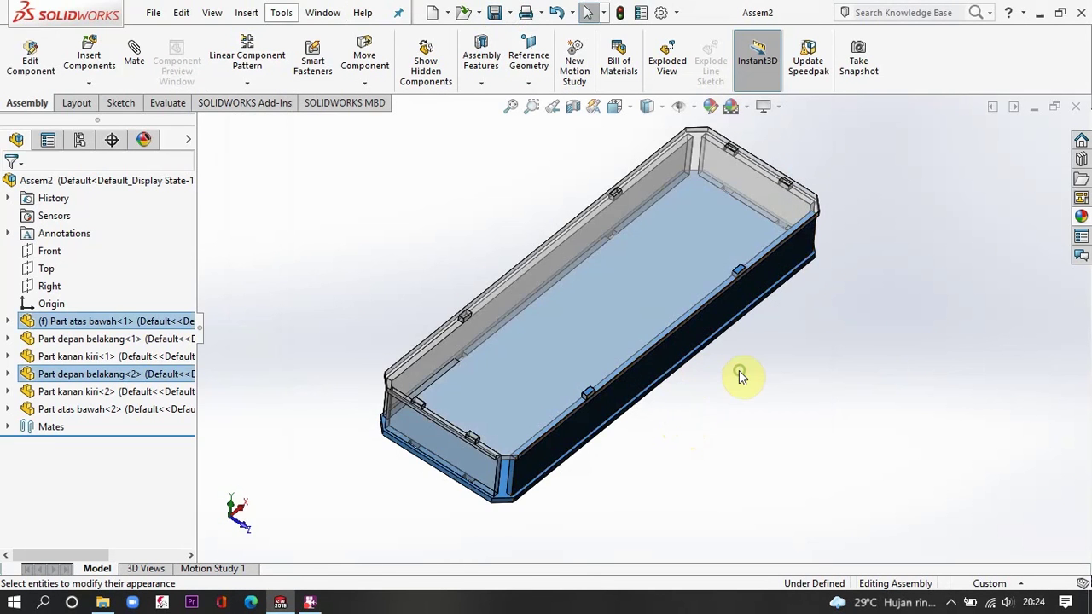
left_click(740, 374)
middle_click_drag(709, 383, 640, 415)
left_click(305, 603)
left_click(414, 160)
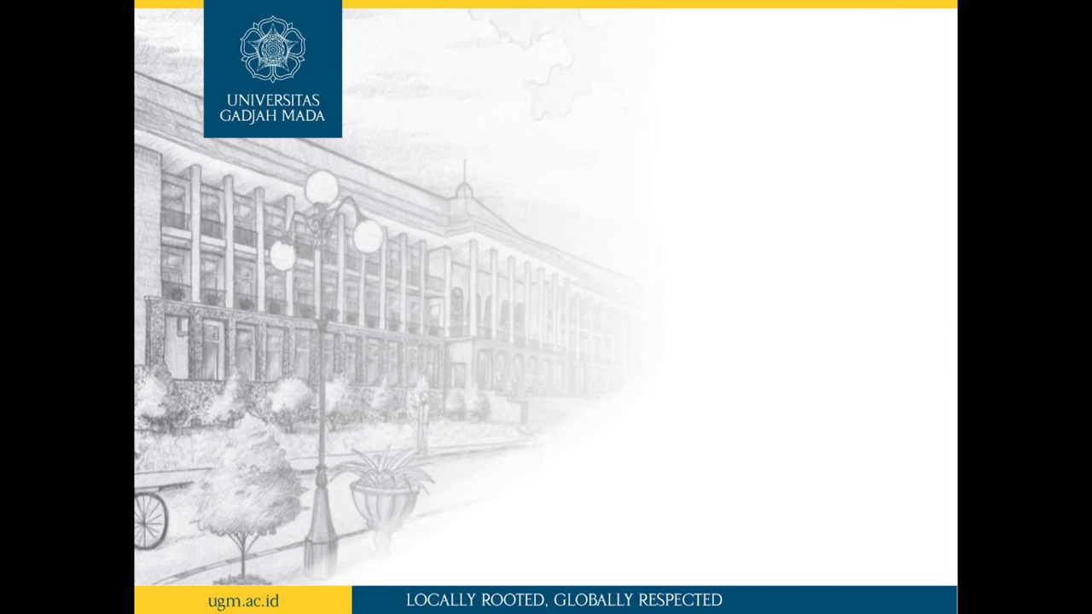